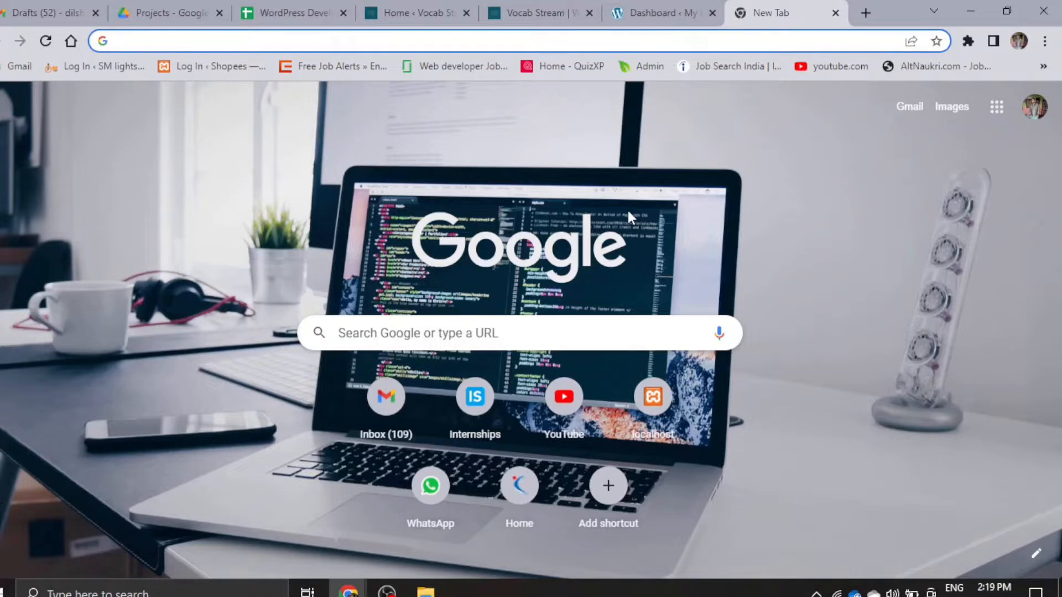
# - Switch to the WordPress dashboard of My Blog and open the site's General settings
pyautogui.click(669, 11)
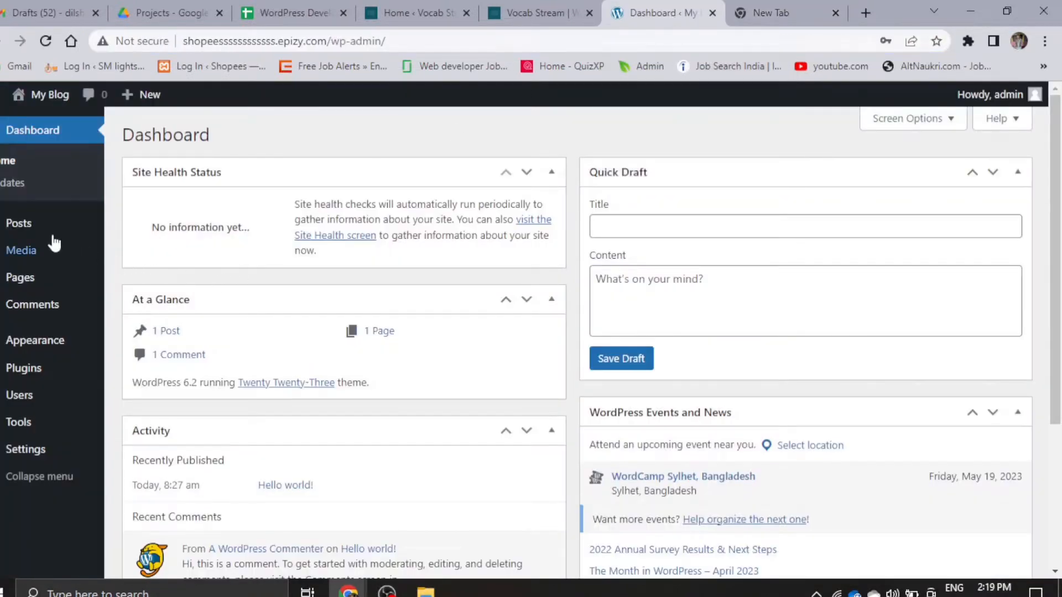
pyautogui.moveTo(44, 468)
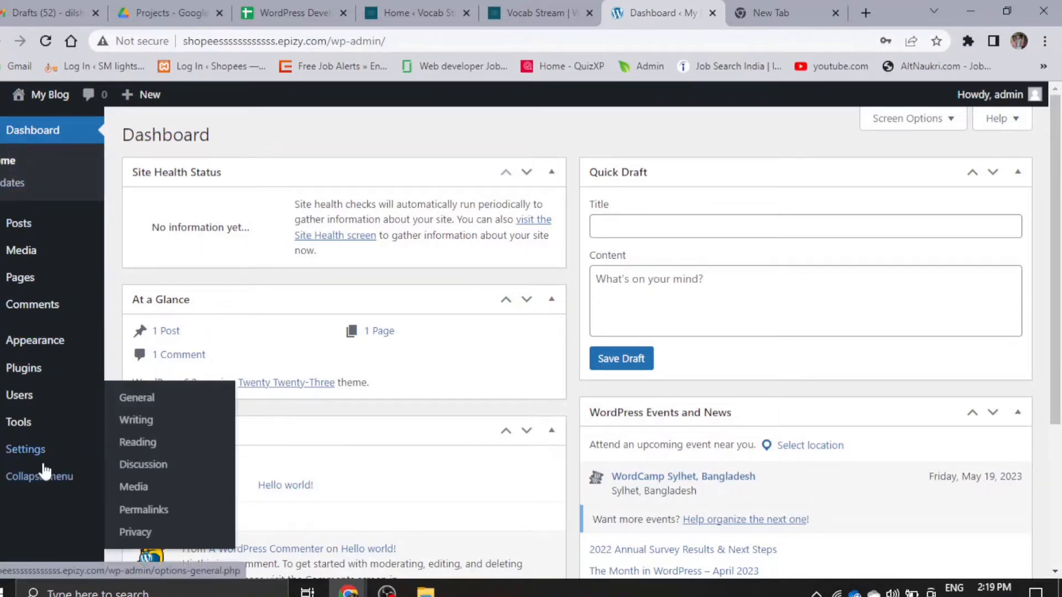
pyautogui.scroll(-4, 17, 466)
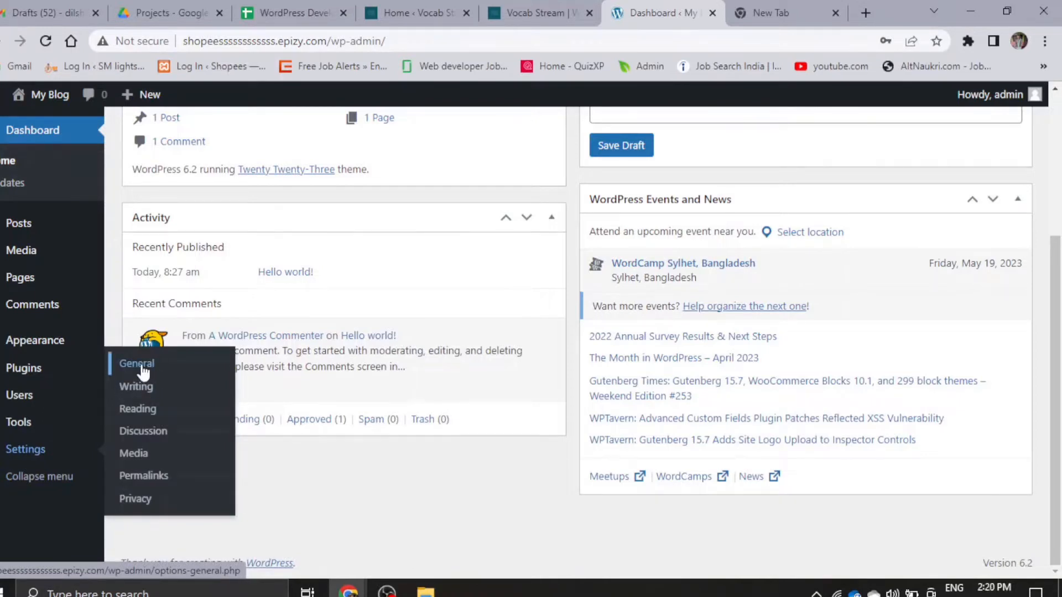
pyautogui.click(136, 364)
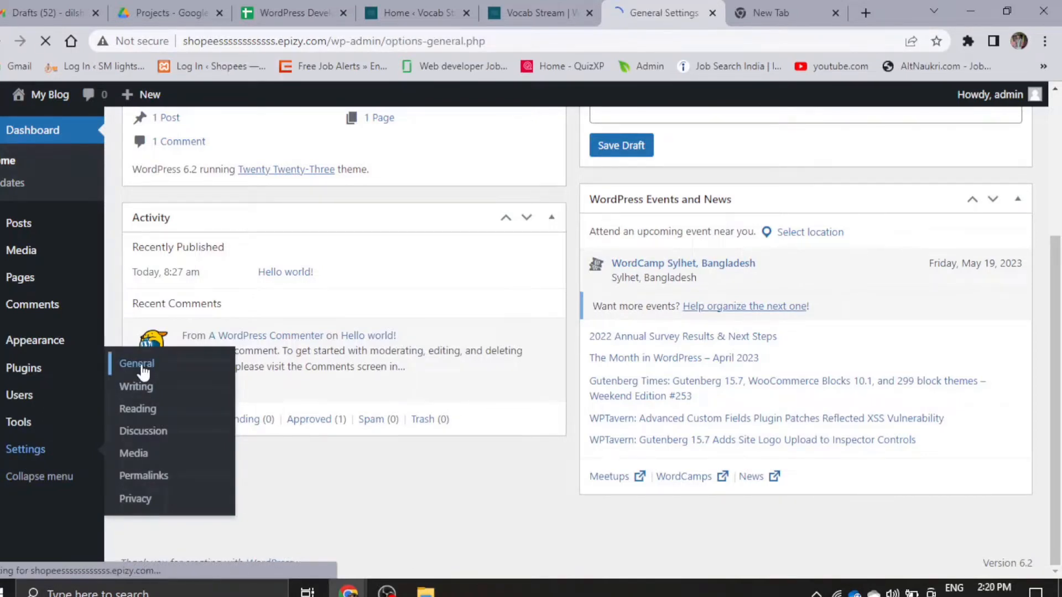
# - Set the site's timezone to Kolkata in the General settings and save the changes
pyautogui.scroll(-2, 252, 372)
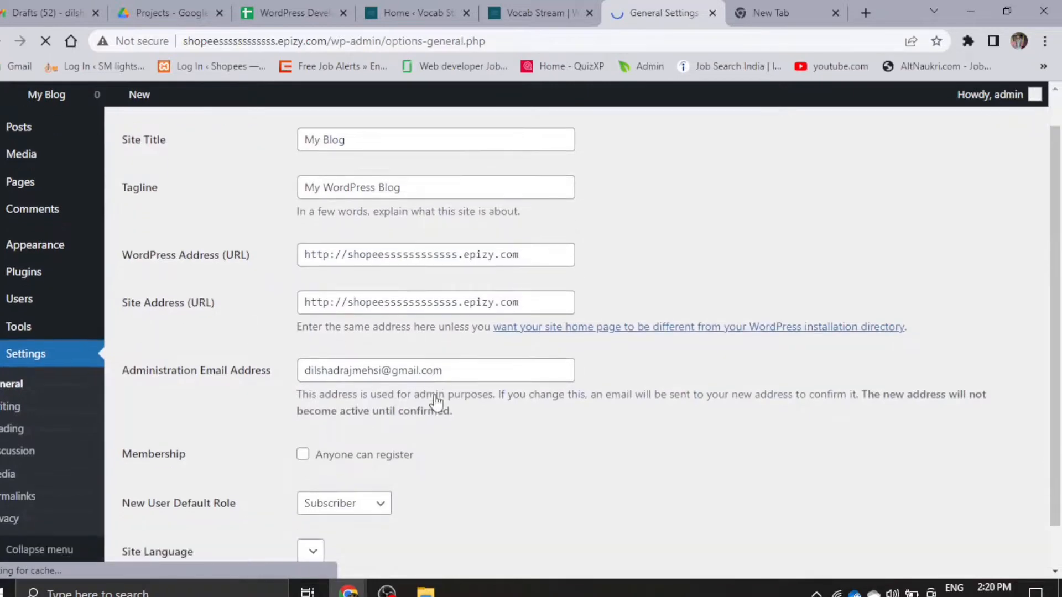
pyautogui.scroll(-6, 384, 426)
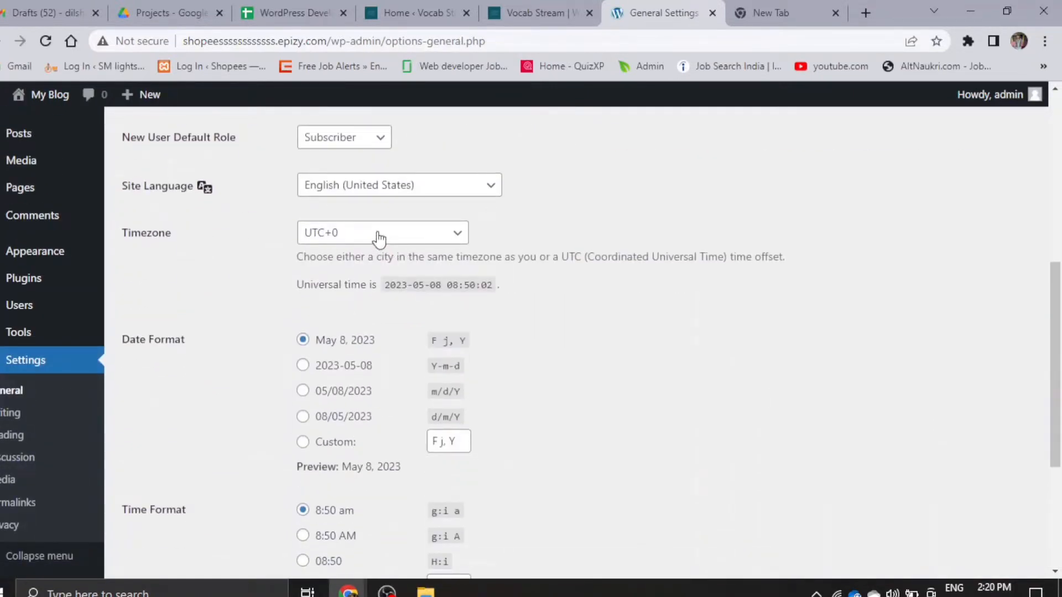
pyautogui.click(379, 239)
pyautogui.scroll(20, 354, 491)
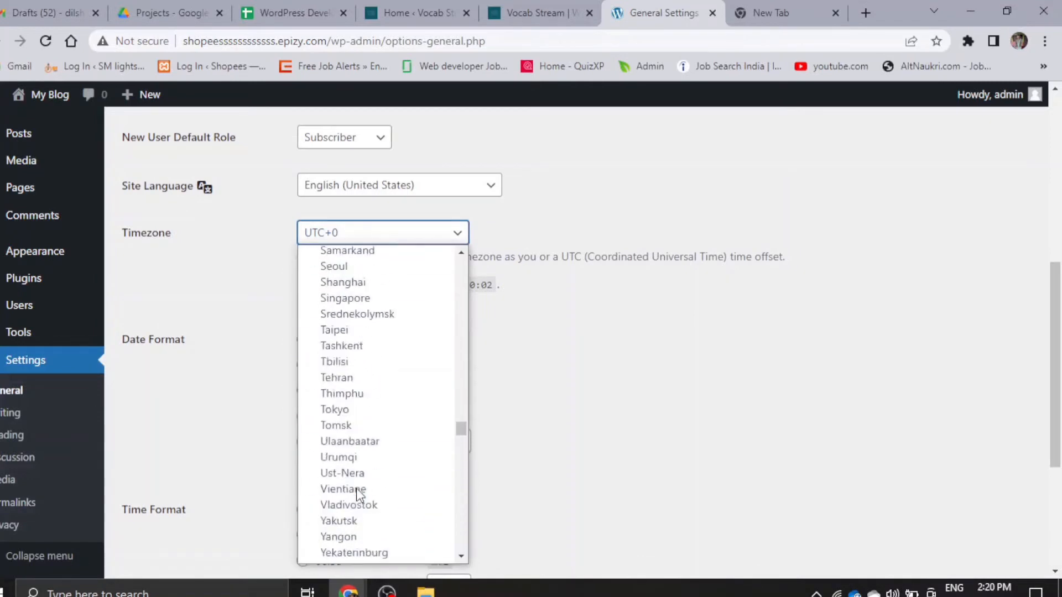
pyautogui.scroll(20, 356, 488)
pyautogui.scroll(20, 359, 492)
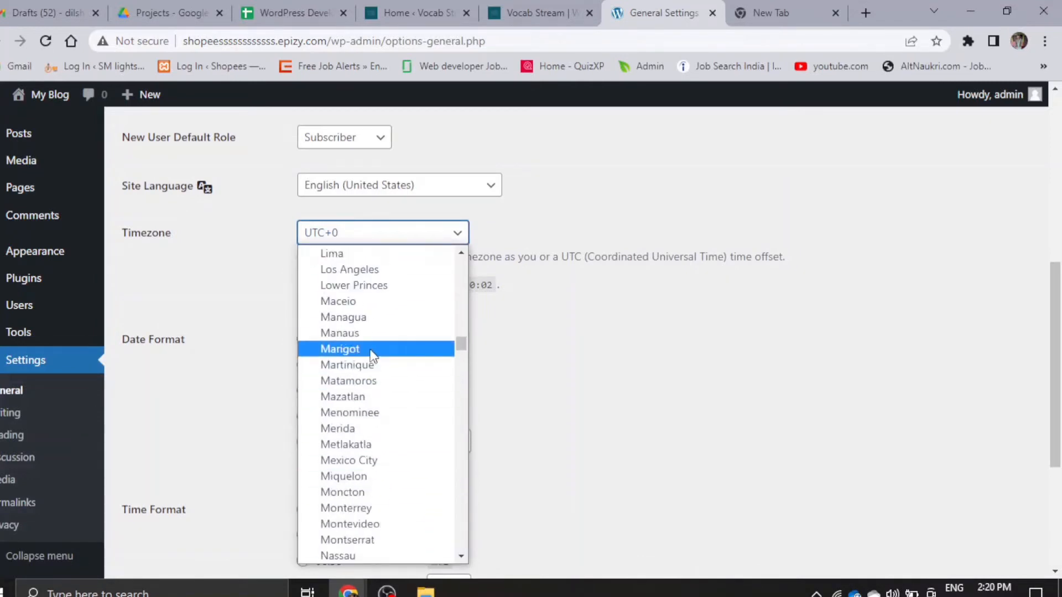
pyautogui.scroll(20, 371, 355)
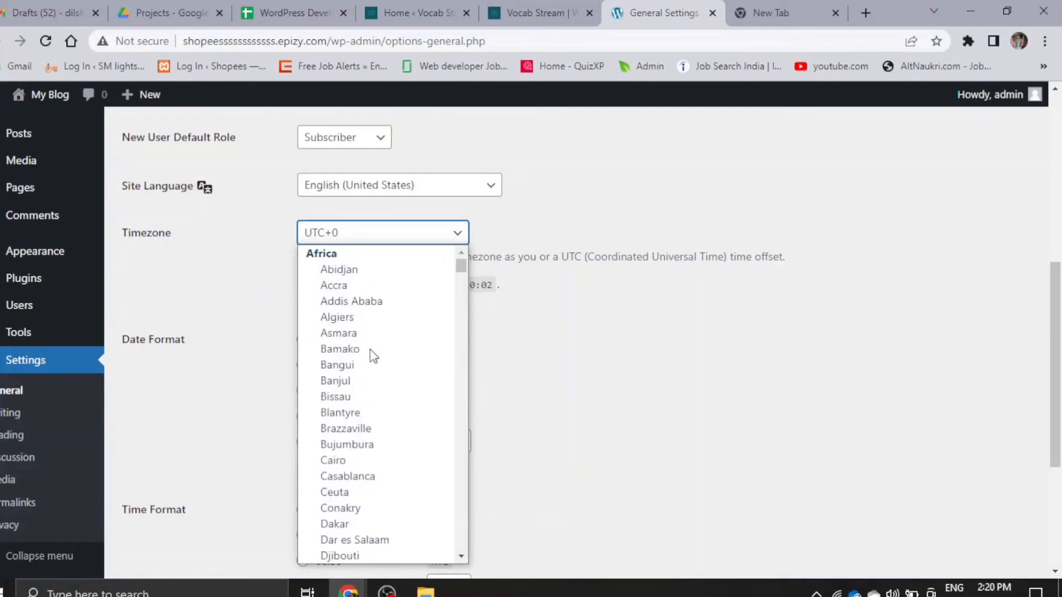
pyautogui.scroll(-20, 372, 356)
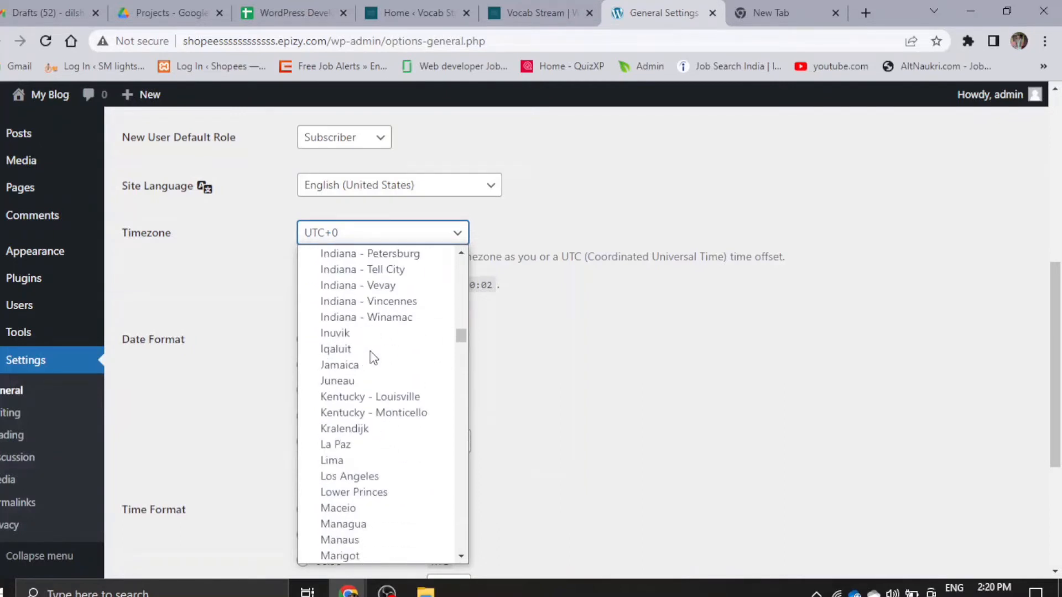
pyautogui.scroll(-20, 371, 355)
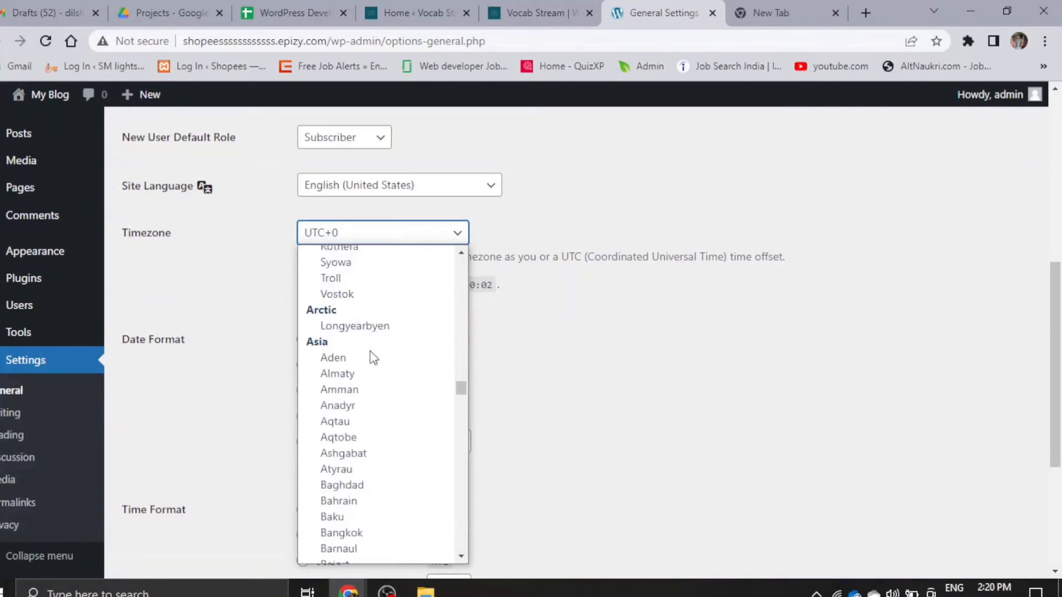
pyautogui.scroll(-15, 373, 357)
pyautogui.scroll(10, 374, 357)
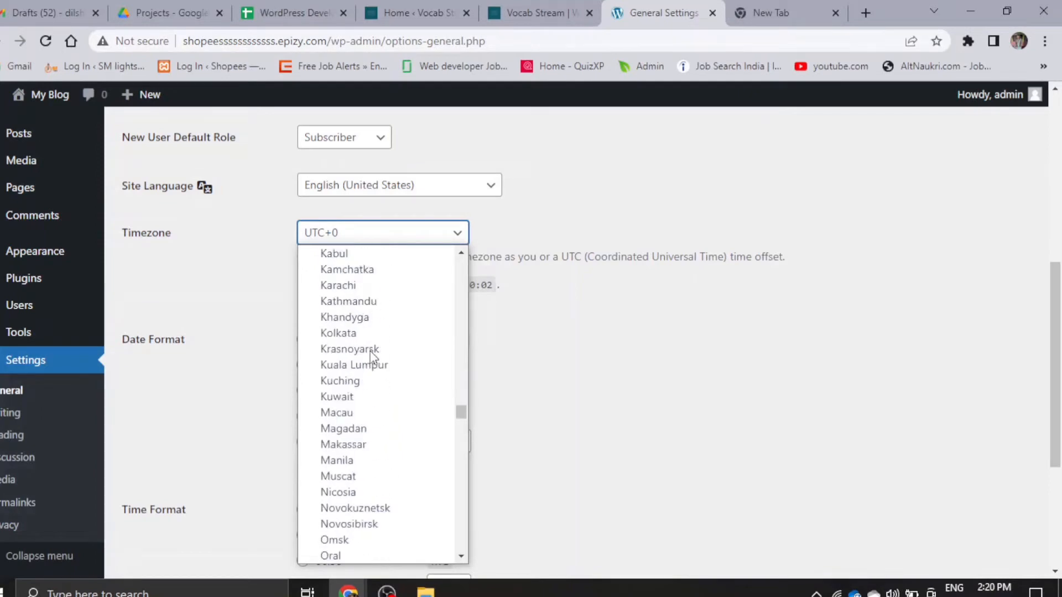
pyautogui.scroll(-3, 367, 365)
pyautogui.click(354, 333)
pyautogui.scroll(-4, 329, 427)
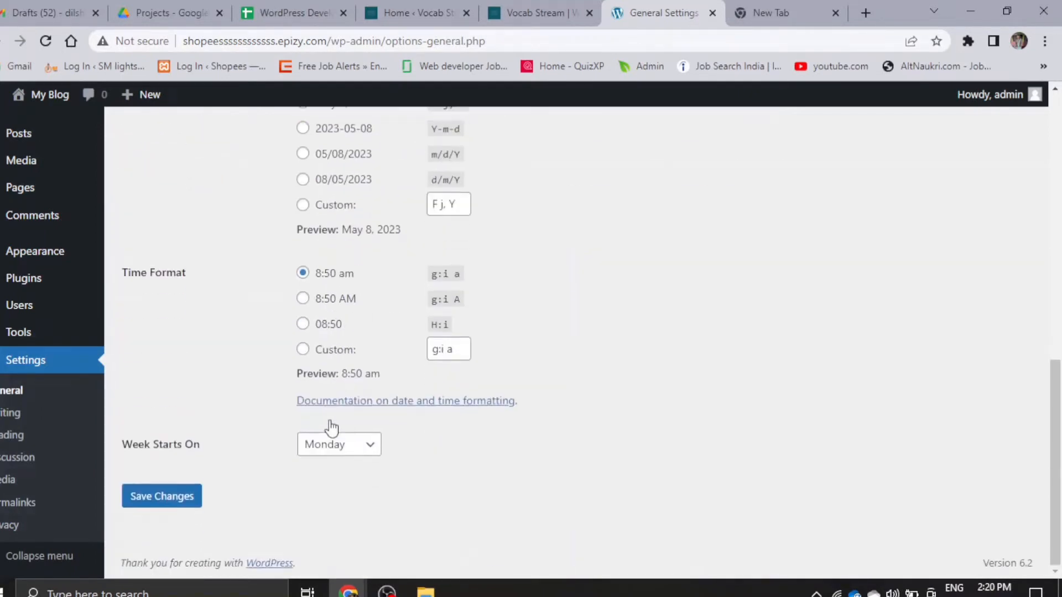
pyautogui.click(175, 492)
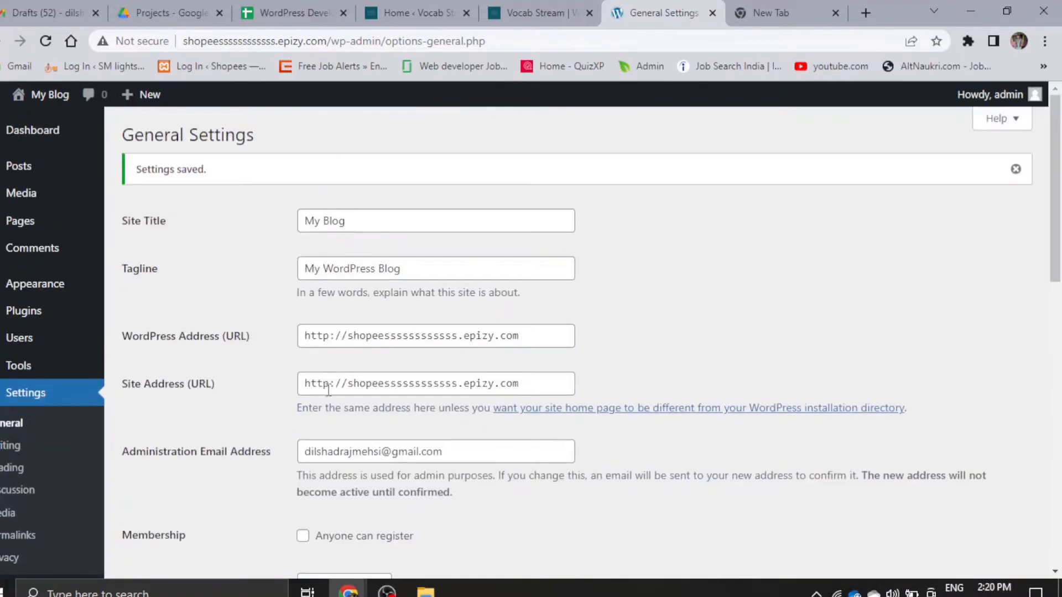
# - Set the site's permalink structure to Post name in the Permalink settings and save the changes
pyautogui.scroll(-7, 413, 384)
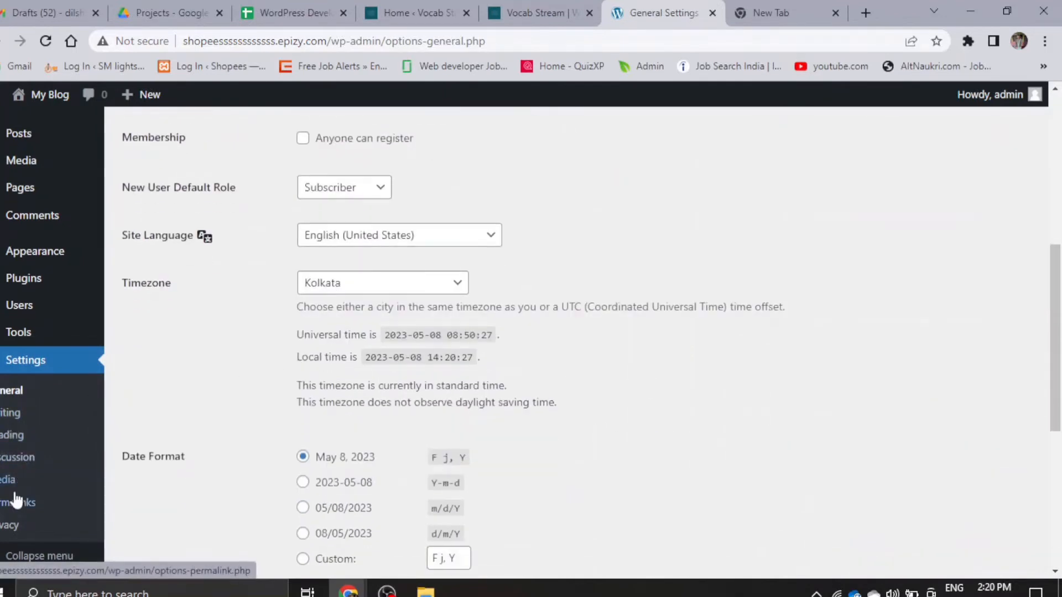
pyautogui.click(5, 505)
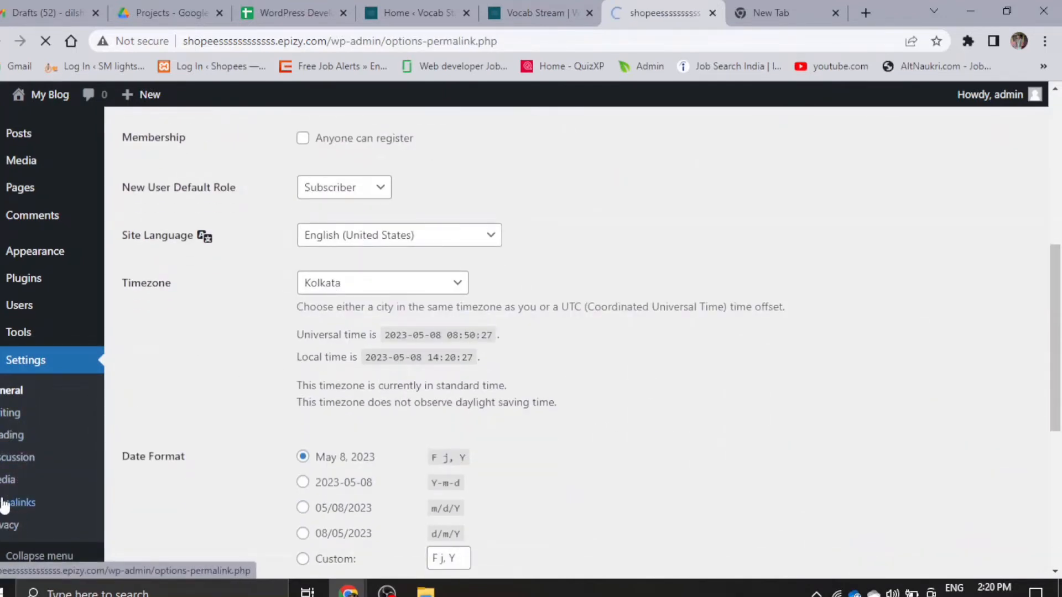
pyautogui.scroll(-4, 357, 390)
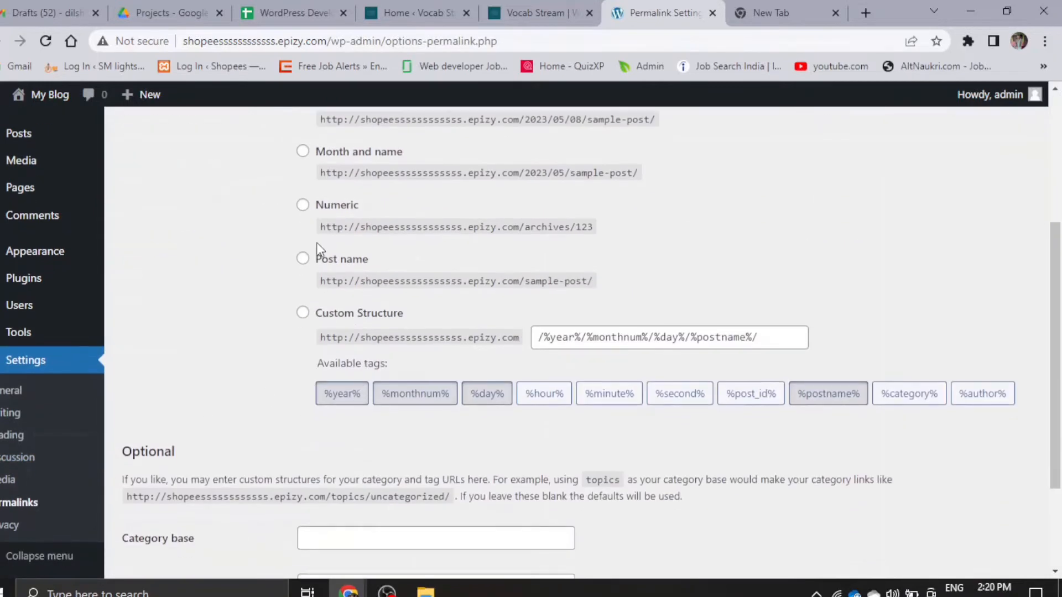
pyautogui.click(303, 260)
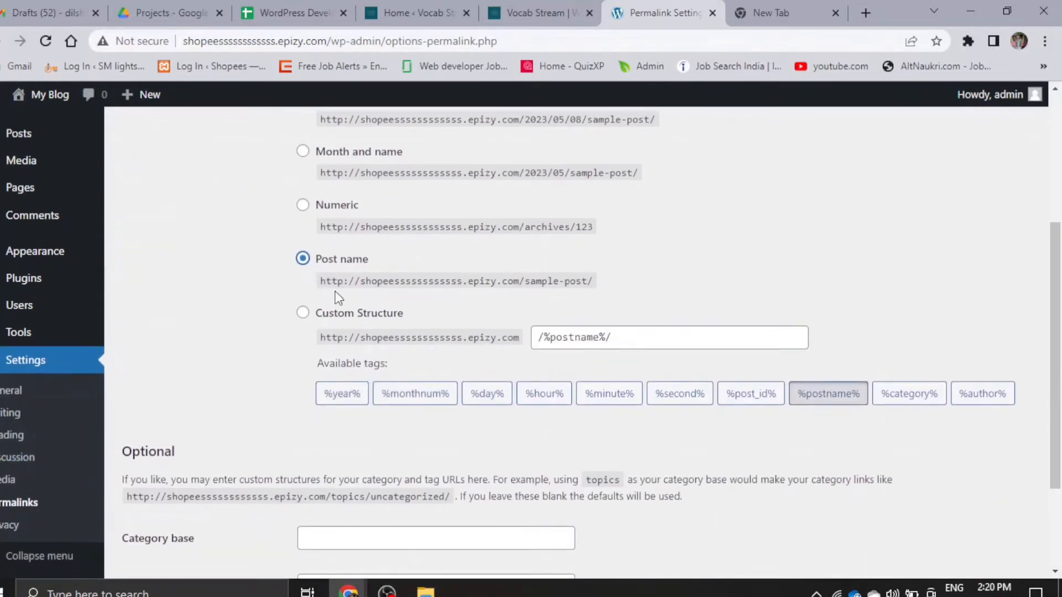
pyautogui.scroll(-3, 339, 297)
pyautogui.click(160, 499)
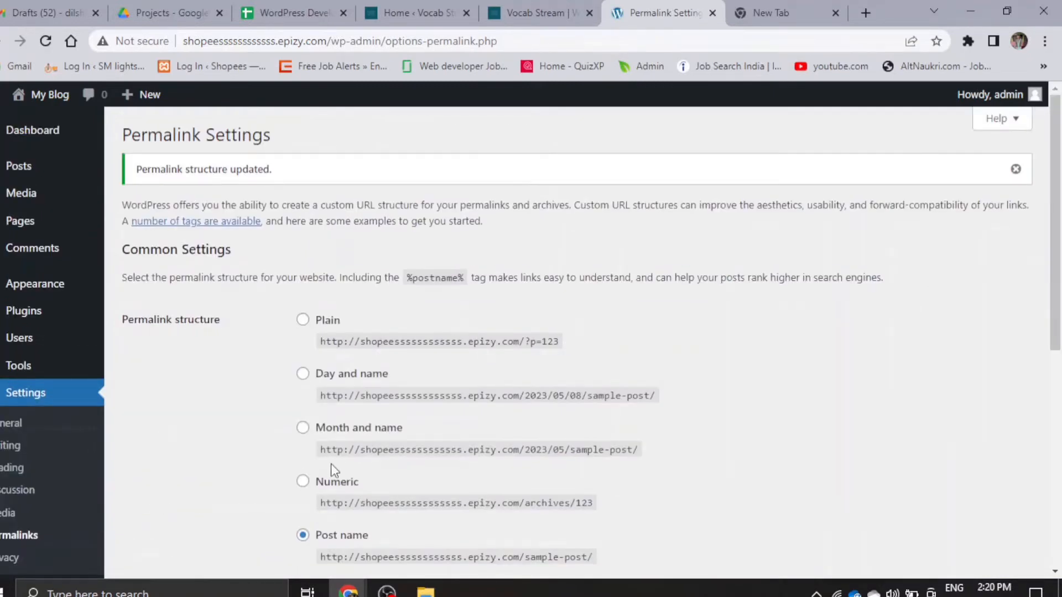
# - Delete the inactive Twenty Twenty-One theme from the installed themes and confirm the deletion
pyautogui.moveTo(31, 285)
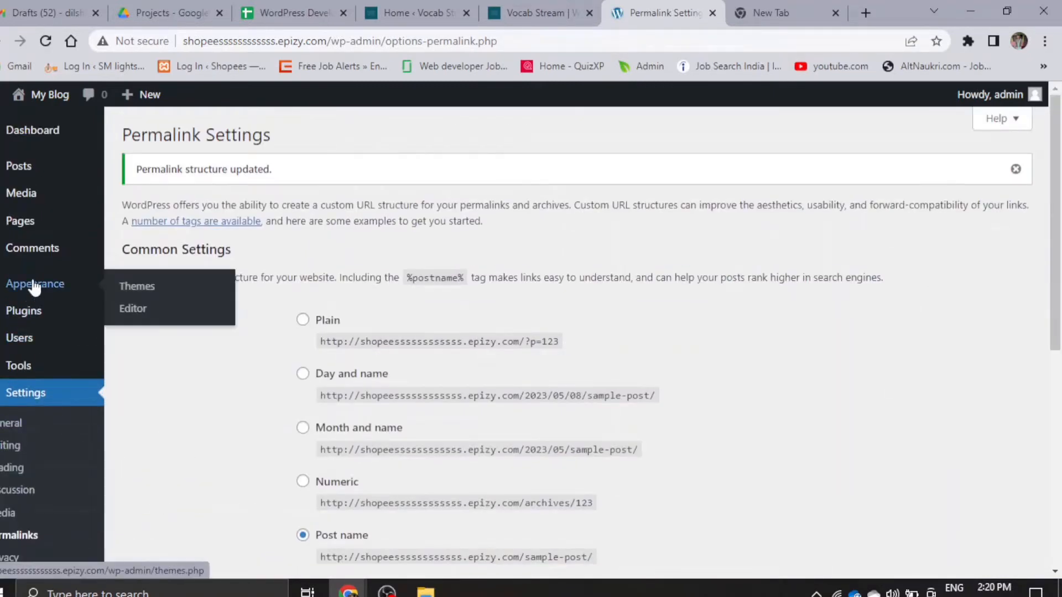
pyautogui.click(154, 295)
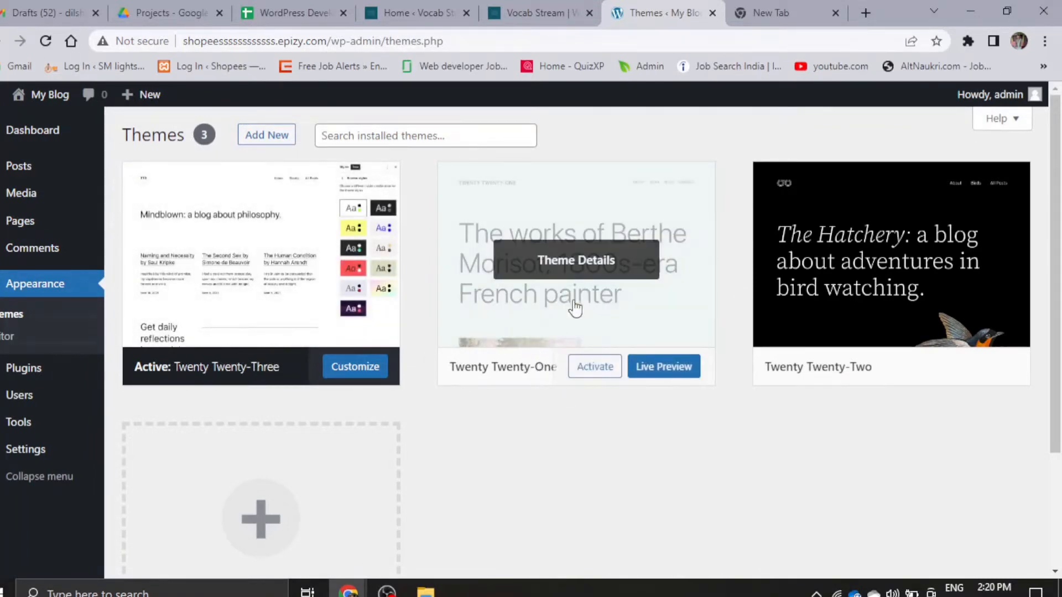
pyautogui.click(552, 269)
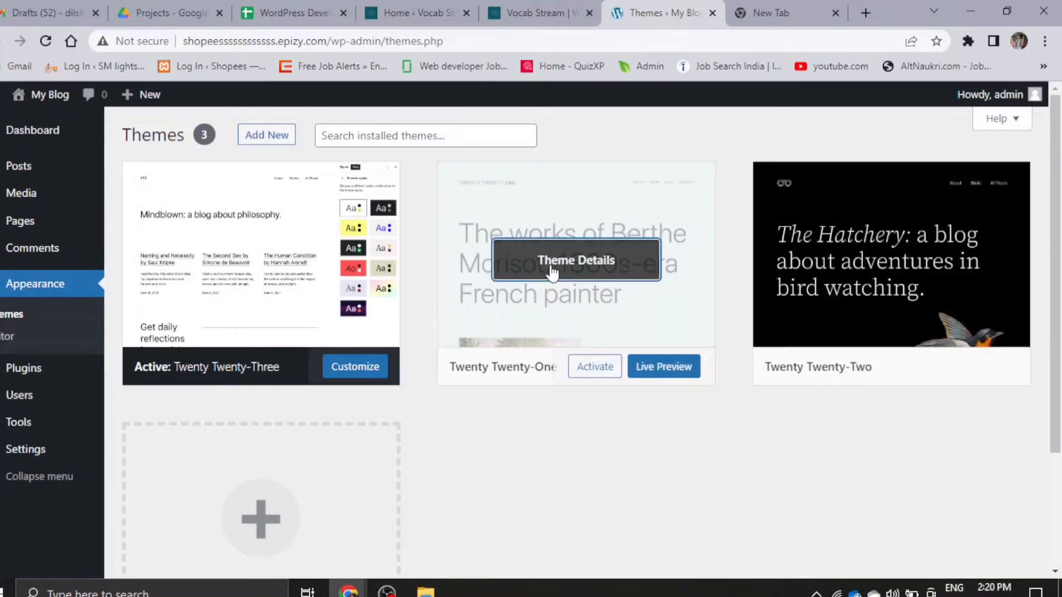
pyautogui.scroll(-1, 747, 483)
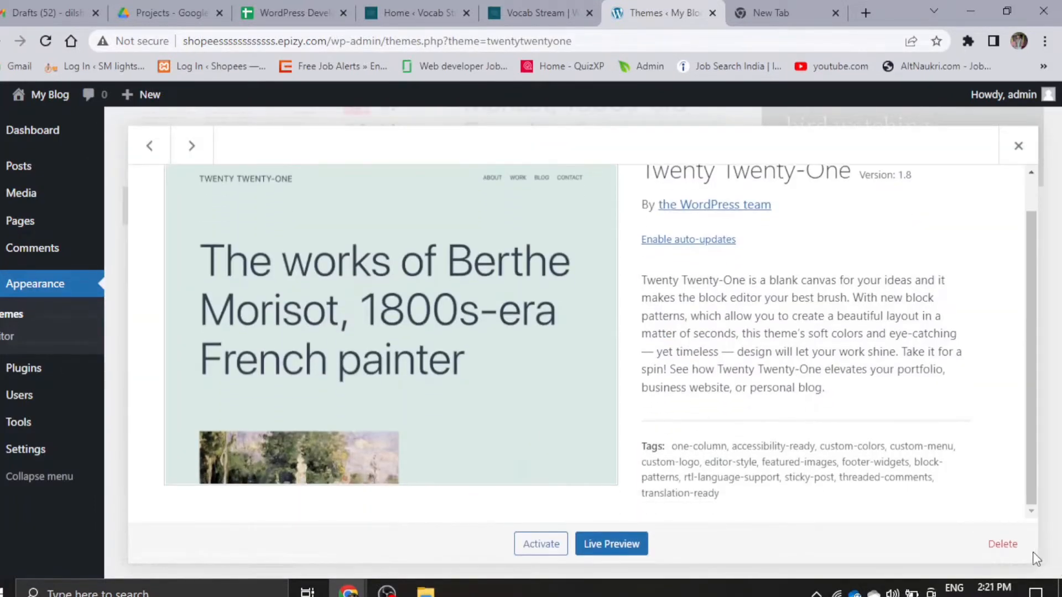
pyautogui.click(1002, 544)
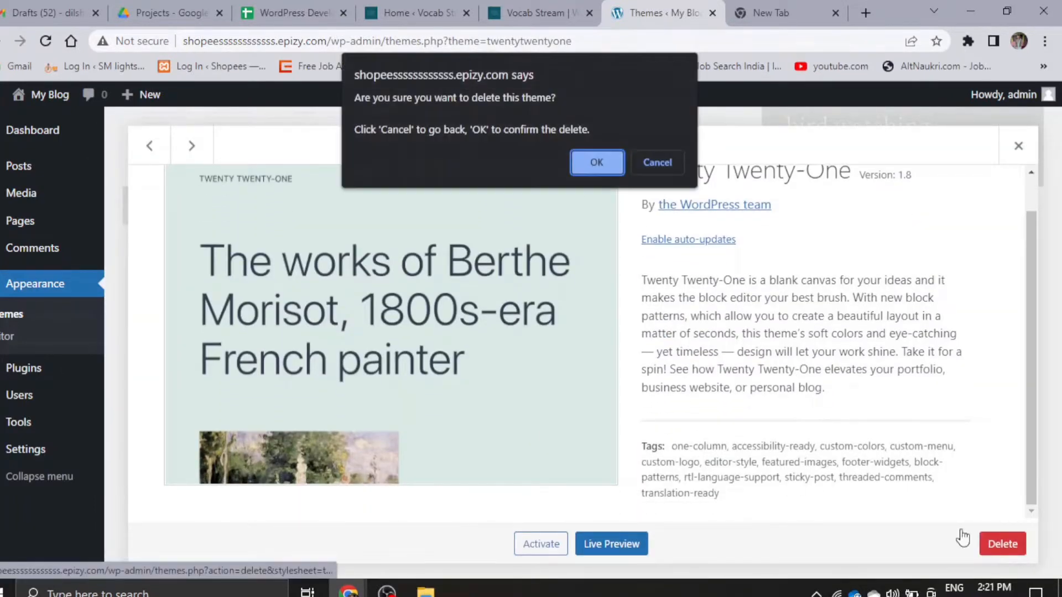
pyautogui.click(591, 161)
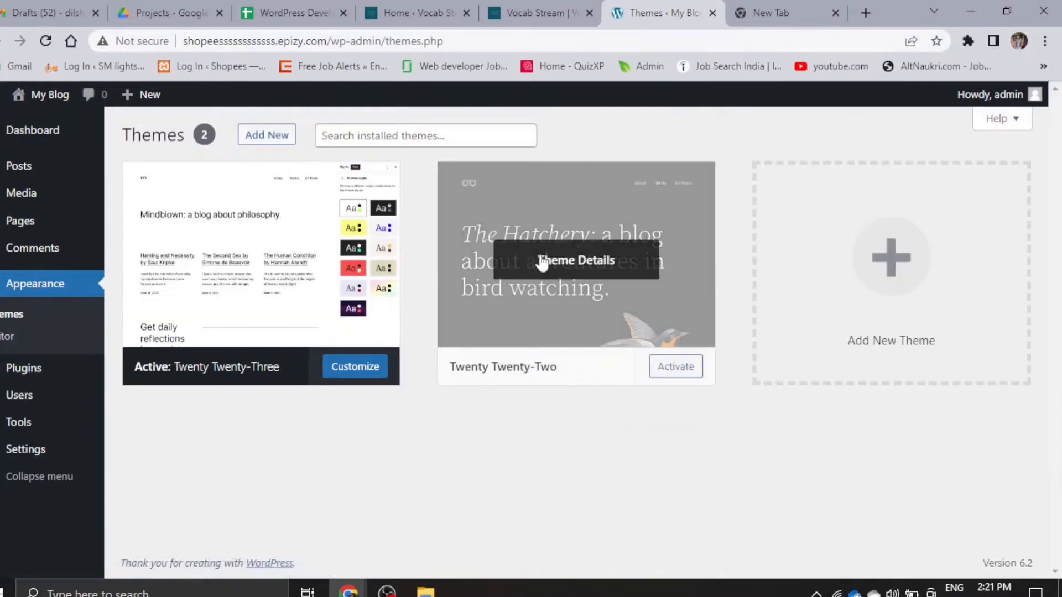
# - Delete the inactive Twenty Twenty-Two theme from its theme details and confirm the deletion
pyautogui.click(543, 260)
pyautogui.scroll(-3, 977, 467)
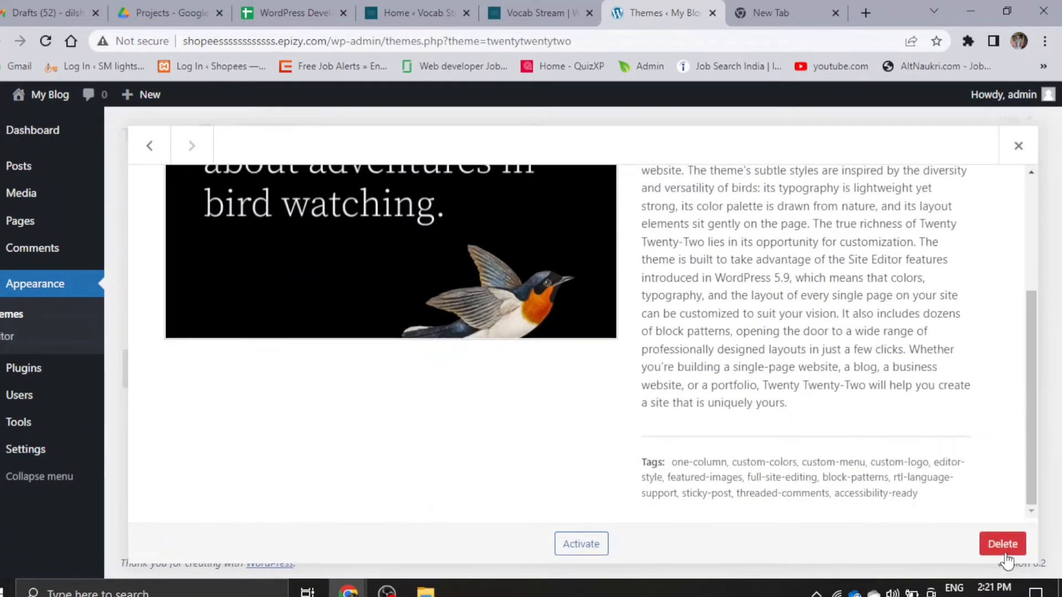
pyautogui.click(1002, 544)
pyautogui.click(592, 160)
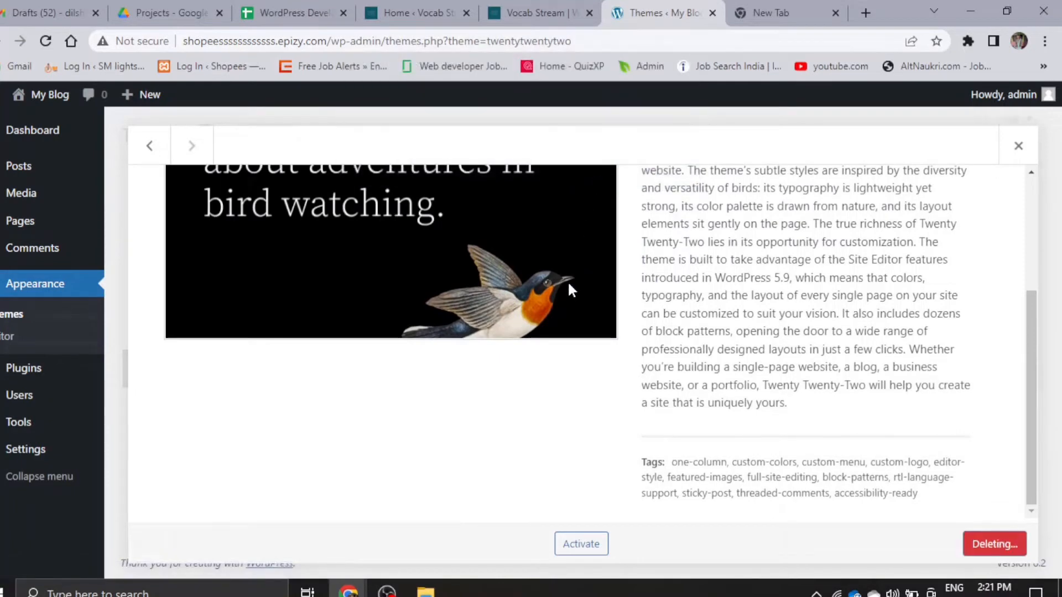
pyautogui.scroll(2, 543, 259)
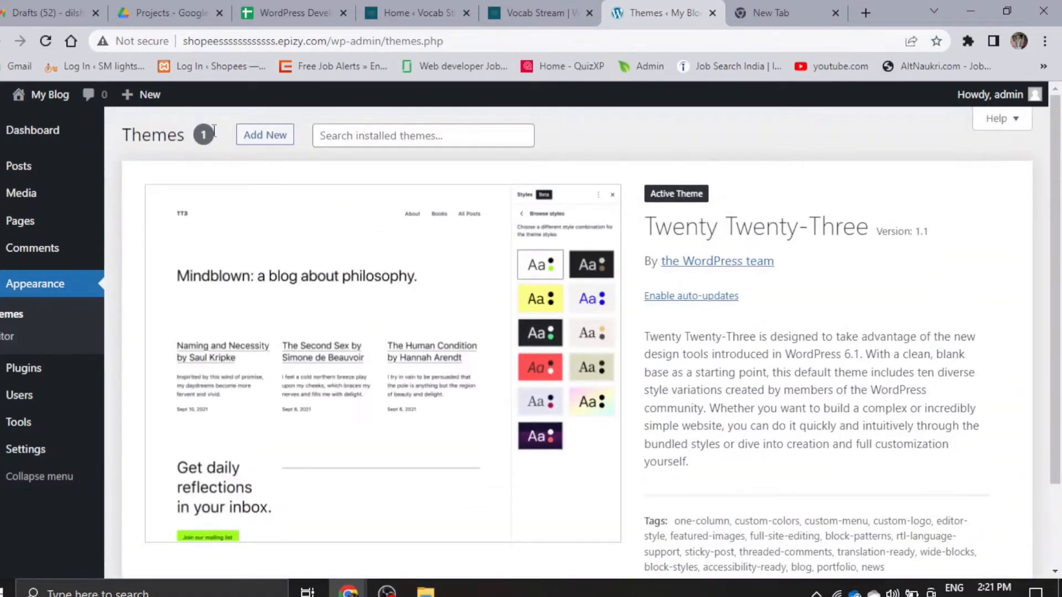
# - Add a new theme by finding Astra among the popular themes and starting its installation
pyautogui.click(268, 142)
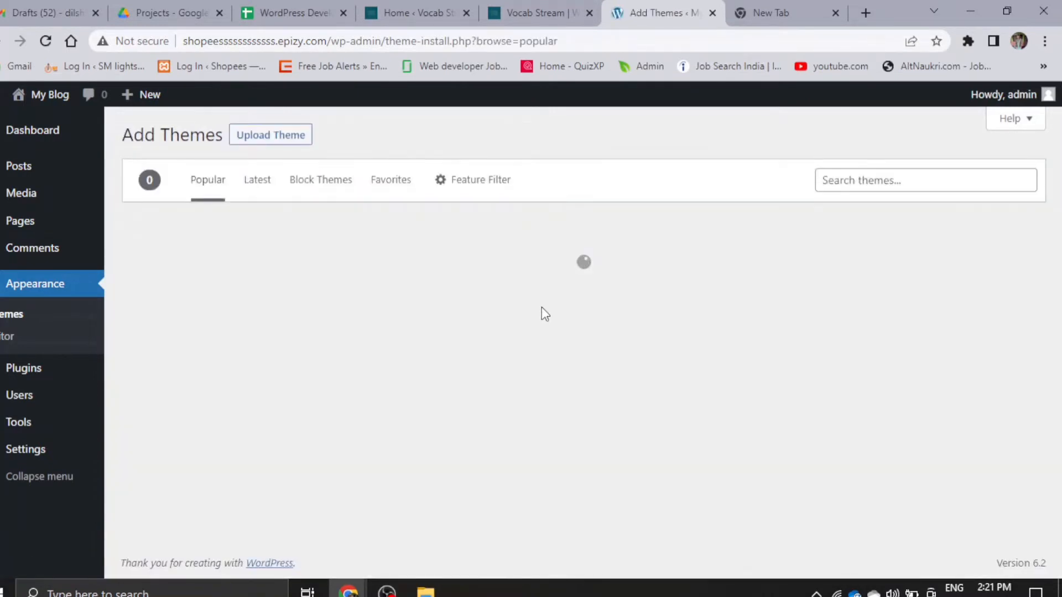
pyautogui.scroll(-3, 578, 312)
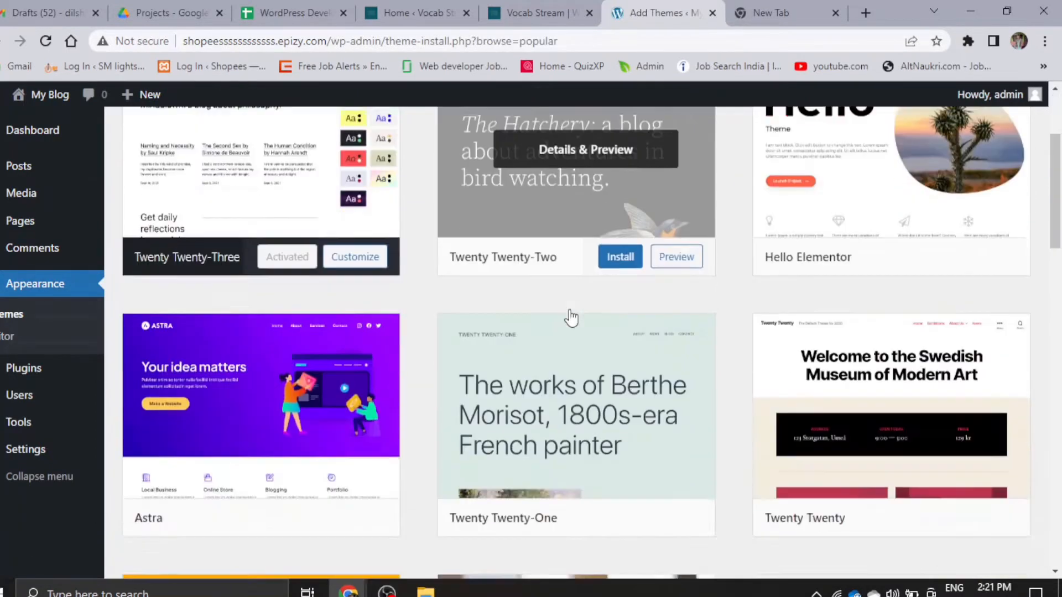
pyautogui.scroll(-3, 571, 318)
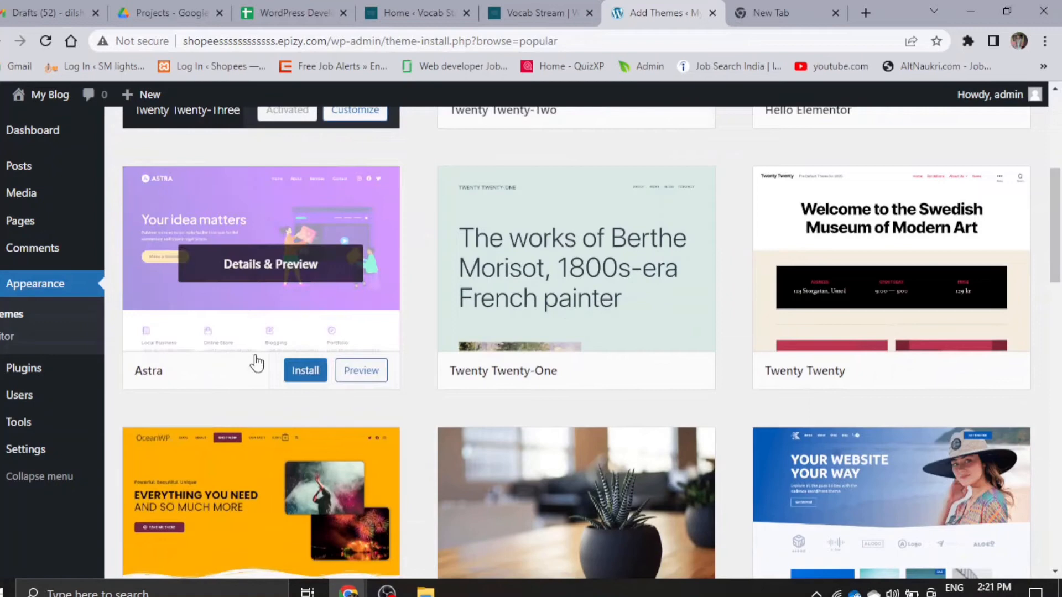
pyautogui.click(297, 375)
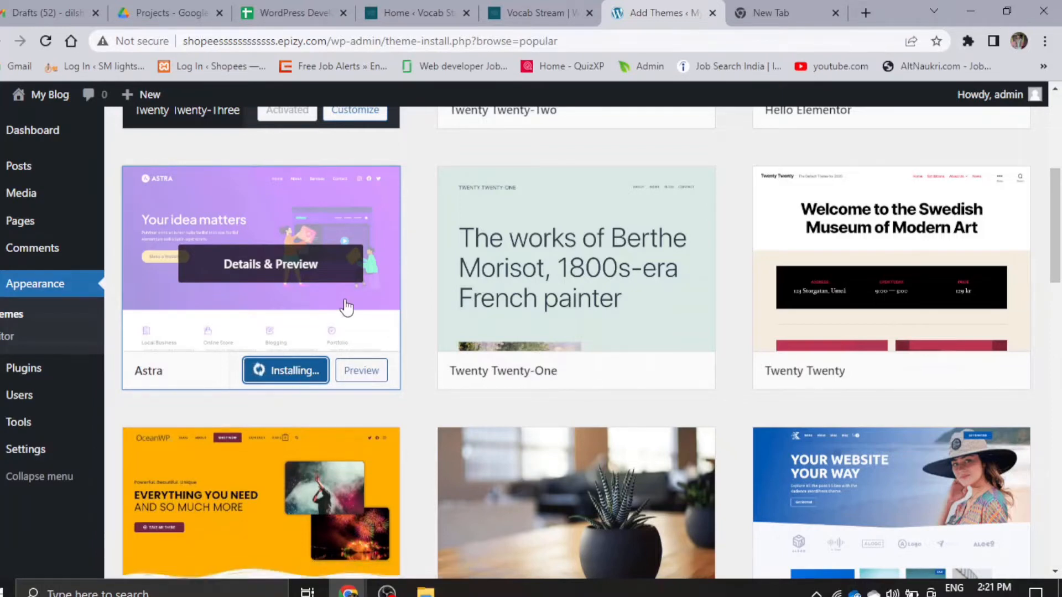
pyautogui.scroll(2, 346, 307)
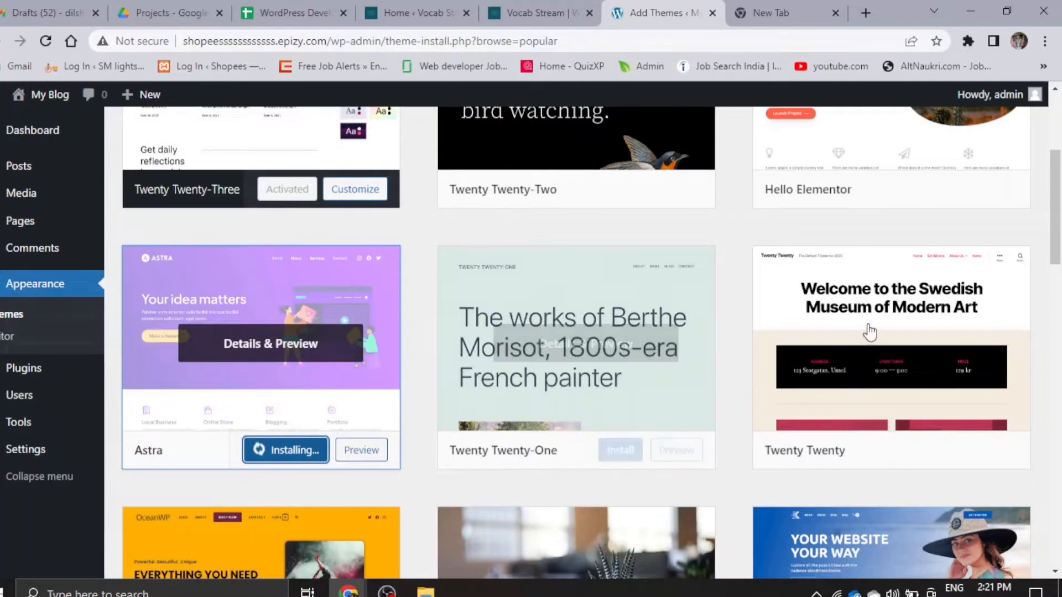
pyautogui.scroll(5, 301, 360)
pyautogui.scroll(-8, 451, 284)
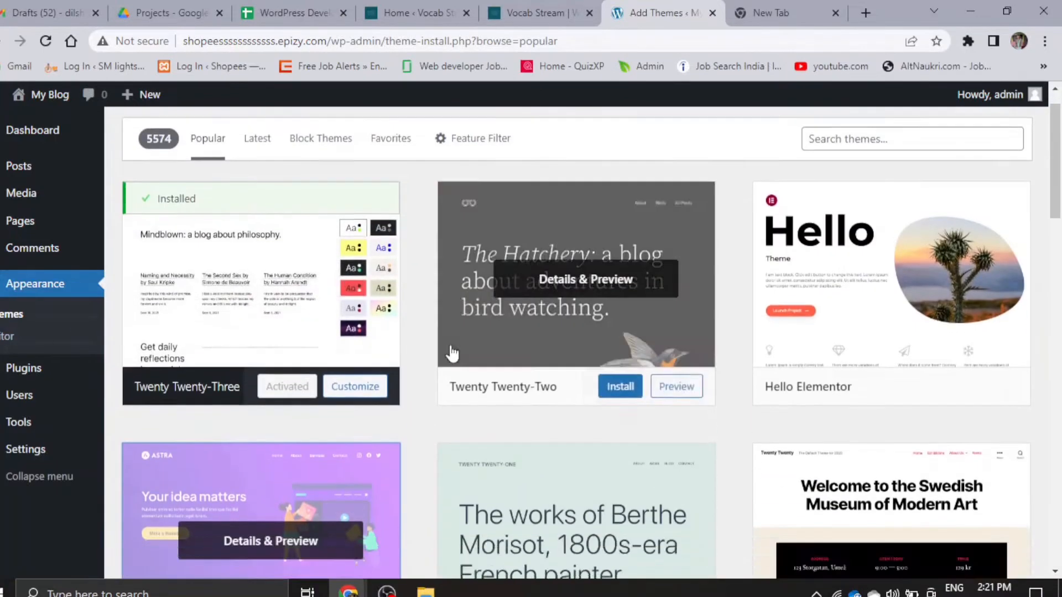
pyautogui.scroll(8, 294, 366)
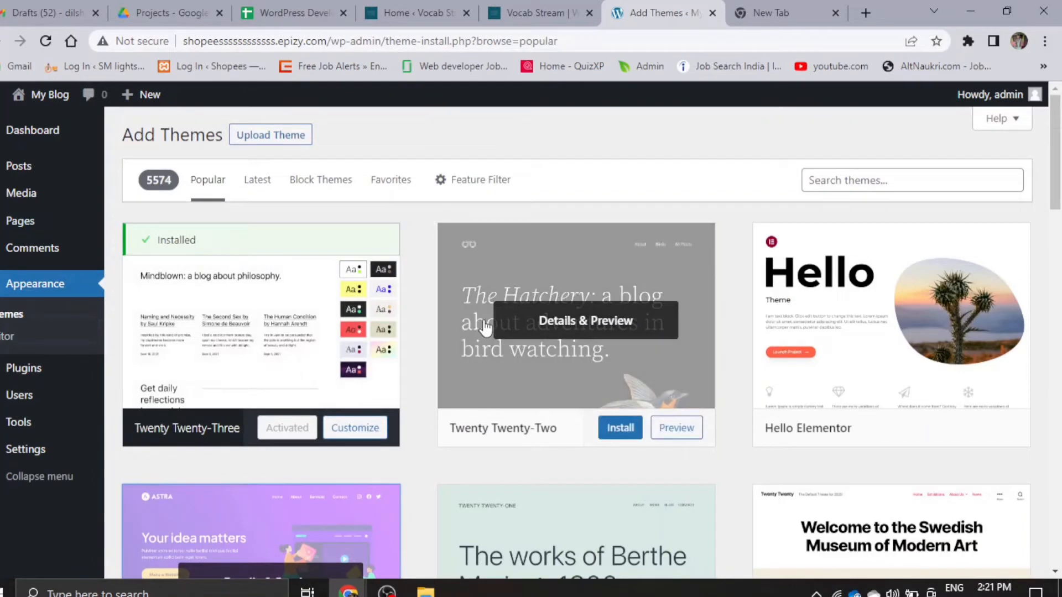
# - Activate the installed Astra theme from the popular themes list
pyautogui.scroll(-4, 485, 327)
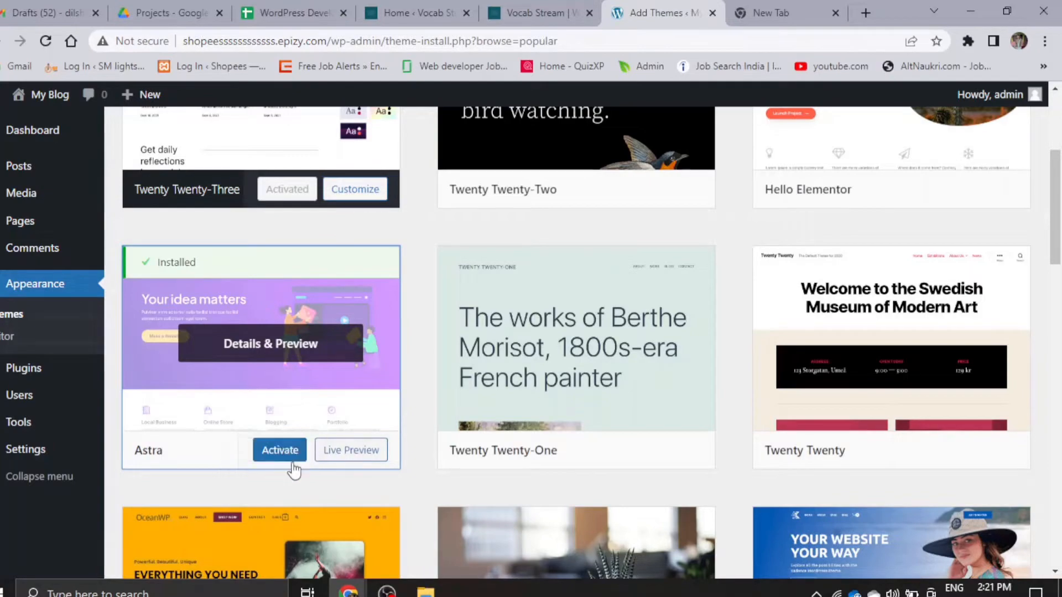
pyautogui.scroll(4, 327, 389)
pyautogui.scroll(-8, 327, 389)
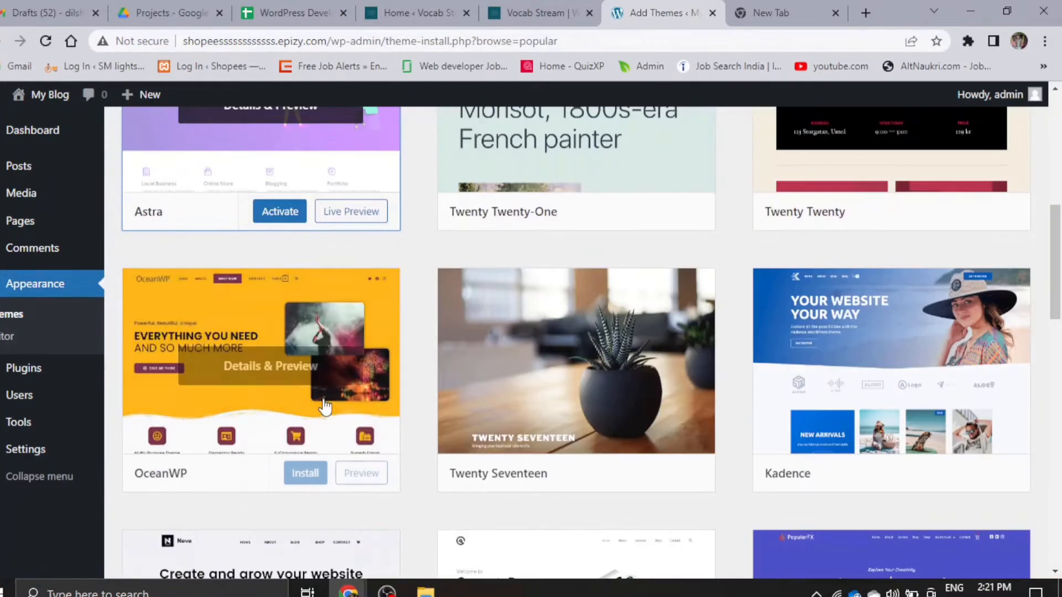
pyautogui.scroll(4, 325, 401)
pyautogui.click(281, 451)
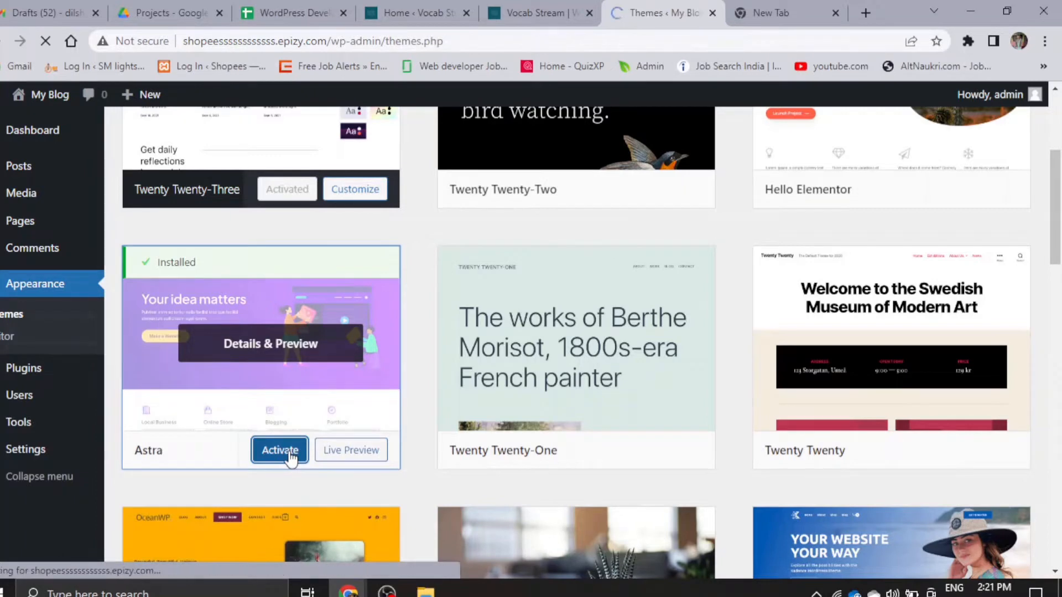
# - Delete the inactive Twenty Twenty-Three theme from its theme details and confirm the deletion
pyautogui.scroll(-1, 354, 414)
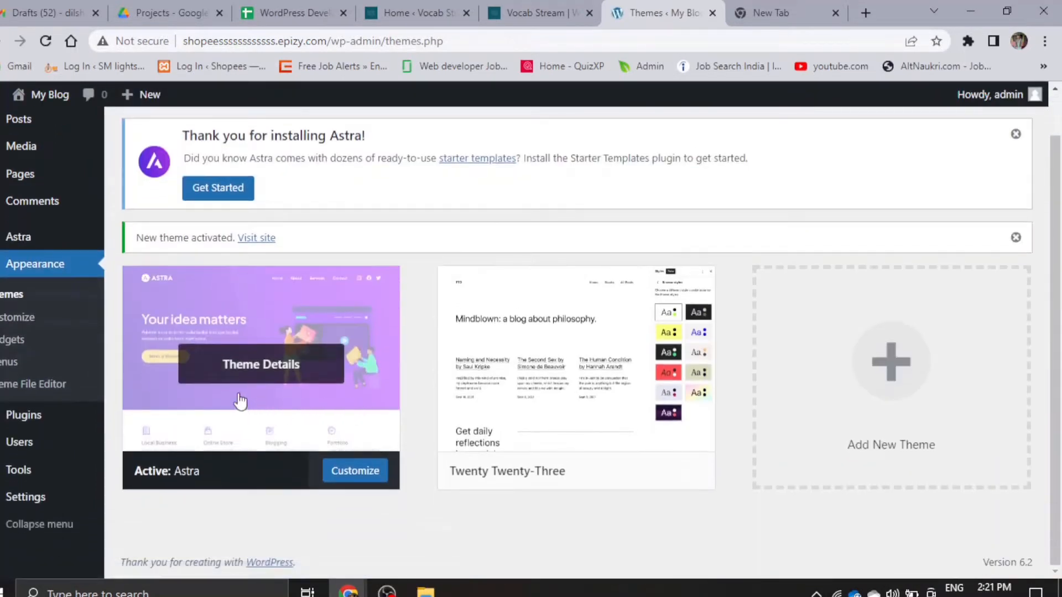
pyautogui.click(570, 366)
pyautogui.scroll(-1, 1035, 553)
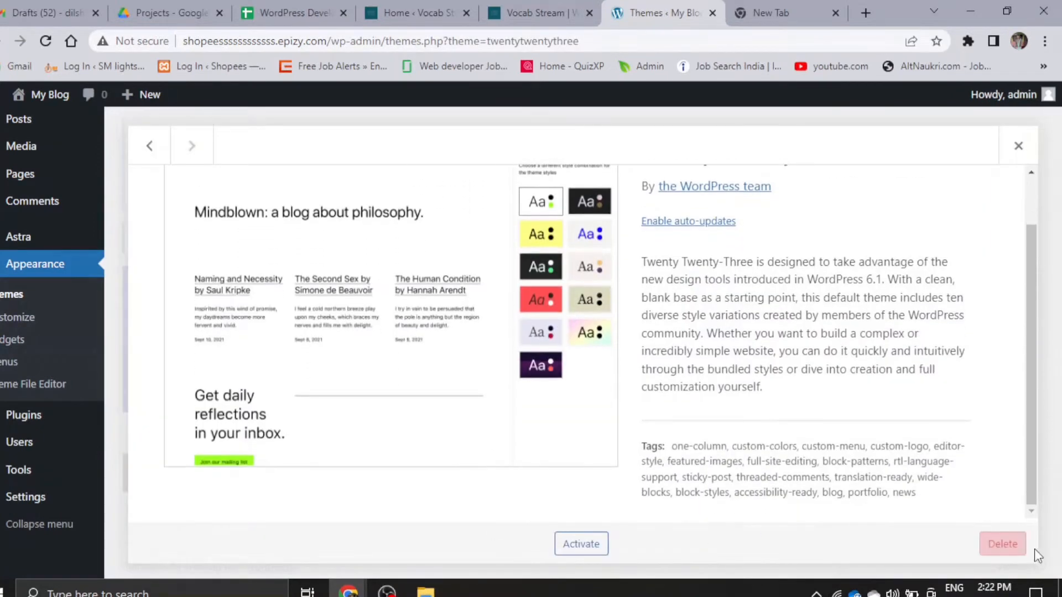
pyautogui.click(1002, 544)
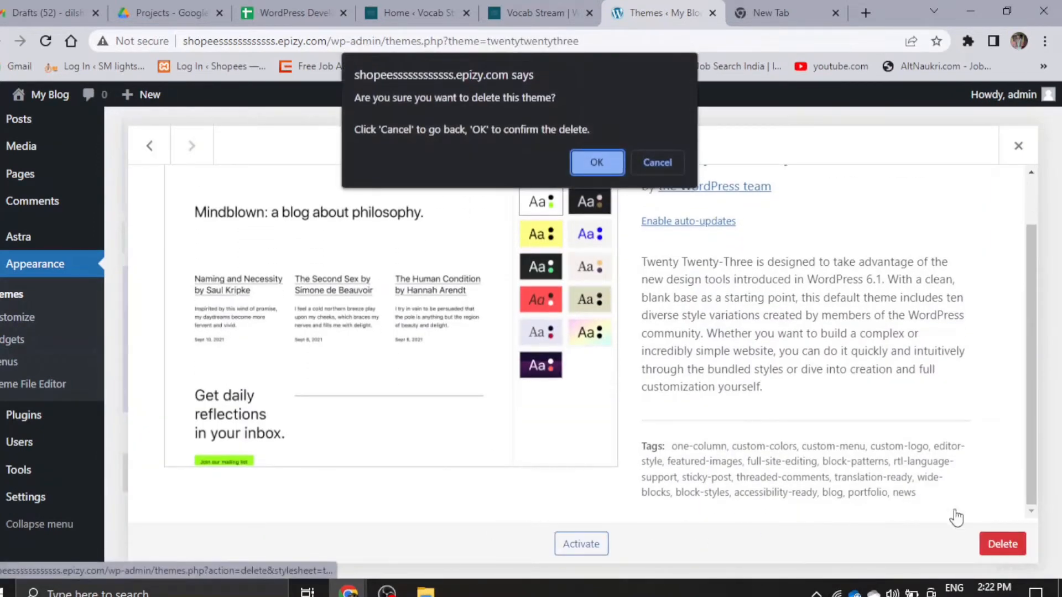
pyautogui.click(592, 159)
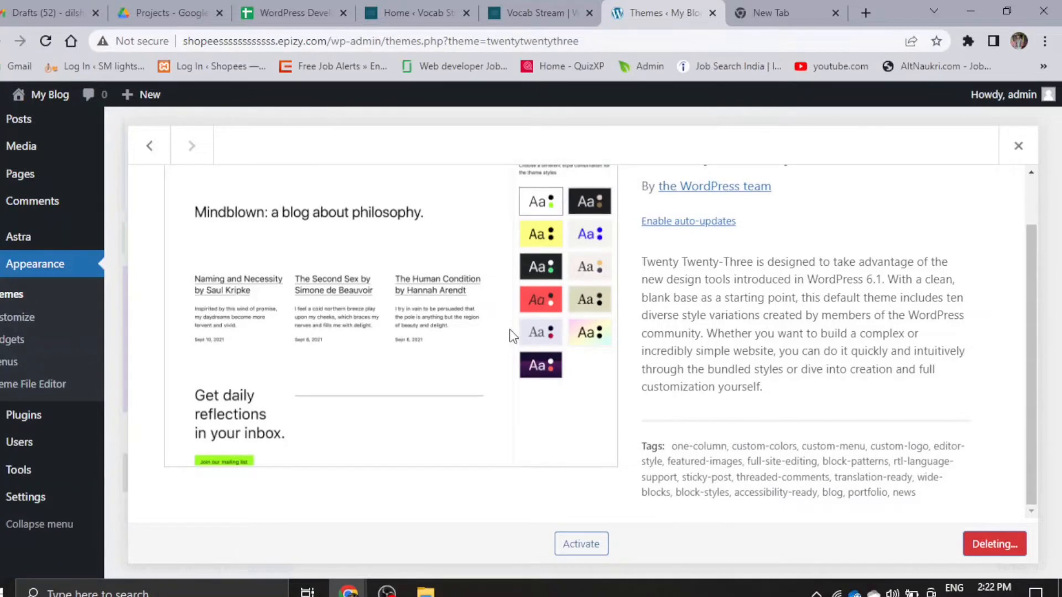
pyautogui.scroll(-5, 433, 348)
pyautogui.scroll(6, 535, 432)
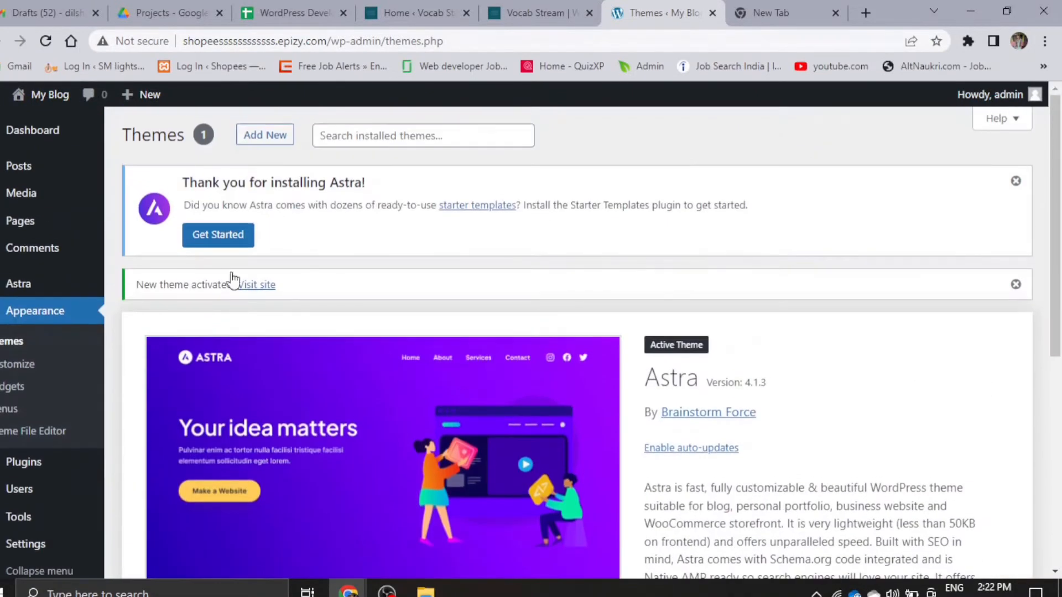
# - Open the live site in a new browser tab to check its front page, and return to the Themes page
pyautogui.rightClick(265, 290)
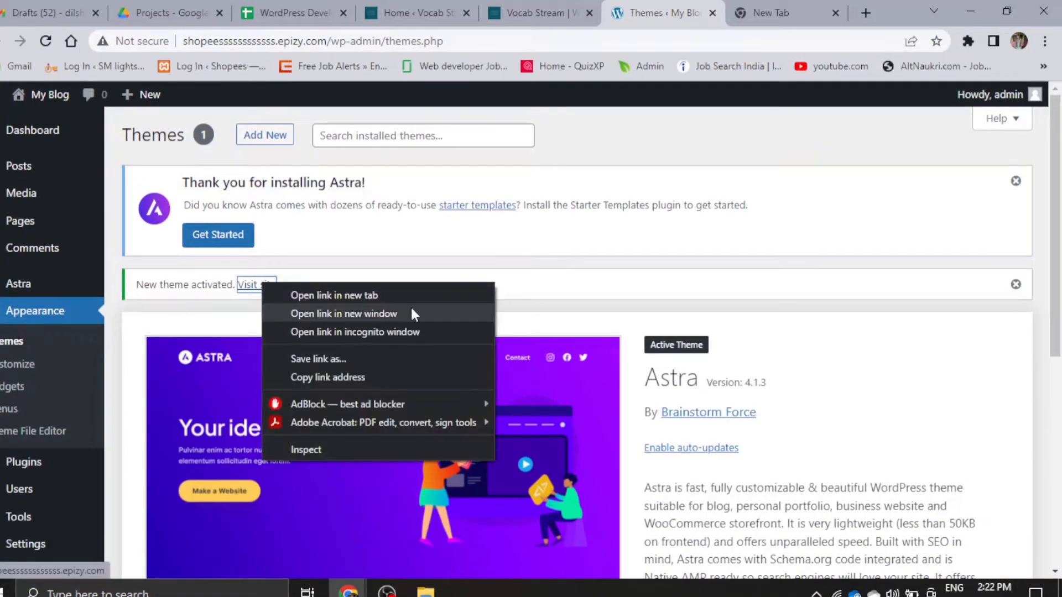
pyautogui.click(364, 298)
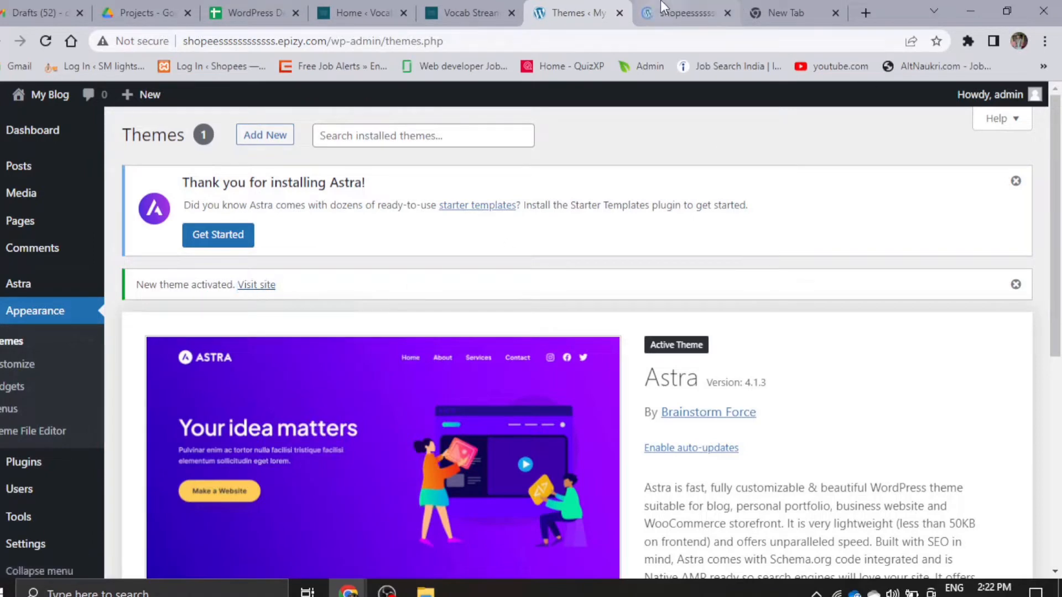
pyautogui.click(664, 12)
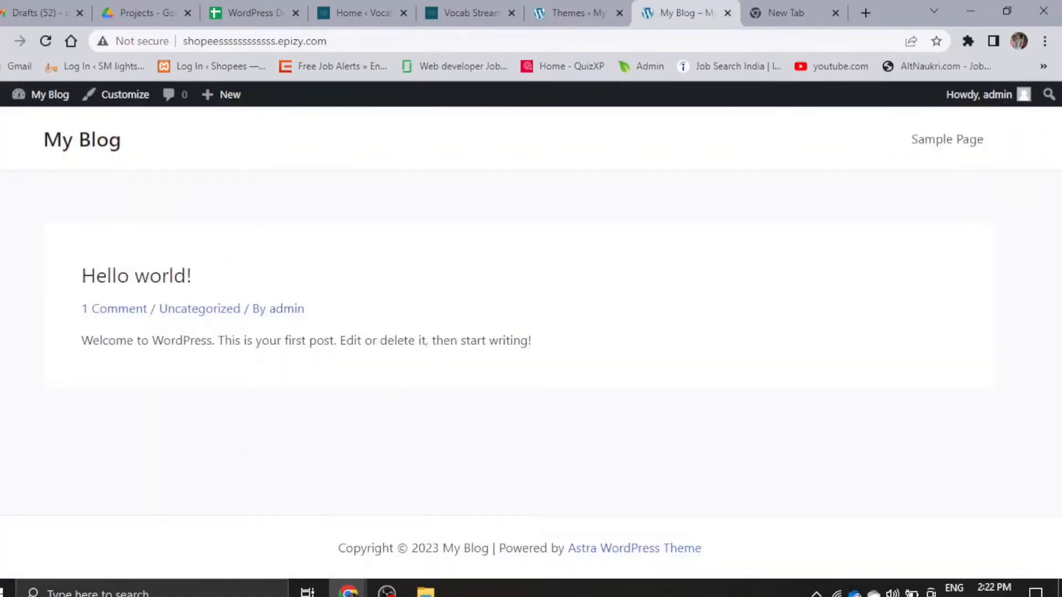
pyautogui.click(553, 12)
pyautogui.scroll(-5, 657, 481)
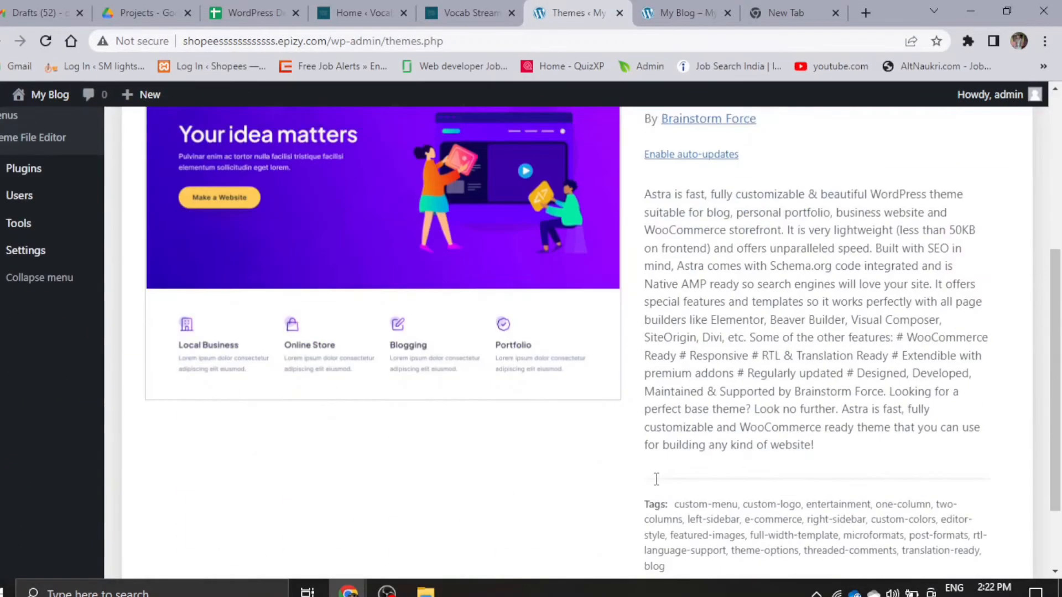
pyautogui.scroll(5, 657, 479)
# - Bulk delete the Akismet Anti-Spam and Hello Dolly plugins from the installed plugins and confirm the deletion
pyautogui.moveTo(31, 221)
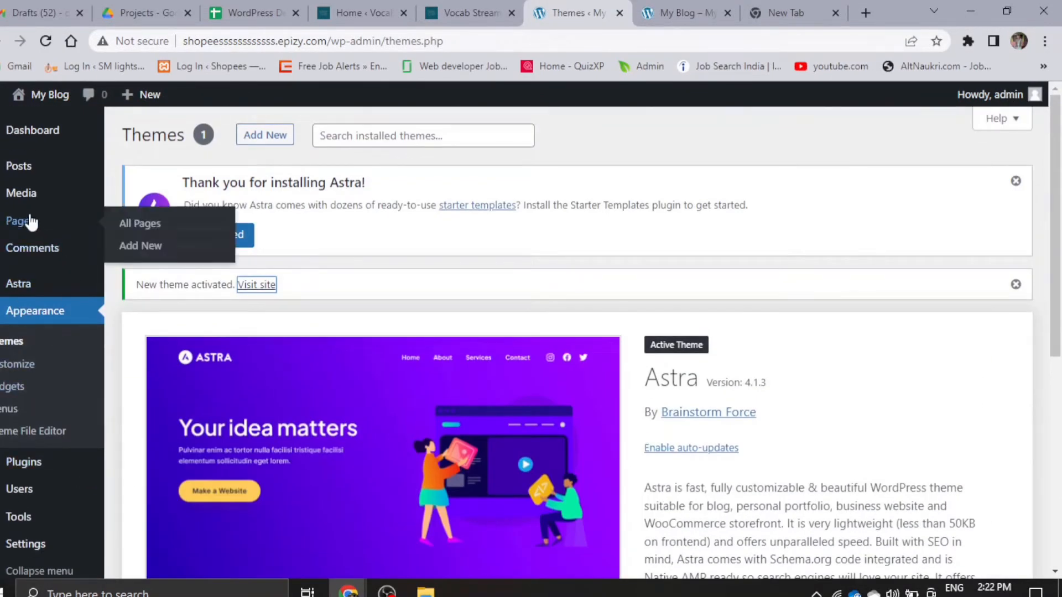
pyautogui.scroll(-5, 30, 221)
pyautogui.moveTo(22, 144)
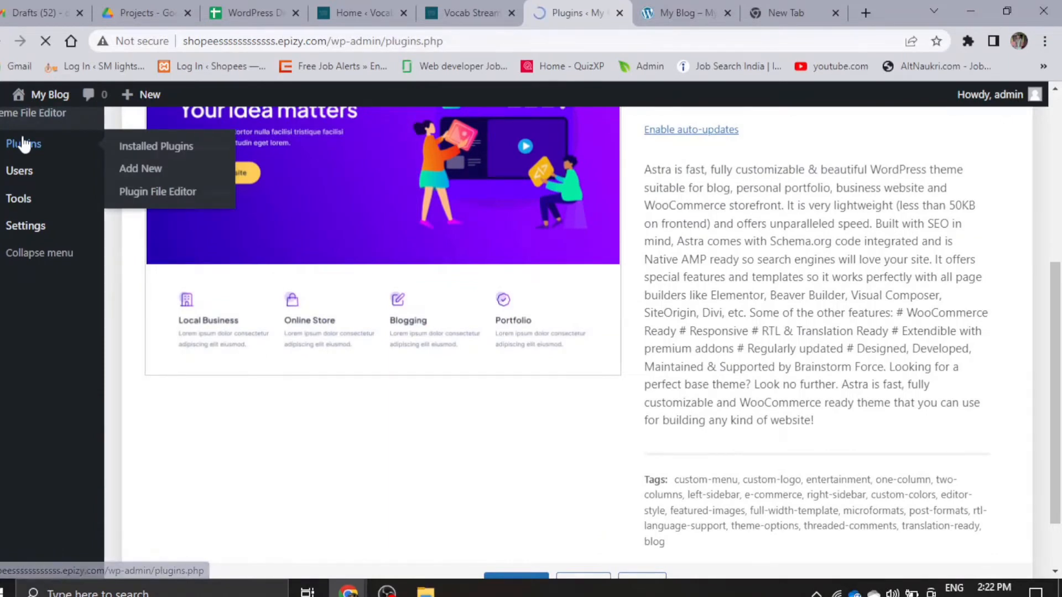
pyautogui.scroll(-2, 259, 458)
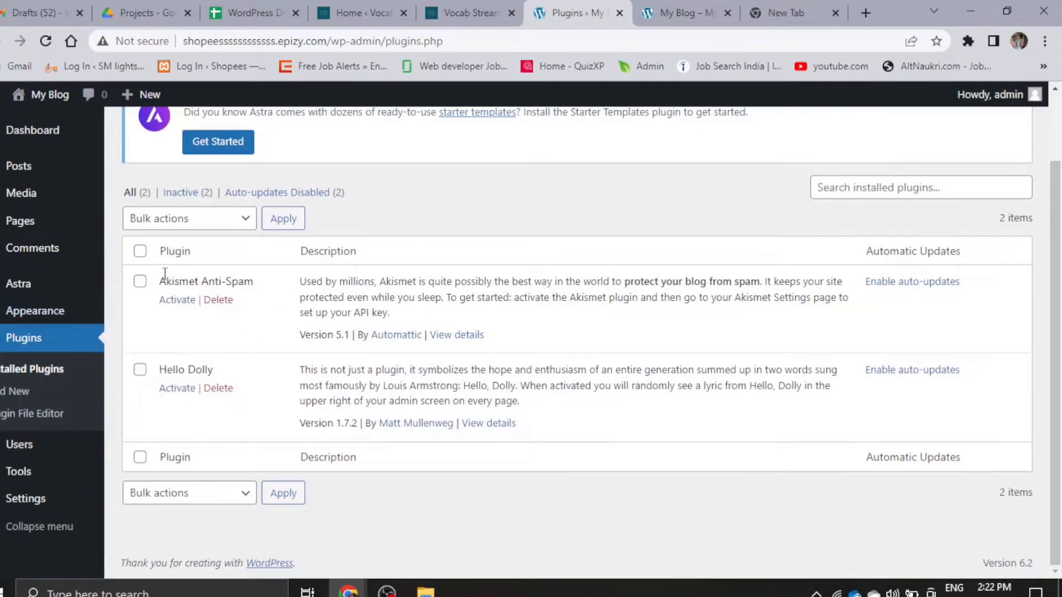
pyautogui.click(141, 283)
pyautogui.click(140, 371)
pyautogui.click(205, 222)
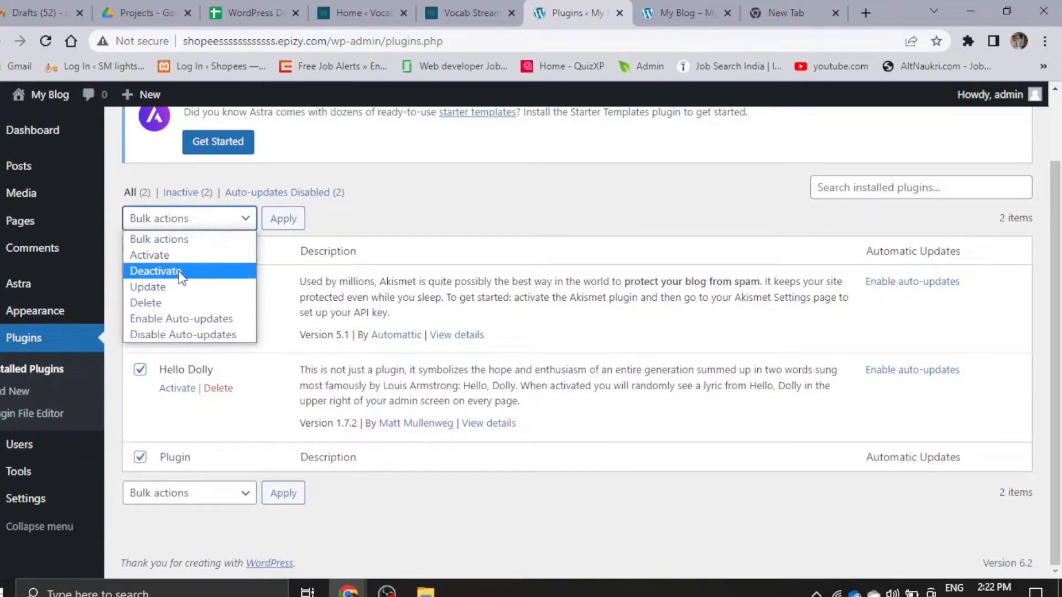
pyautogui.click(146, 303)
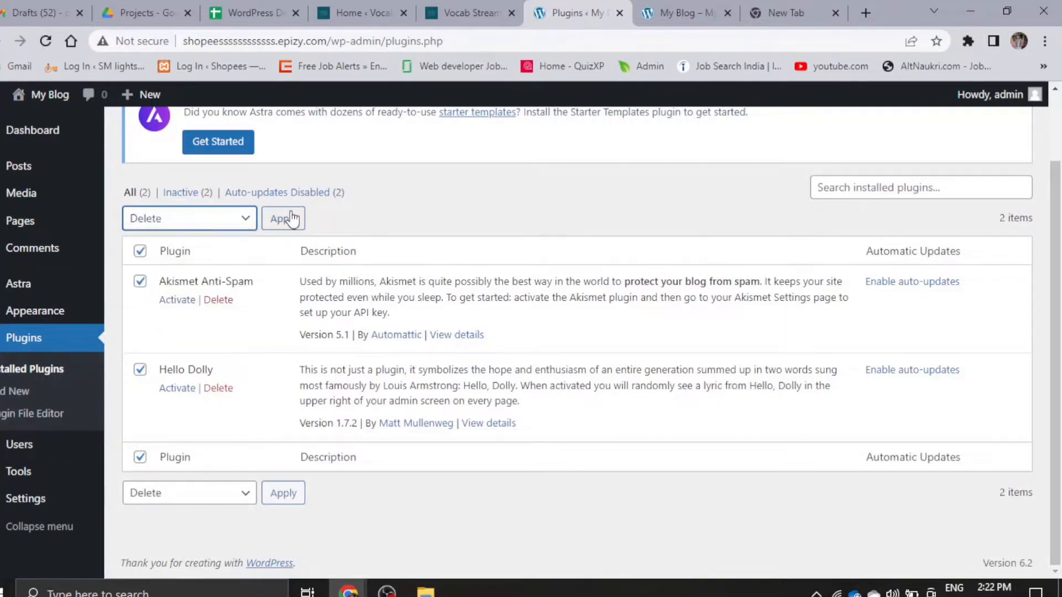
pyautogui.click(292, 218)
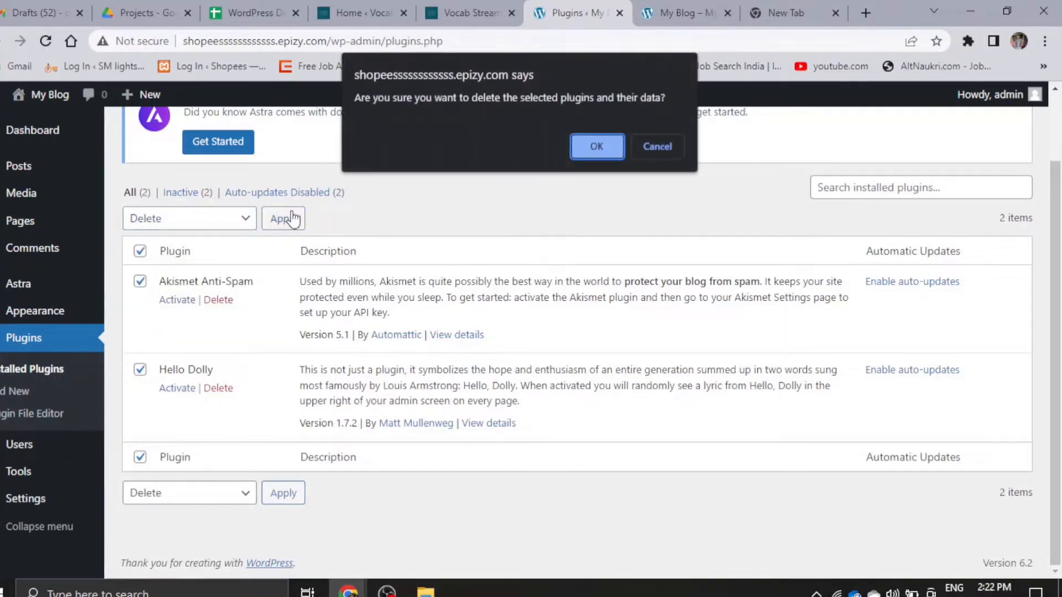
pyautogui.click(597, 146)
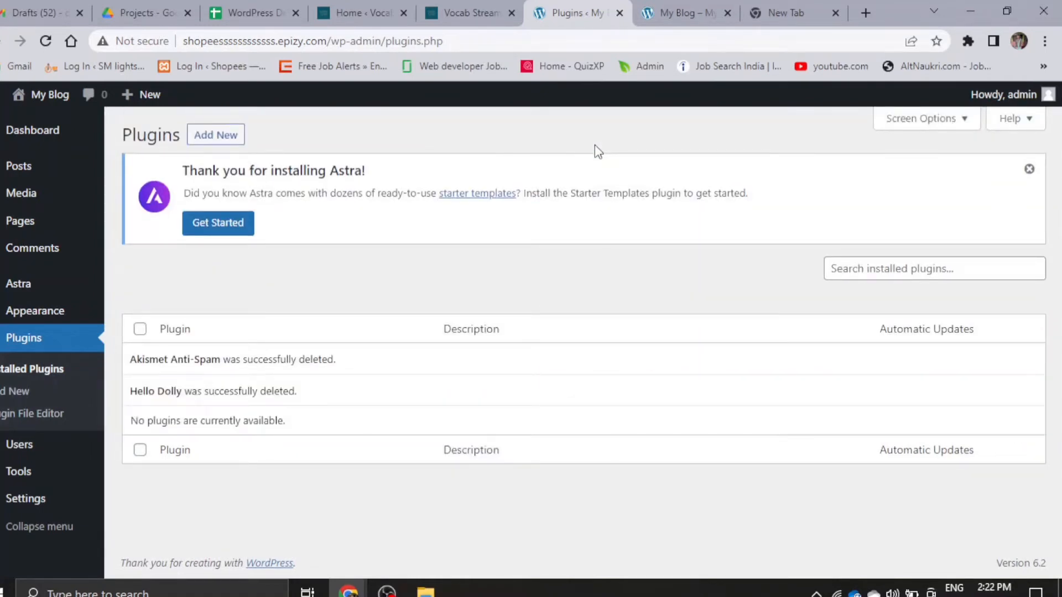
# - Search for "elementor" among the plugins that can be added and start installing Elementor Website Builder
pyautogui.click(211, 137)
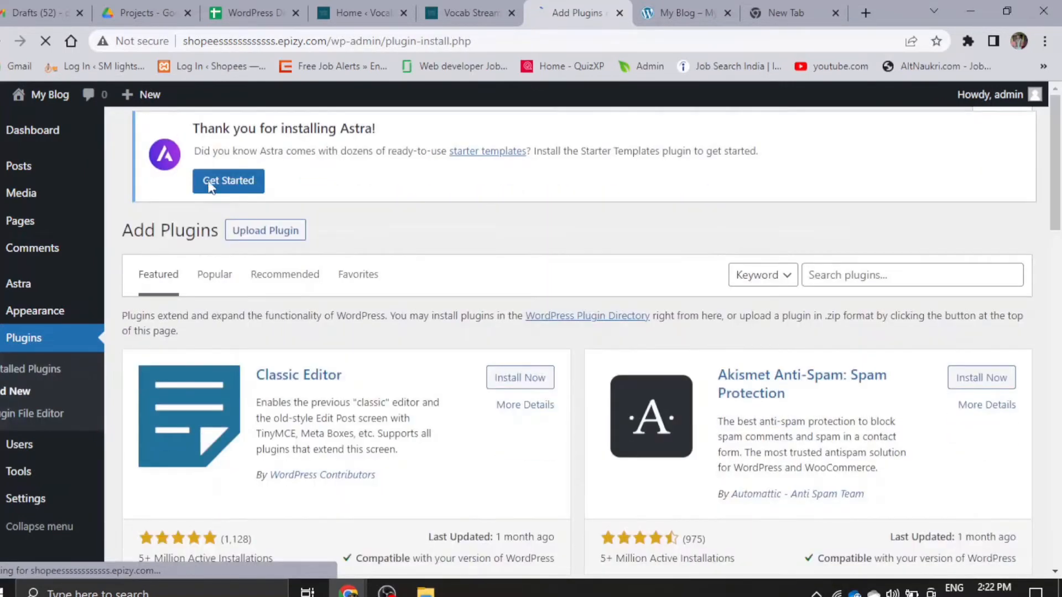
pyautogui.click(871, 279)
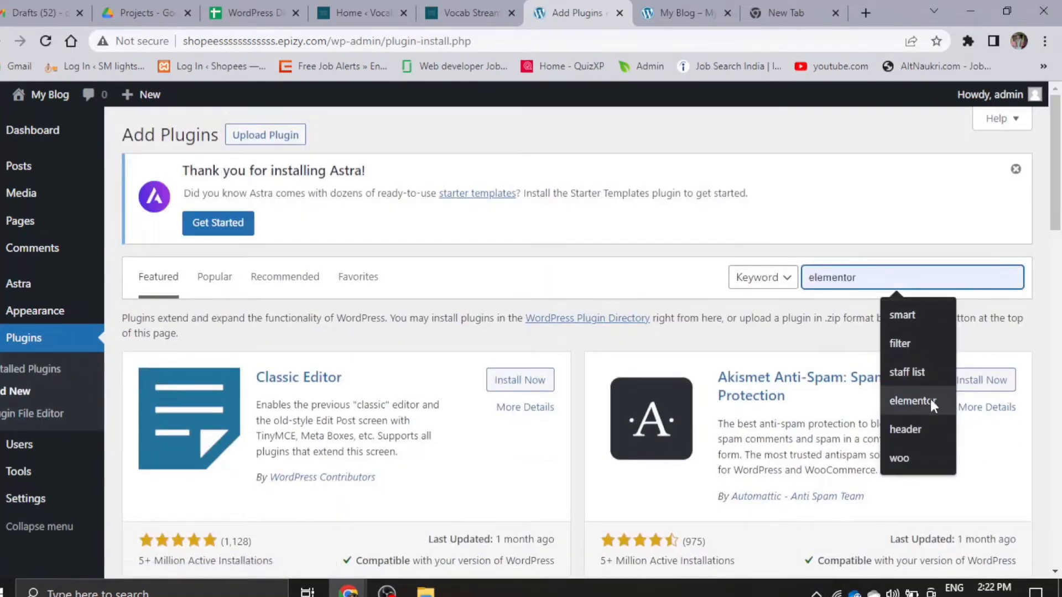
pyautogui.click(922, 402)
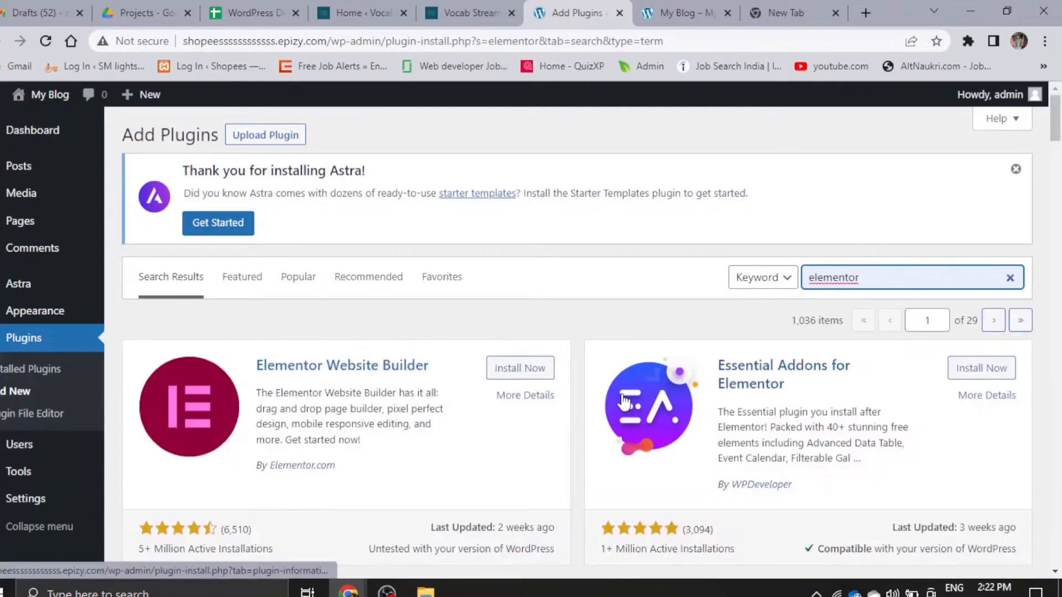
pyautogui.scroll(-3, 443, 406)
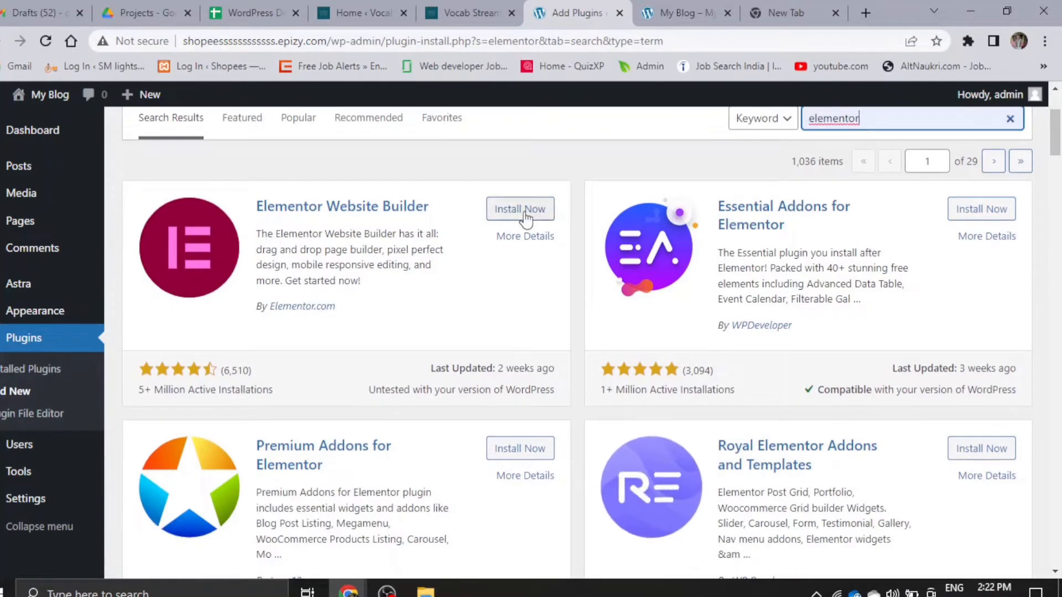
pyautogui.click(505, 217)
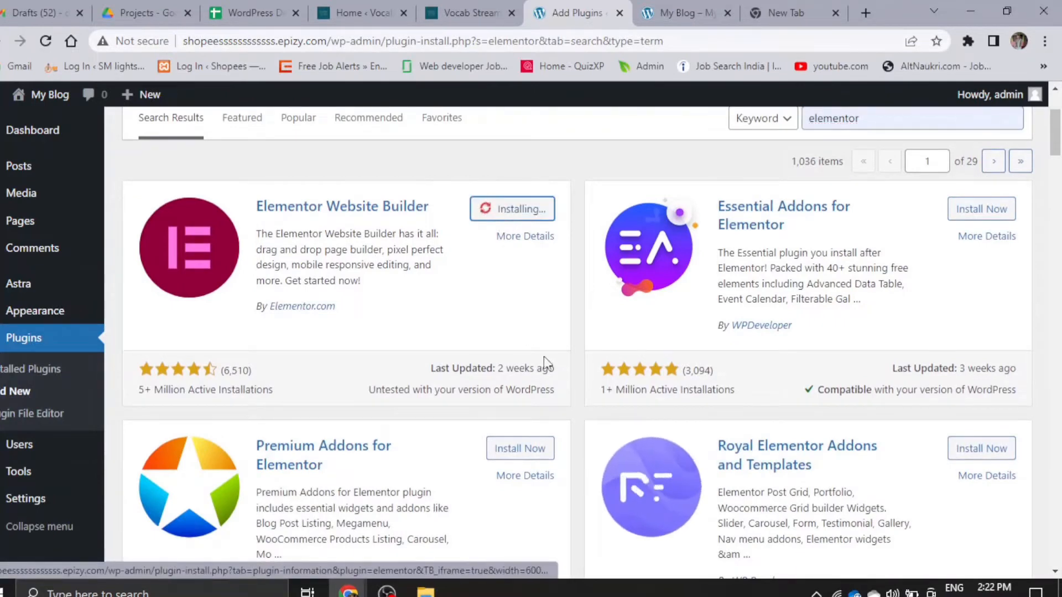
# - Start installing the ElementsKit Elementor addons and Essential Addons for Elementor plugins from the search results
pyautogui.scroll(-4, 445, 449)
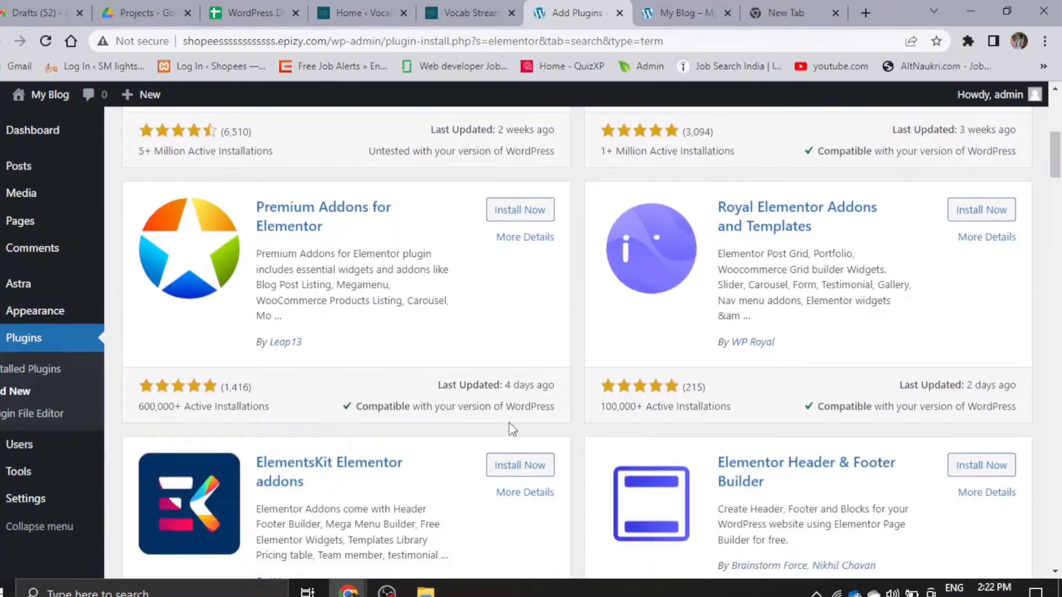
pyautogui.click(526, 466)
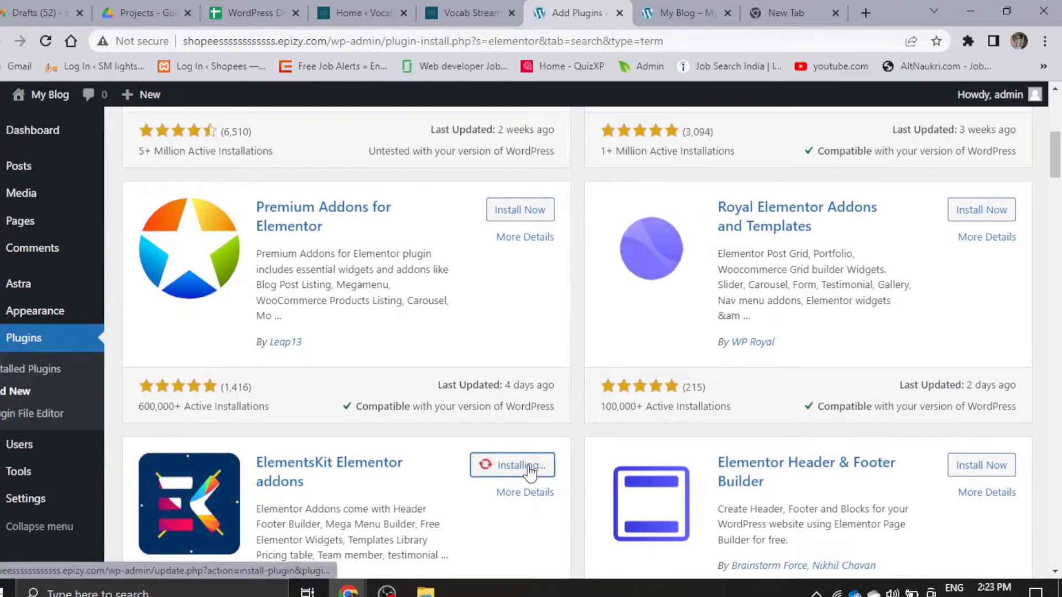
pyautogui.scroll(3, 731, 296)
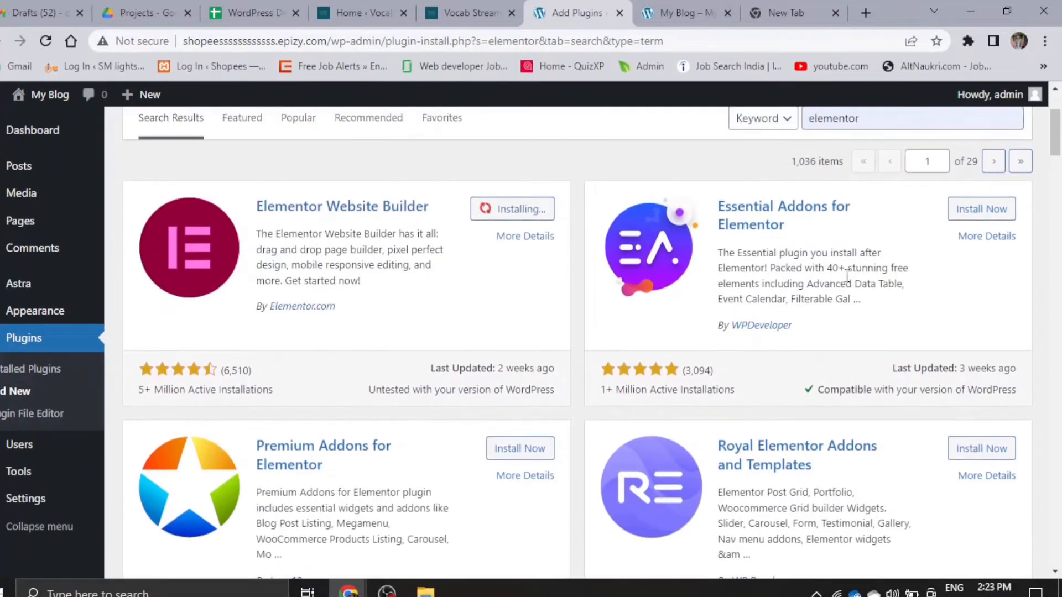
pyautogui.click(998, 216)
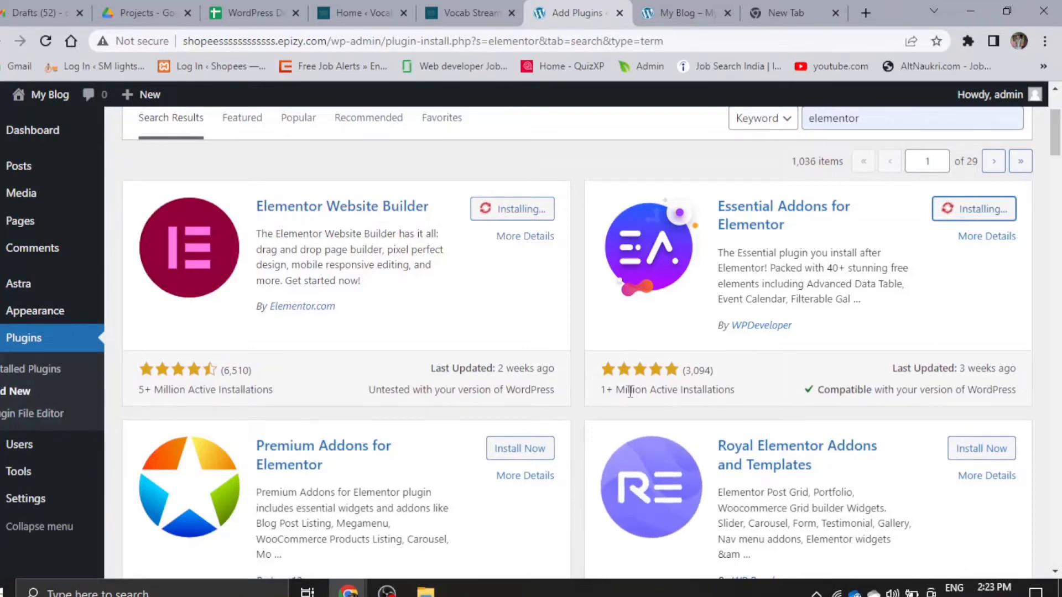
# - Clear the plugin search and search for "envanto" instead
pyautogui.scroll(-5, 505, 481)
pyautogui.scroll(9, 608, 387)
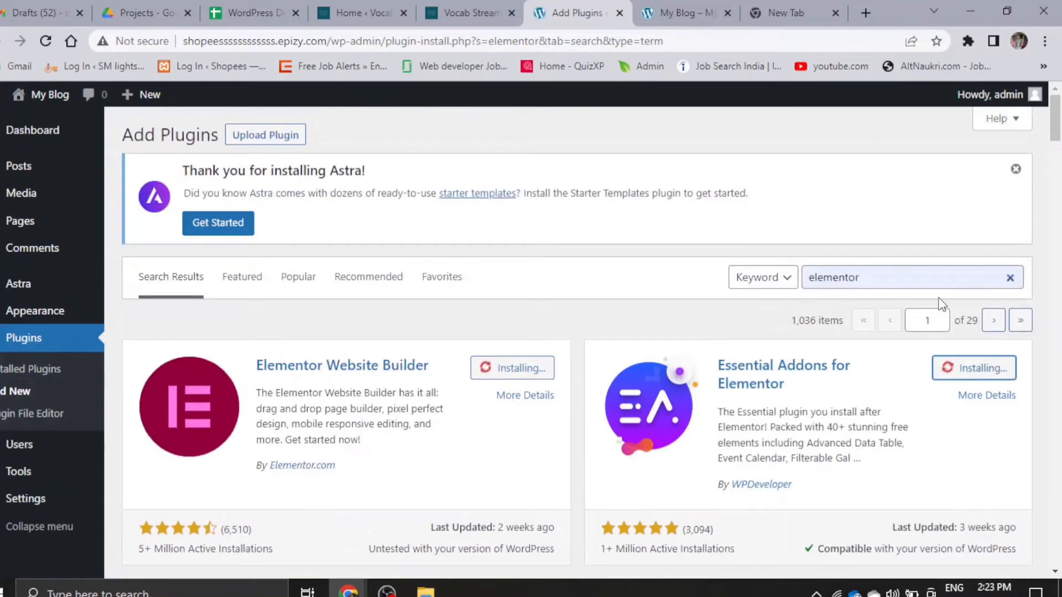
pyautogui.click(928, 279)
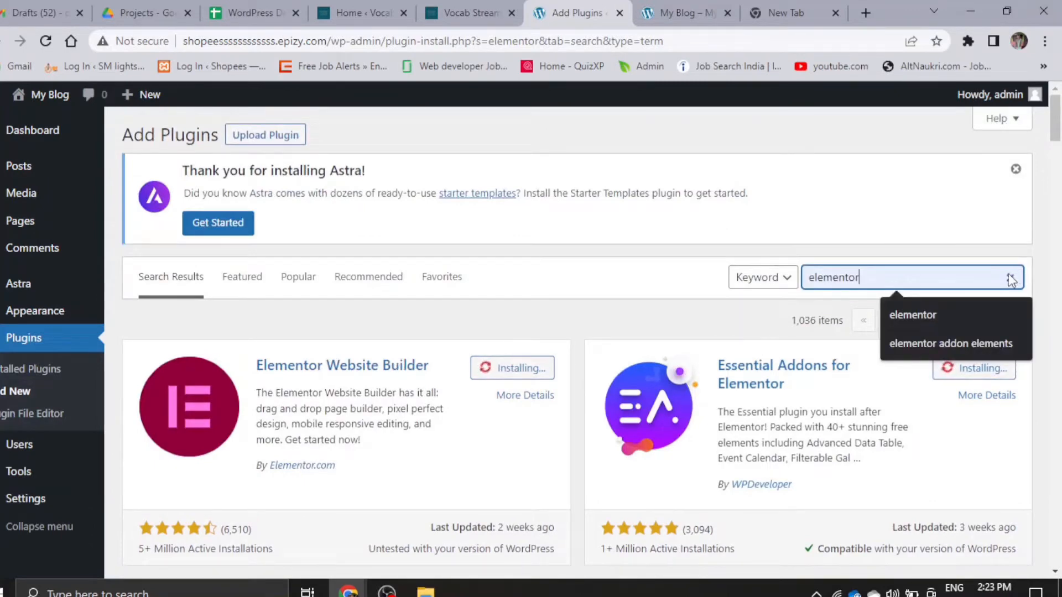
pyautogui.click(1015, 277)
pyautogui.click(945, 275)
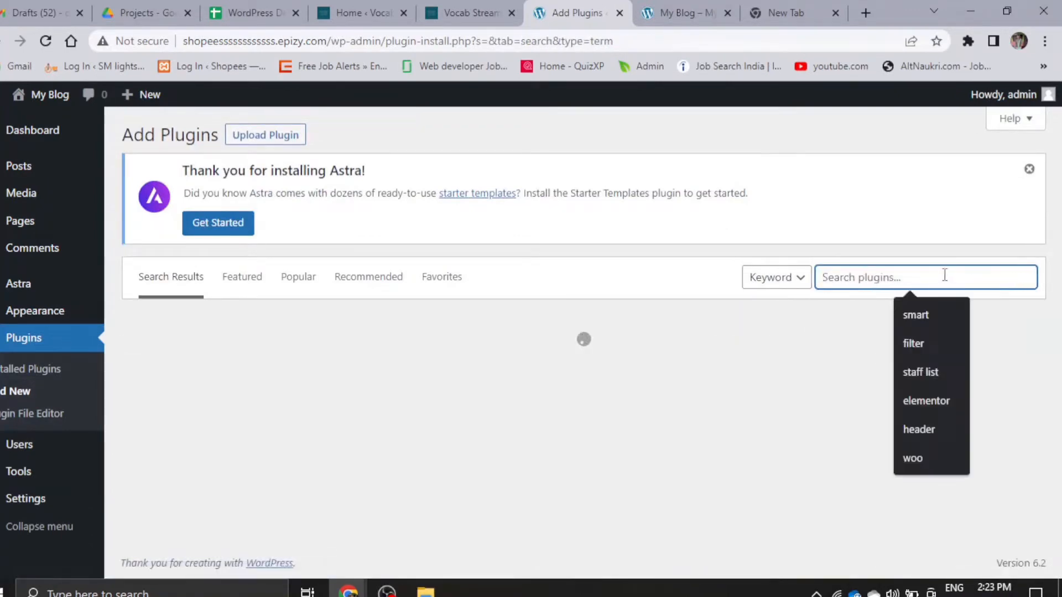
pyautogui.write('e')
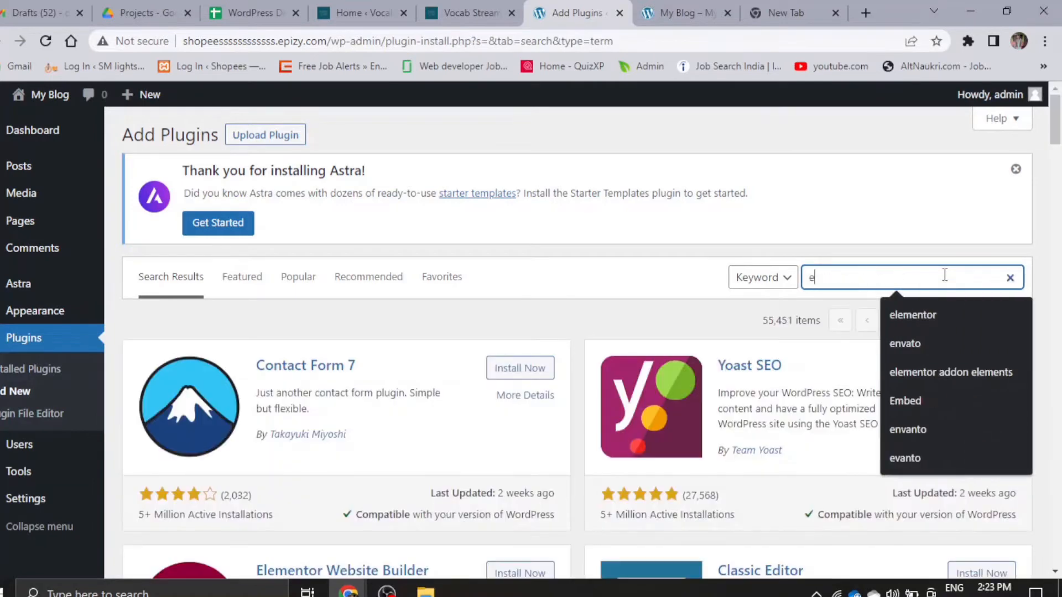
pyautogui.write('nvan')
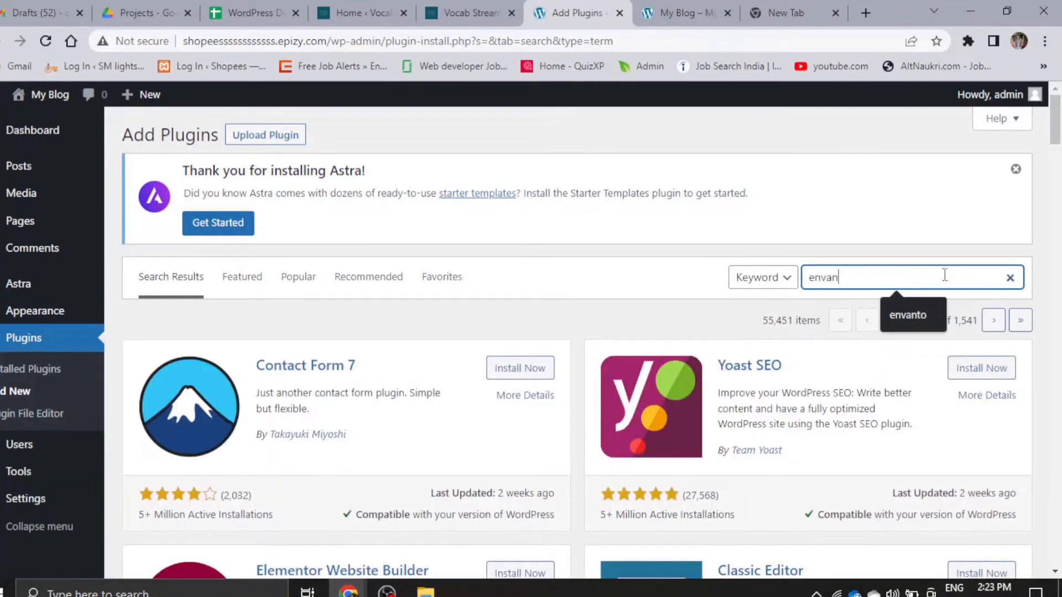
pyautogui.write('to')
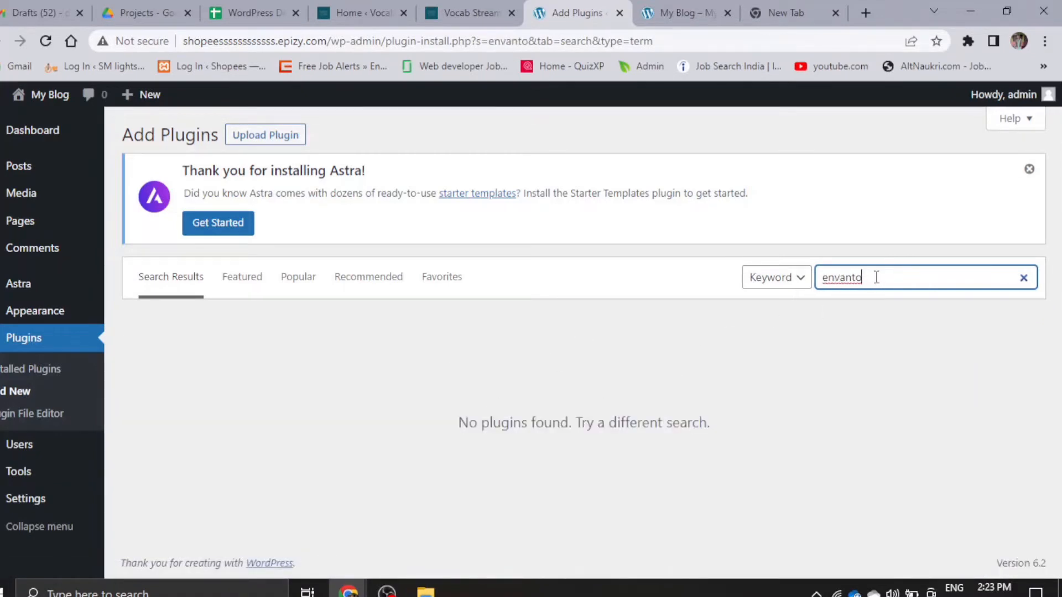
# - Correct the plugin search term to "envato" and search the plugins that can be added
pyautogui.press('BackSpace')
pyautogui.press('BackSpace')
pyautogui.press('BackSpace')
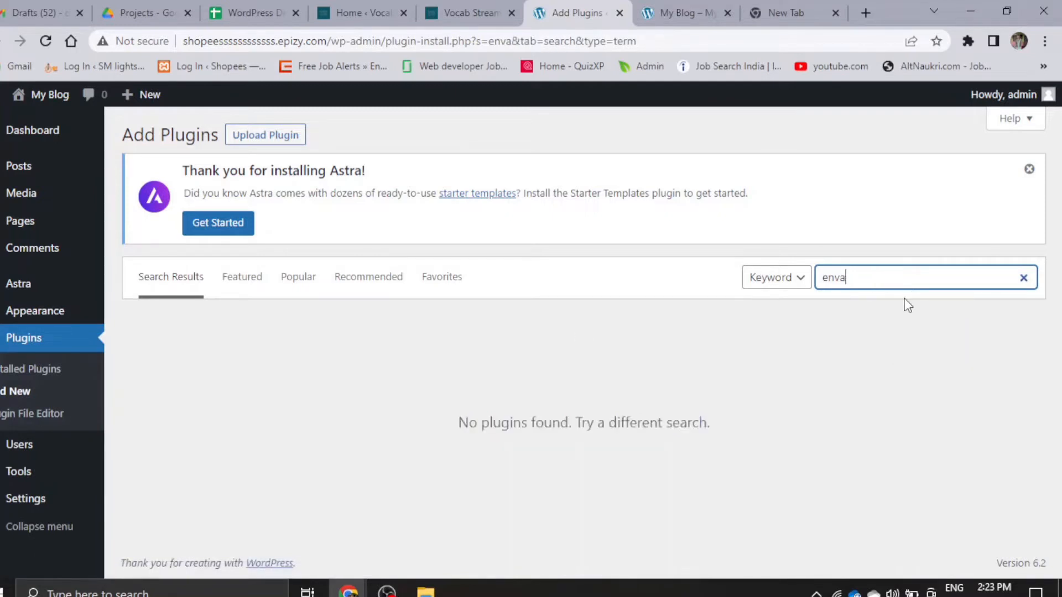
pyautogui.click(883, 270)
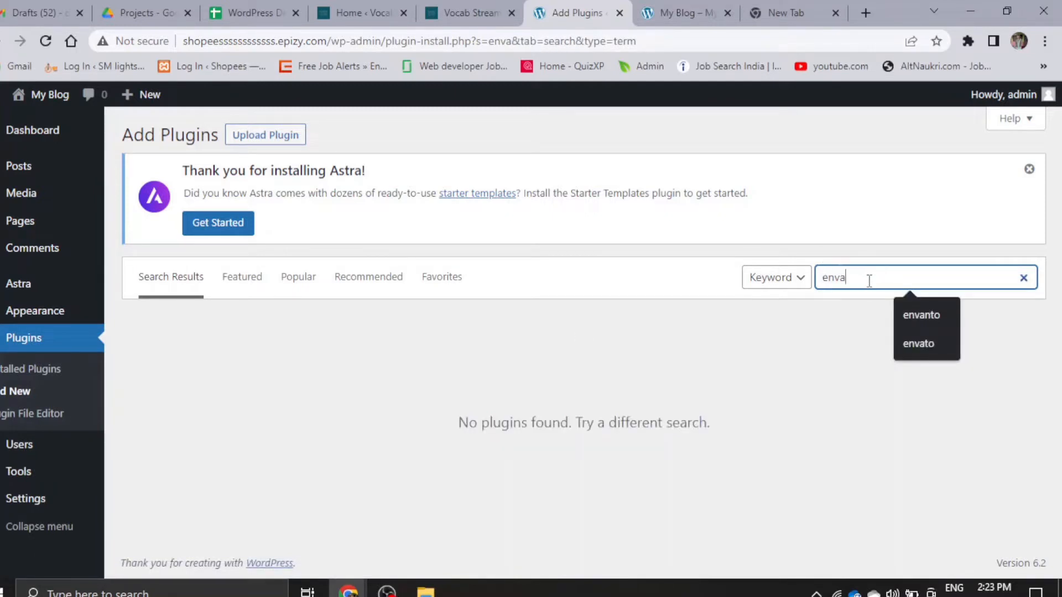
pyautogui.click(919, 343)
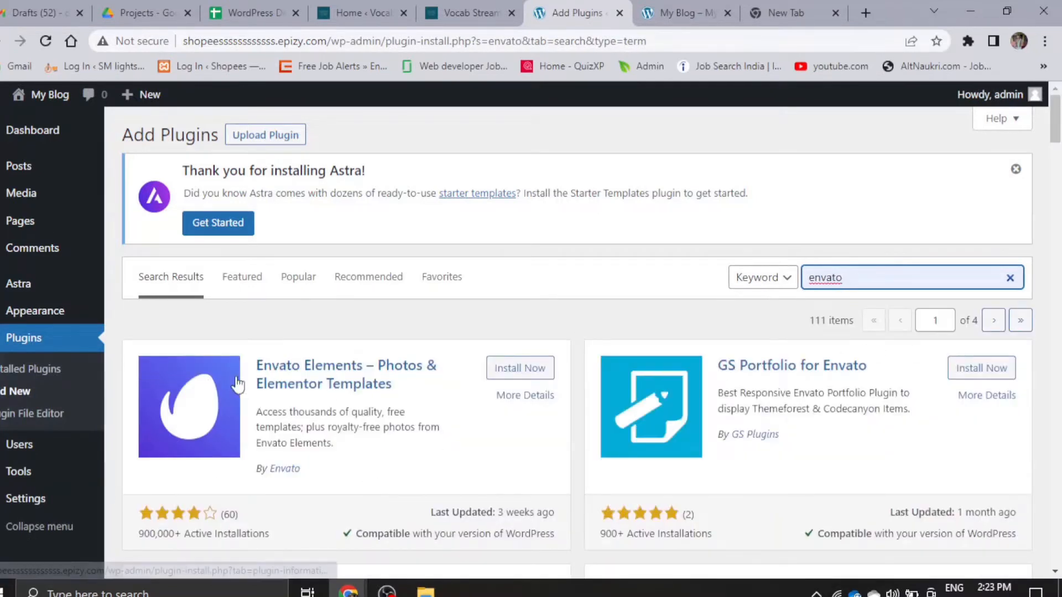
# - Install the Envato Elements – Photos & Elementor Templates plugin from the search results
pyautogui.click(525, 371)
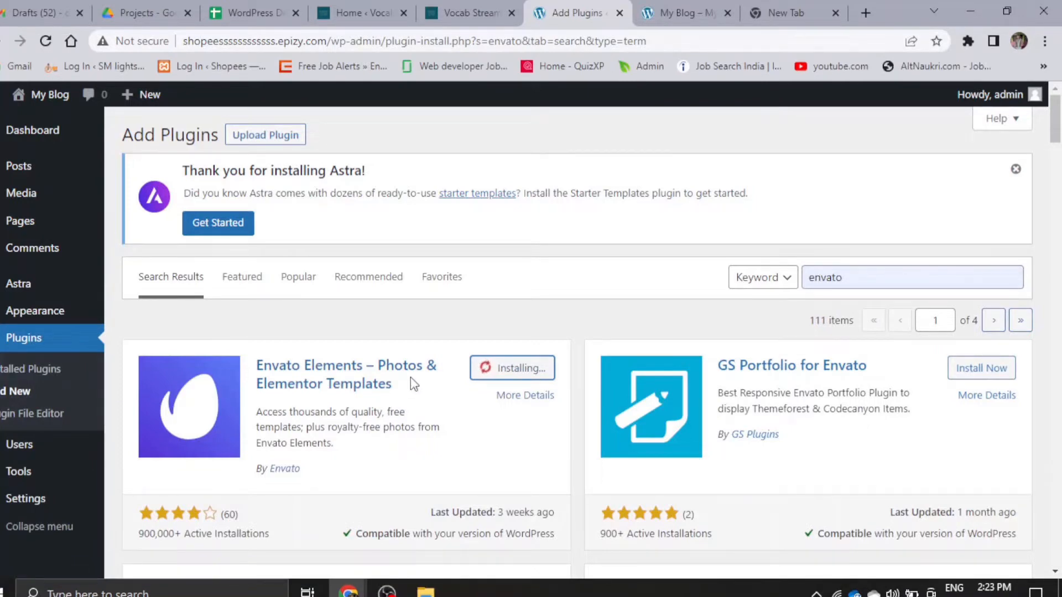
pyautogui.scroll(-5, 367, 375)
pyautogui.scroll(3, 401, 357)
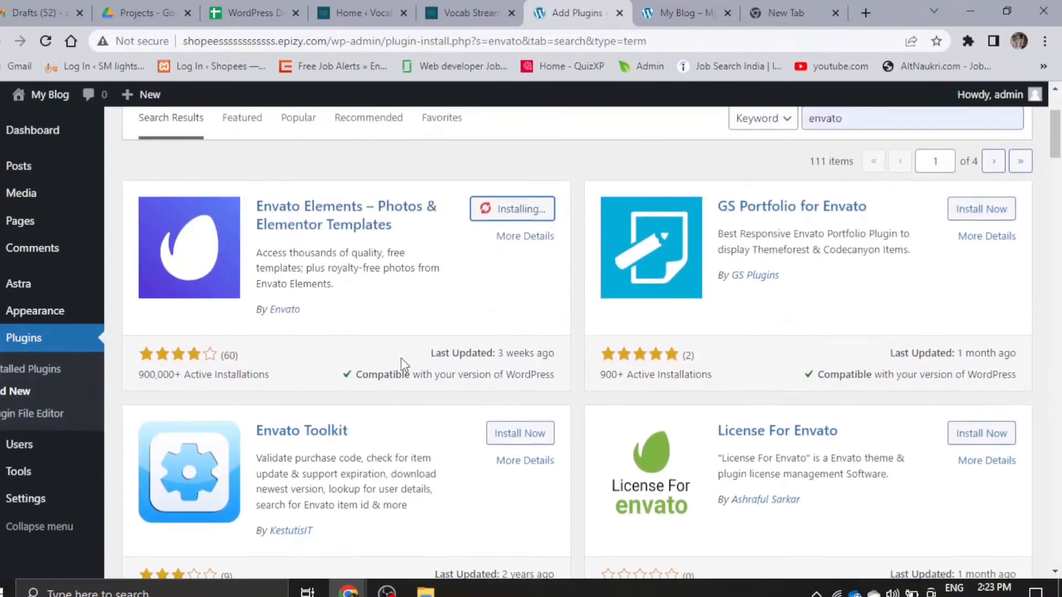
pyautogui.scroll(2, 452, 329)
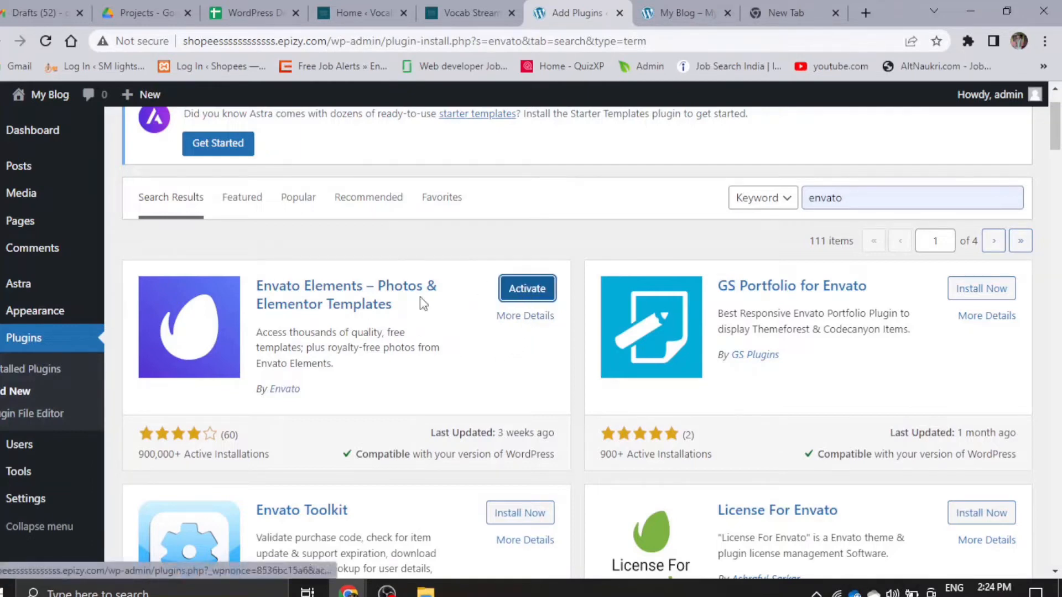
# - Bulk activate all installed plugins: Elementor, ElementsKit Lite, Envato Elements and Essential Addons for Elementor
pyautogui.click(25, 340)
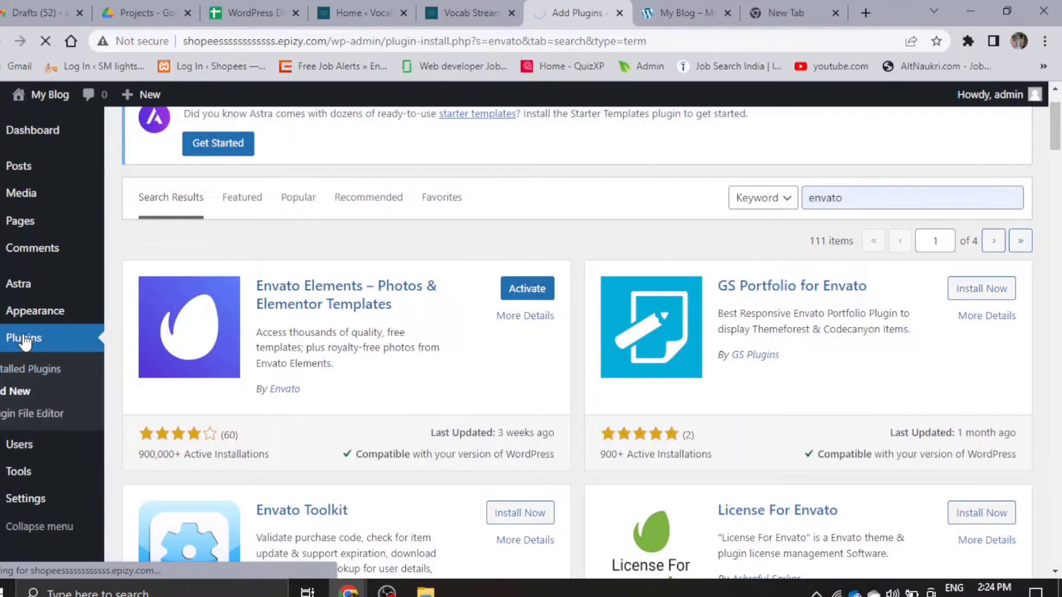
pyautogui.scroll(-3, 260, 457)
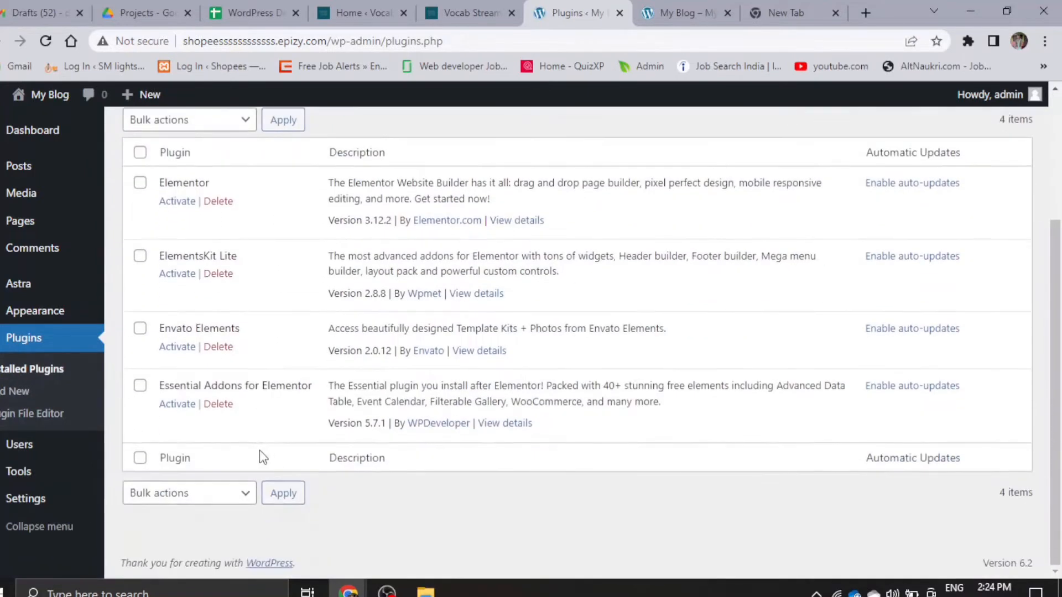
pyautogui.scroll(2, 259, 457)
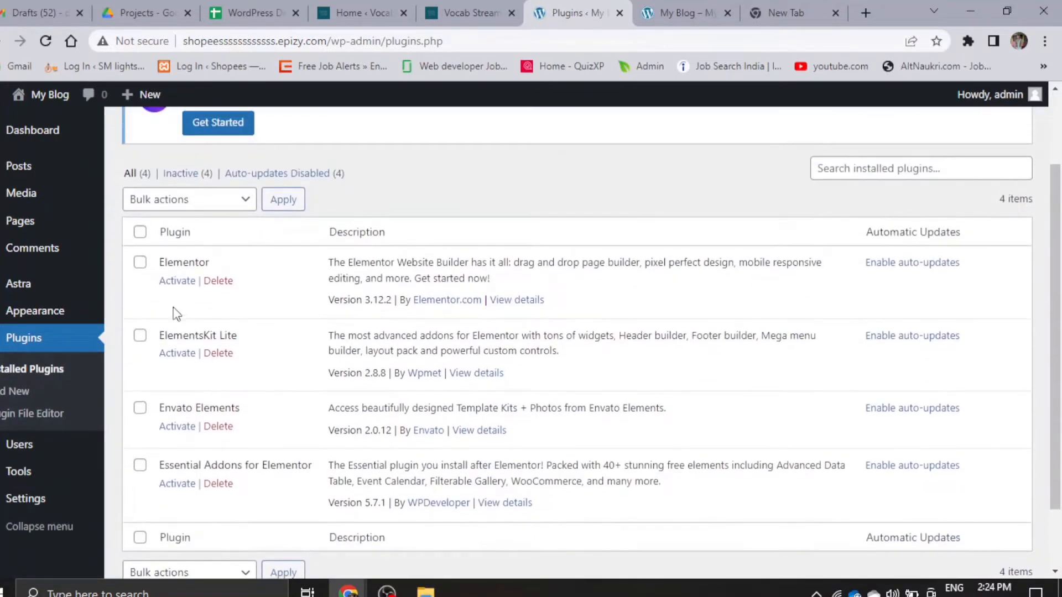
pyautogui.click(140, 231)
pyautogui.click(173, 200)
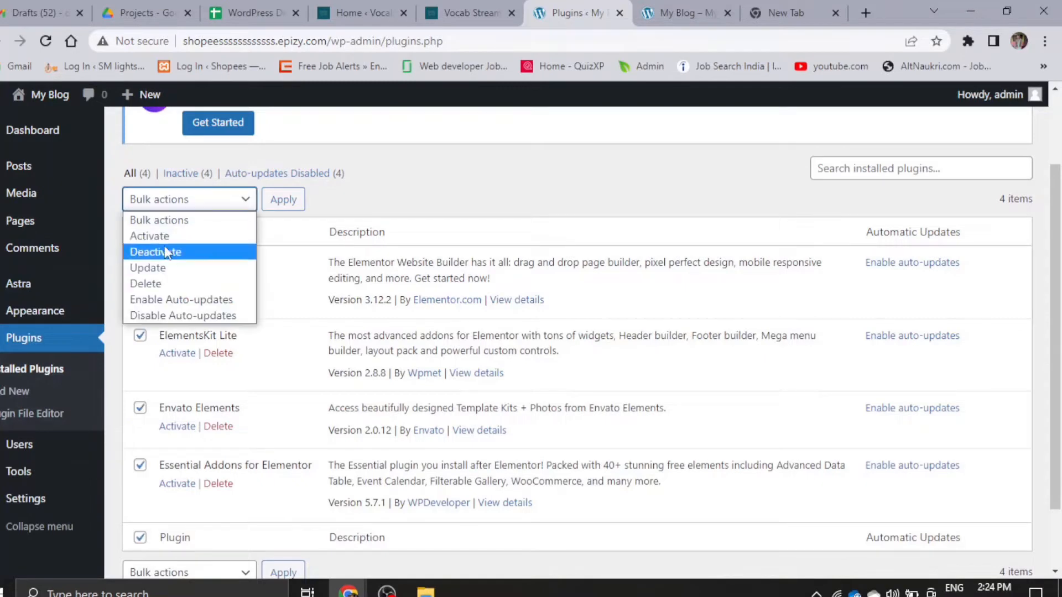
pyautogui.click(149, 236)
pyautogui.click(284, 200)
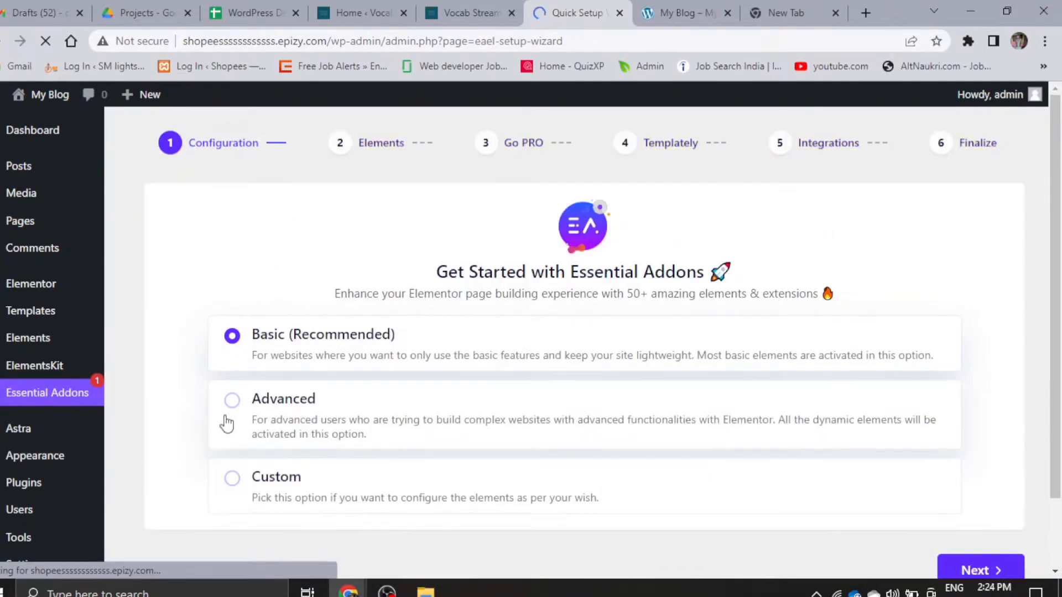
# - Go through the Essential Addons setup with the Basic (Recommended) configuration and keep its default element selection
pyautogui.scroll(-2, 227, 418)
pyautogui.scroll(2, 550, 356)
pyautogui.scroll(-2, 818, 443)
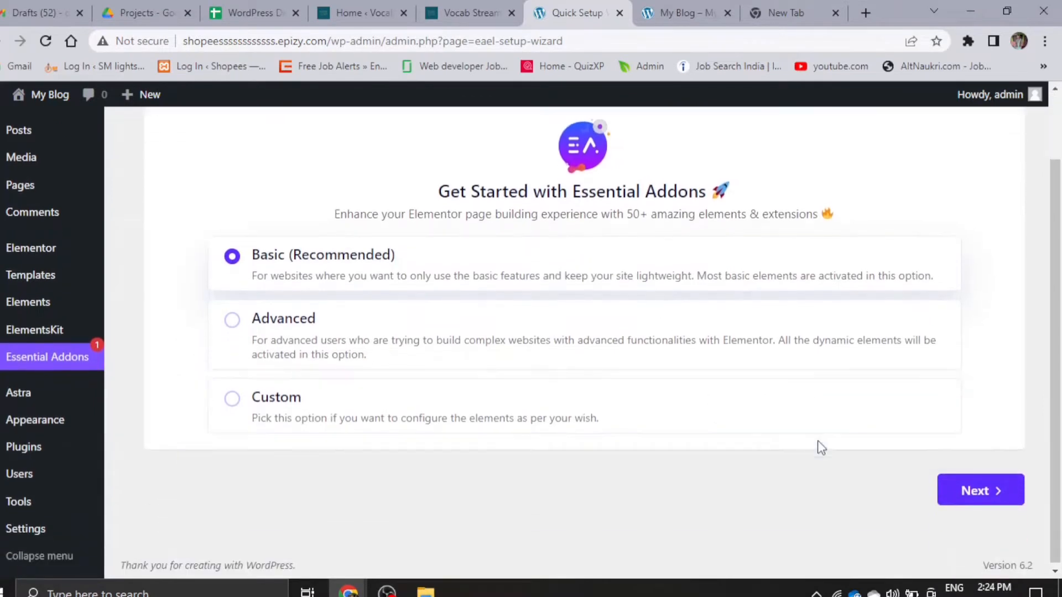
pyautogui.click(965, 498)
pyautogui.scroll(-2, 524, 446)
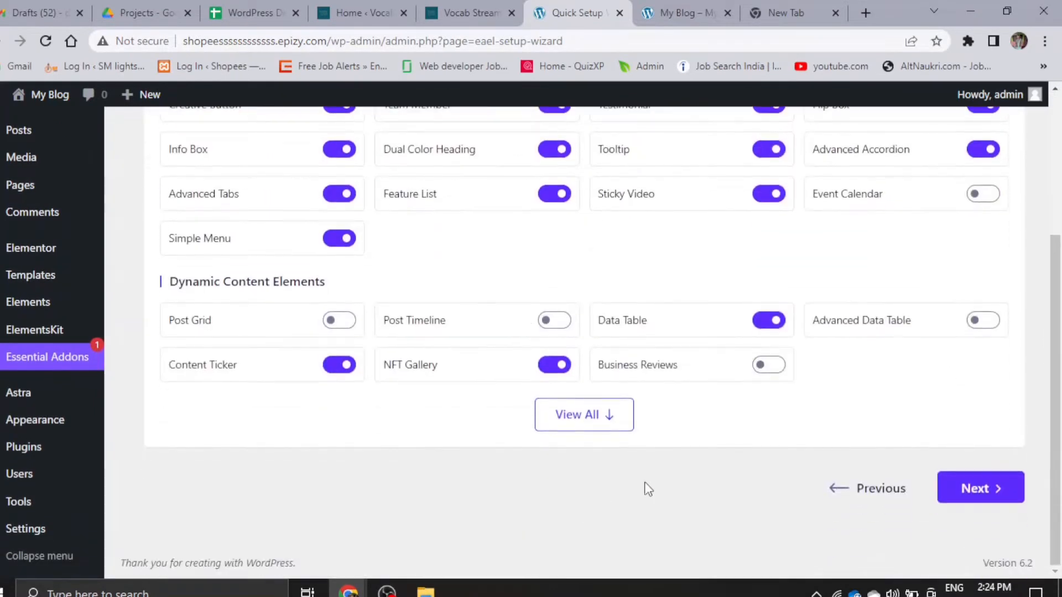
pyautogui.click(985, 487)
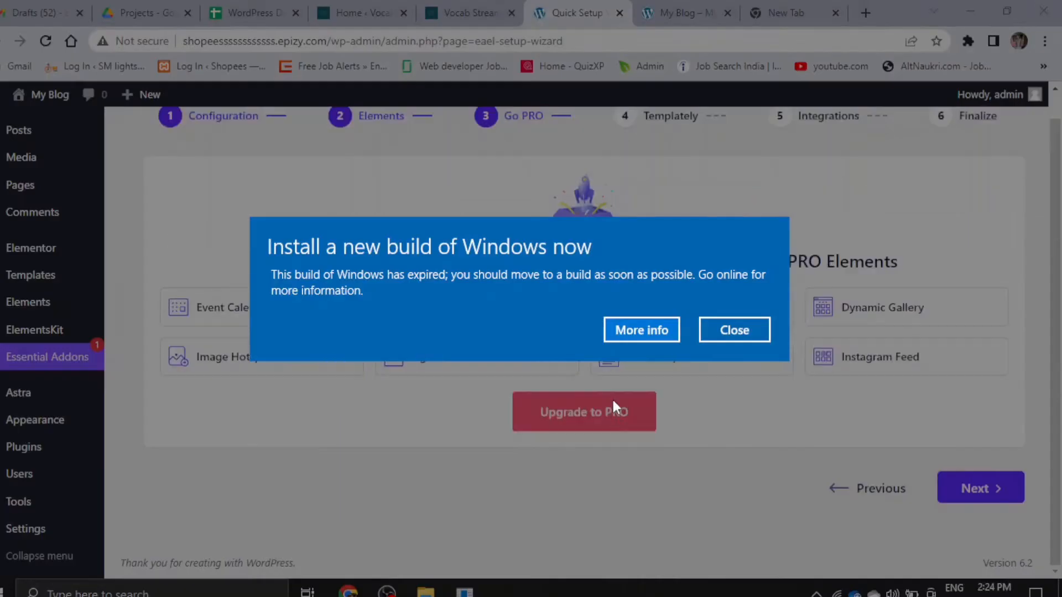
# - Dismiss the Windows build notice and finish the Essential Addons setup without upgrades or extra installs, declining to share usage data
pyautogui.click(741, 329)
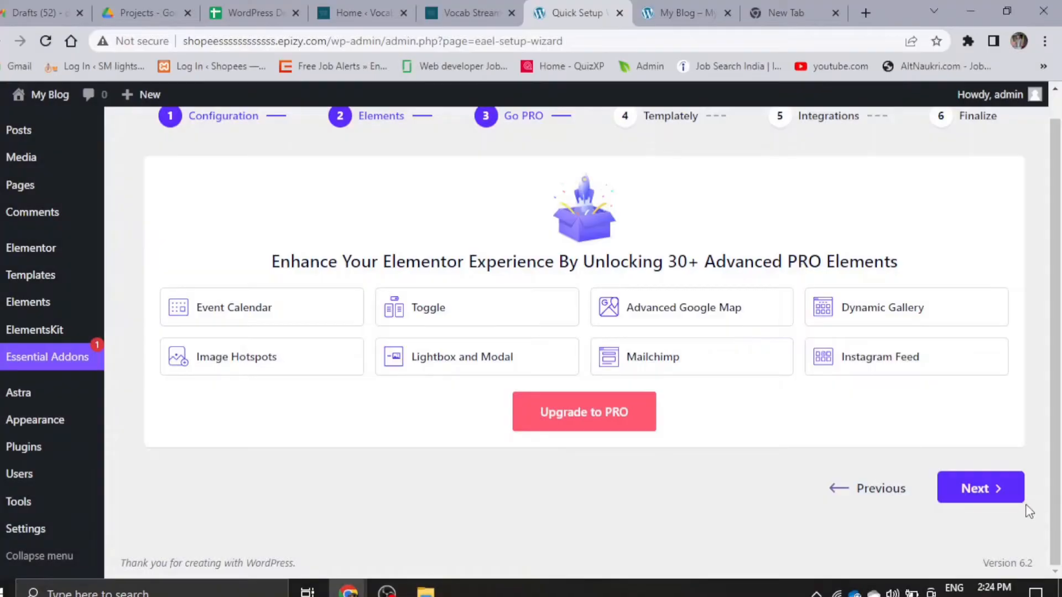
pyautogui.click(992, 490)
pyautogui.click(988, 486)
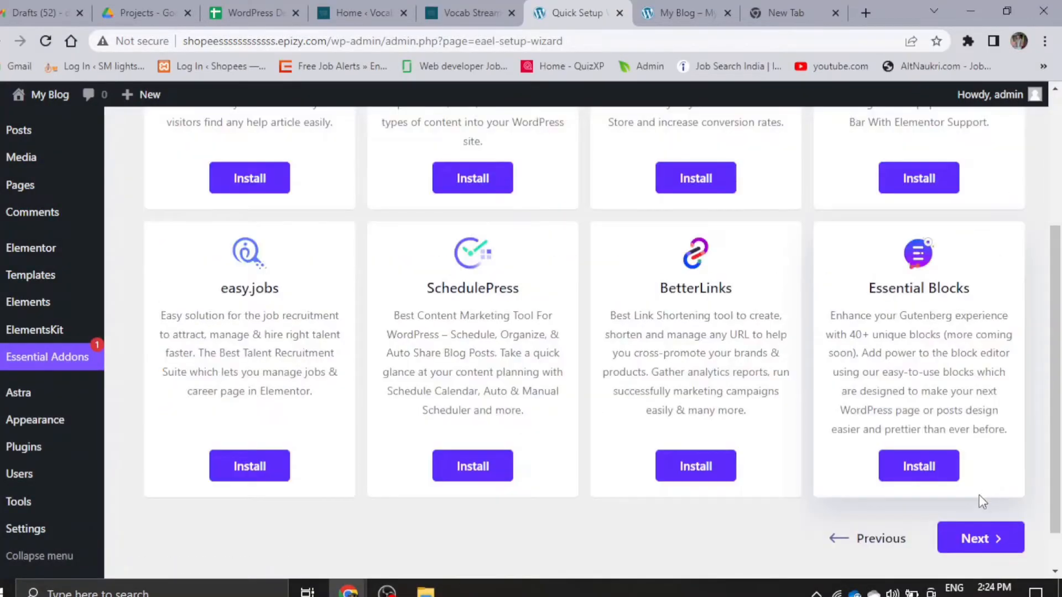
pyautogui.click(973, 539)
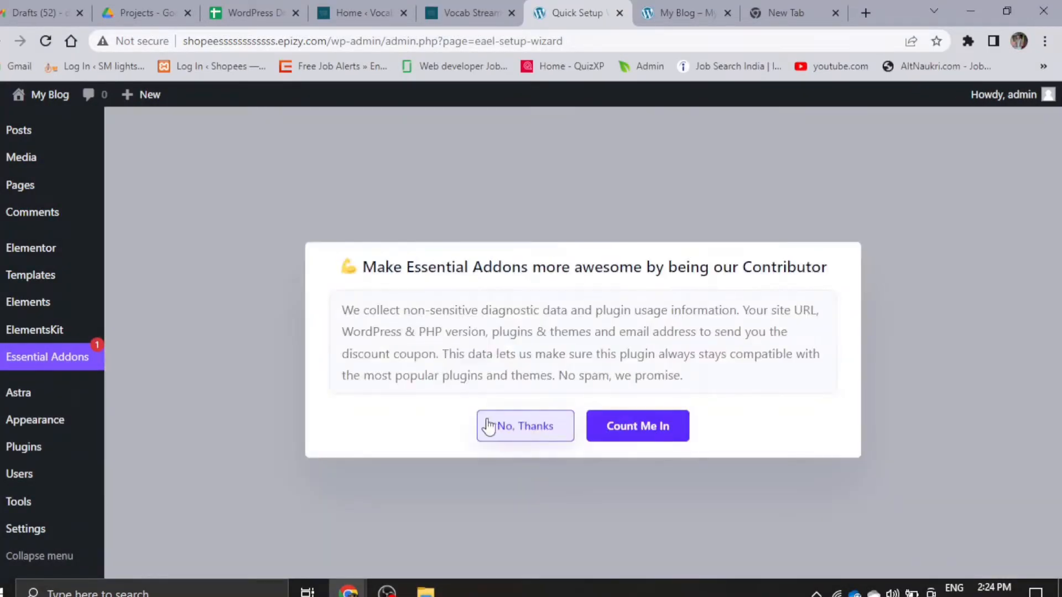
pyautogui.click(528, 429)
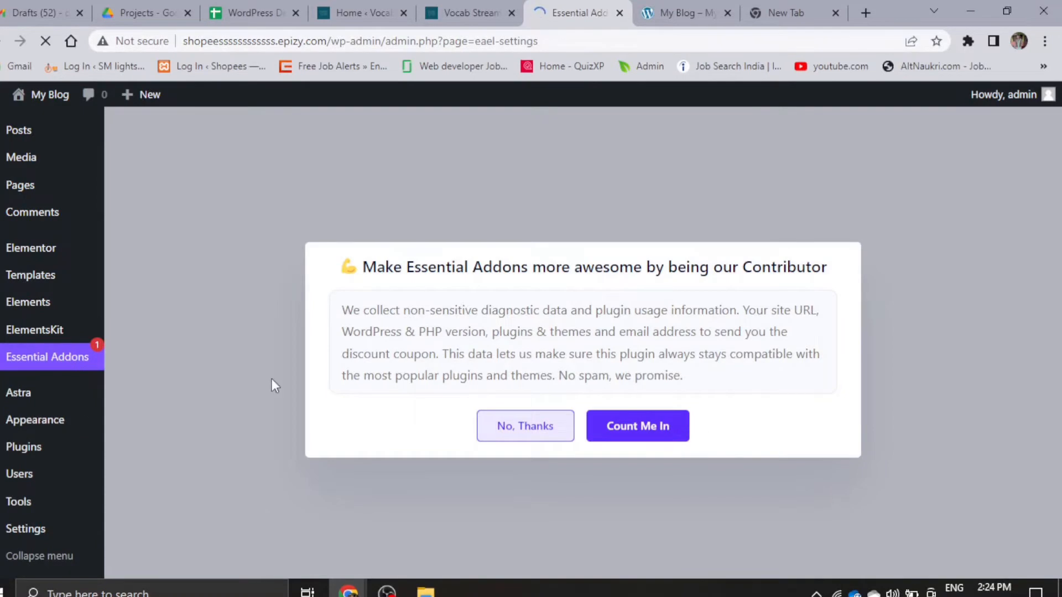
pyautogui.click(542, 427)
# - Open the list of all site pages in a new browser tab and switch to it
pyautogui.scroll(-6, 526, 470)
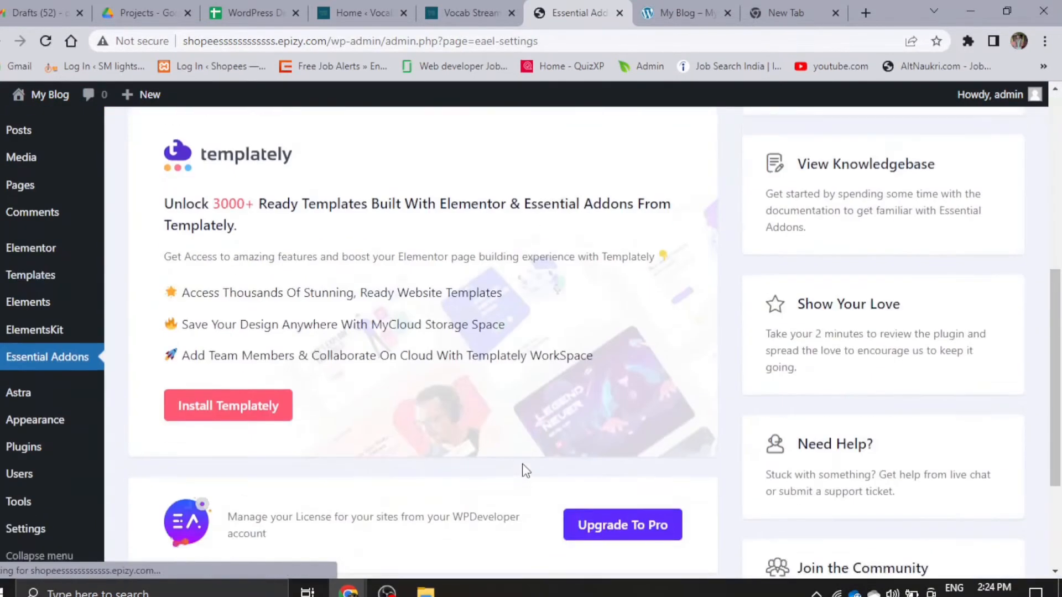
pyautogui.scroll(6, 522, 465)
pyautogui.moveTo(45, 127)
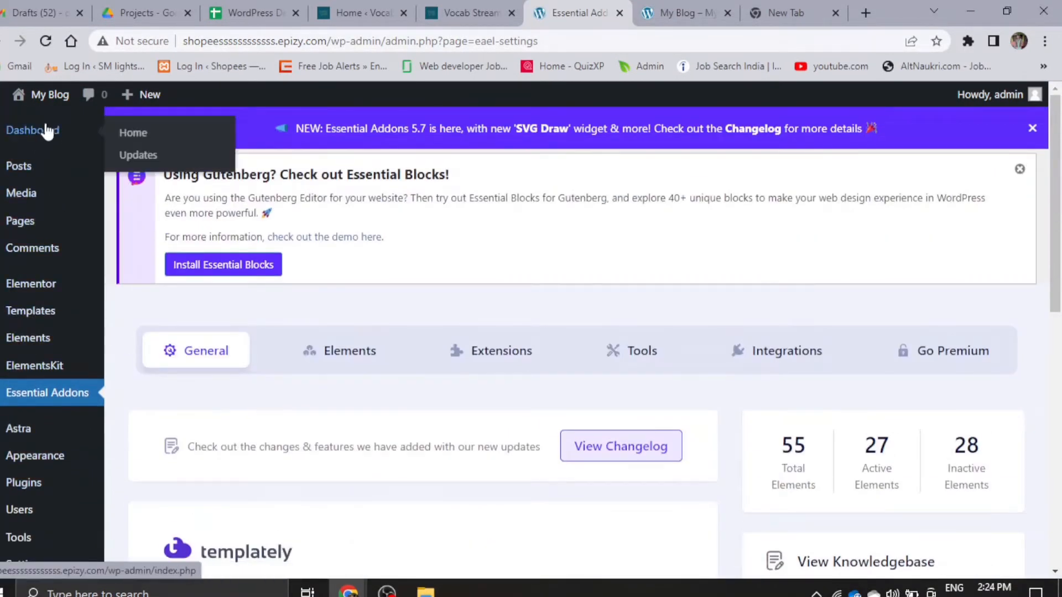
pyautogui.moveTo(19, 221)
pyautogui.rightClick(155, 227)
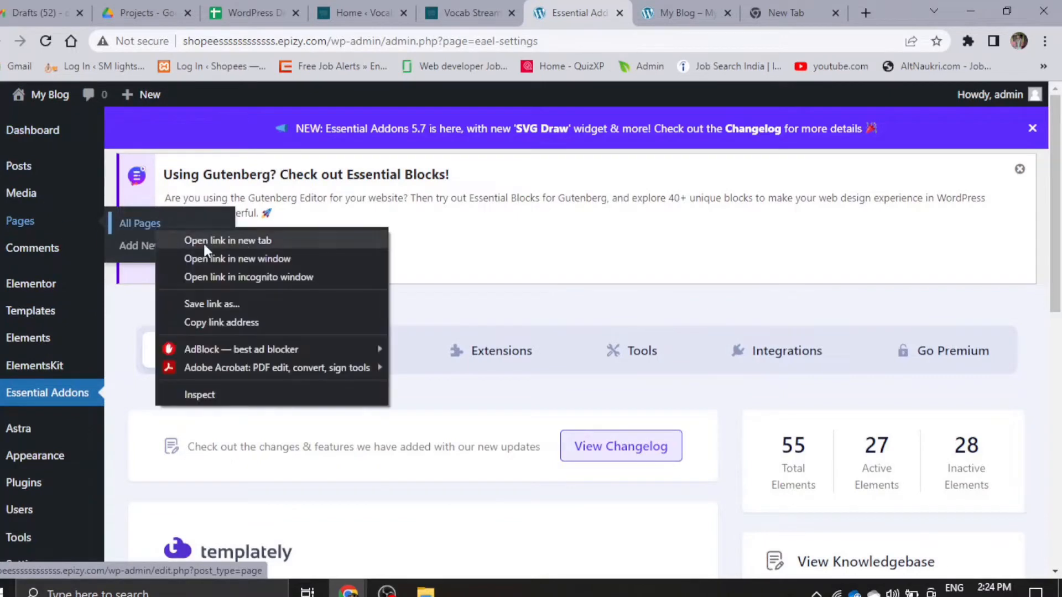
pyautogui.click(243, 240)
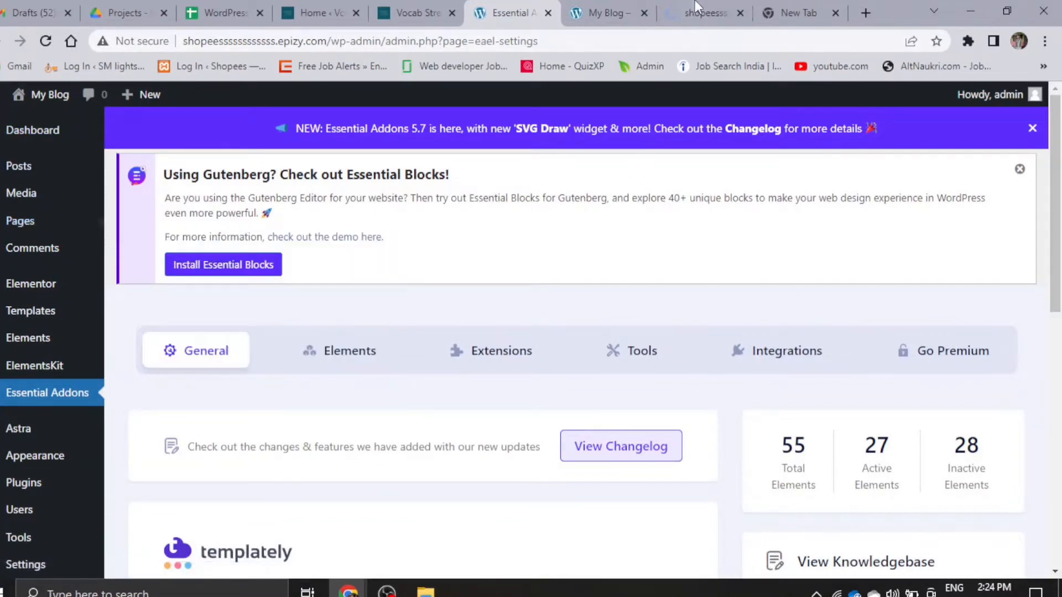
pyautogui.click(698, 6)
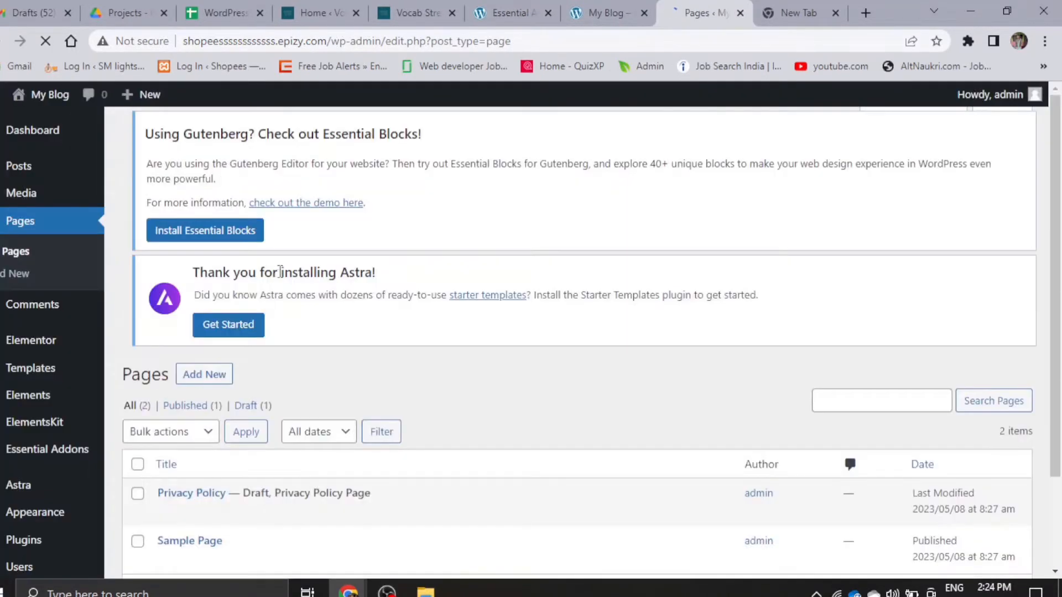
# - Create a new page and close the block editor's welcome guide
pyautogui.scroll(-1, 277, 398)
pyautogui.scroll(-2, 278, 400)
pyautogui.scroll(3, 227, 371)
pyautogui.scroll(-3, 215, 443)
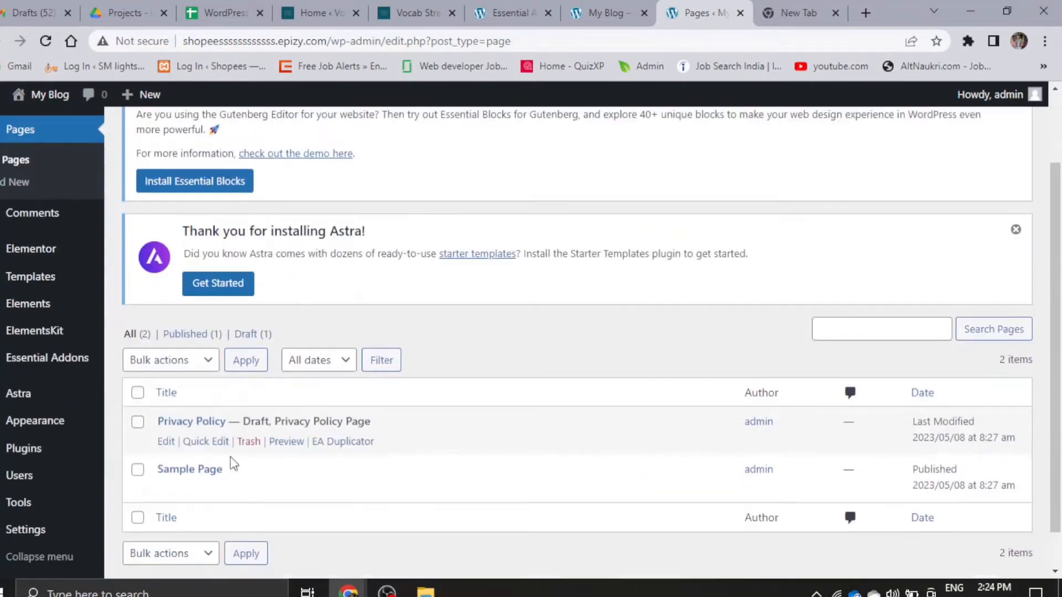
pyautogui.scroll(3, 215, 382)
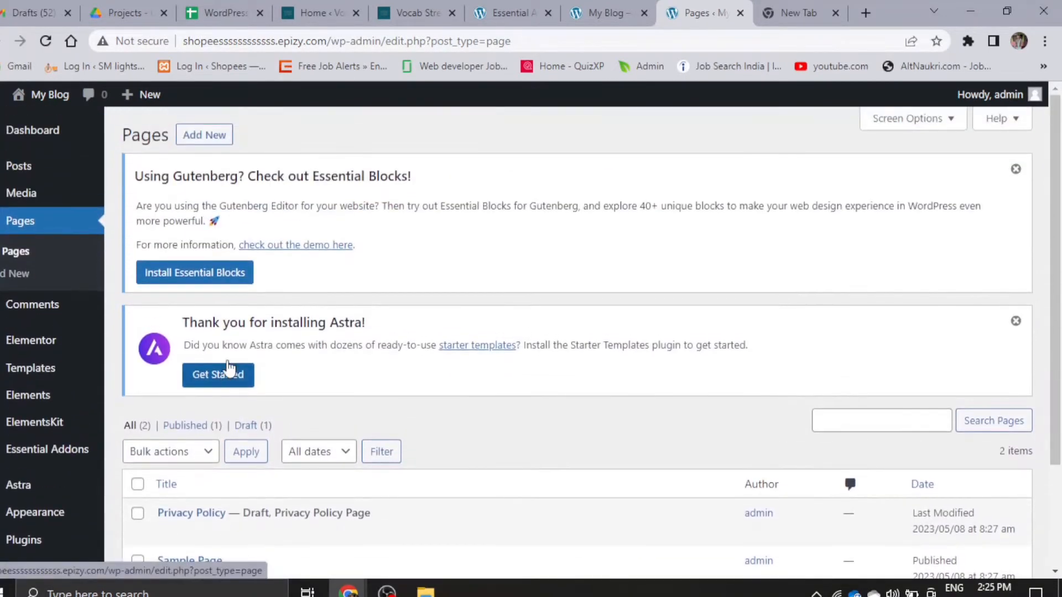
pyautogui.click(213, 138)
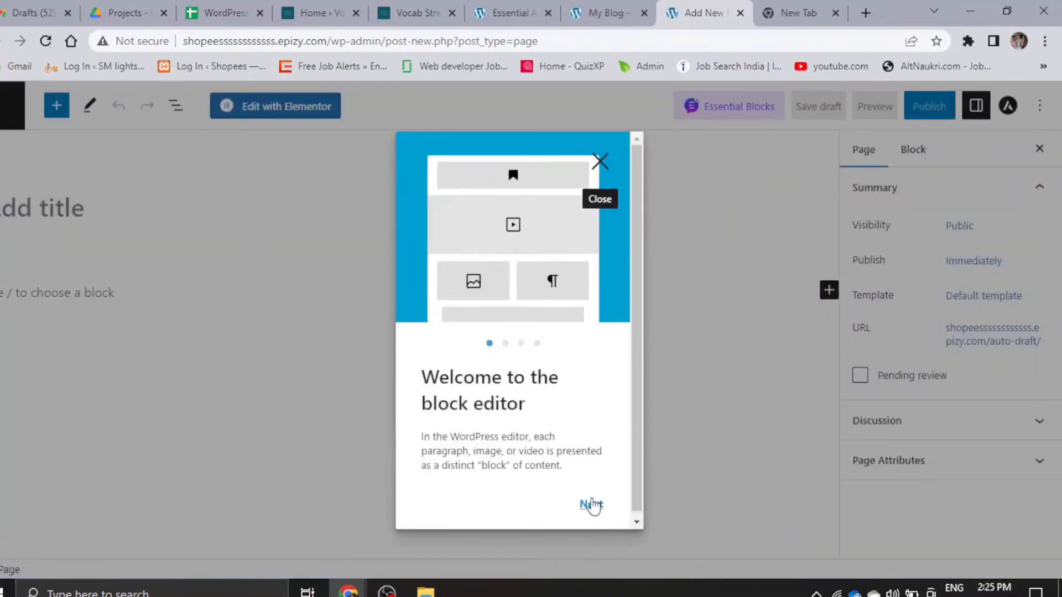
pyautogui.click(591, 504)
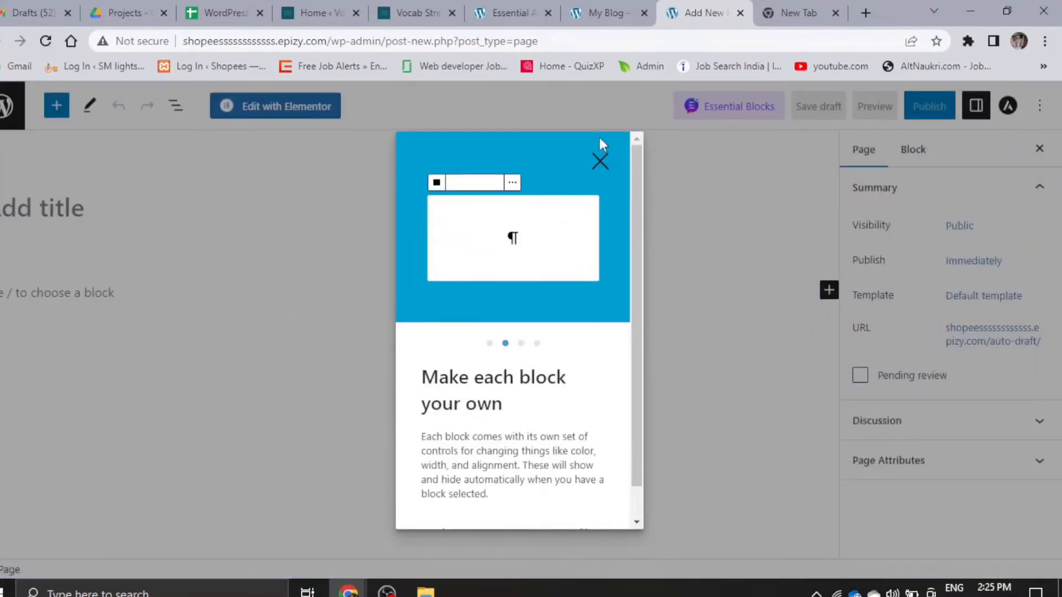
pyautogui.click(601, 162)
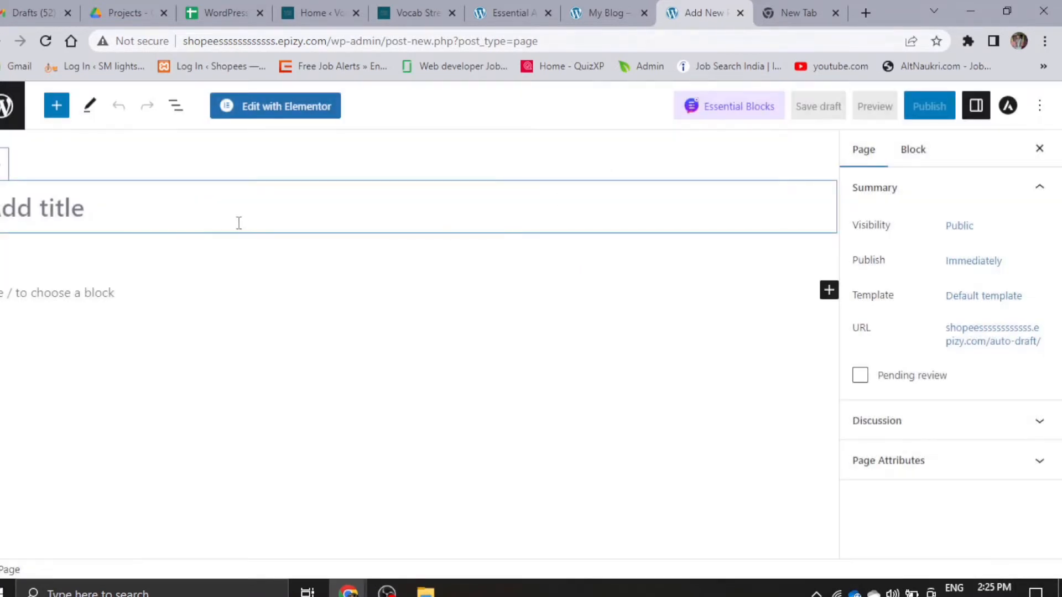
# - Title the new page "Home" and publish it
pyautogui.write('H')
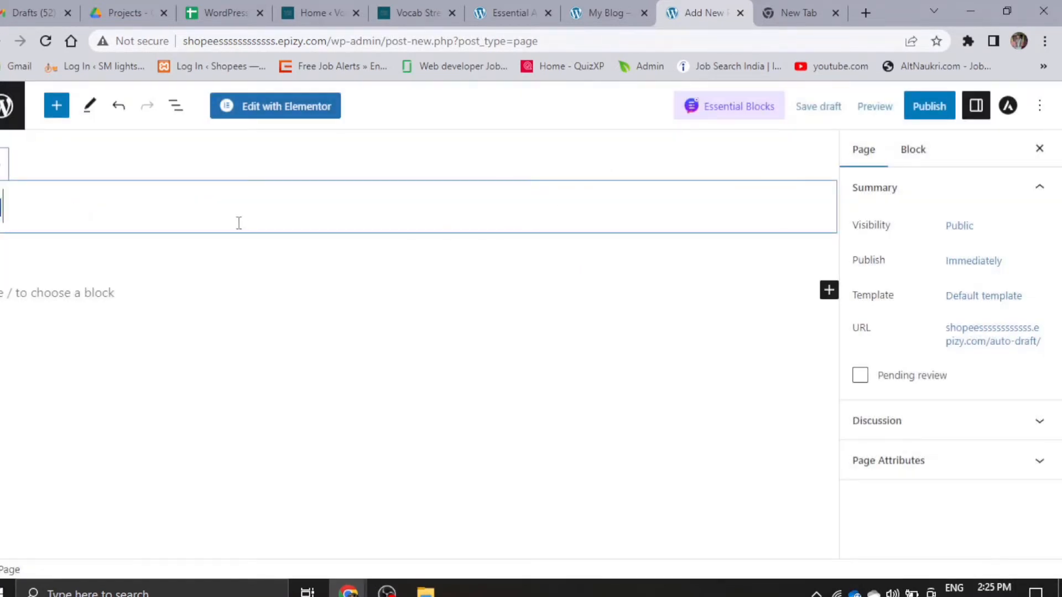
pyautogui.write('ome')
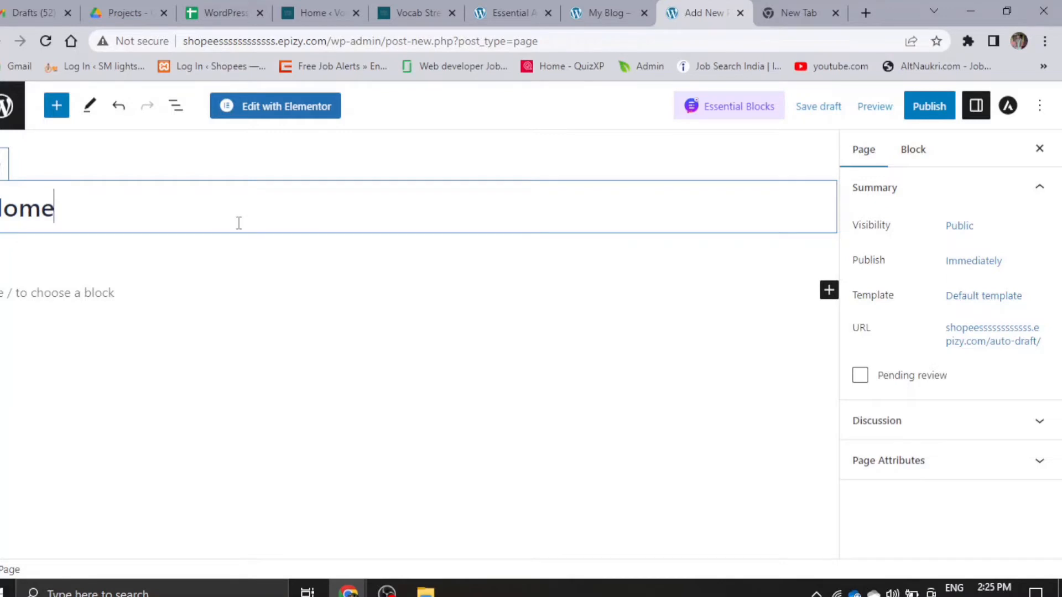
pyautogui.click(928, 107)
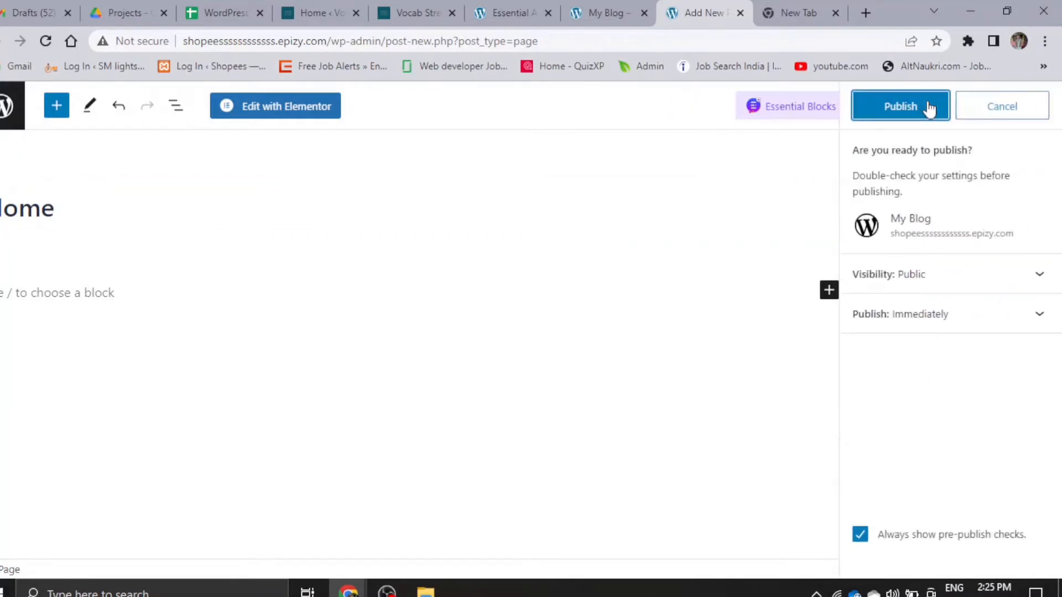
pyautogui.click(929, 108)
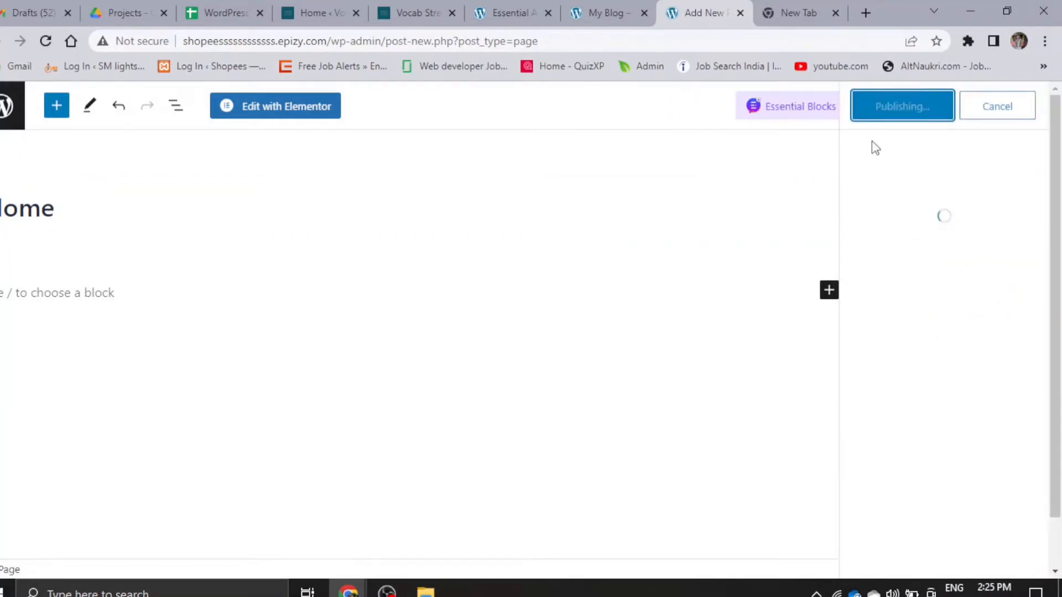
# - View the published Home page in an incognito window and close the WordPress login tab there
pyautogui.rightClick(119, 524)
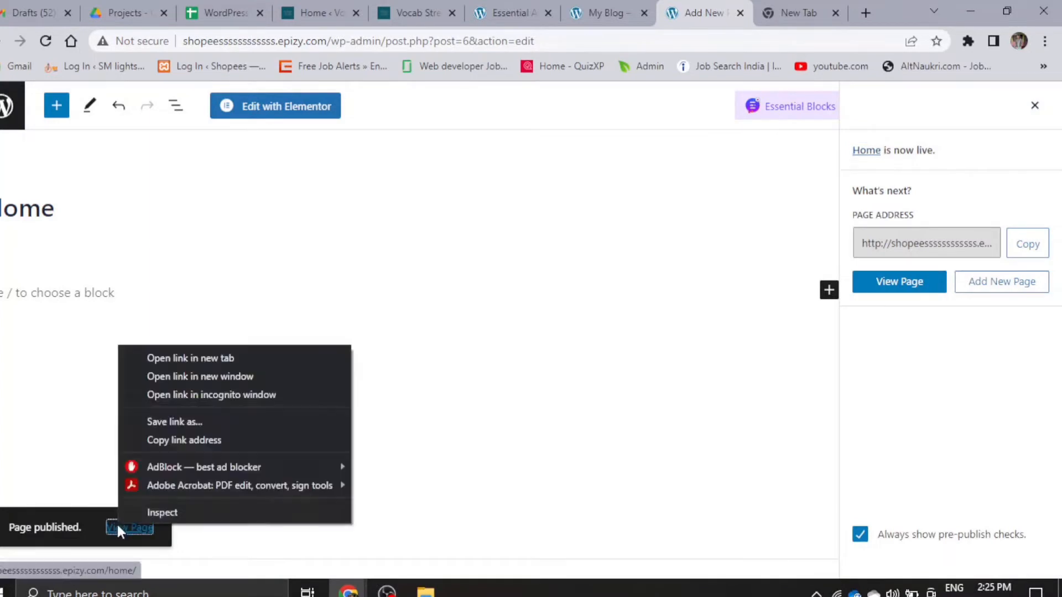
pyautogui.click(215, 393)
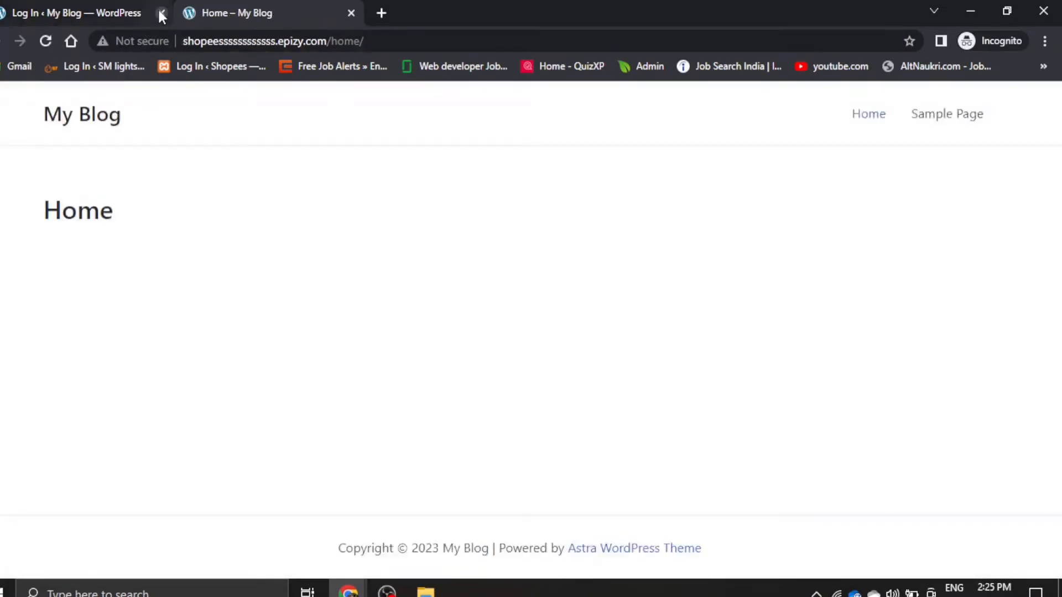
pyautogui.click(161, 12)
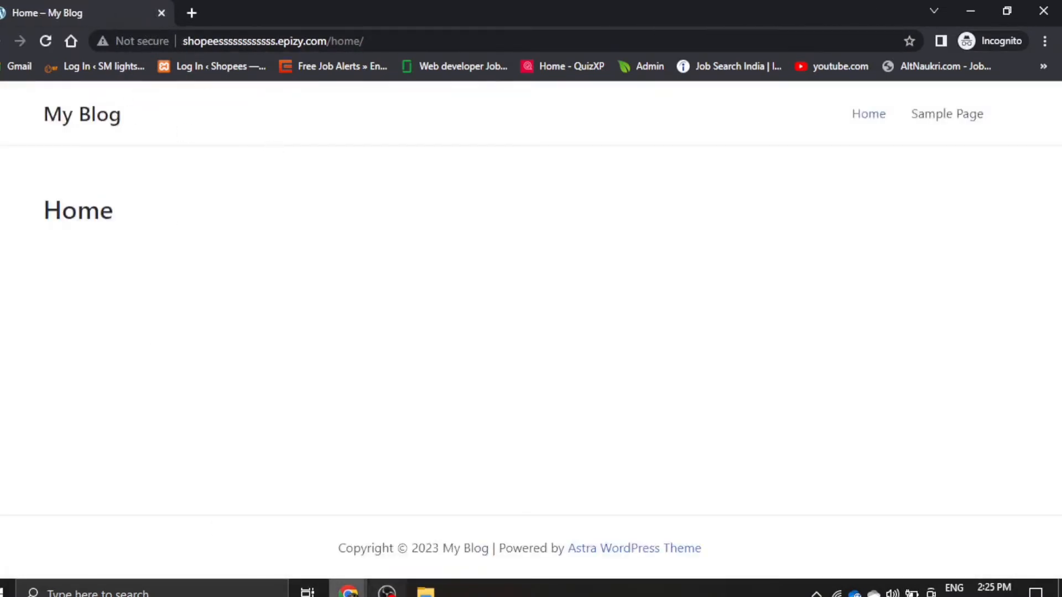
# - Return to the regular browser window, leave the Home page editor and refresh the list of all site pages
pyautogui.moveTo(348, 591)
pyautogui.click(290, 550)
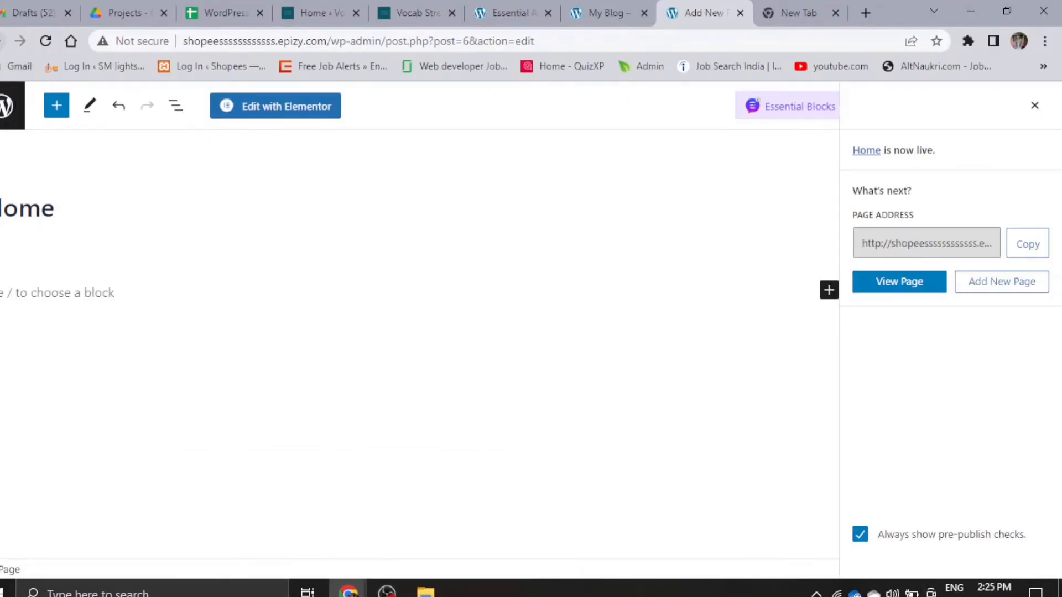
pyautogui.click(5, 106)
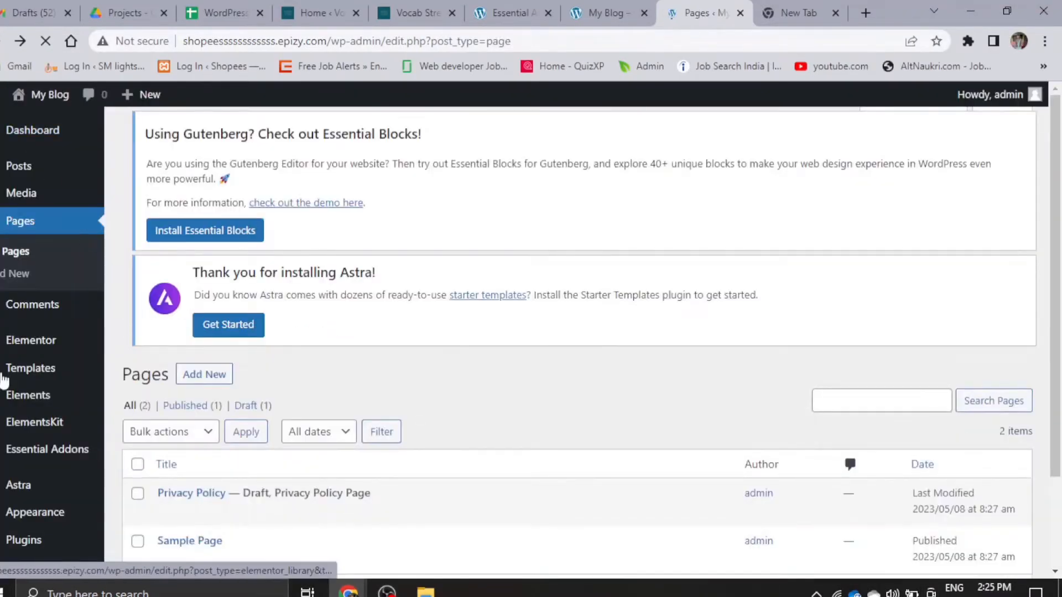
pyautogui.scroll(-2, 5, 437)
pyautogui.scroll(-1, 6, 437)
pyautogui.scroll(3, 17, 410)
pyautogui.scroll(-3, 188, 498)
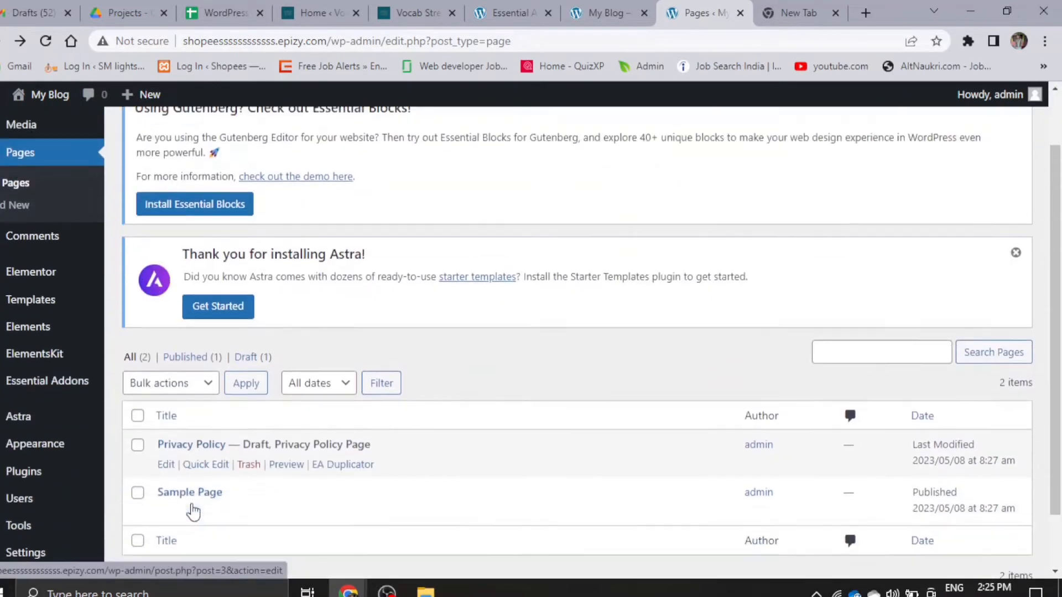
pyautogui.scroll(3, 143, 432)
pyautogui.click(21, 219)
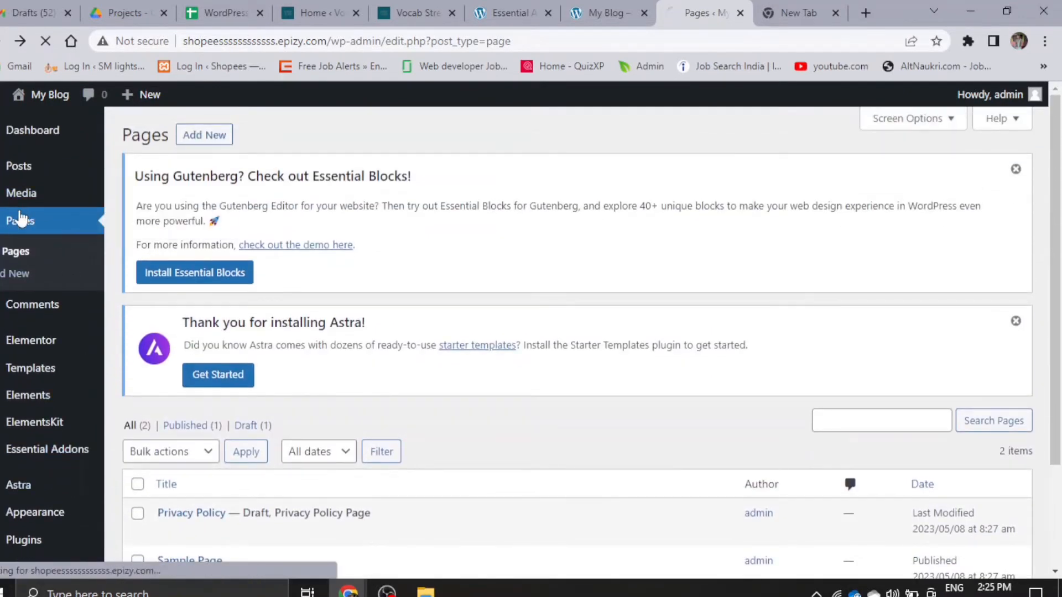
pyautogui.scroll(-3, 209, 420)
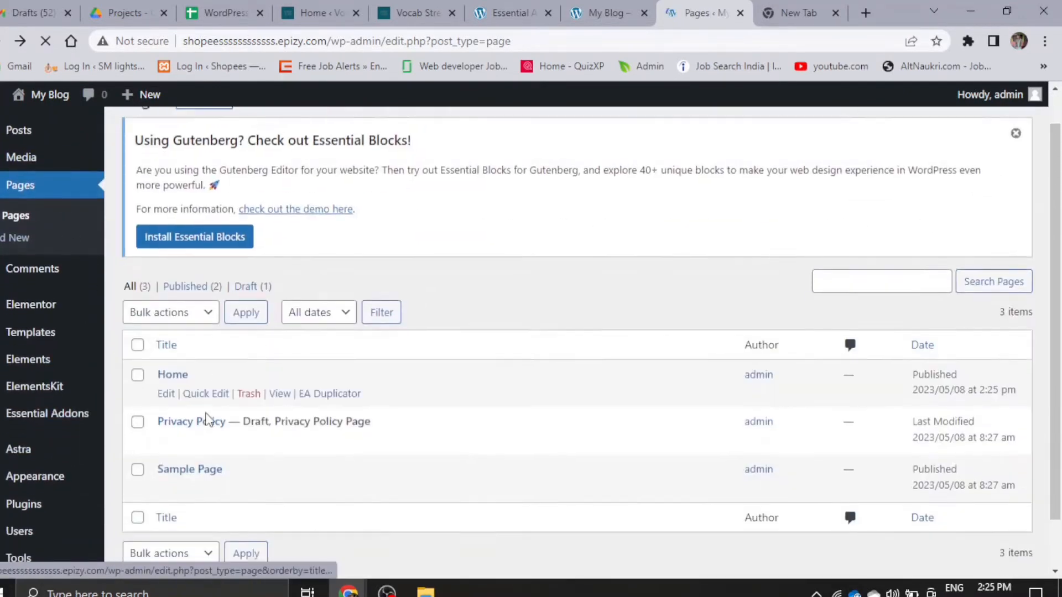
# - Open the Home page for editing in a new browser tab and switch to it
pyautogui.rightClick(164, 339)
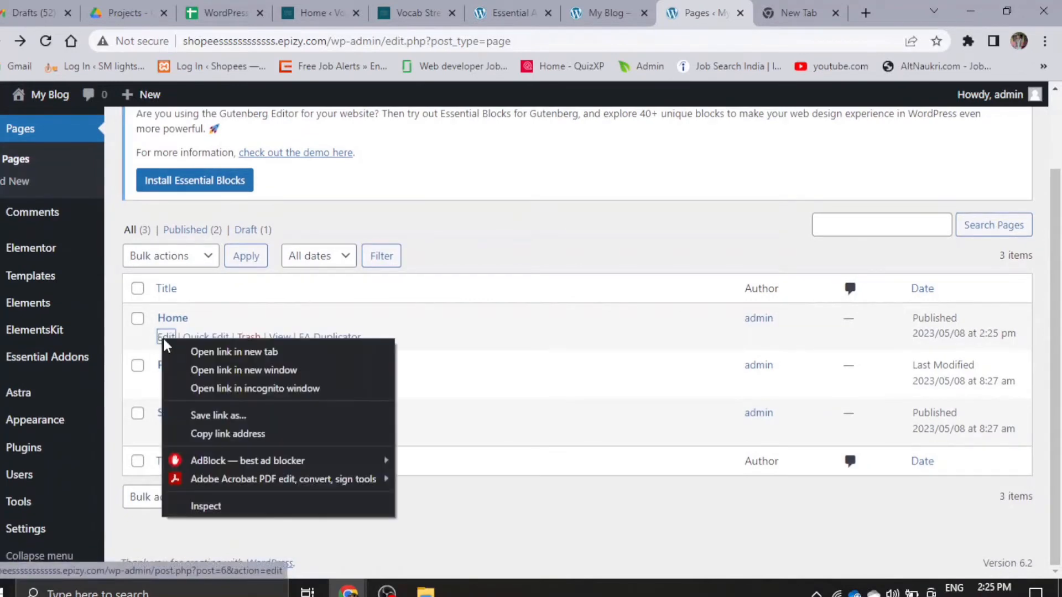
pyautogui.click(241, 358)
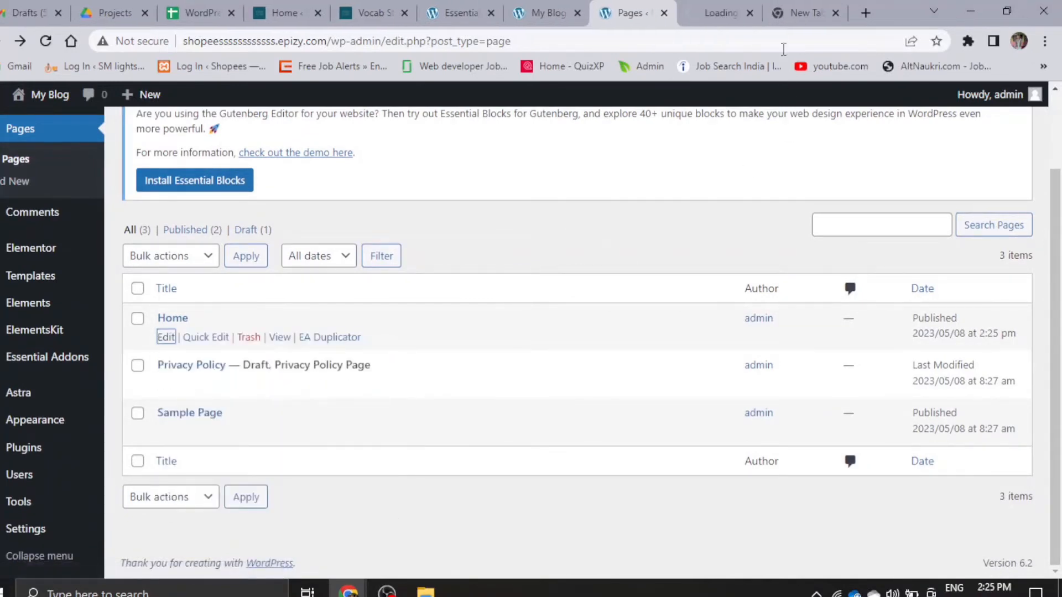
pyautogui.click(716, 6)
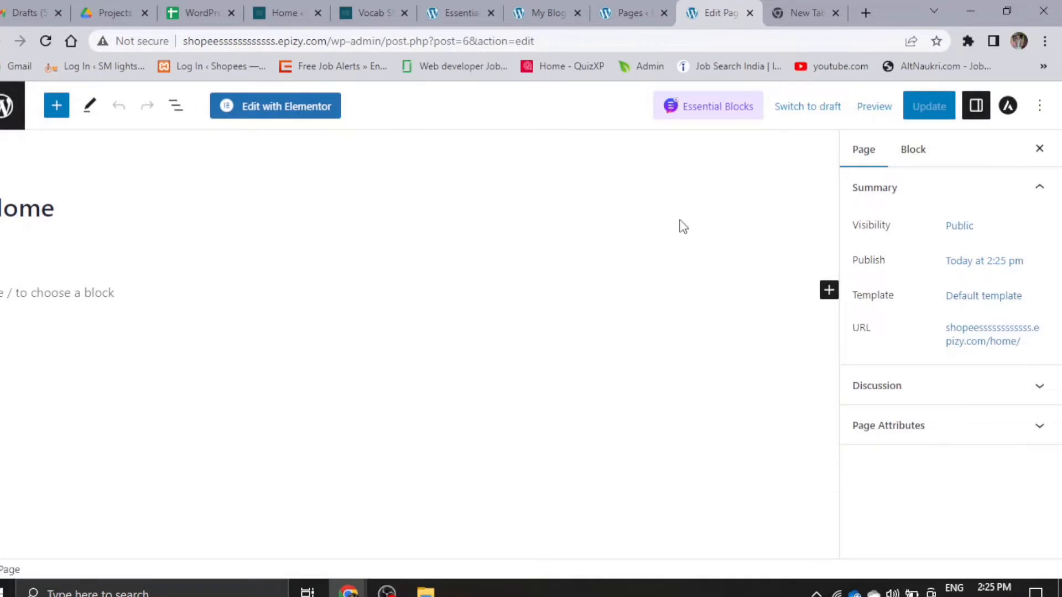
# - Edit the Home page with Elementor, choose Try It First in the containers offer and return to the editor tab
pyautogui.click(271, 118)
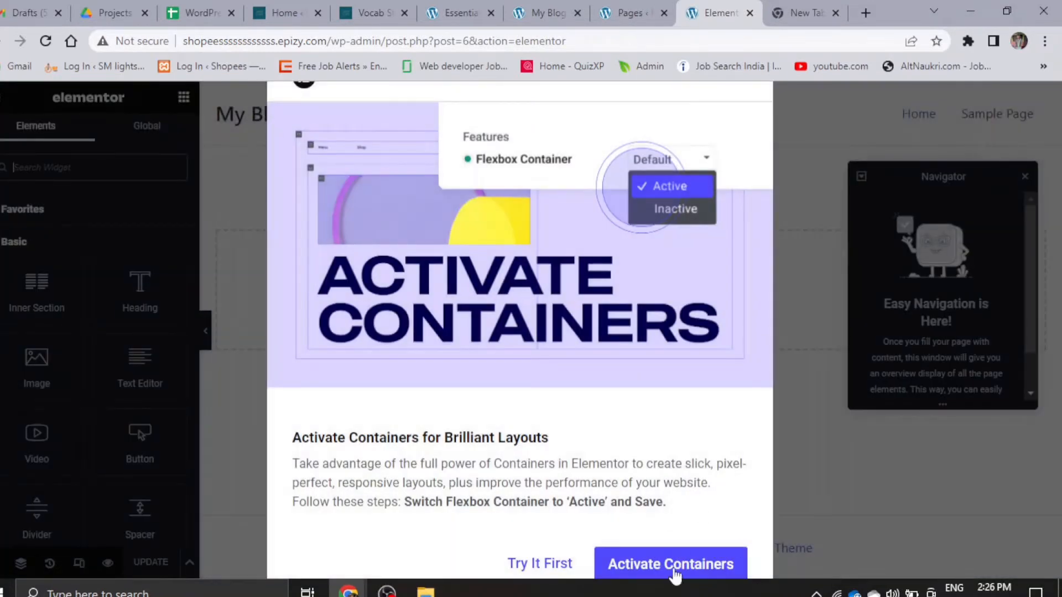
pyautogui.click(540, 564)
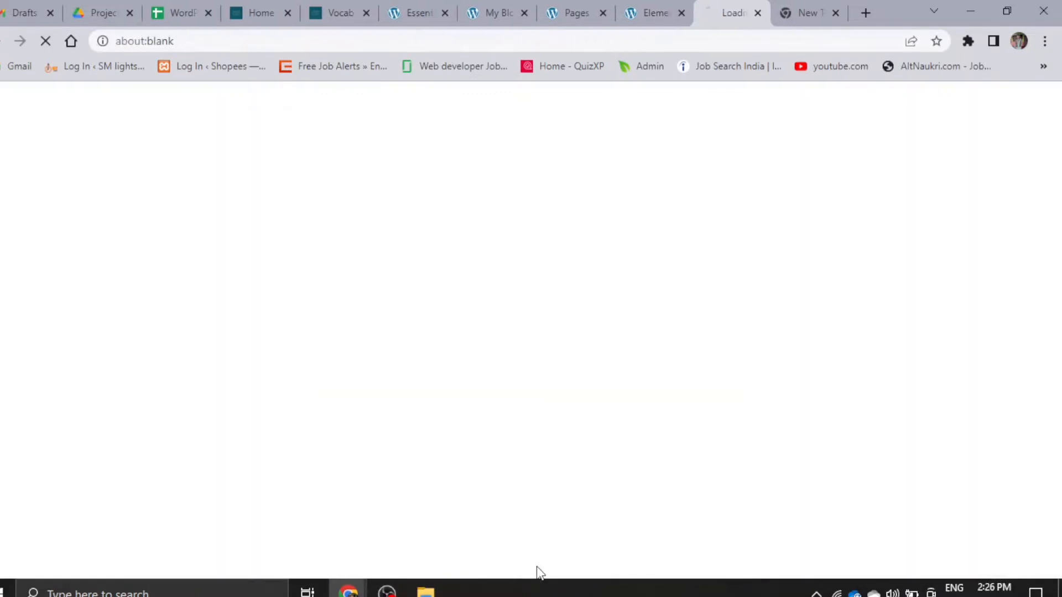
pyautogui.click(658, 12)
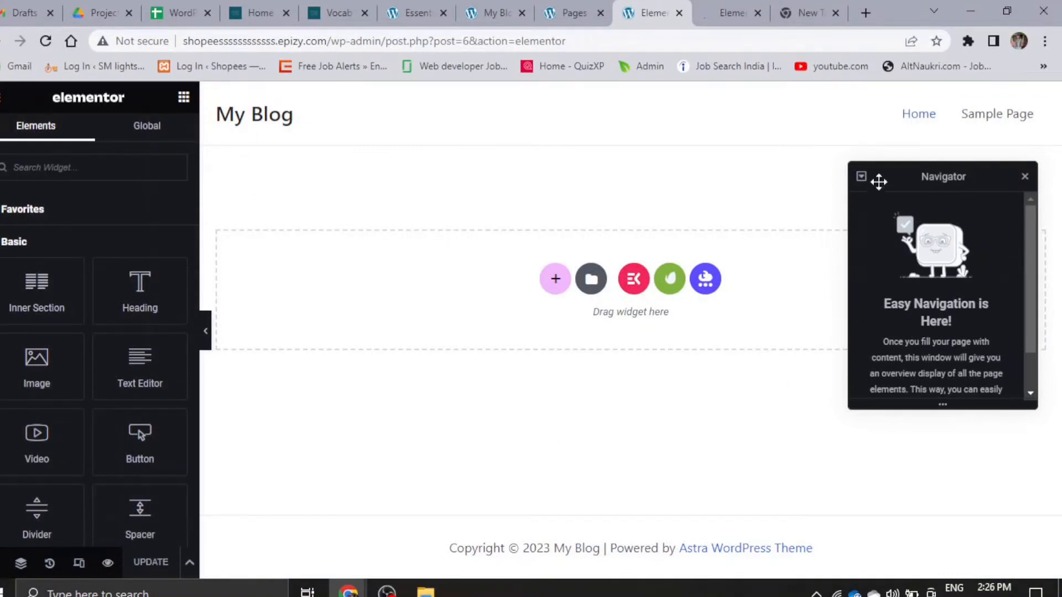
# - Set the Home page's layout to Elementor Full Width, close the Navigator and update the page
pyautogui.moveTo(879, 181); pyautogui.dragTo(1051, 382)
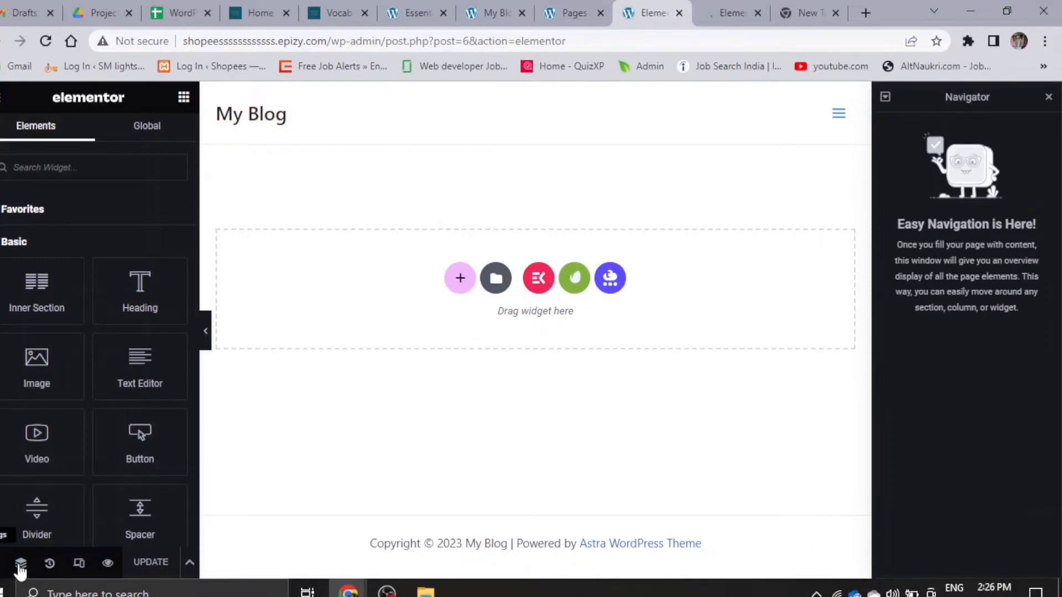
pyautogui.click(20, 566)
pyautogui.scroll(-2, 134, 445)
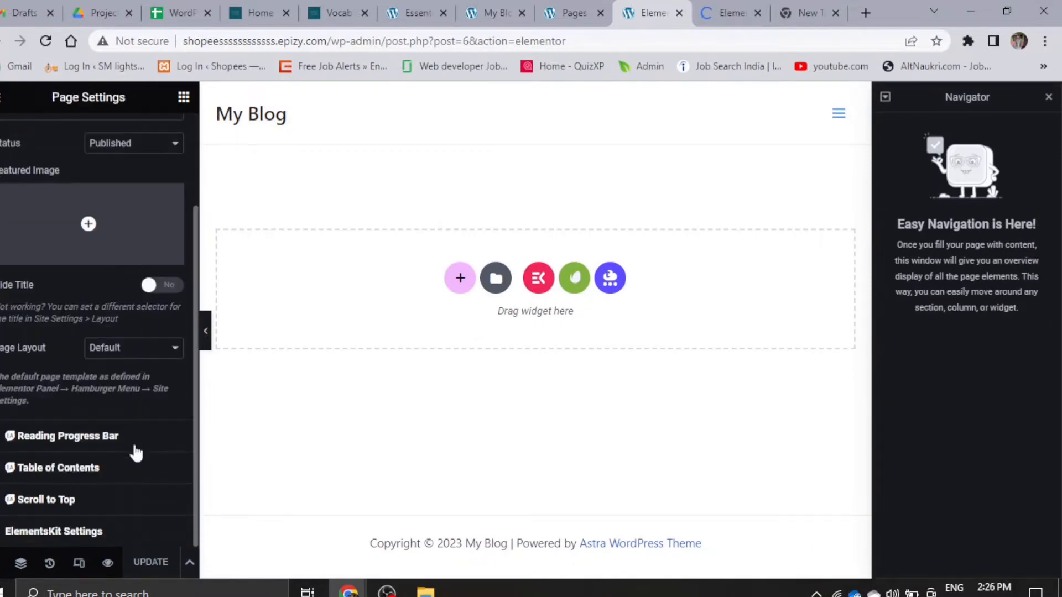
pyautogui.click(133, 362)
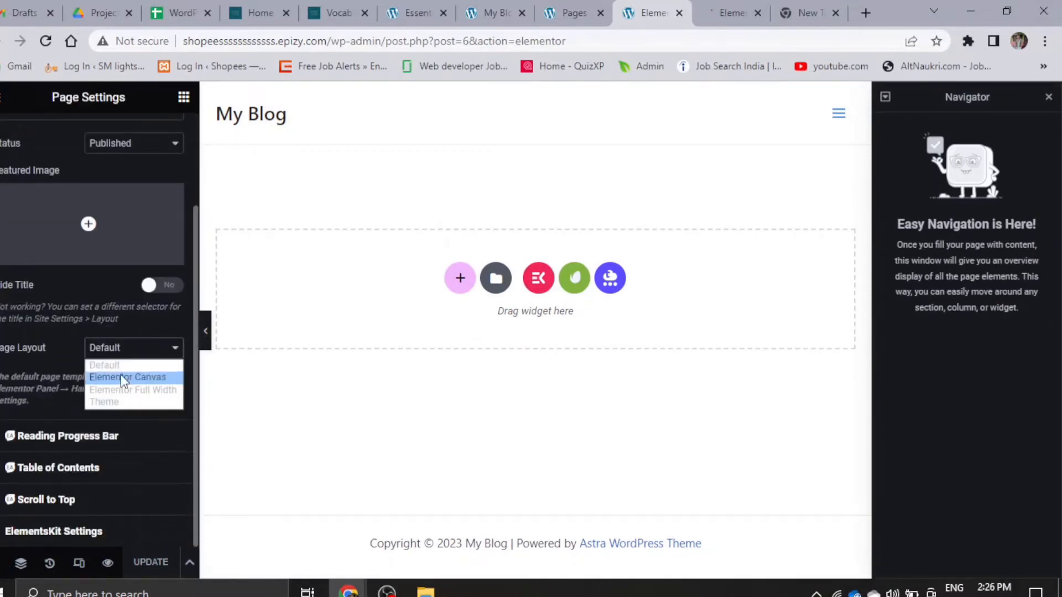
pyautogui.click(129, 389)
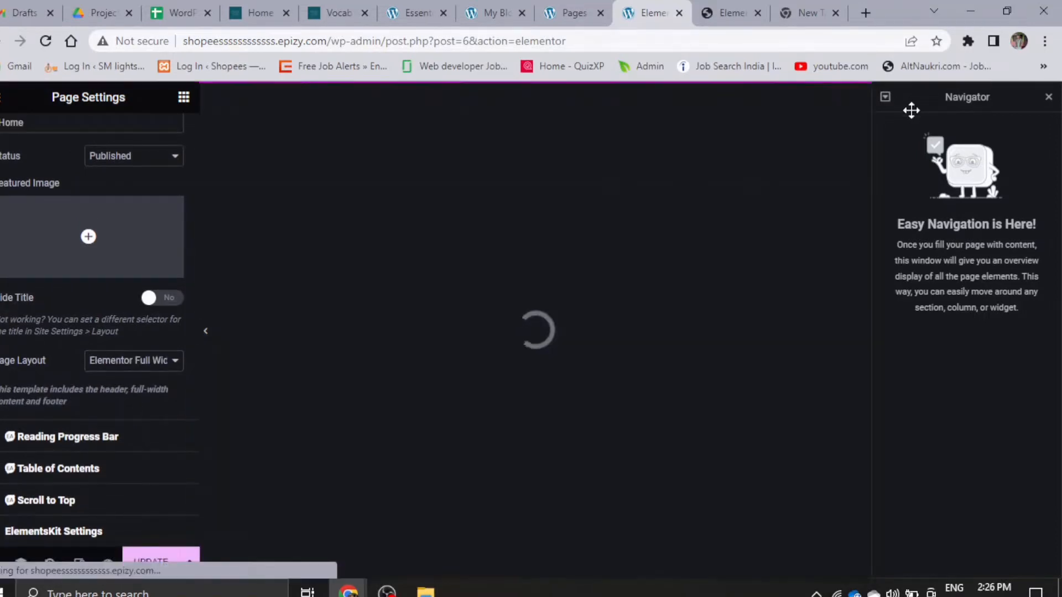
pyautogui.click(1048, 99)
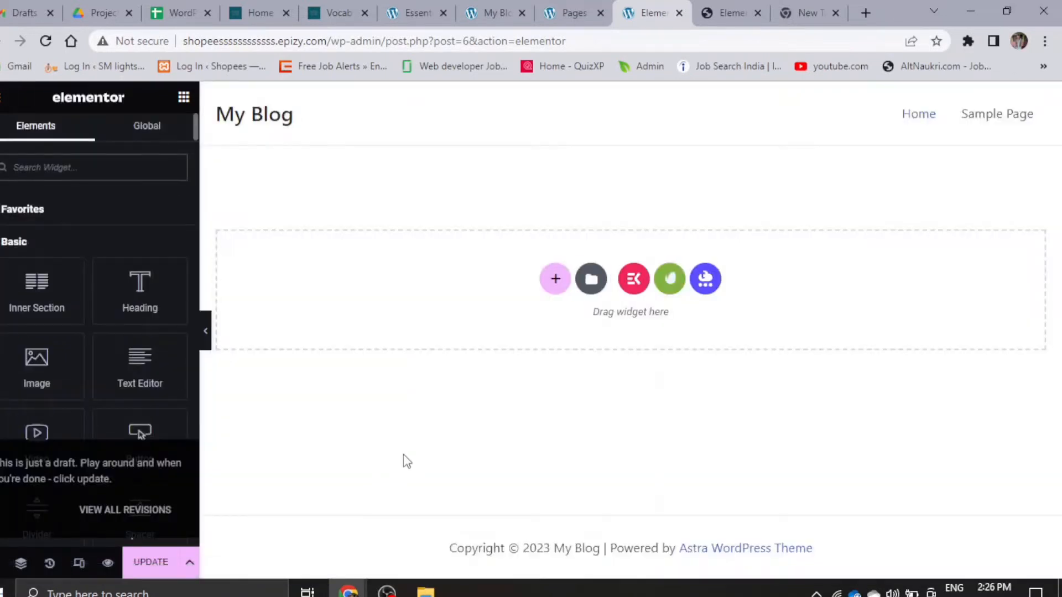
pyautogui.click(150, 564)
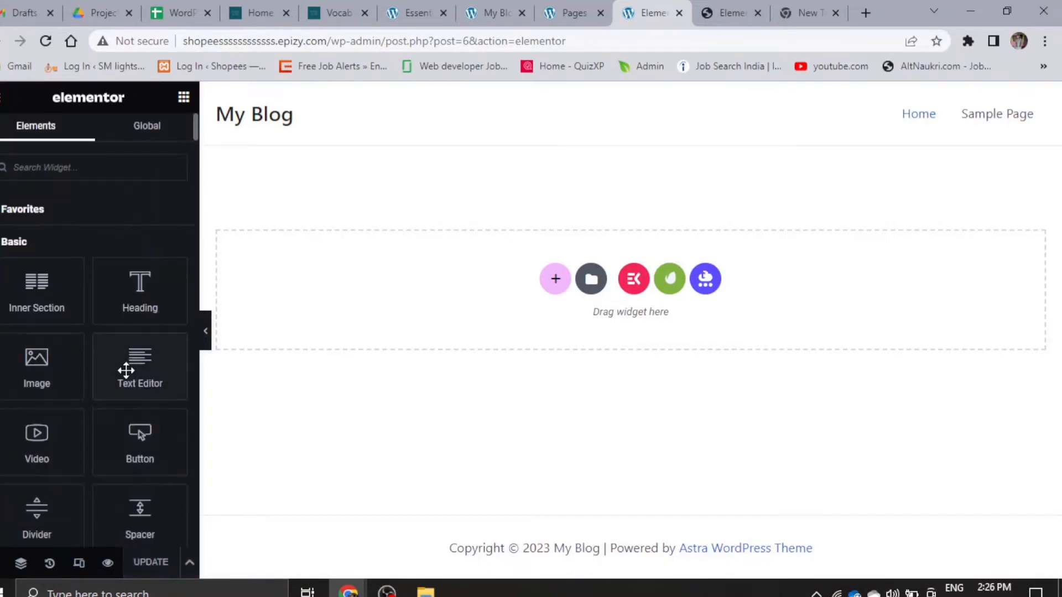
pyautogui.scroll(-15, 126, 374)
pyautogui.scroll(15, 165, 348)
pyautogui.scroll(-7, 99, 531)
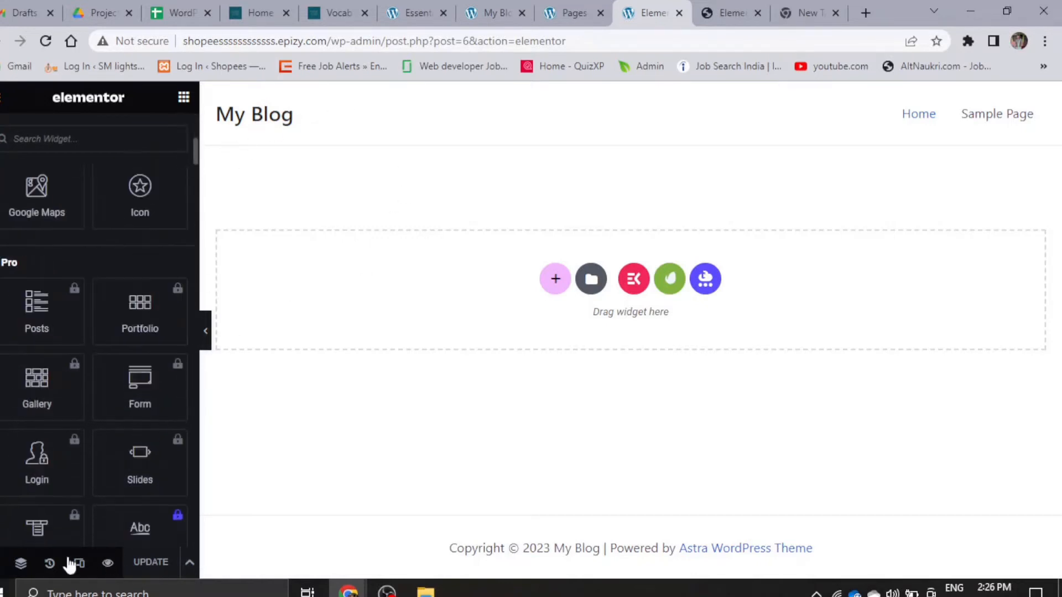
pyautogui.click(2, 563)
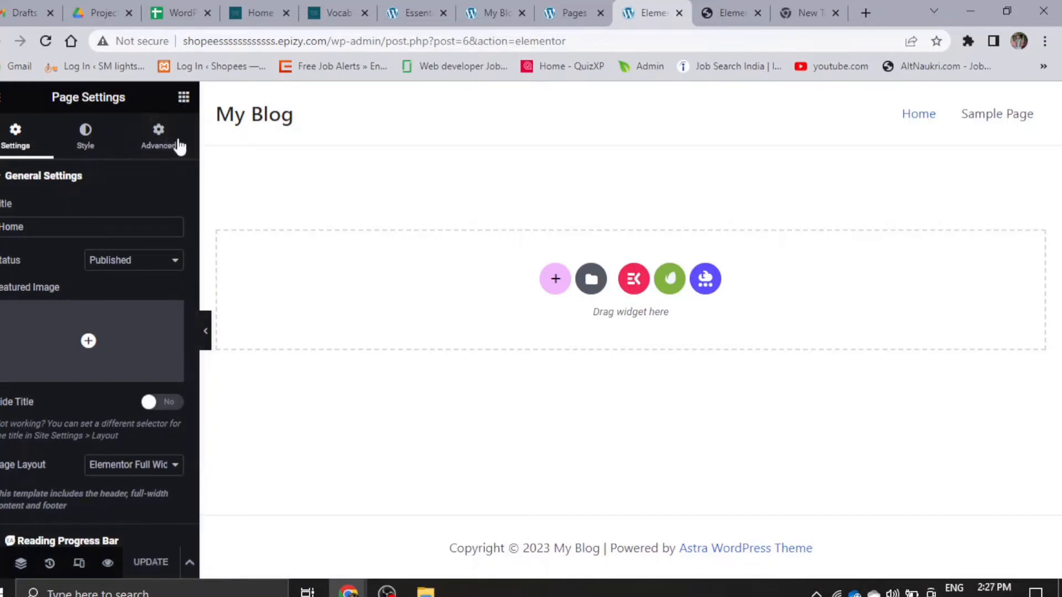
# - Open the Envato template library from the page canvas, look at the free blocks and switch to the free kits
pyautogui.click(668, 282)
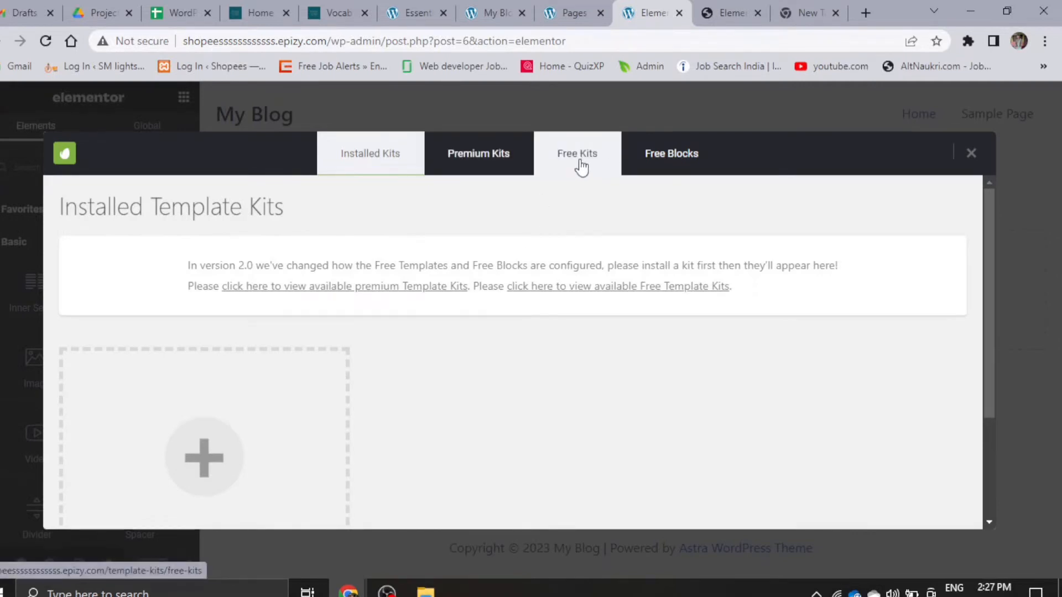
pyautogui.click(666, 161)
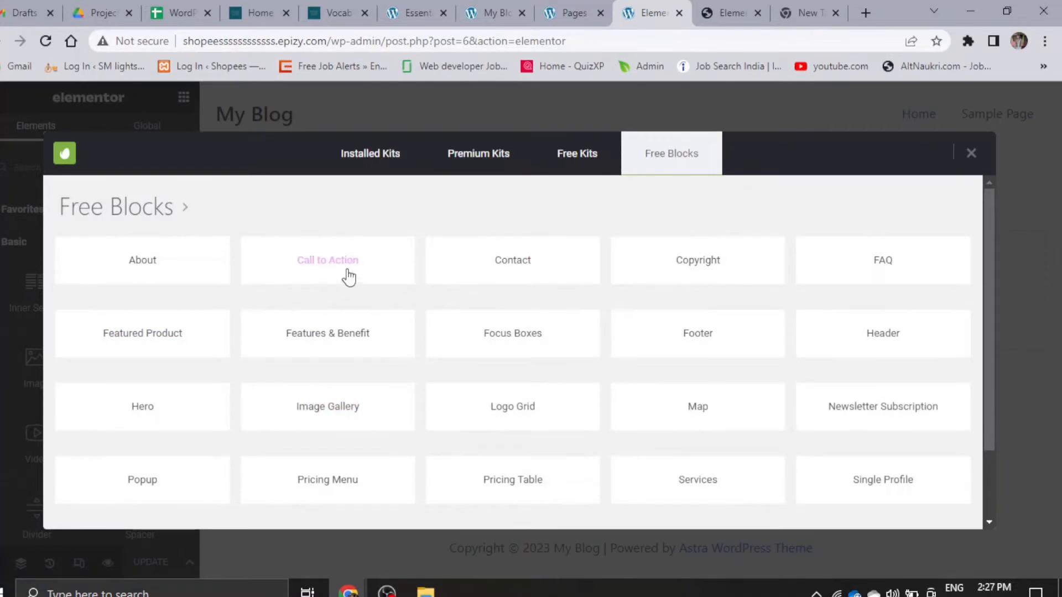
pyautogui.click(573, 159)
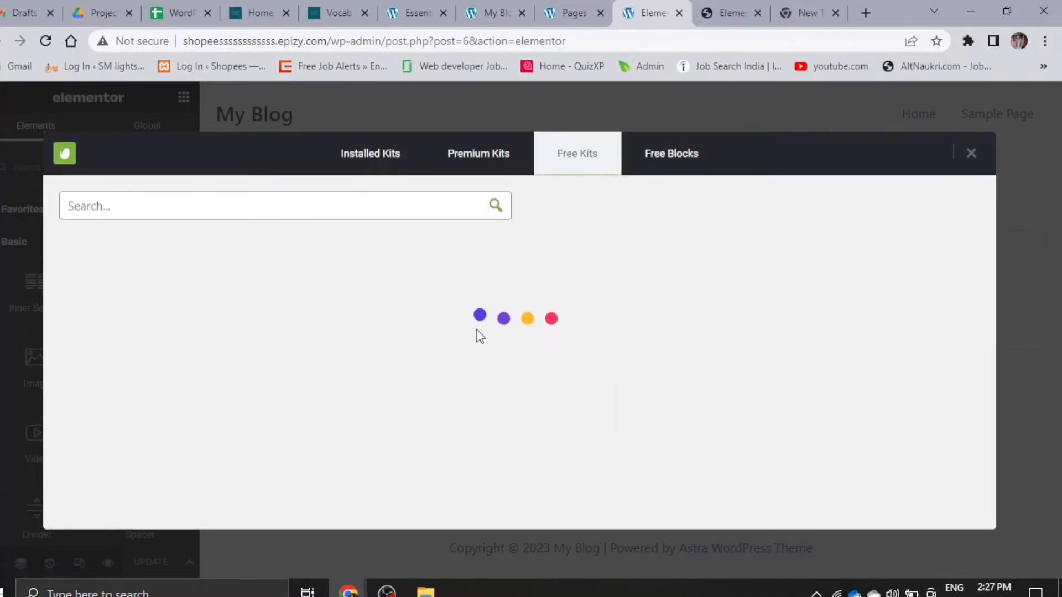
# - Browse the first page of free template kits to compare the available designs
pyautogui.scroll(-2, 248, 383)
pyautogui.scroll(-1, 237, 420)
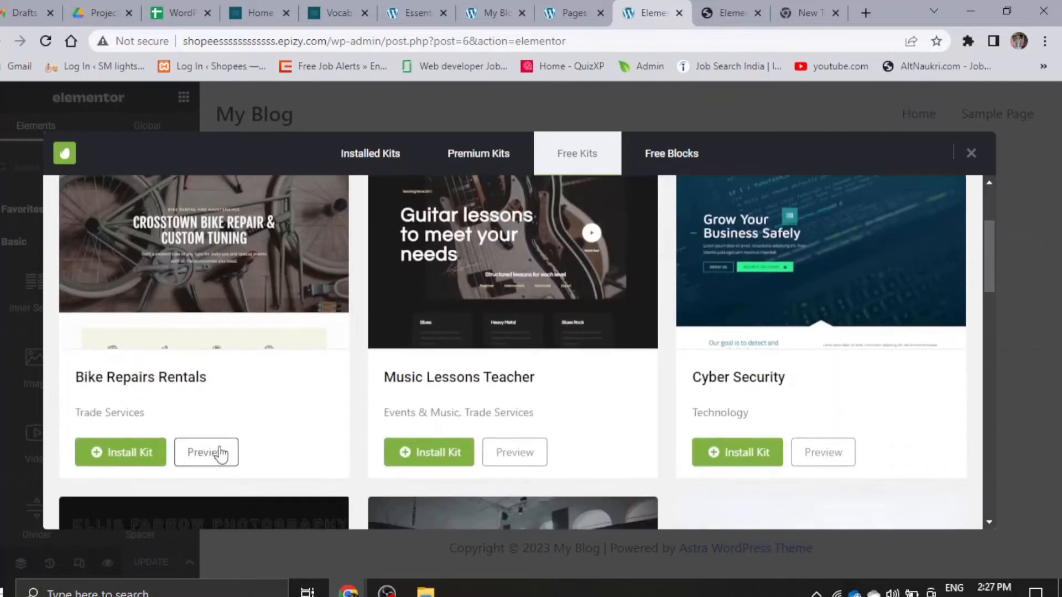
pyautogui.scroll(-5, 580, 415)
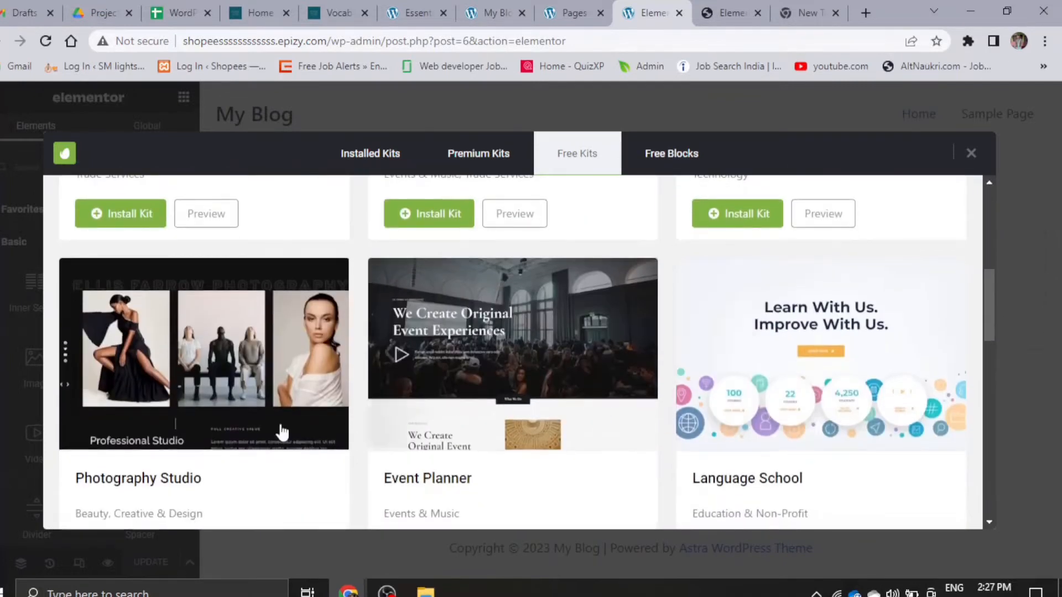
pyautogui.scroll(-5, 280, 437)
pyautogui.scroll(4, 224, 386)
pyautogui.scroll(2, 224, 385)
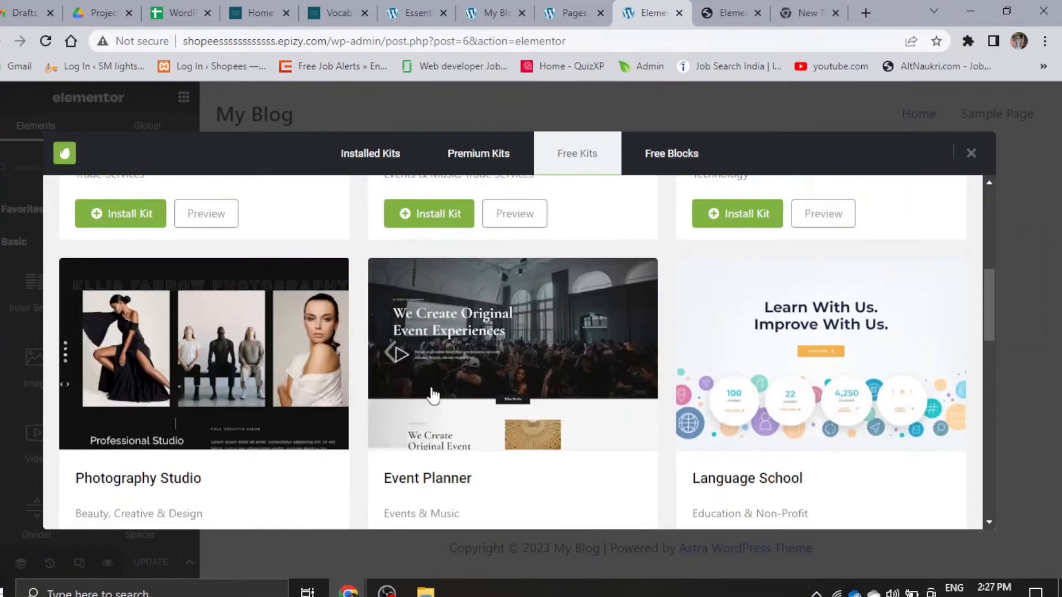
pyautogui.scroll(-3, 768, 370)
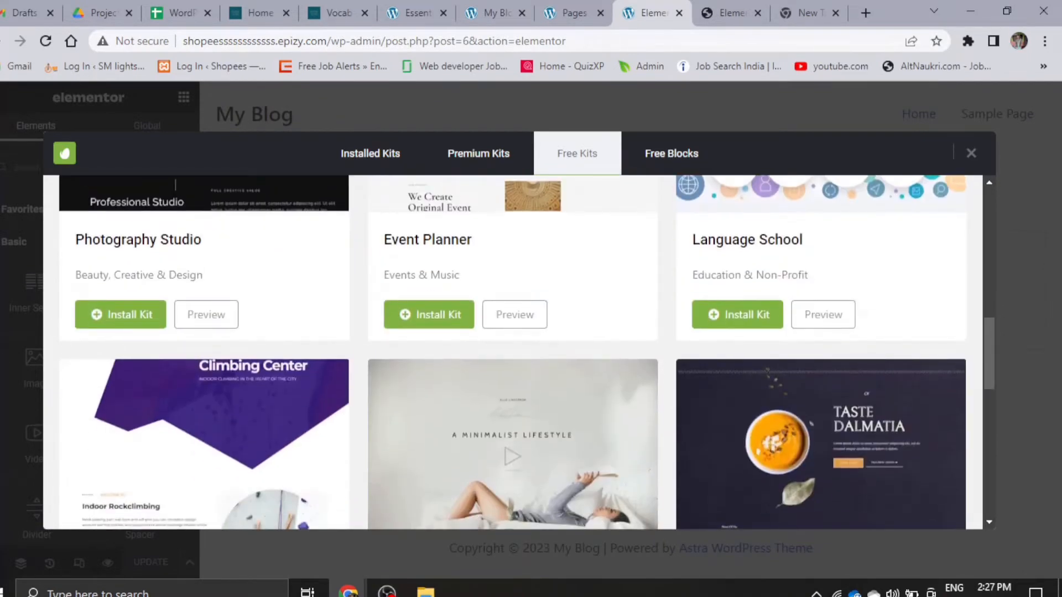
pyautogui.scroll(1, 325, 360)
pyautogui.scroll(-6, 284, 384)
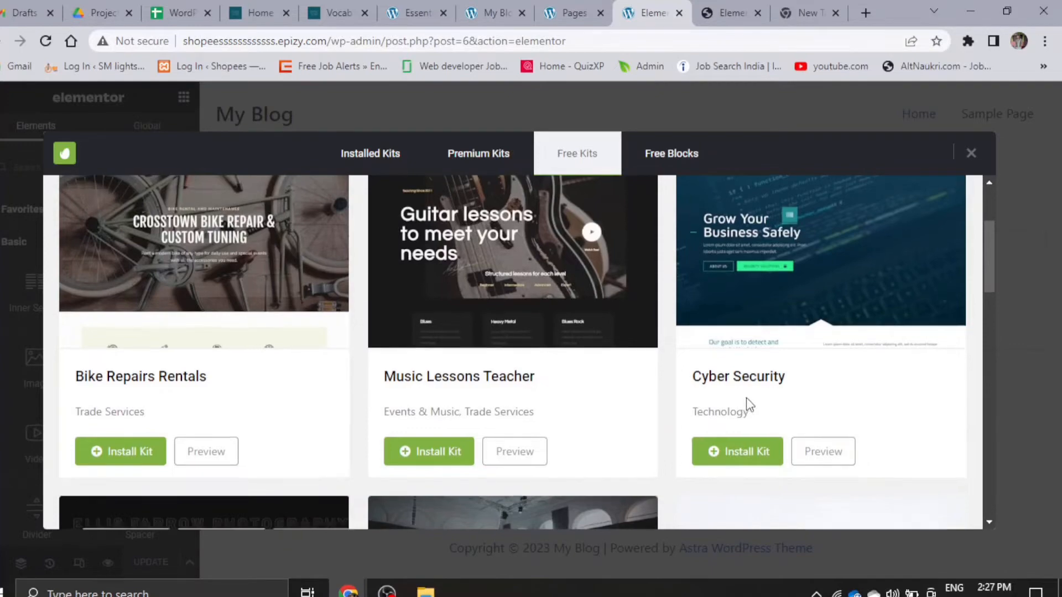
pyautogui.scroll(-5, 193, 429)
pyautogui.scroll(-5, 207, 429)
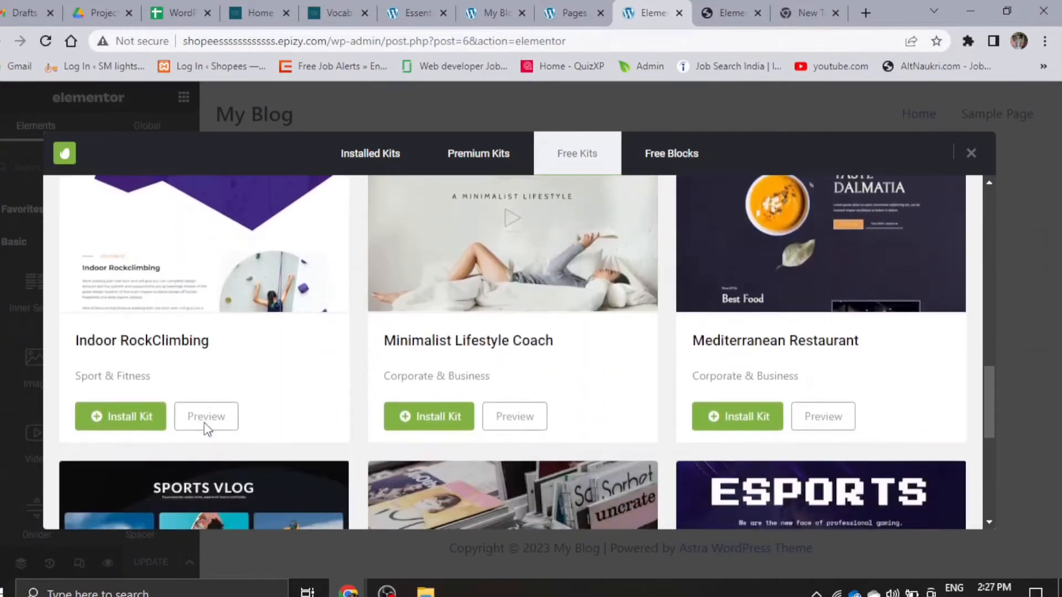
pyautogui.scroll(-5, 553, 407)
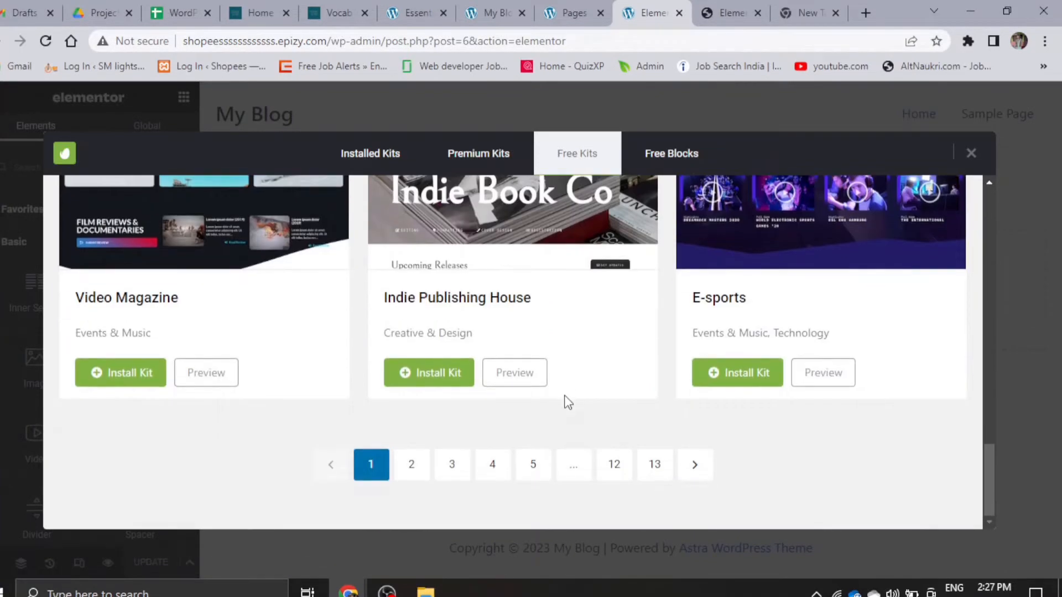
# - Install the free Video Magazine template kit
pyautogui.scroll(2, 128, 405)
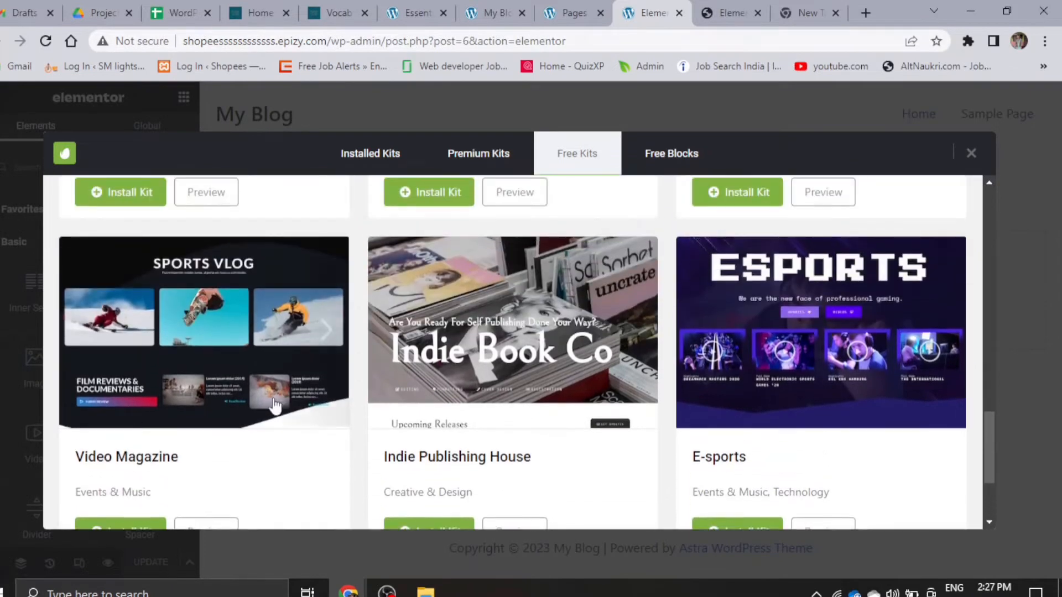
pyautogui.scroll(-2, 128, 354)
pyautogui.scroll(2, 131, 347)
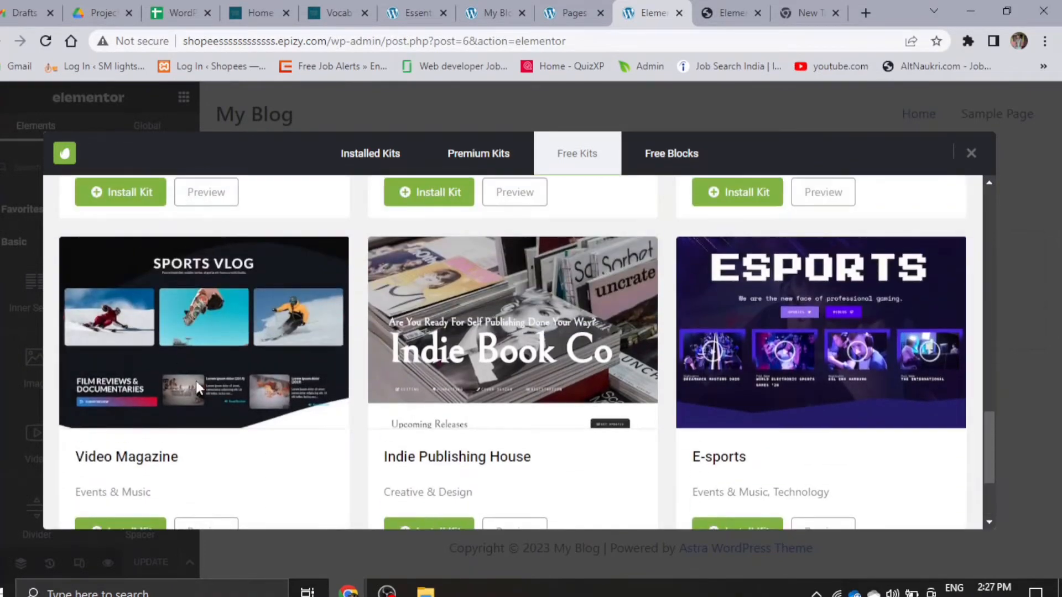
pyautogui.scroll(-2, 205, 403)
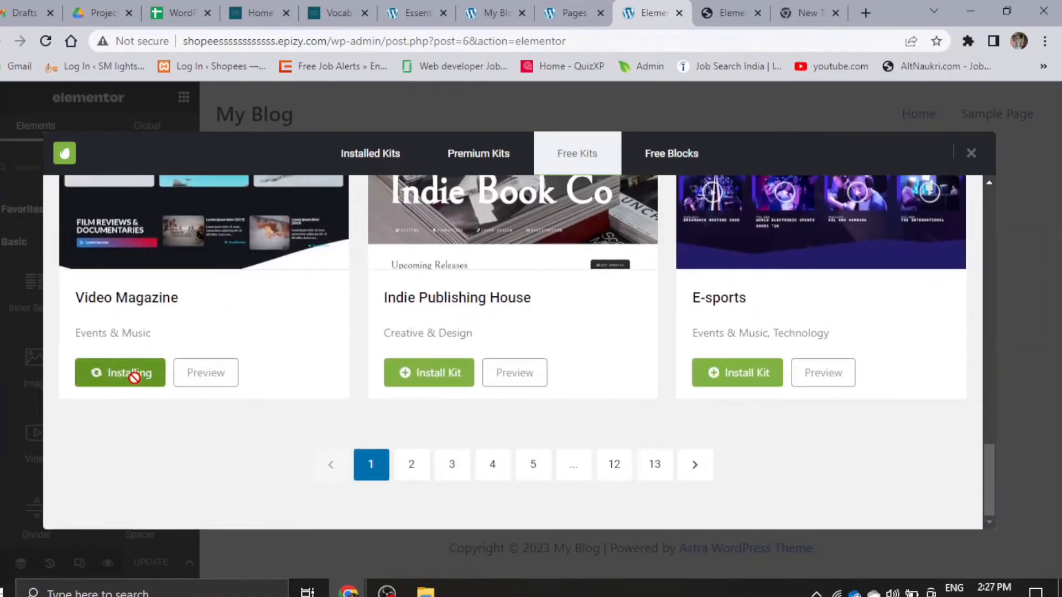
pyautogui.click(142, 372)
# - Open the Video Magazine kit's preview in a new browser tab and examine its page layouts
pyautogui.rightClick(209, 383)
pyautogui.click(274, 391)
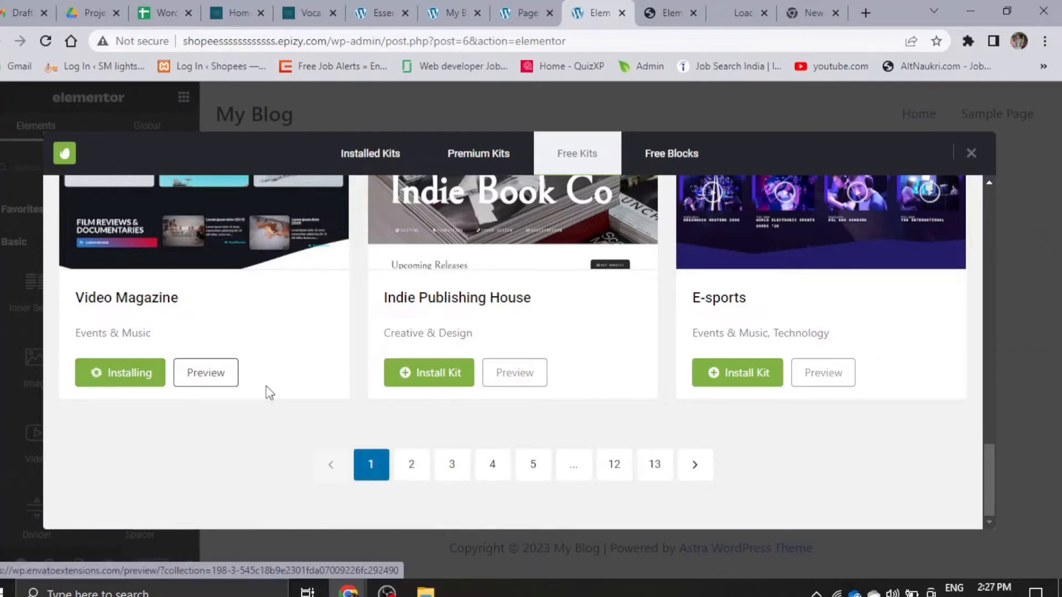
pyautogui.click(736, 8)
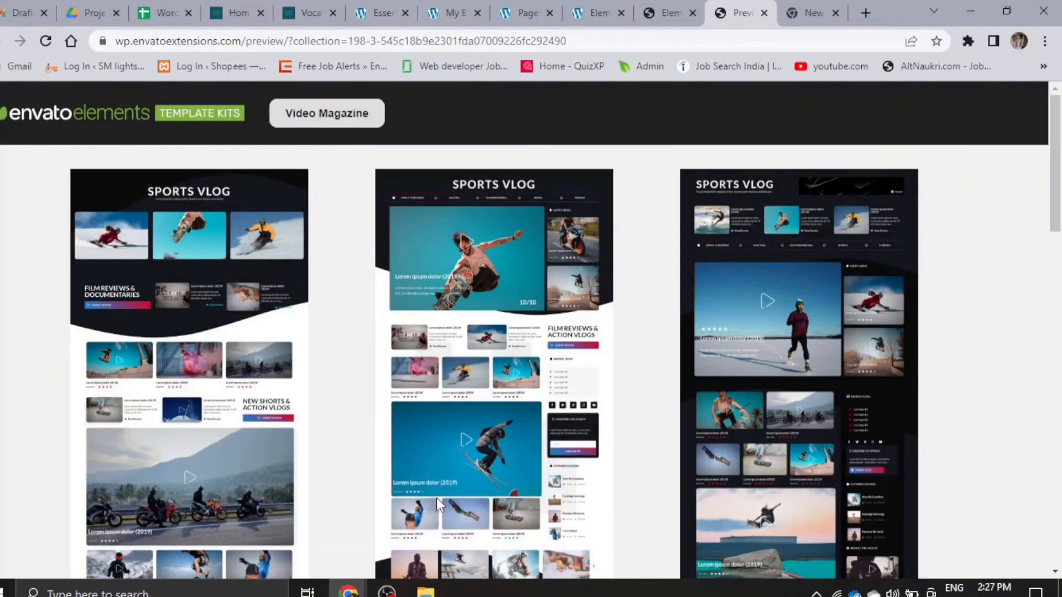
pyautogui.scroll(-6, 202, 371)
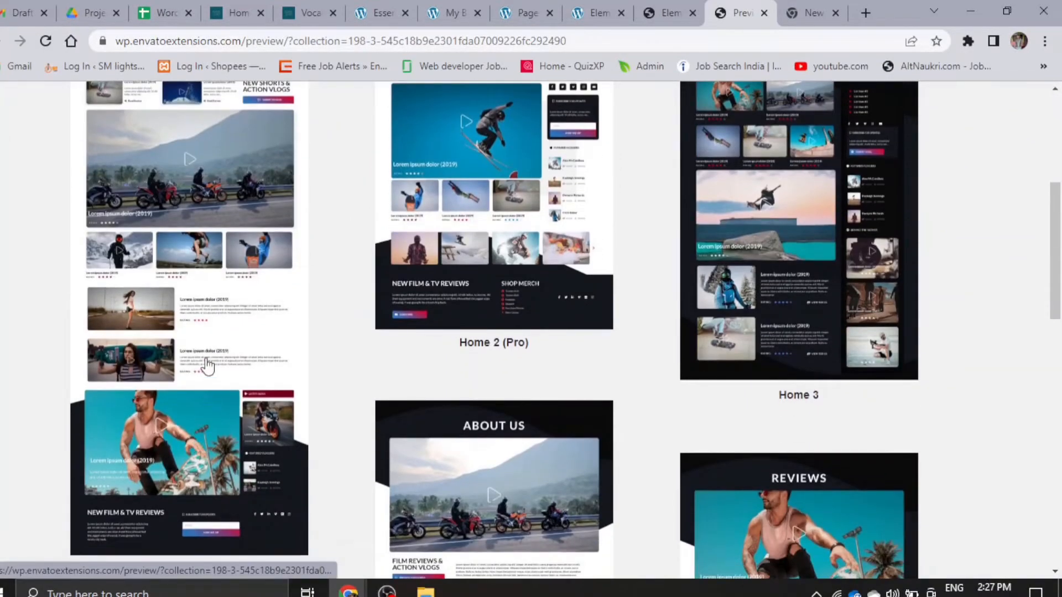
# - Open the Home 1 layout in the Video Magazine kit preview and examine its sections from header to Latest Vlogs
pyautogui.scroll(-4, 207, 366)
pyautogui.scroll(8, 564, 289)
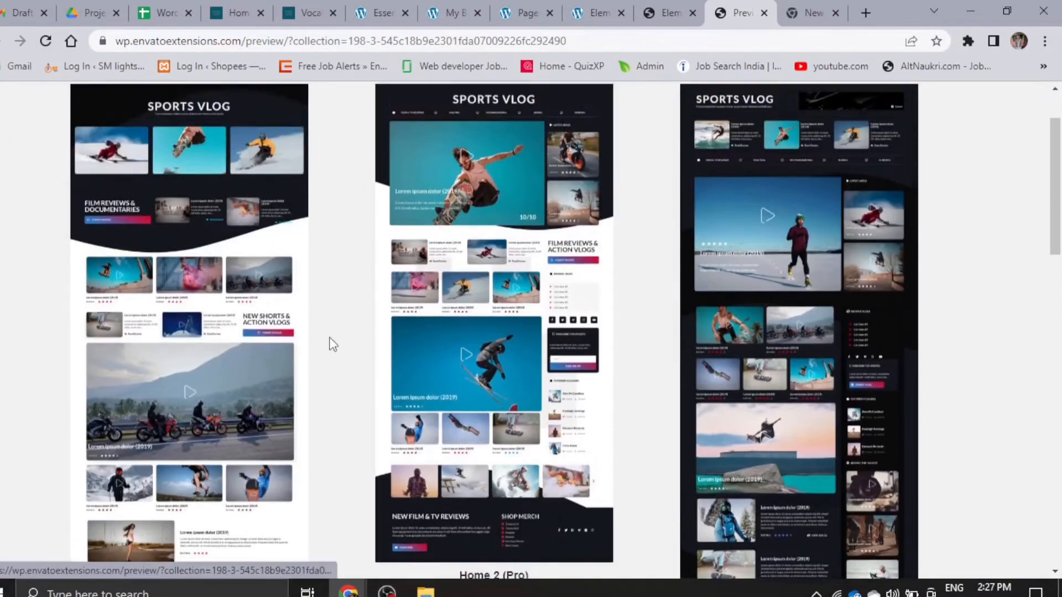
pyautogui.click(188, 313)
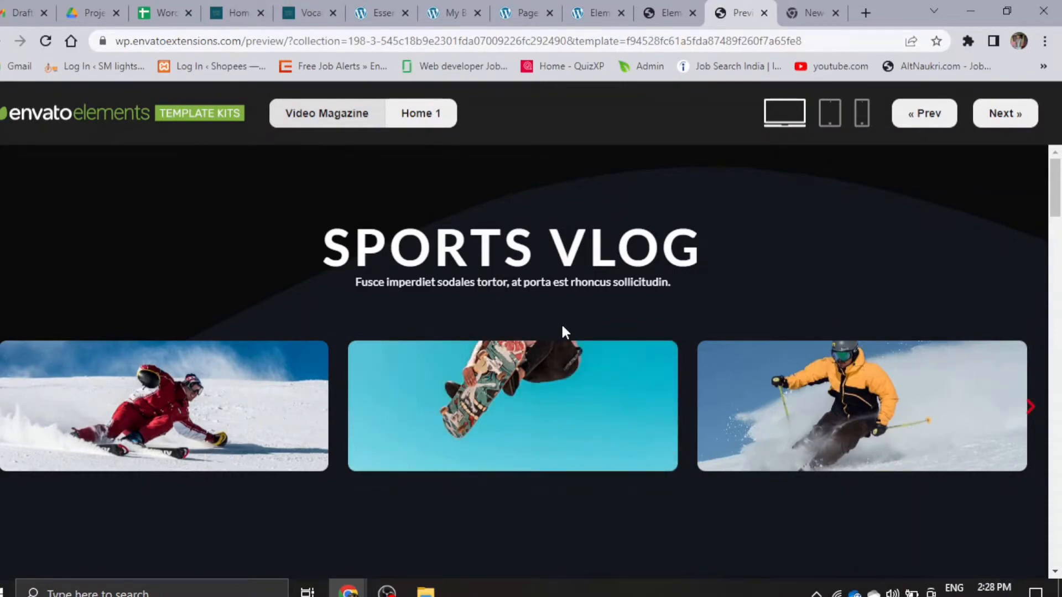
pyautogui.scroll(-12, 562, 327)
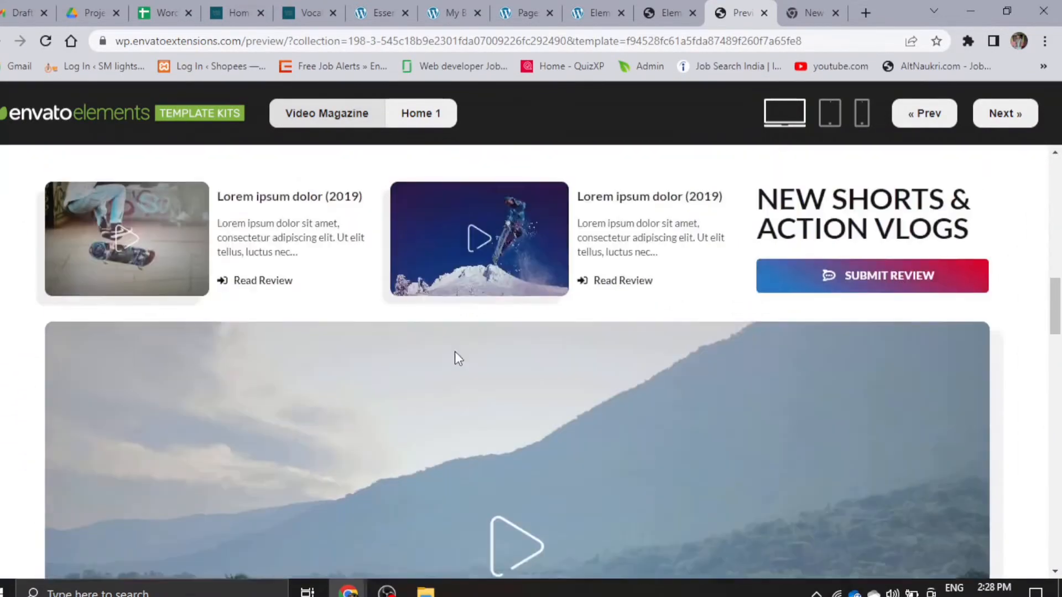
pyautogui.scroll(-4, 454, 352)
pyautogui.scroll(-8, 560, 386)
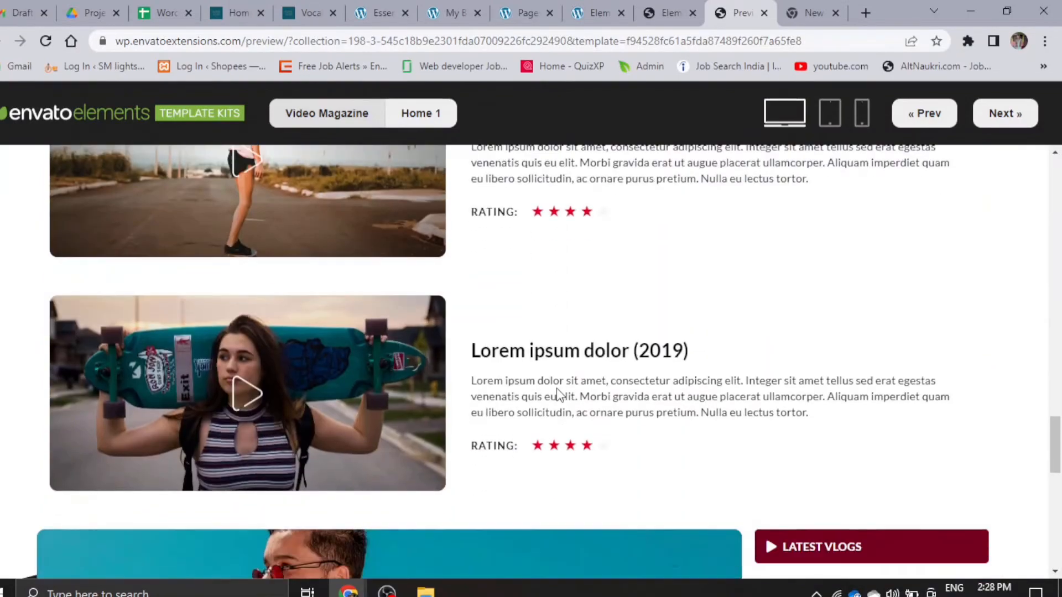
pyautogui.scroll(-15, 558, 390)
pyautogui.scroll(12, 556, 386)
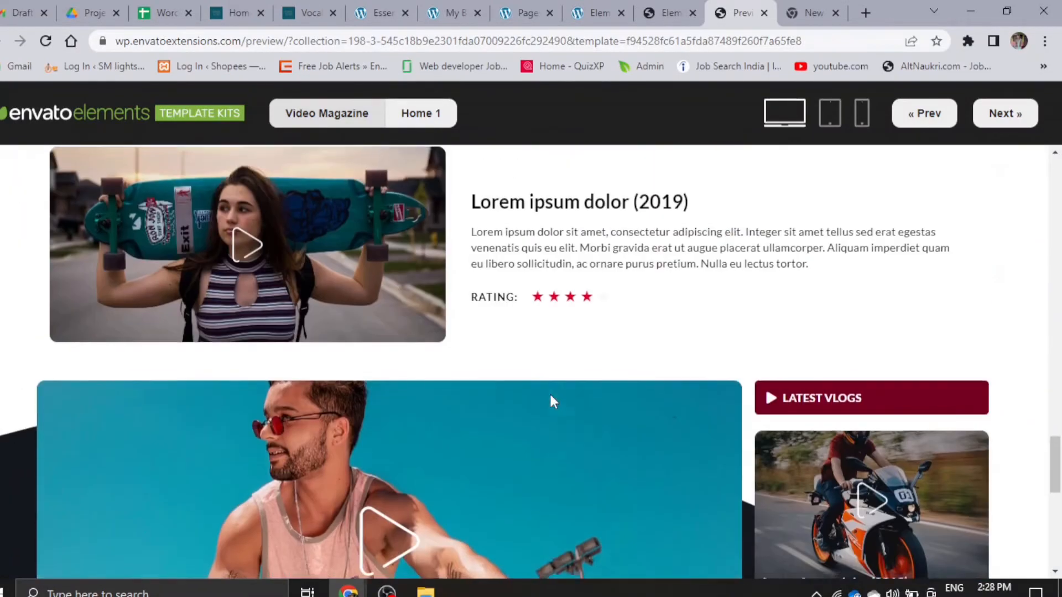
pyautogui.scroll(15, 553, 400)
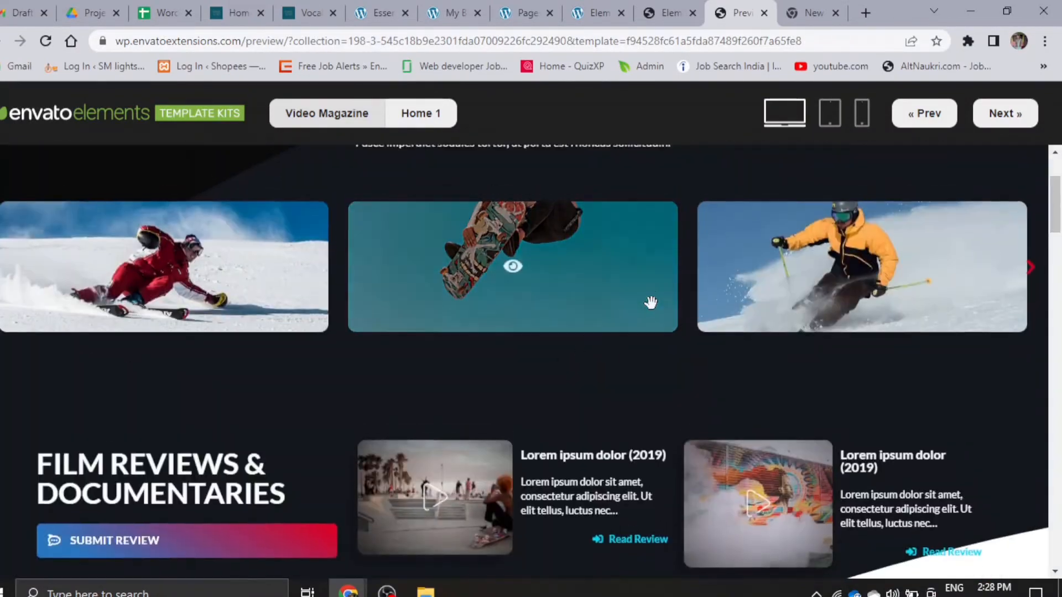
pyautogui.scroll(3, 651, 302)
# - Review the Home 1 preview once more, from the Film Reviews & Documentaries section down to Featured Vloggers
pyautogui.click(670, 8)
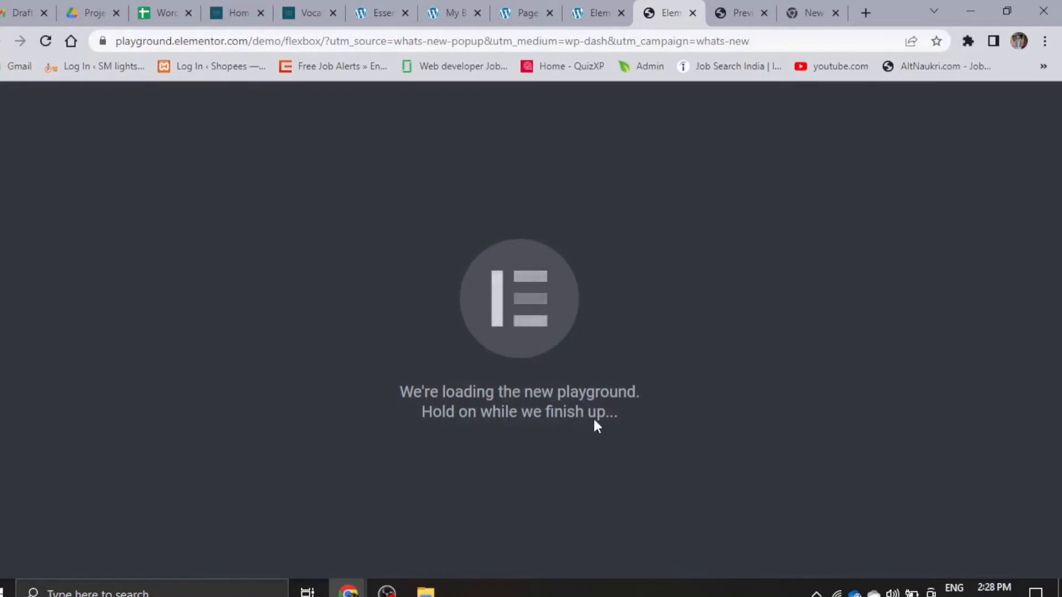
pyautogui.click(745, 5)
pyautogui.scroll(-10, 510, 394)
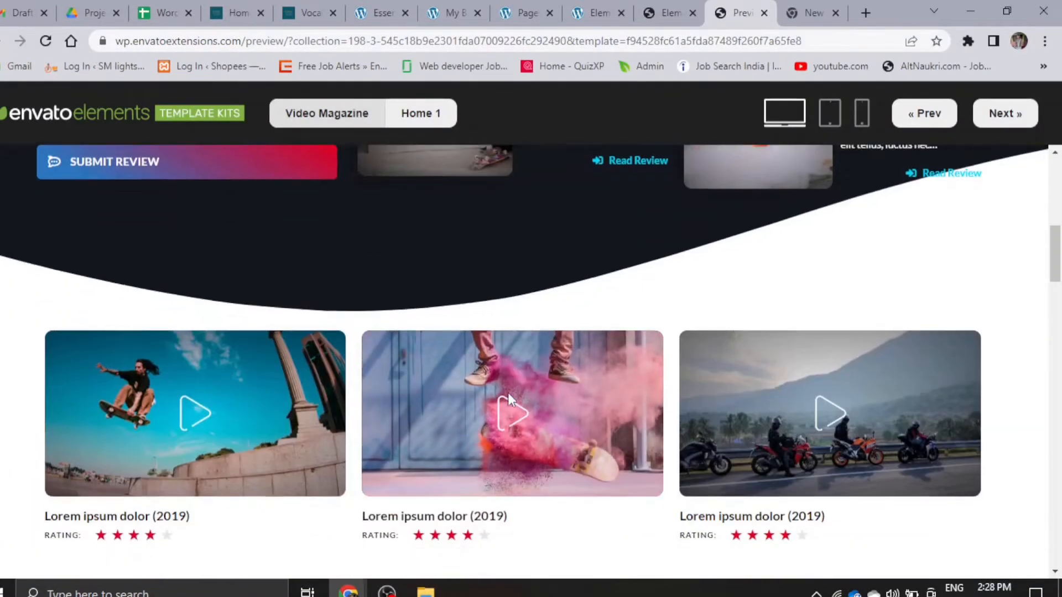
pyautogui.scroll(-3, 508, 393)
pyautogui.scroll(-5, 364, 427)
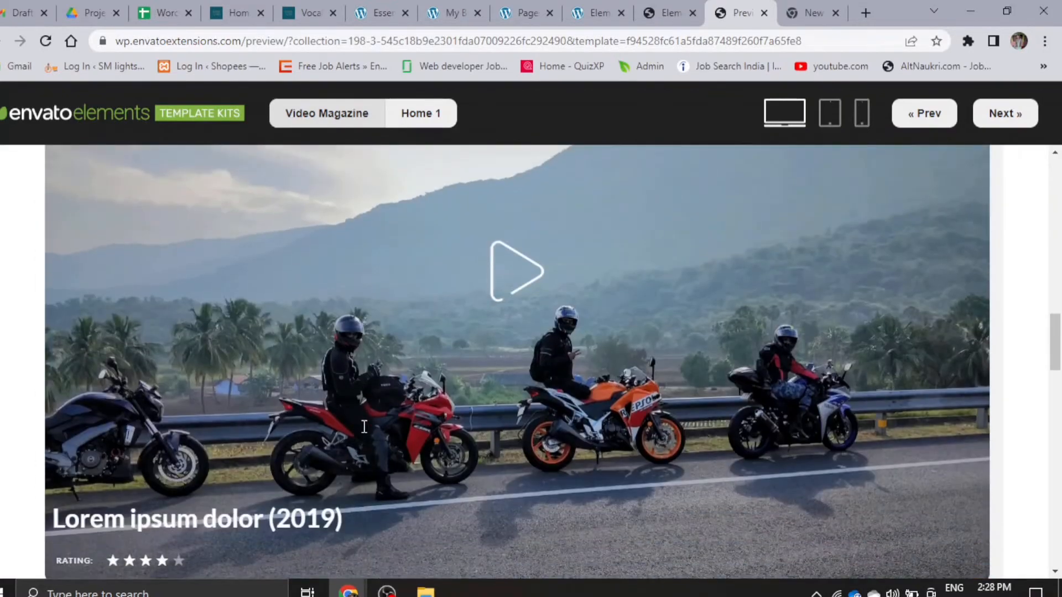
pyautogui.scroll(-6, 363, 427)
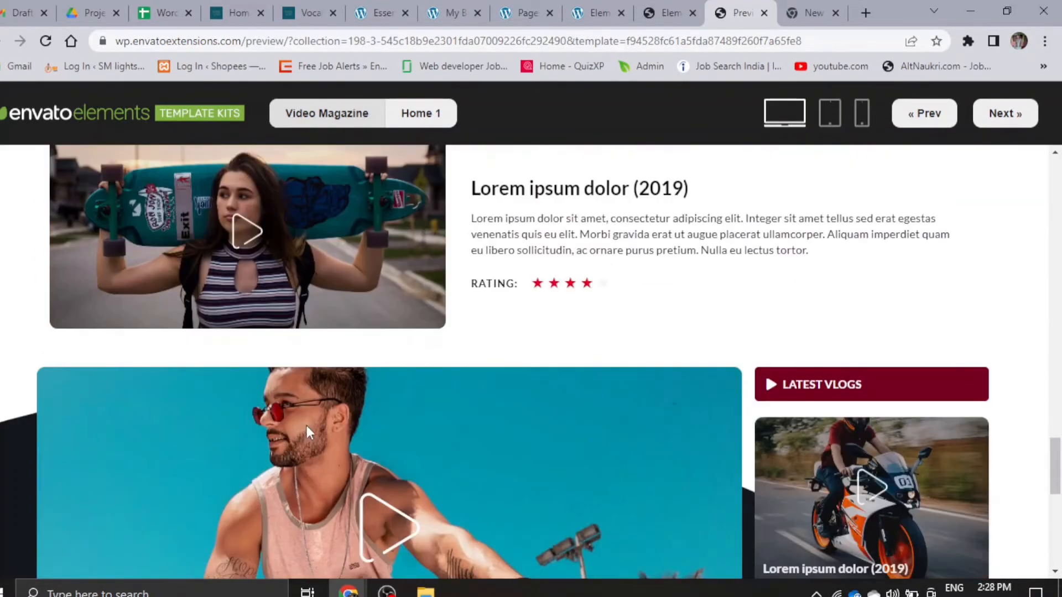
pyautogui.scroll(-10, 362, 444)
pyautogui.scroll(5, 365, 451)
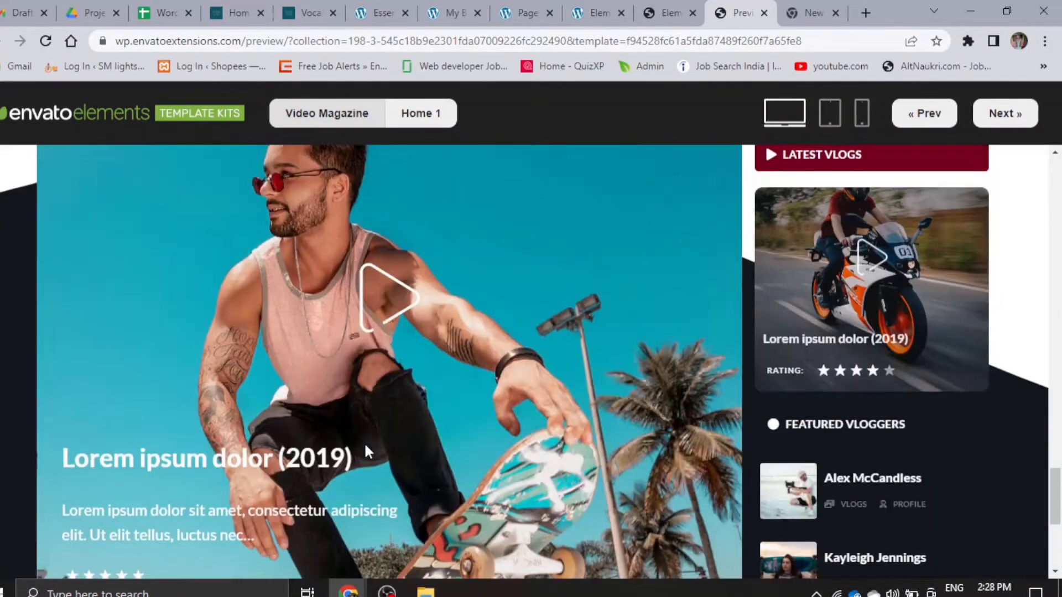
pyautogui.scroll(15, 366, 442)
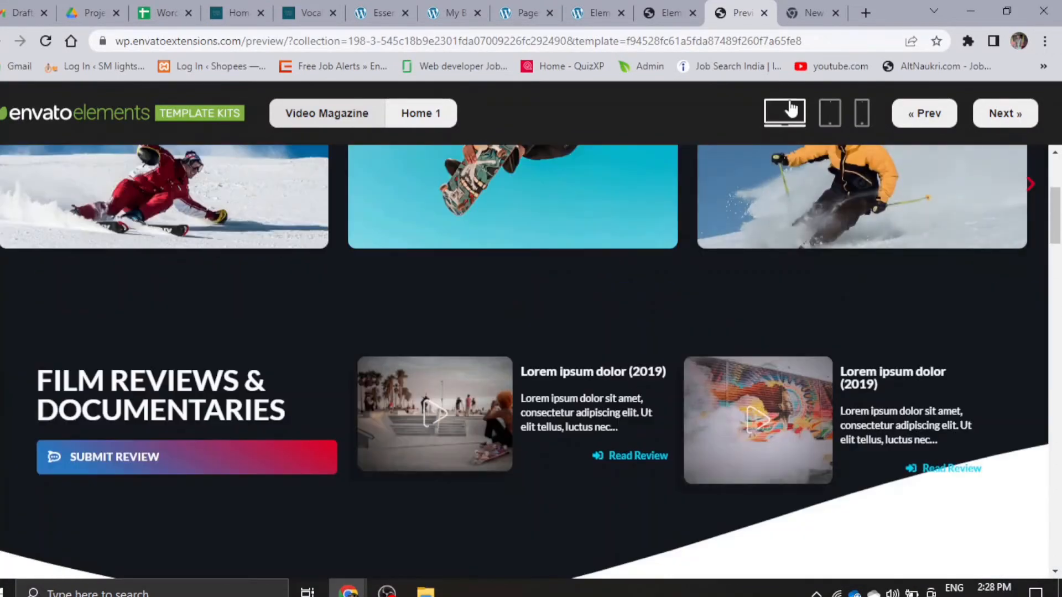
# - Return to the Elementor editor's browser tab and view the installed Video Magazine kit
pyautogui.click(670, 8)
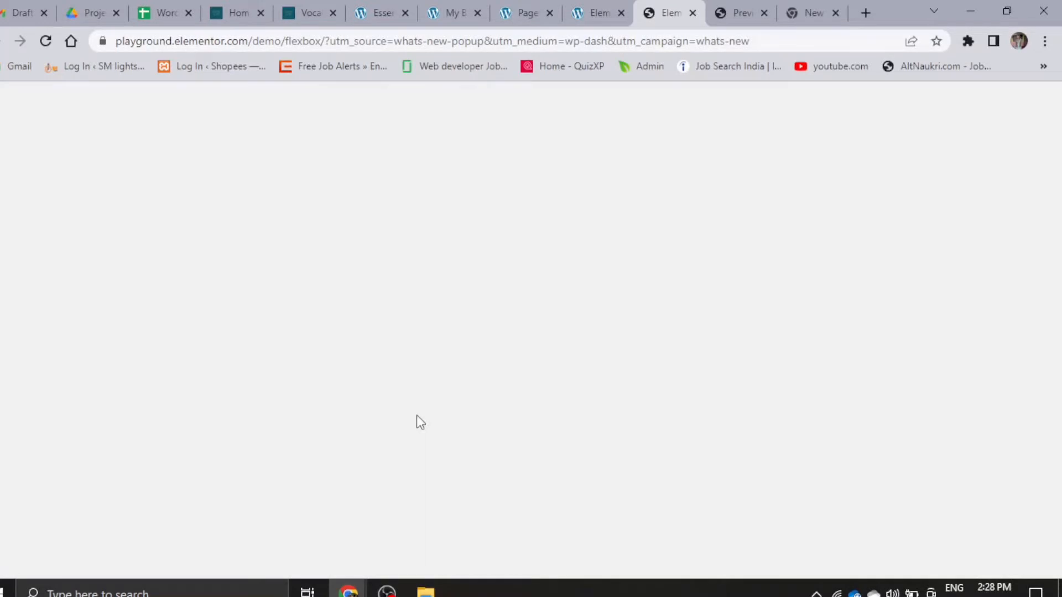
pyautogui.click(576, 6)
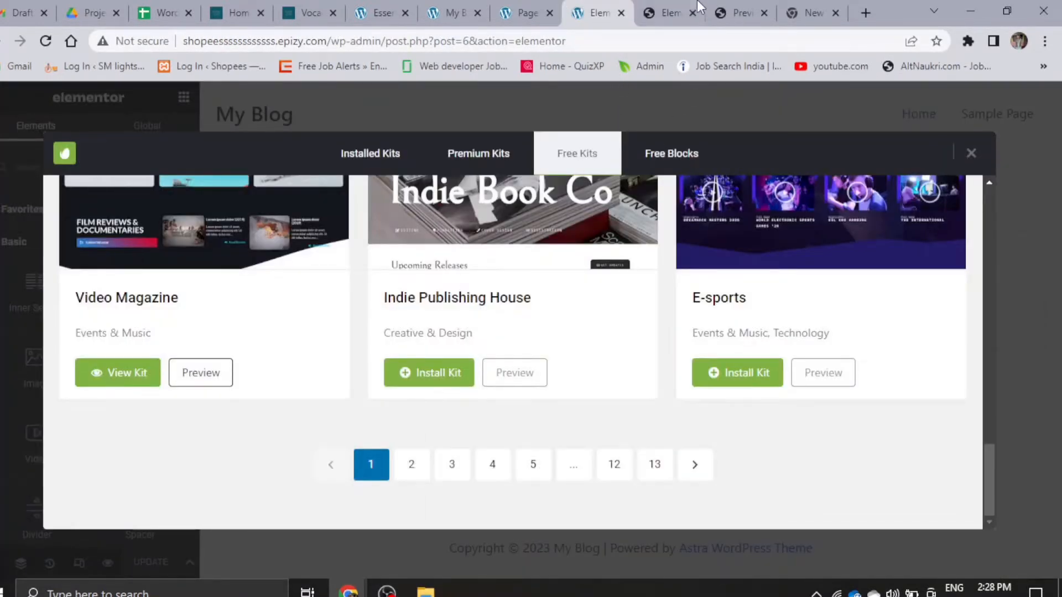
pyautogui.click(675, 8)
pyautogui.click(624, 17)
pyautogui.scroll(3, 128, 354)
pyautogui.scroll(-3, 126, 393)
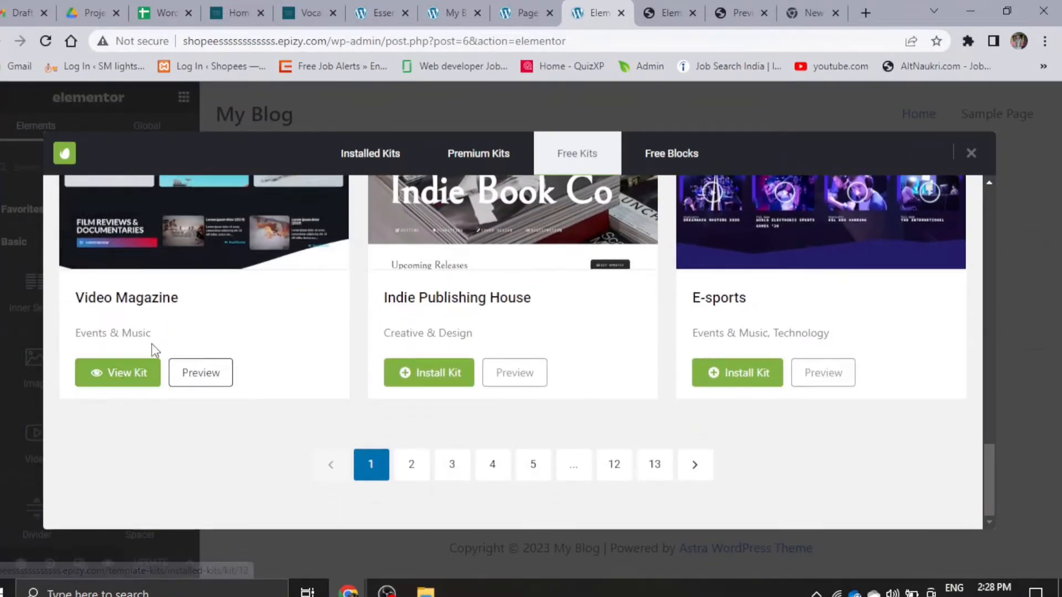
pyautogui.click(107, 379)
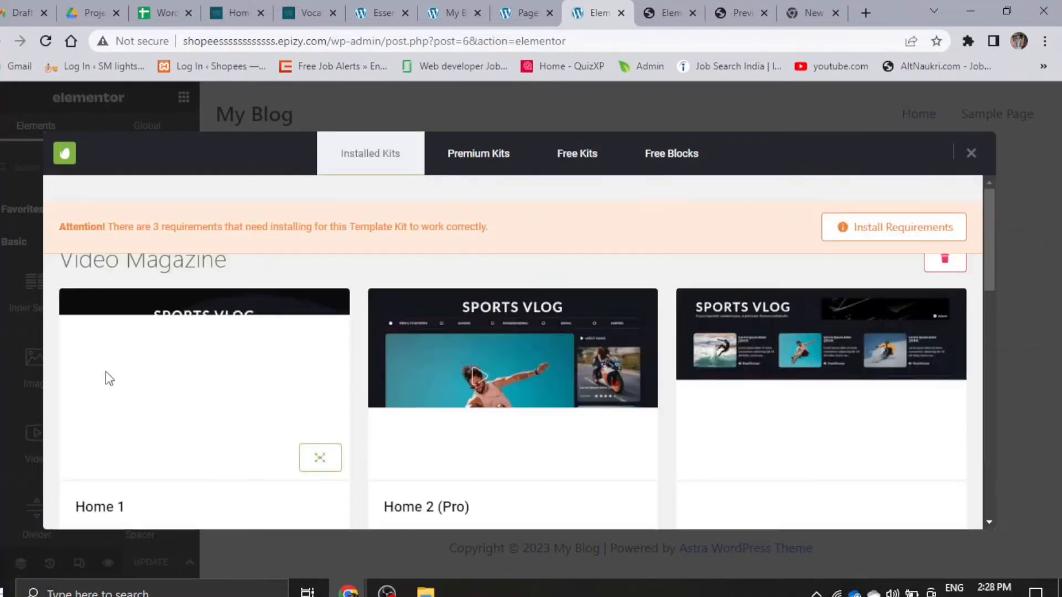
# - Examine the Video Magazine kit's page templates and check which ones require Elementor Pro
pyautogui.scroll(-2, 232, 467)
pyautogui.scroll(1, 442, 503)
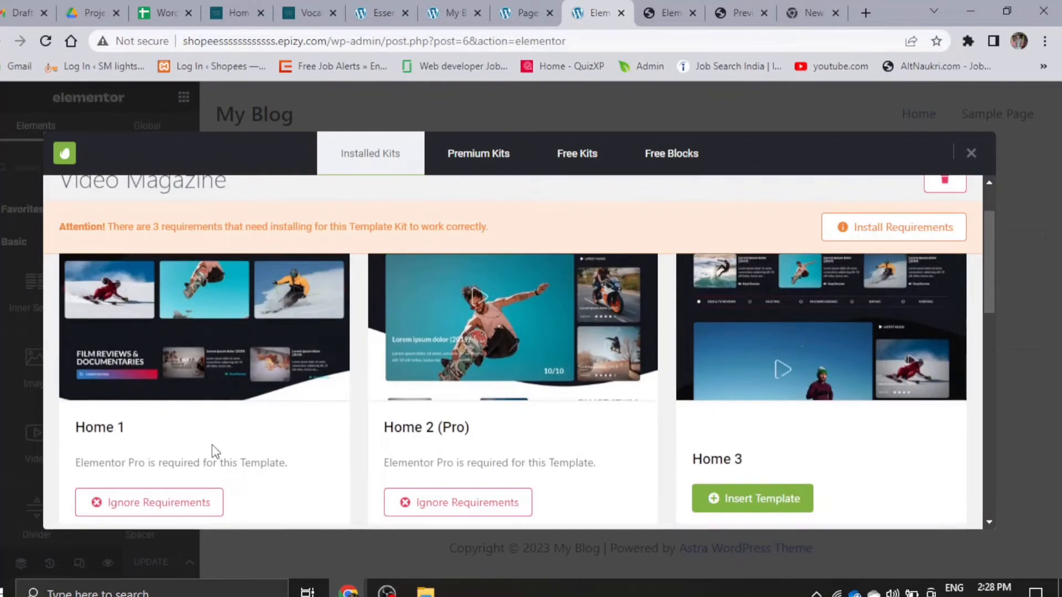
pyautogui.scroll(-3, 213, 445)
pyautogui.scroll(4, 214, 433)
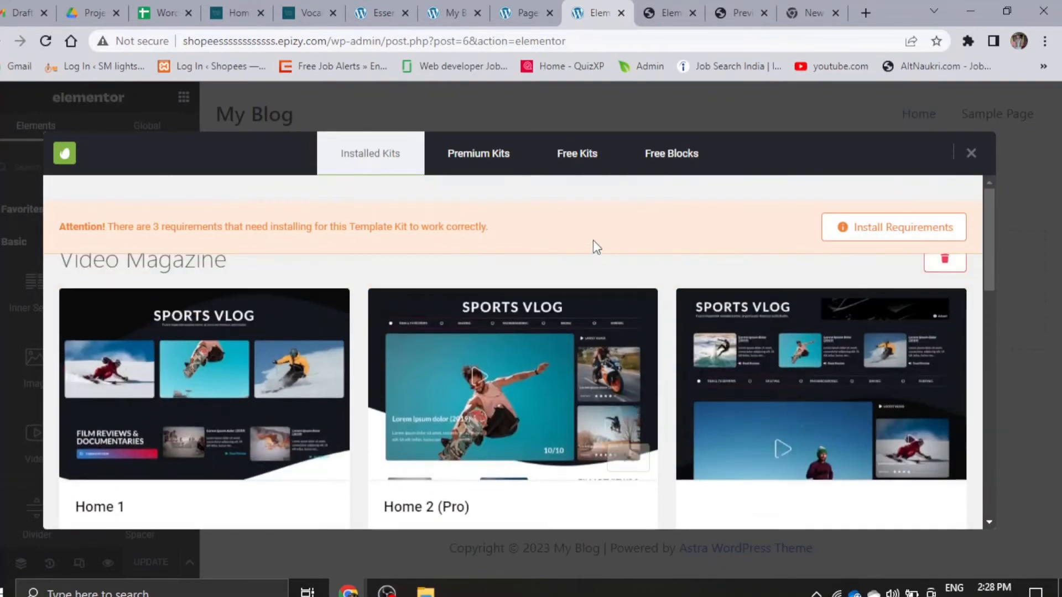
pyautogui.scroll(-1, 220, 404)
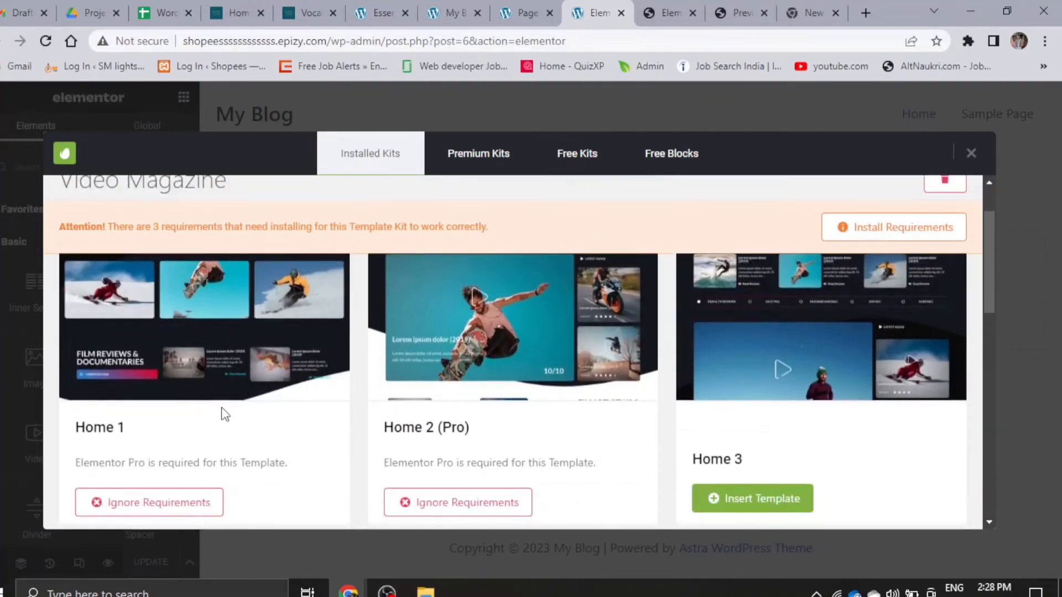
pyautogui.scroll(1, 766, 434)
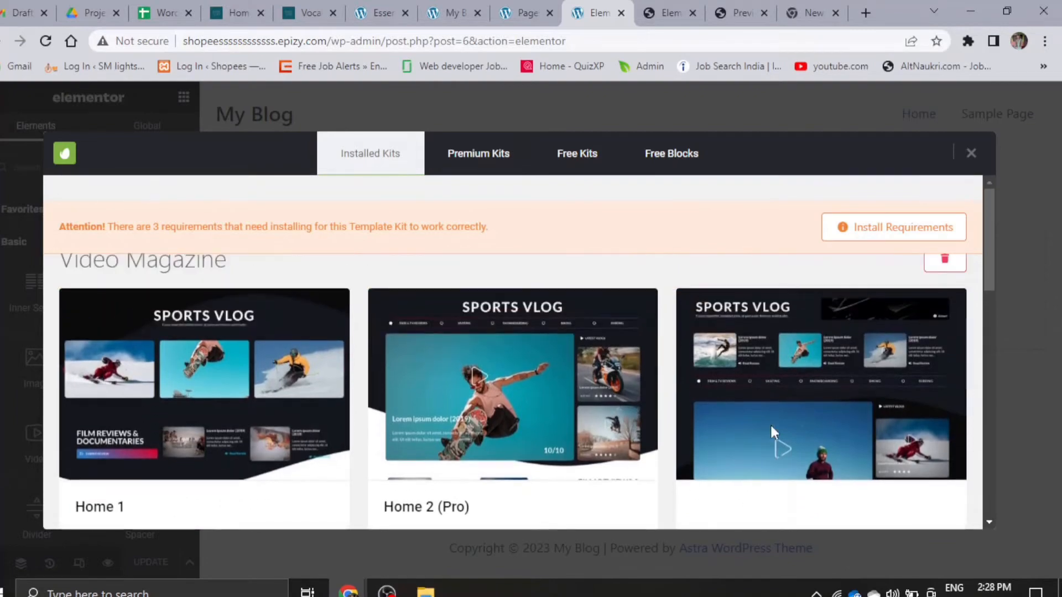
pyautogui.scroll(-2, 509, 396)
pyautogui.scroll(-2, 247, 515)
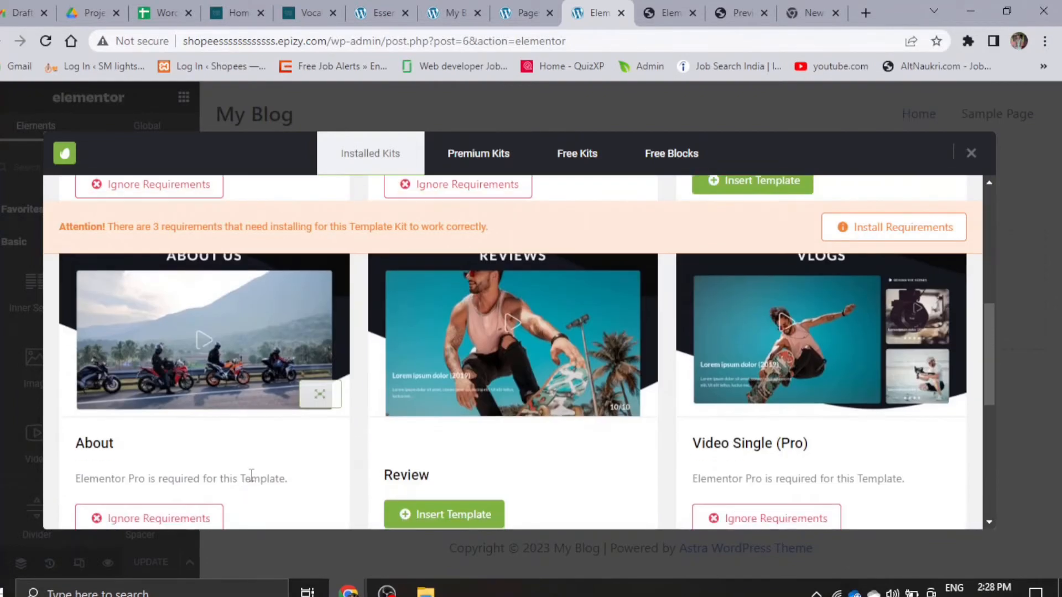
pyautogui.scroll(4, 238, 470)
pyautogui.scroll(-1, 225, 406)
pyautogui.scroll(-1, 224, 400)
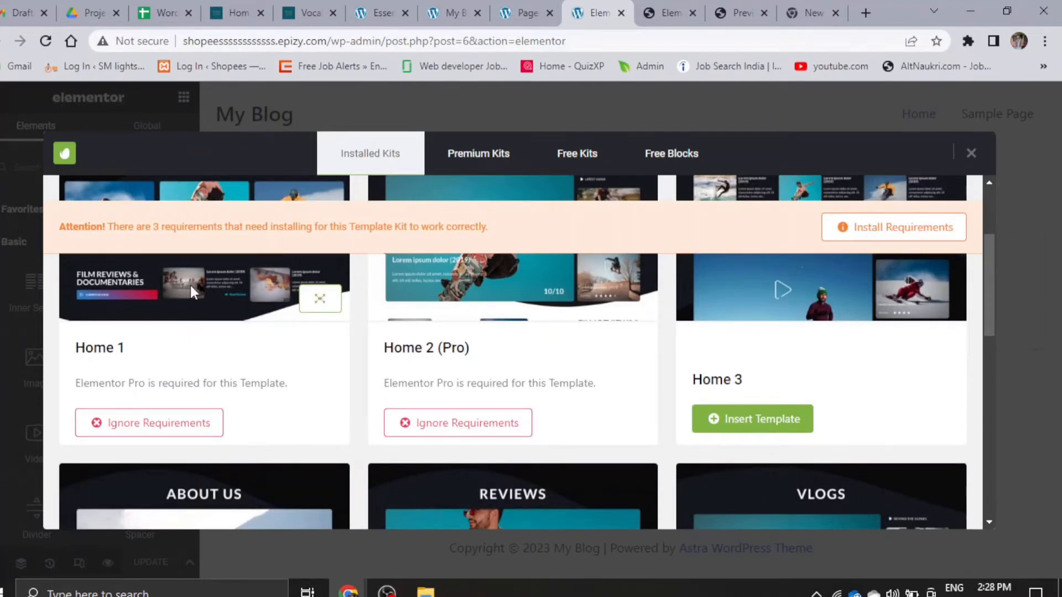
# - Enlarge the Home 1 template and insert it into the page, looking over its design during the import
pyautogui.click(320, 299)
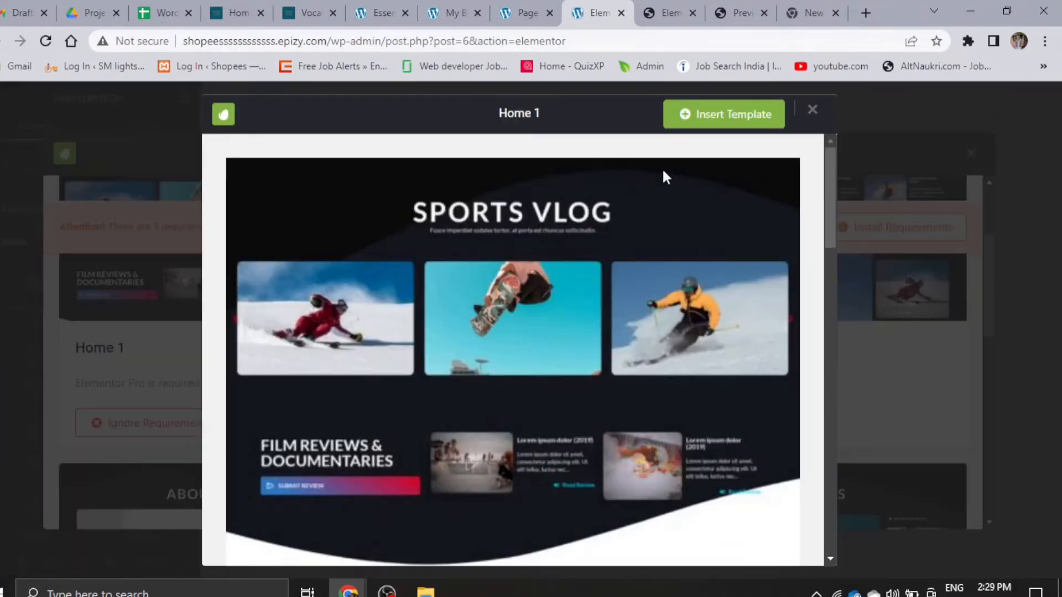
pyautogui.click(710, 122)
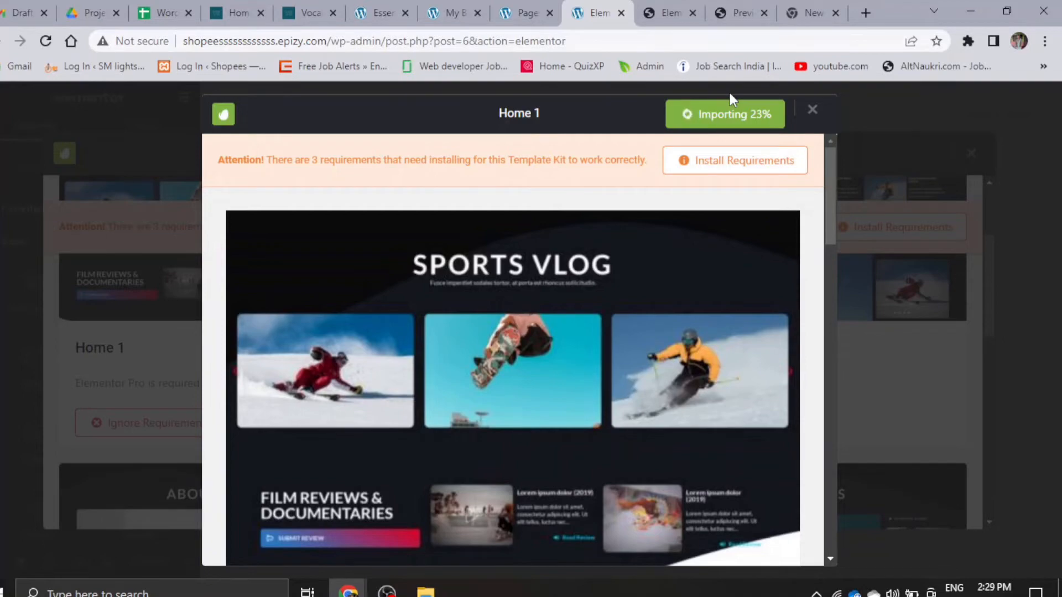
pyautogui.scroll(-5, 562, 361)
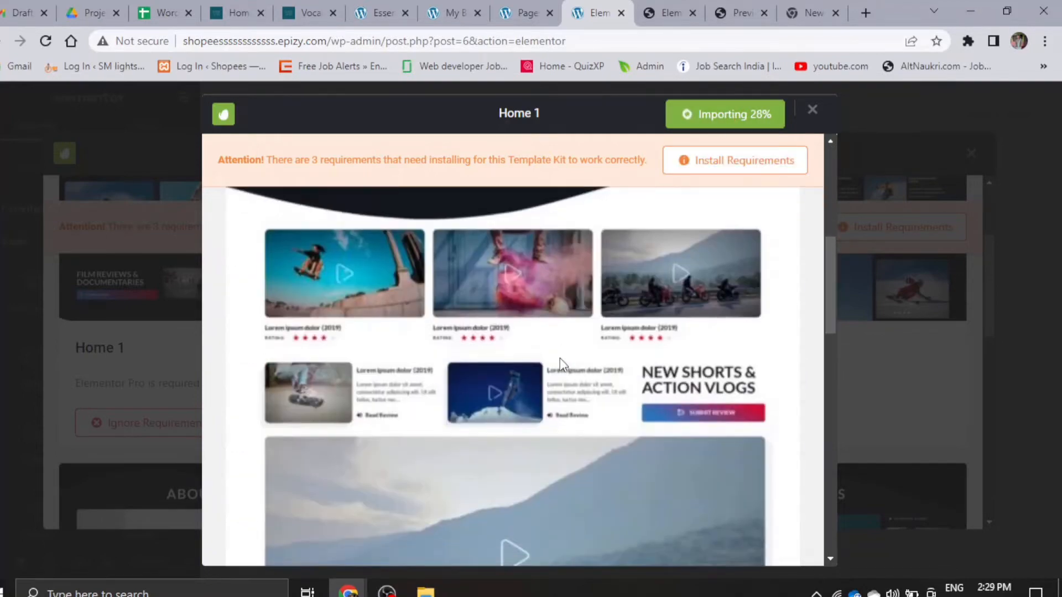
pyautogui.scroll(-7, 523, 400)
pyautogui.scroll(8, 523, 400)
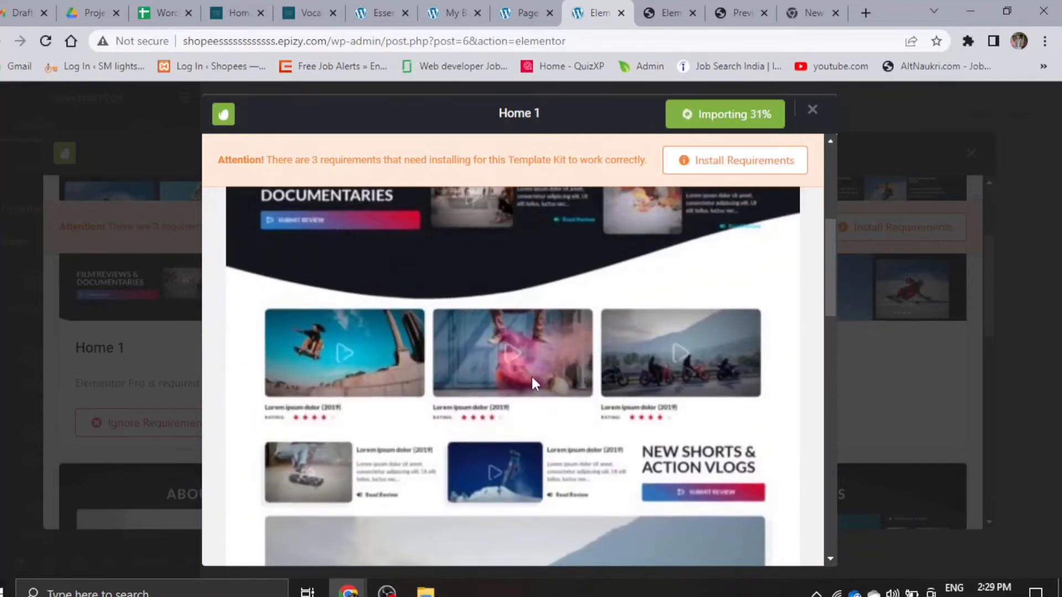
pyautogui.scroll(5, 537, 376)
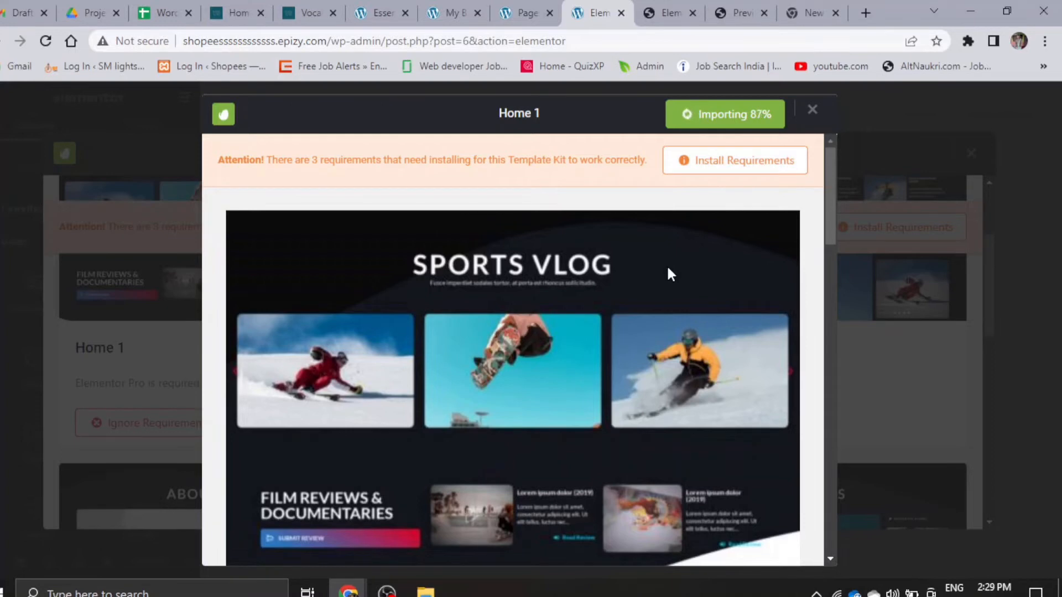
# - Examine the inserted Home 1 template on the page canvas, from the Sports Vlog header to the footer section
pyautogui.scroll(-5, 667, 266)
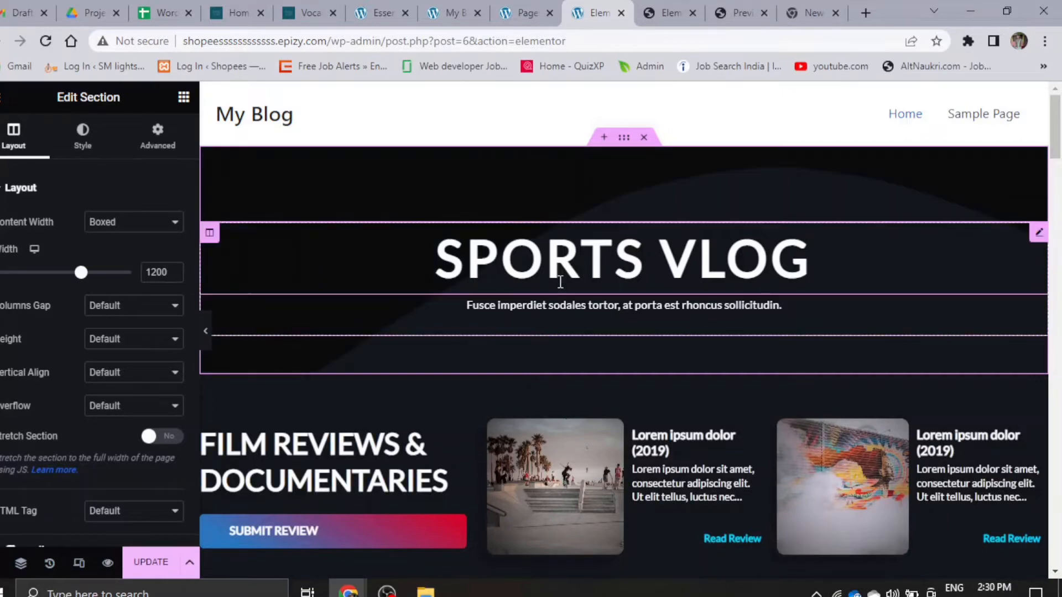
pyautogui.scroll(-5, 541, 320)
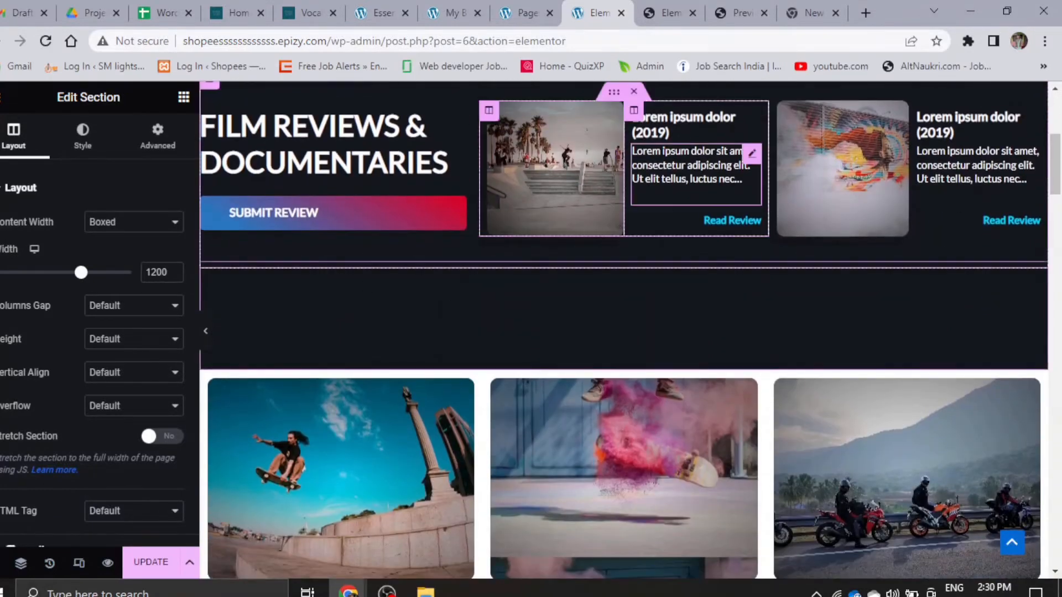
pyautogui.scroll(-5, 699, 301)
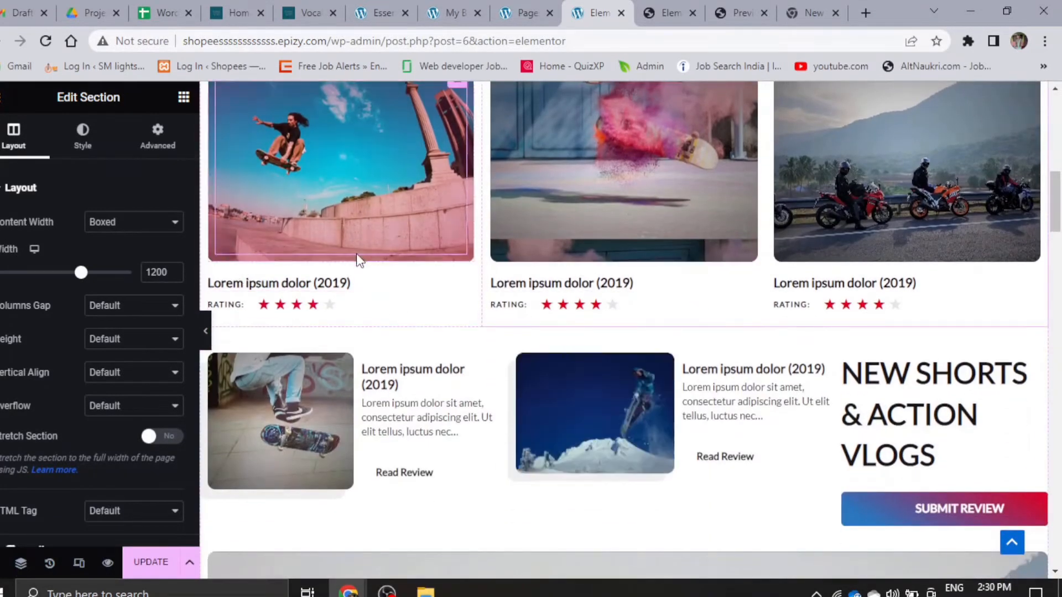
pyautogui.scroll(-4, 356, 260)
pyautogui.scroll(6, 357, 268)
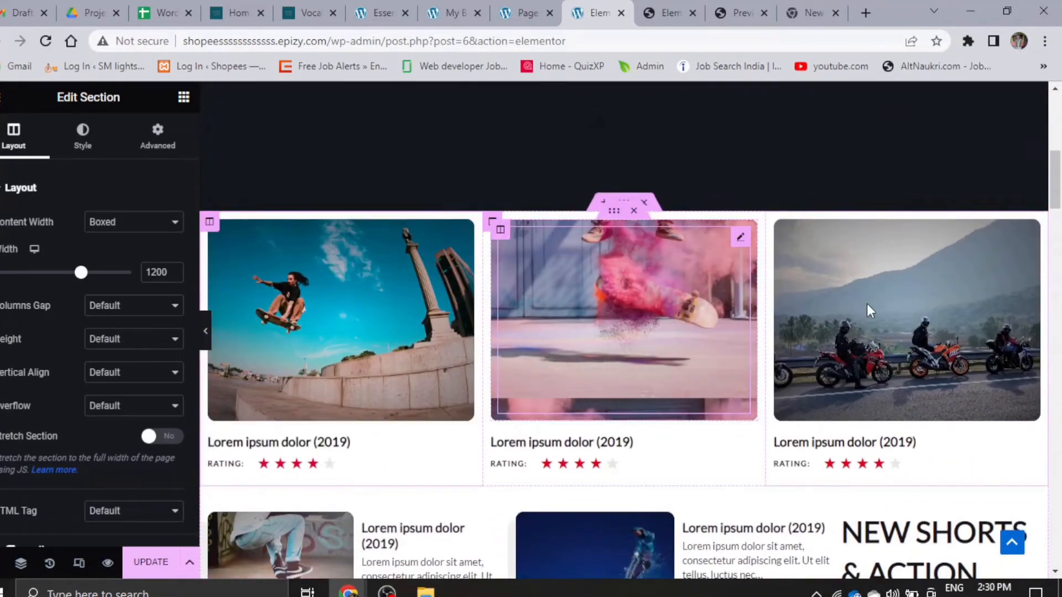
pyautogui.scroll(-7, 830, 343)
pyautogui.scroll(-8, 711, 279)
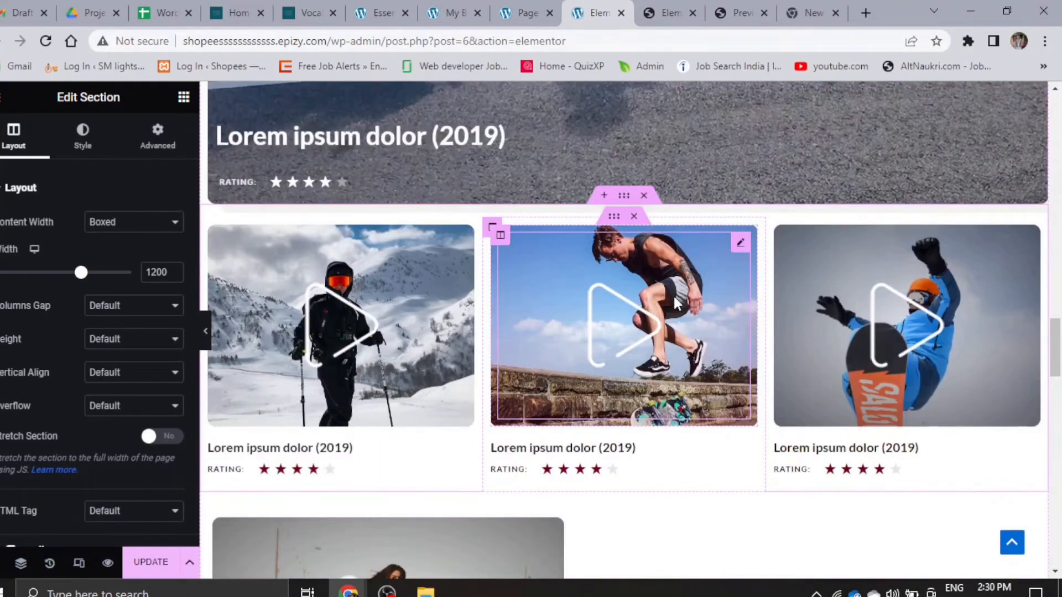
pyautogui.scroll(4, 672, 294)
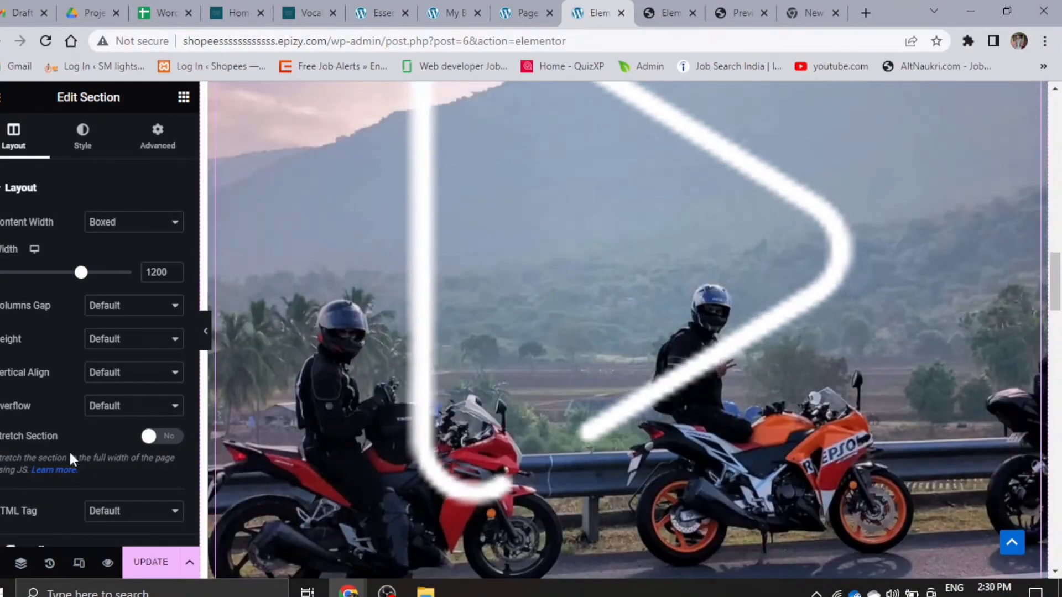
pyautogui.scroll(-6, 626, 403)
pyautogui.scroll(-10, 627, 401)
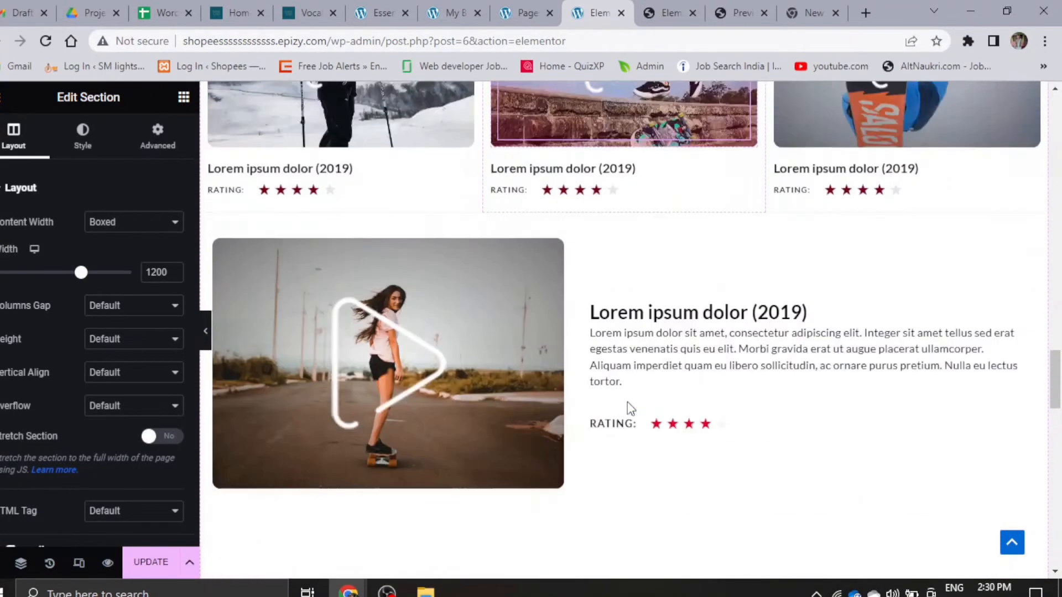
pyautogui.scroll(-12, 585, 399)
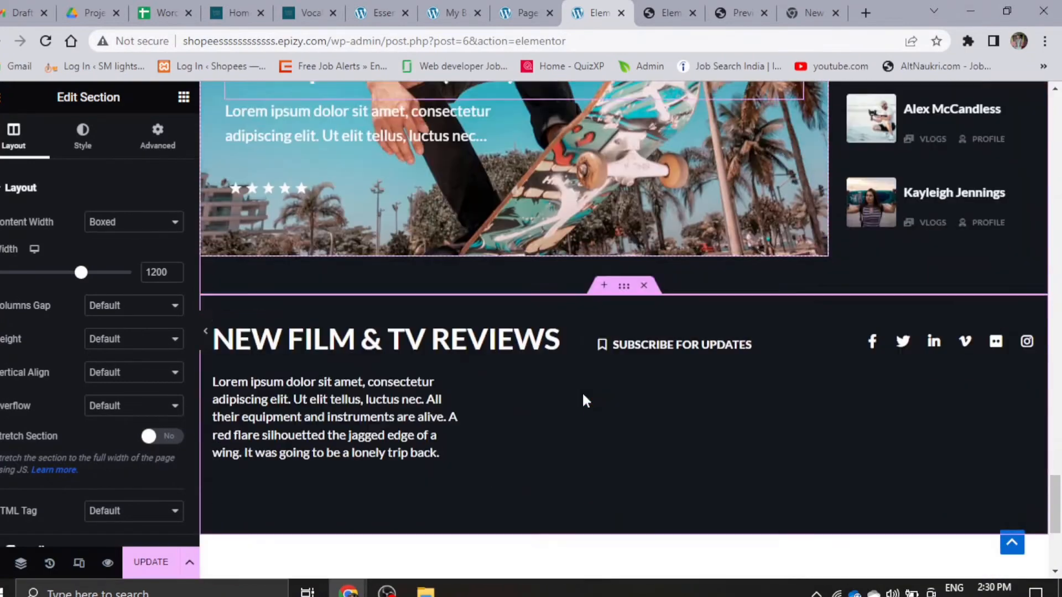
# - Save the Home page's changes in Elementor and reload its live version in the incognito browser window
pyautogui.scroll(4, 585, 400)
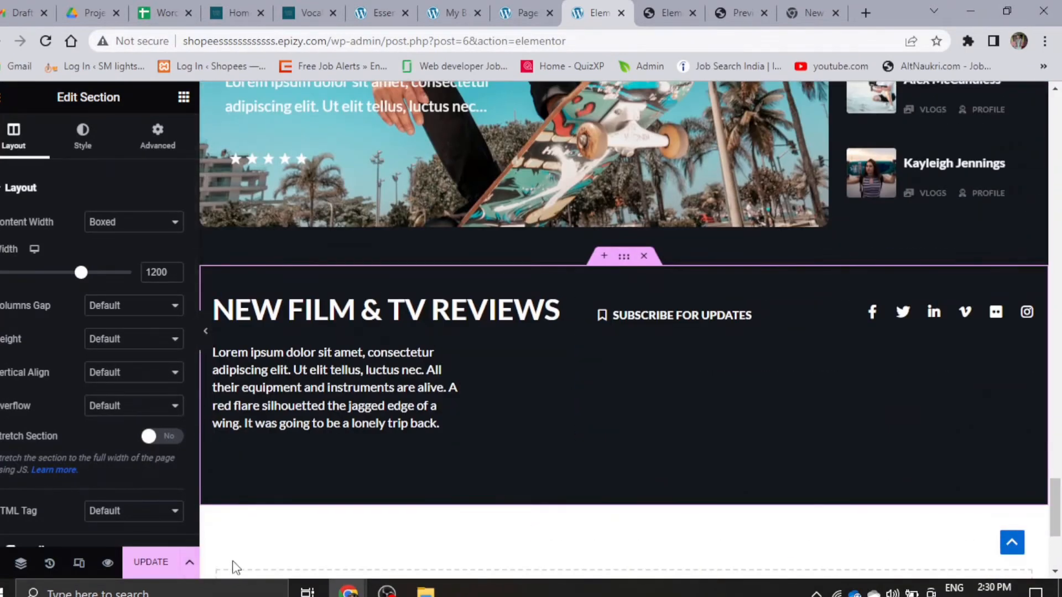
pyautogui.click(163, 569)
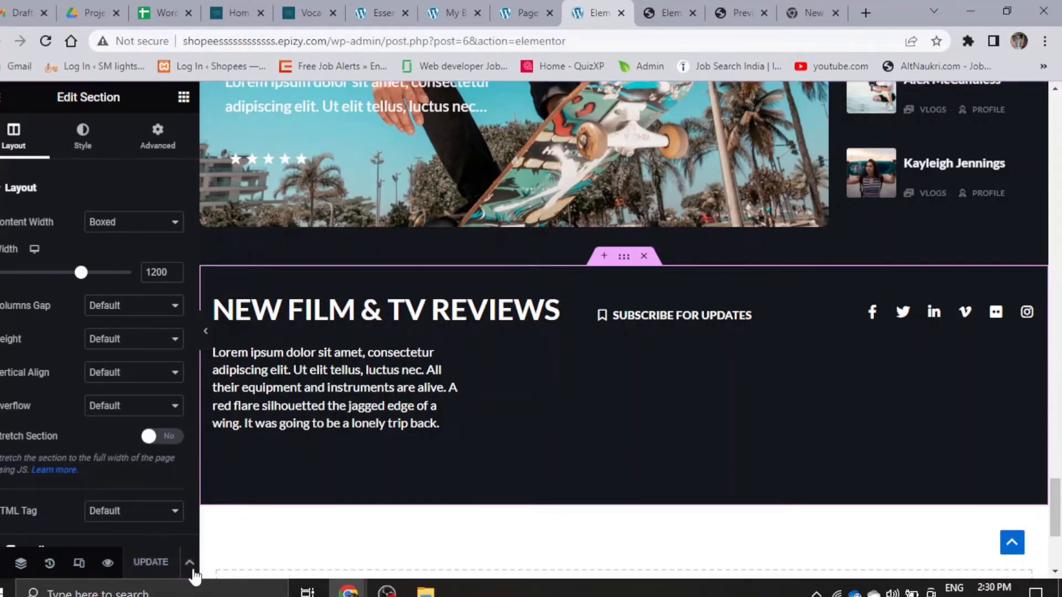
pyautogui.moveTo(348, 591)
pyautogui.click(435, 541)
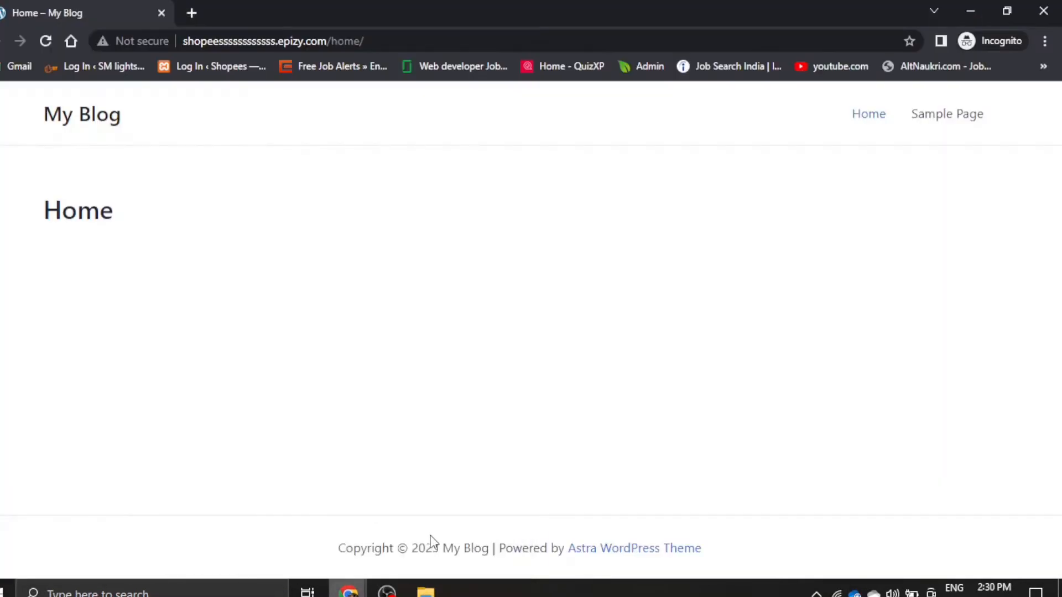
pyautogui.click(44, 41)
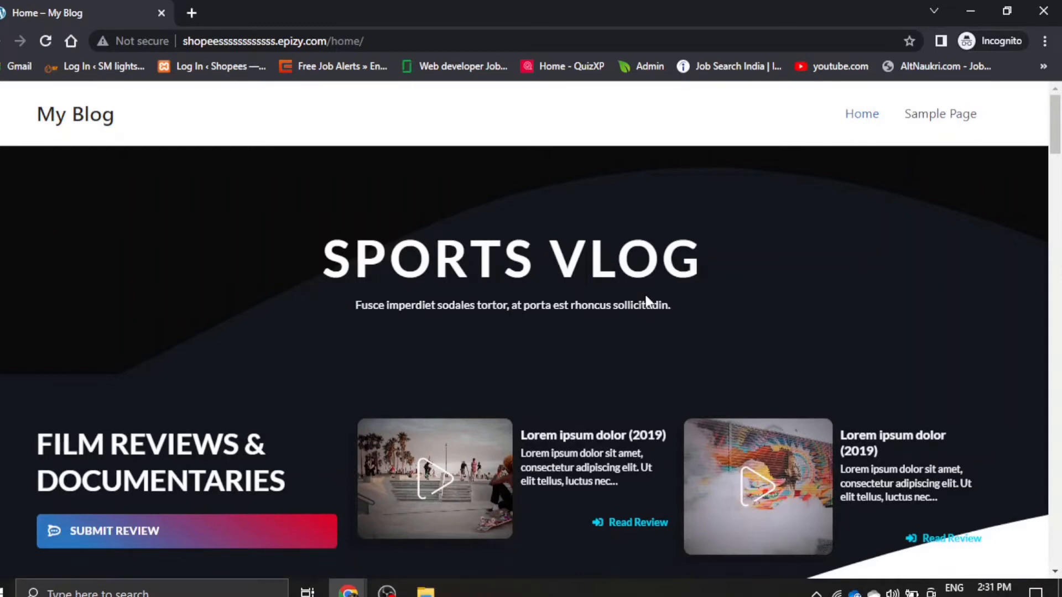
# - Examine the live Home page from the Sports Vlog header down to the footer section
pyautogui.scroll(-7, 315, 456)
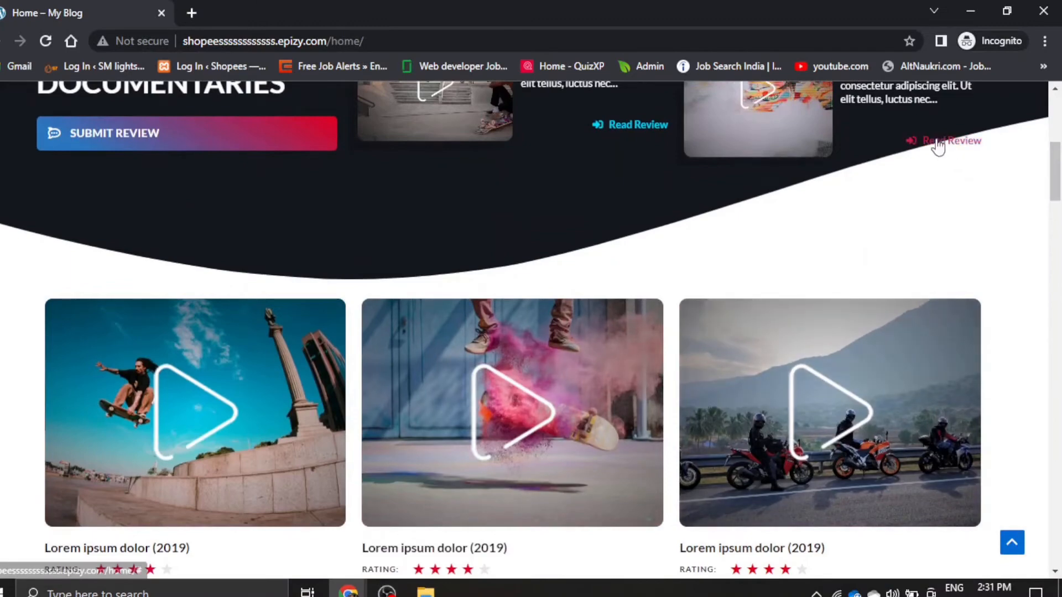
pyautogui.scroll(-1, 466, 390)
pyautogui.scroll(-4, 466, 391)
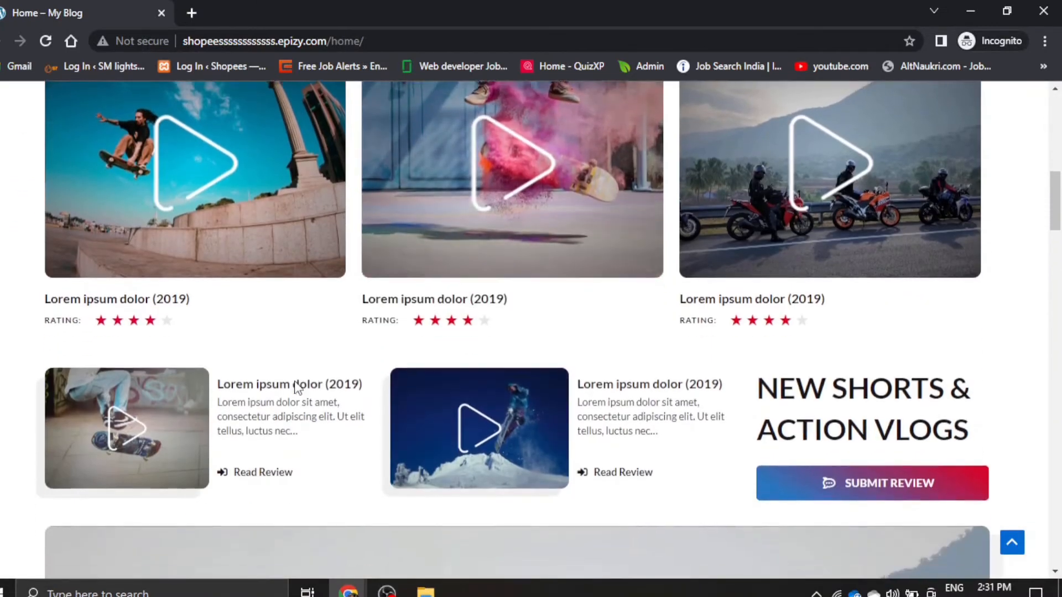
pyautogui.scroll(-5, 297, 381)
pyautogui.scroll(7, 294, 385)
pyautogui.scroll(-12, 319, 385)
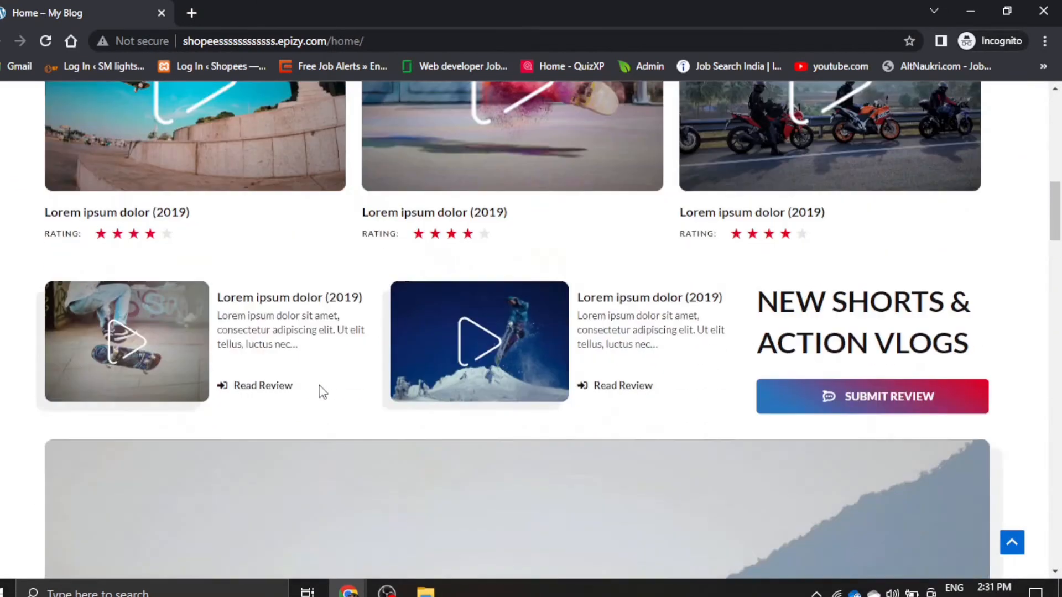
pyautogui.scroll(-12, 486, 360)
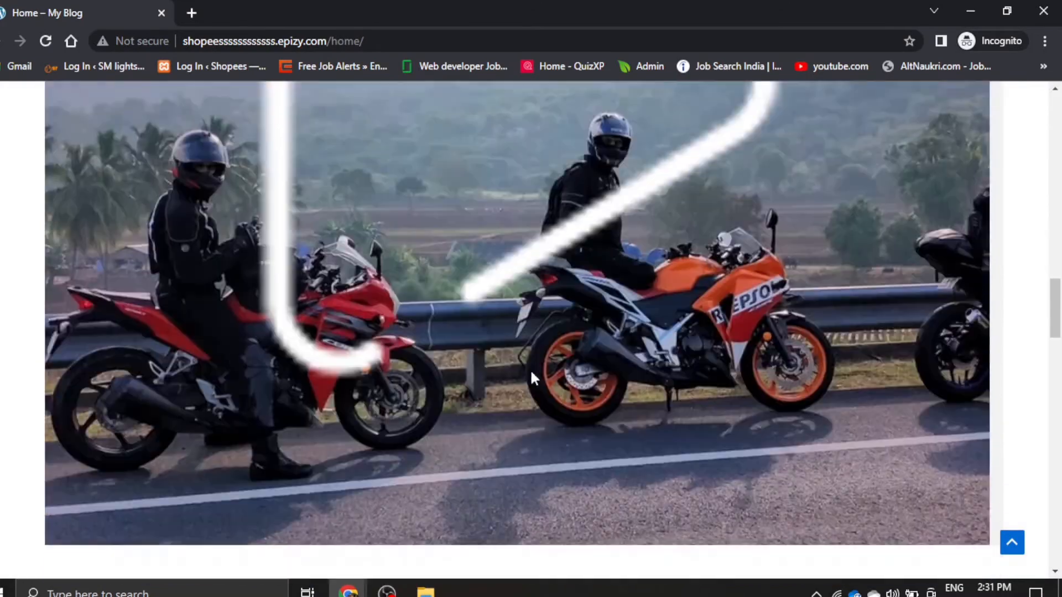
pyautogui.scroll(-20, 279, 381)
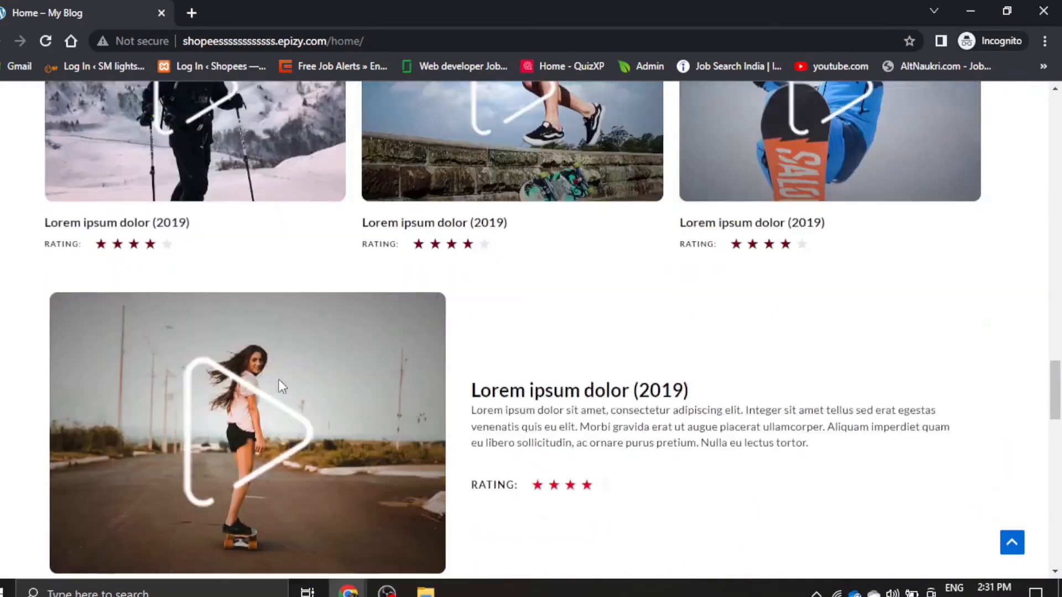
pyautogui.scroll(-2, 279, 380)
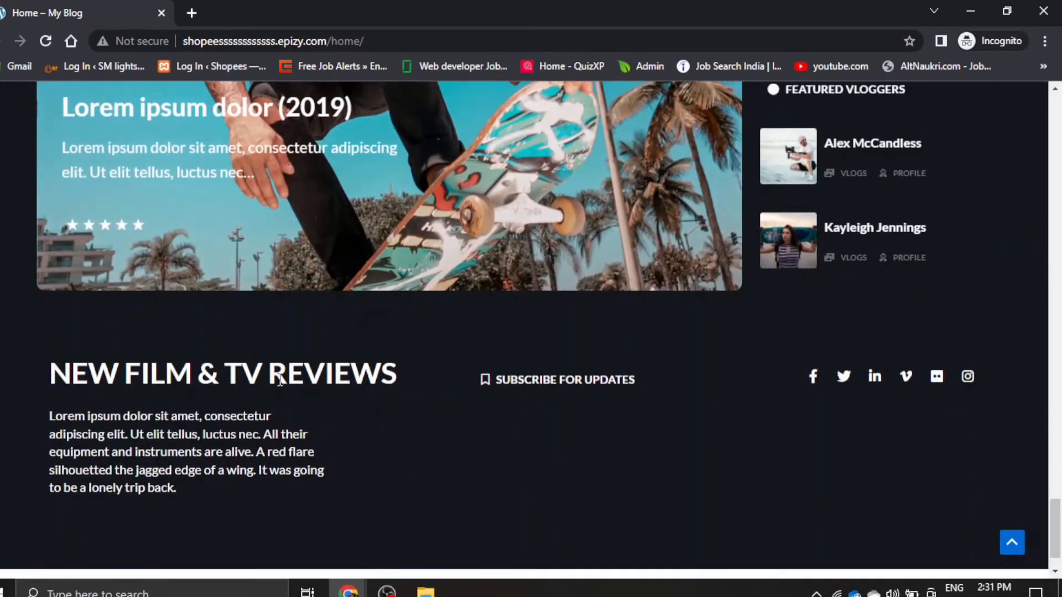
pyautogui.scroll(-3, 279, 381)
pyautogui.scroll(9, 280, 378)
pyautogui.scroll(20, 280, 378)
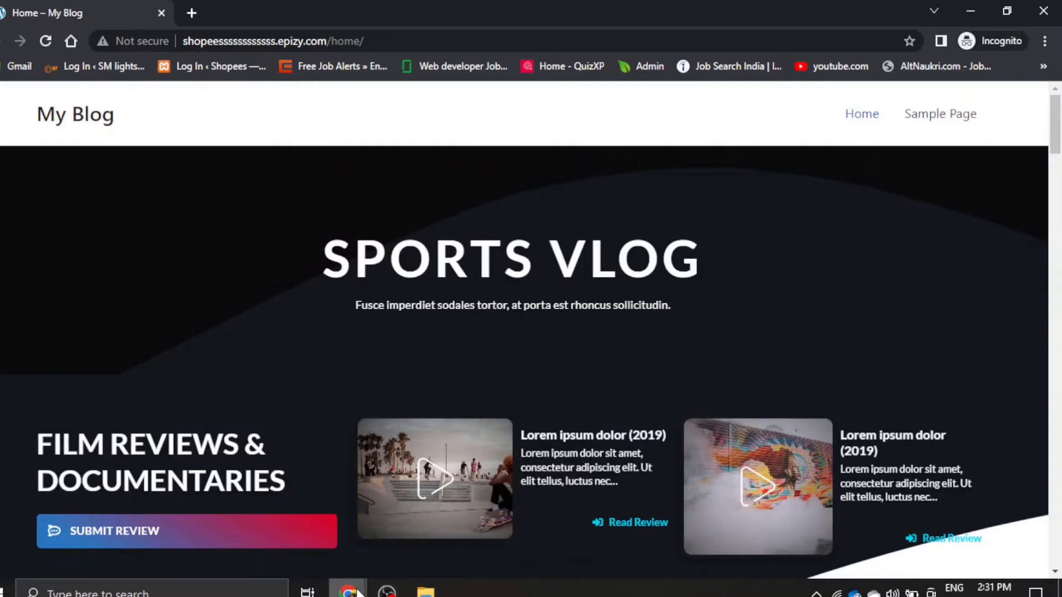
# - Return to the WordPress admin's Pages list, add a new page titled "About us" and publish it
pyautogui.moveTo(348, 591)
pyautogui.click(319, 547)
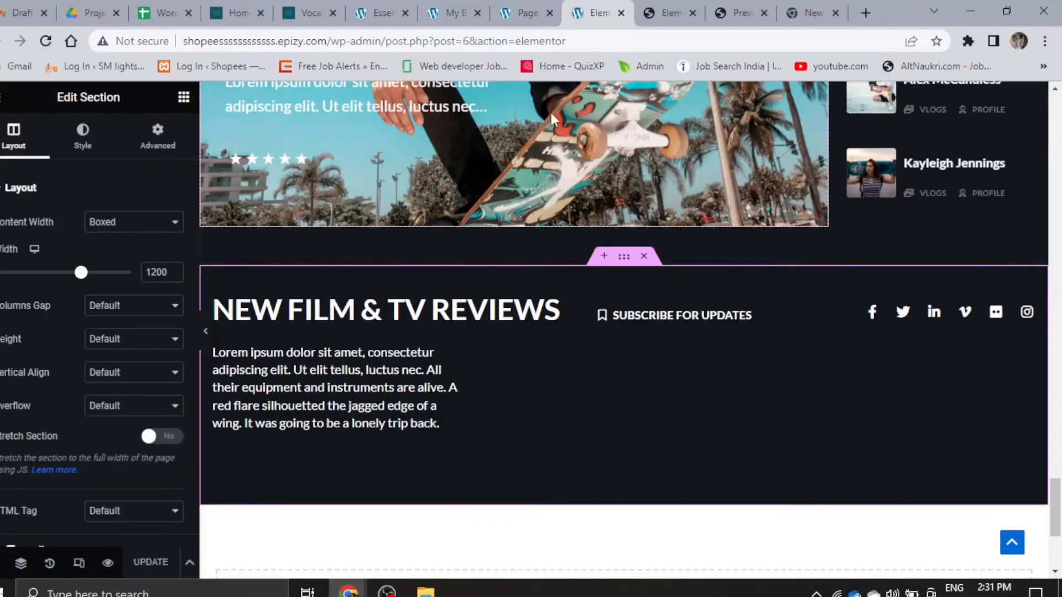
pyautogui.click(527, 12)
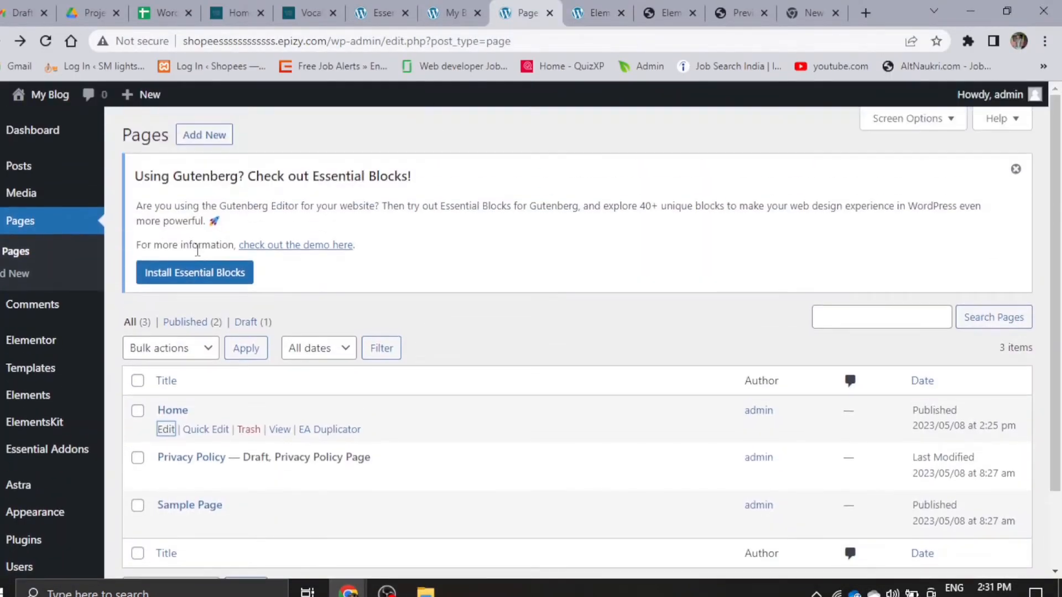
pyautogui.click(215, 147)
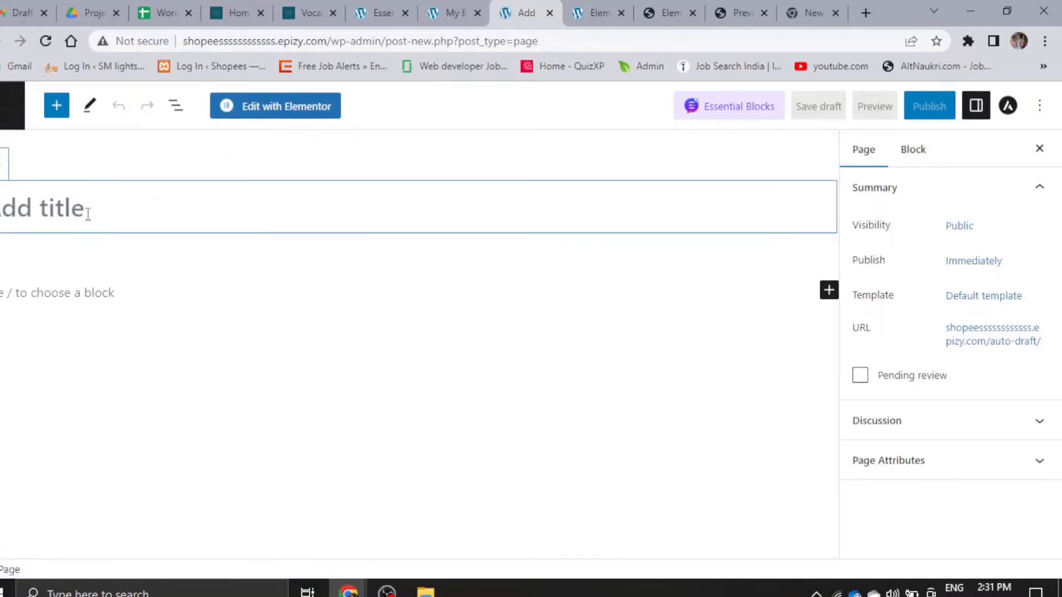
pyautogui.write('A')
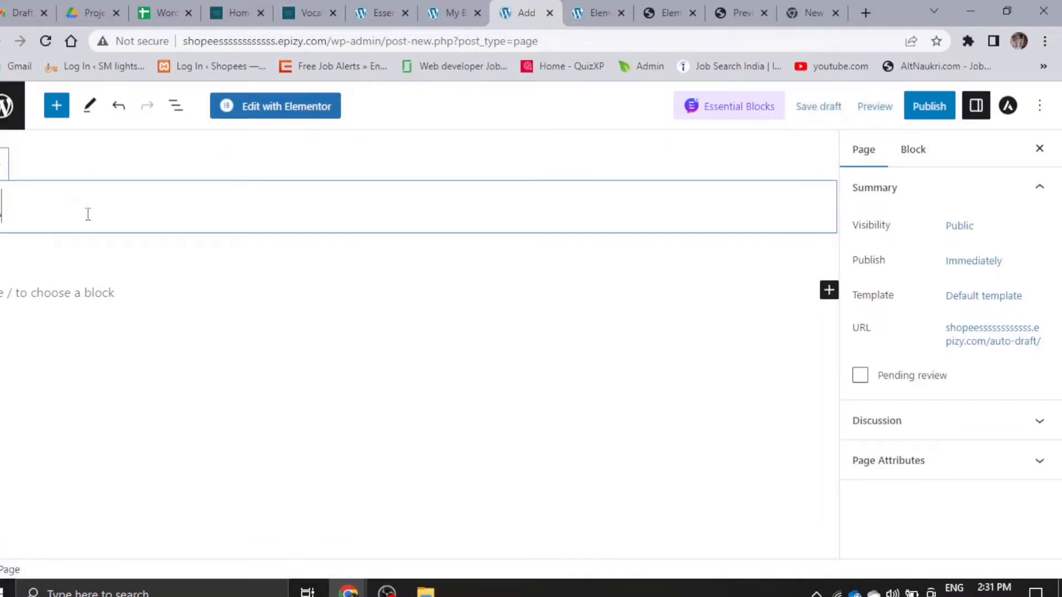
pyautogui.write('bout us')
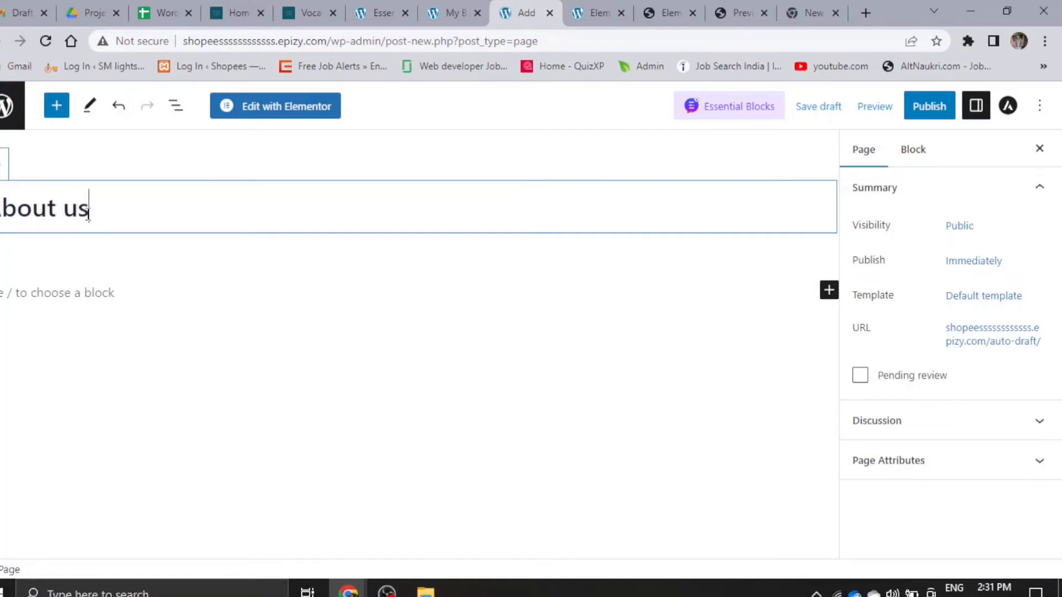
pyautogui.click(939, 105)
pyautogui.click(938, 105)
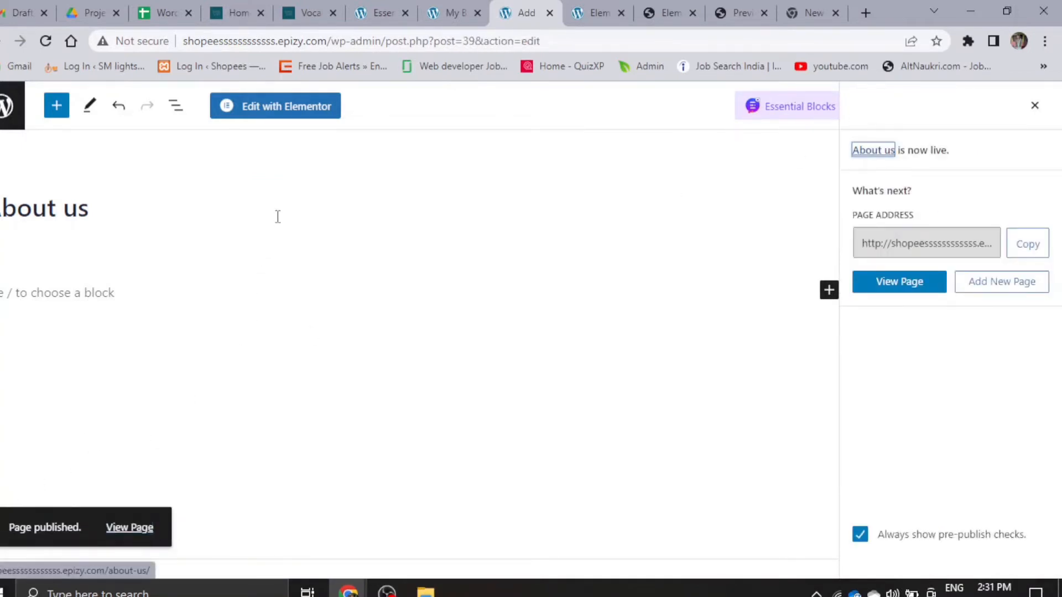
# - Edit the About us page with Elementor, set its page layout to Elementor Full Width and save the update
pyautogui.click(287, 109)
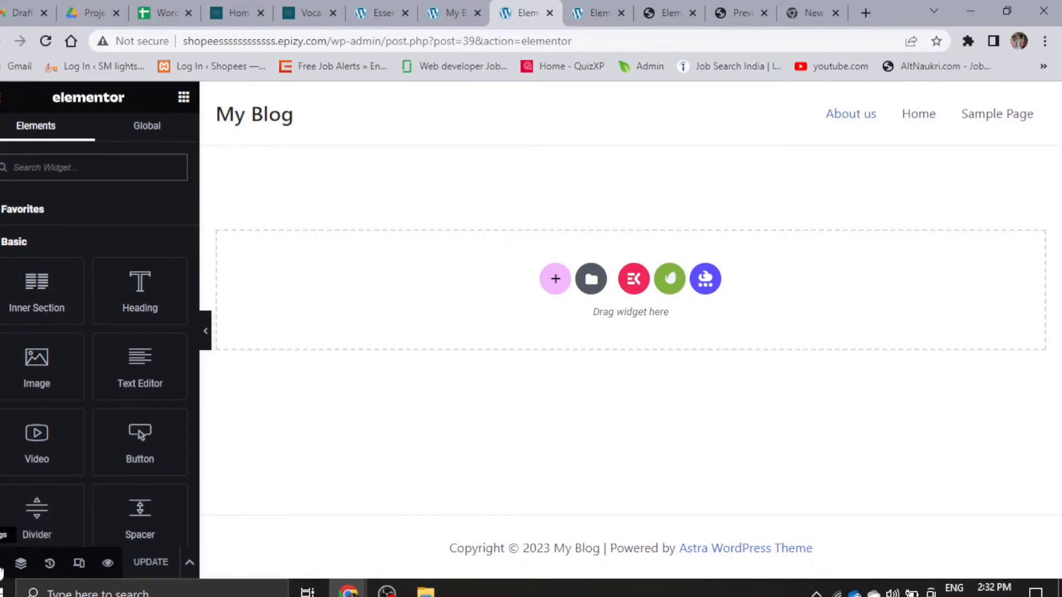
pyautogui.click(2, 571)
pyautogui.click(146, 472)
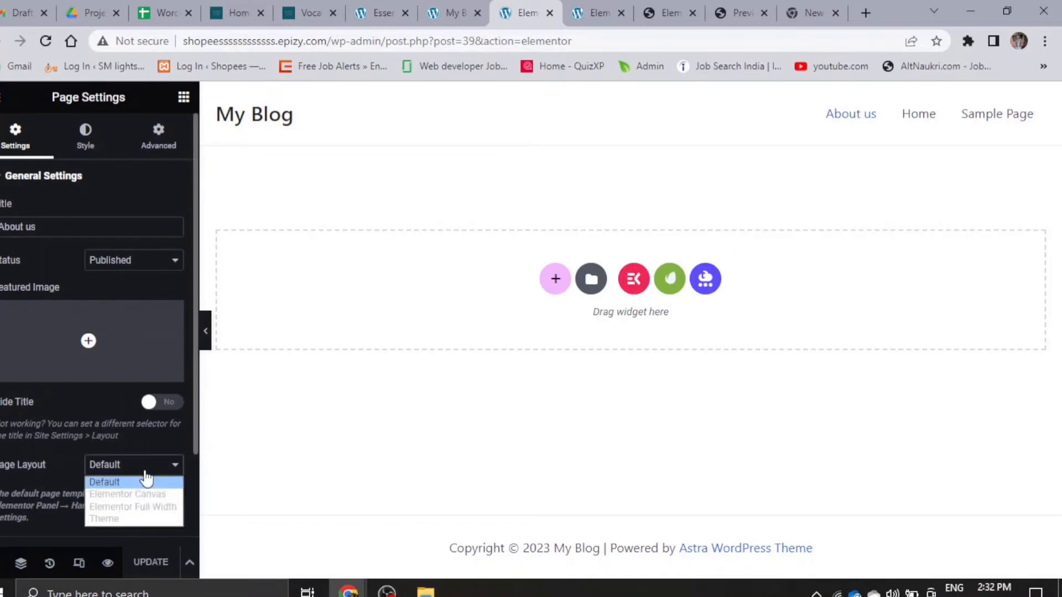
pyautogui.click(150, 507)
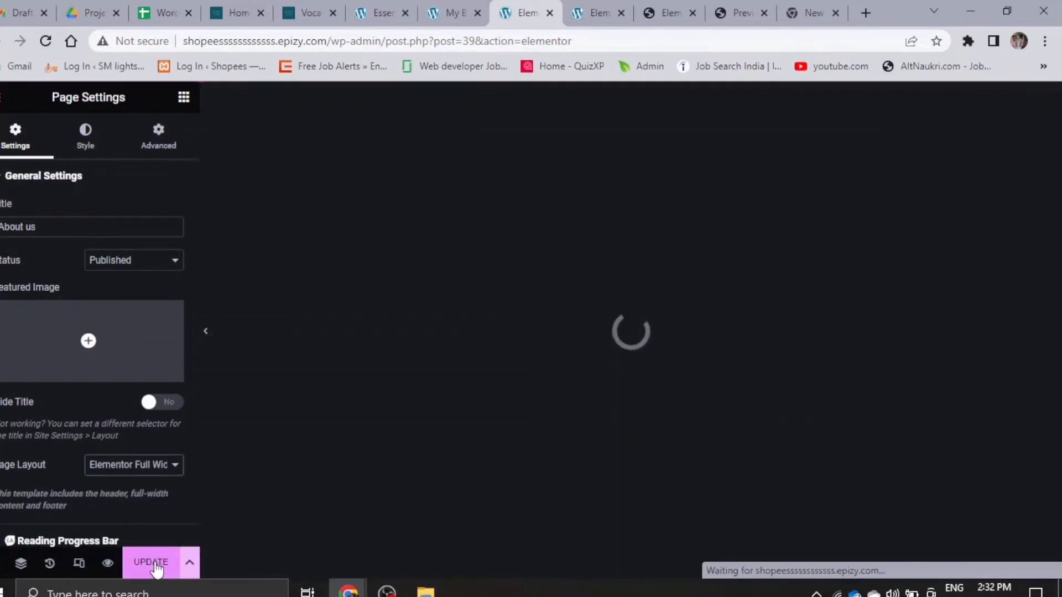
pyautogui.click(152, 562)
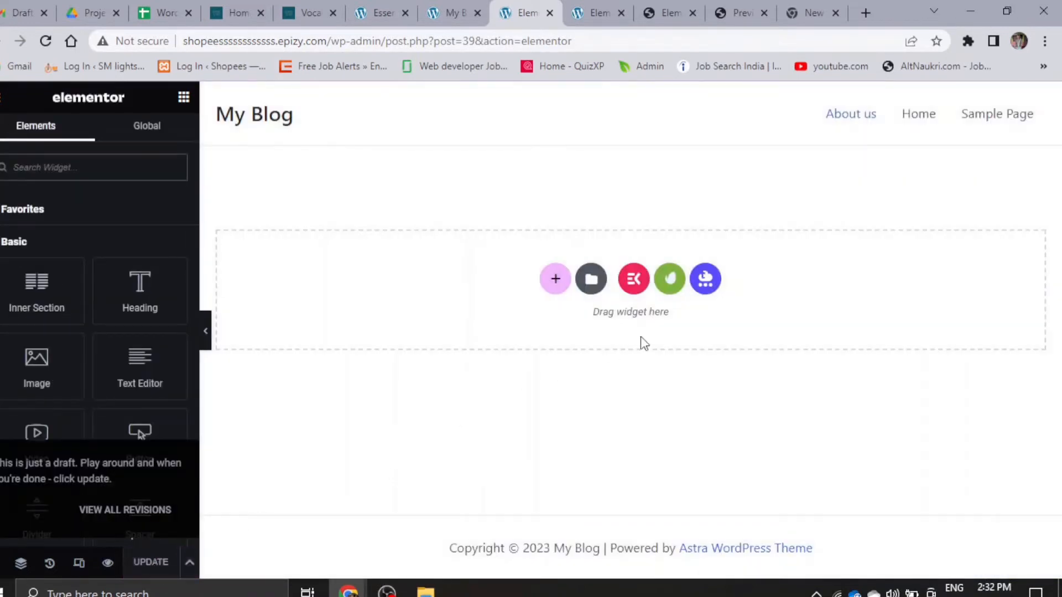
# - Open the installed Video Magazine kit from the Envato template library on the About us page
pyautogui.click(669, 280)
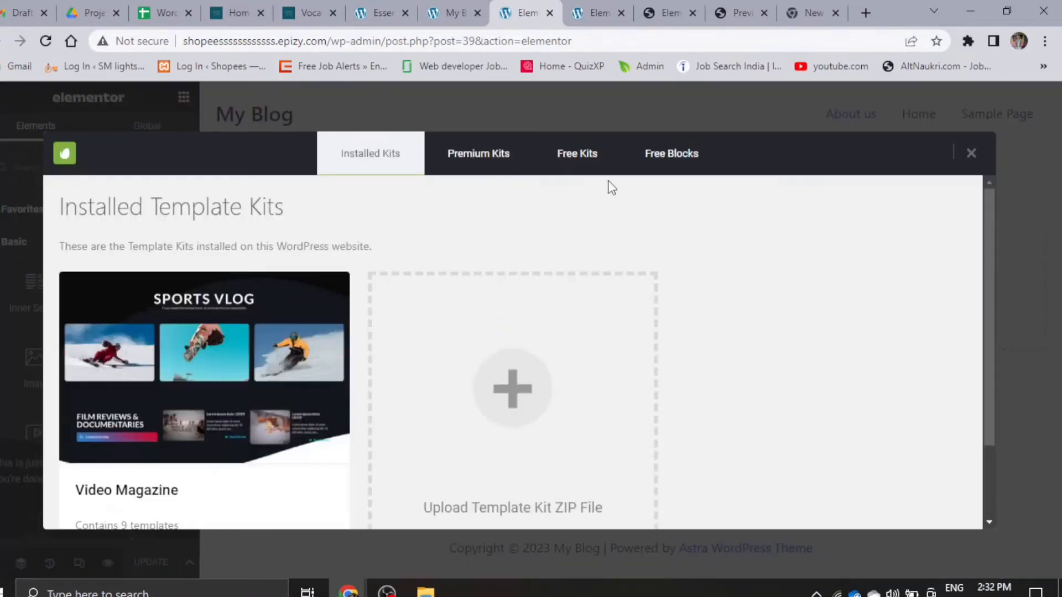
pyautogui.scroll(-2, 141, 467)
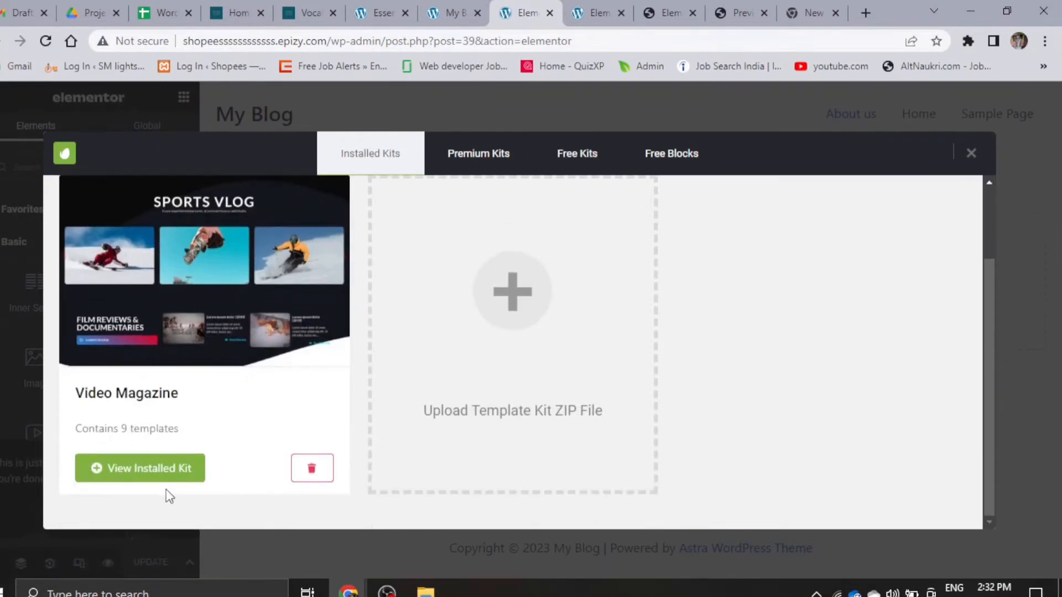
pyautogui.click(159, 470)
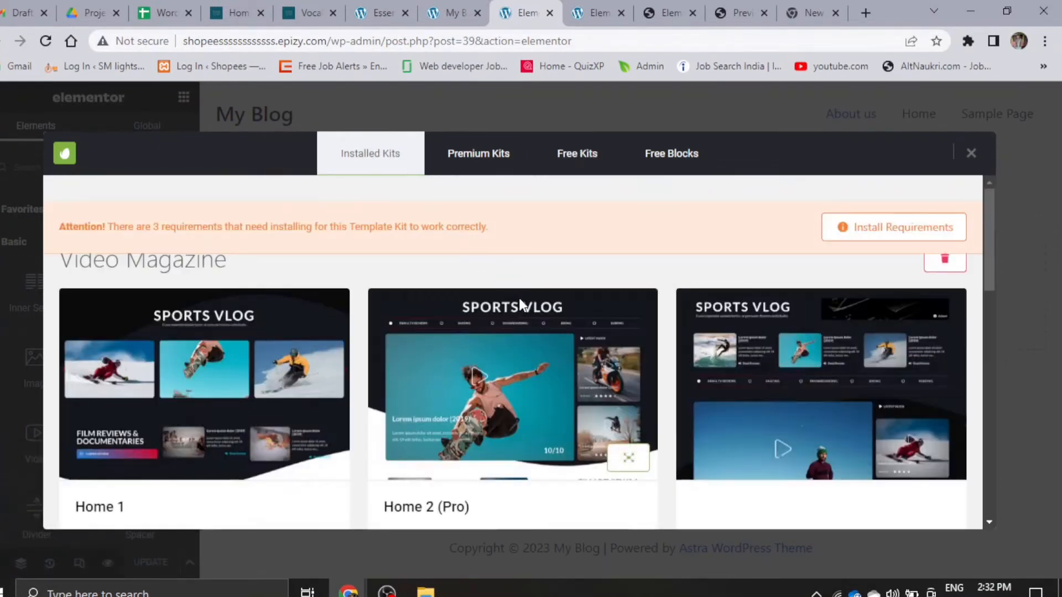
# - Find the kit's About template, ignore its Elementor Pro requirement and insert it into the page
pyautogui.scroll(-3, 478, 360)
pyautogui.scroll(-5, 523, 414)
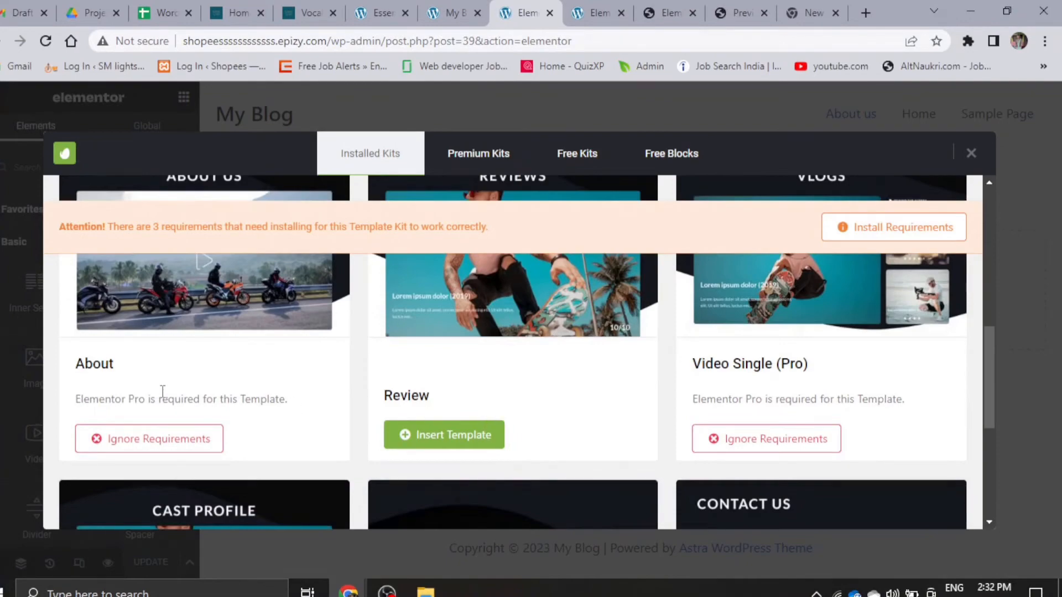
pyautogui.scroll(-4, 226, 390)
pyautogui.scroll(4, 226, 389)
pyautogui.scroll(-4, 194, 426)
pyautogui.scroll(9, 194, 421)
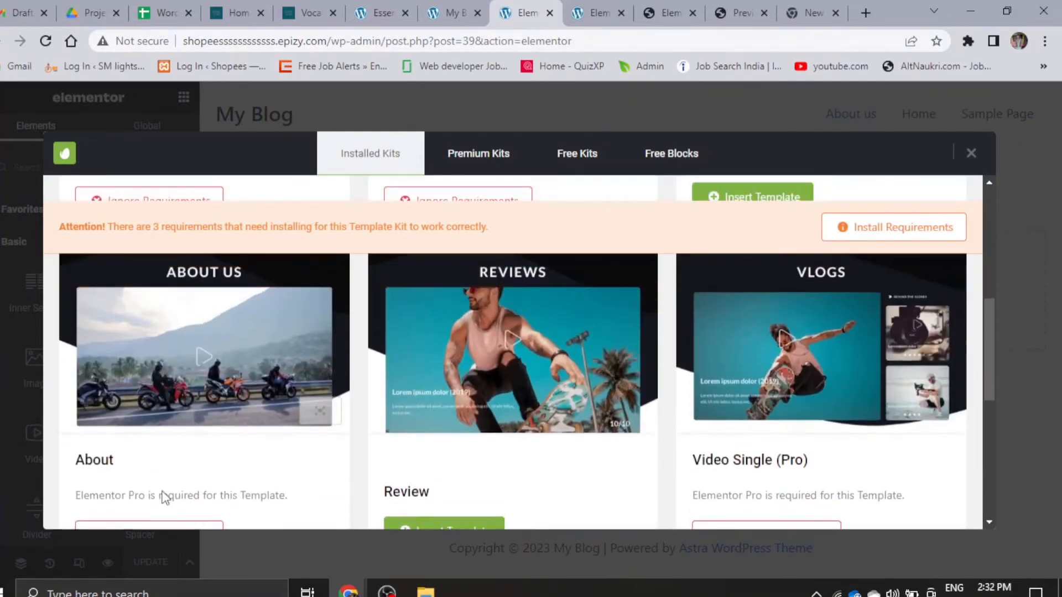
pyautogui.scroll(-2, 157, 496)
pyautogui.scroll(-1, 152, 491)
pyautogui.click(154, 462)
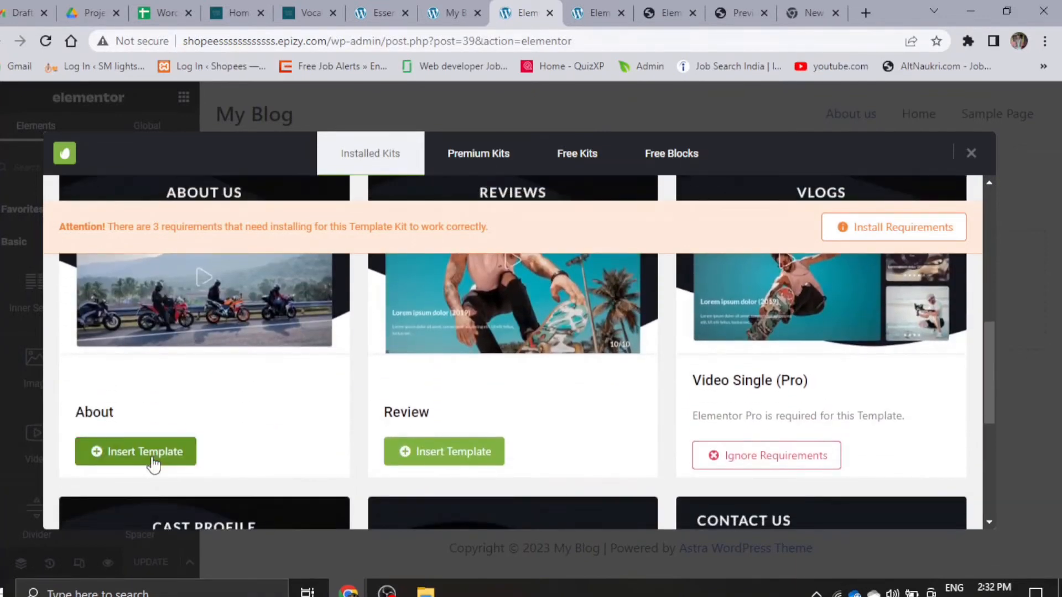
pyautogui.click(152, 457)
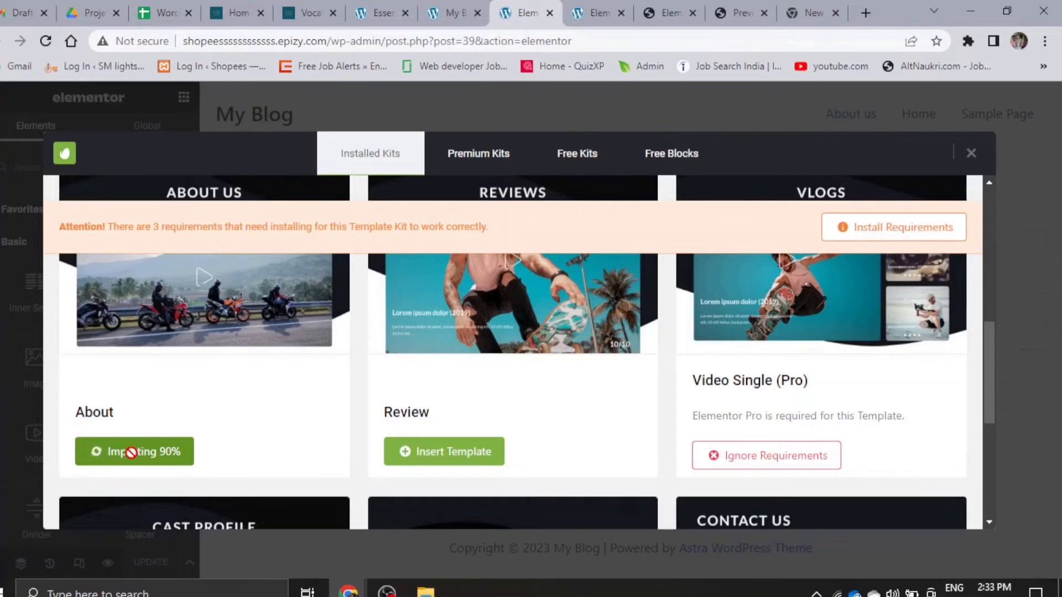
# - Examine the inserted About template on the page canvas, from the About Us header to the bottom section
pyautogui.scroll(-1, 131, 453)
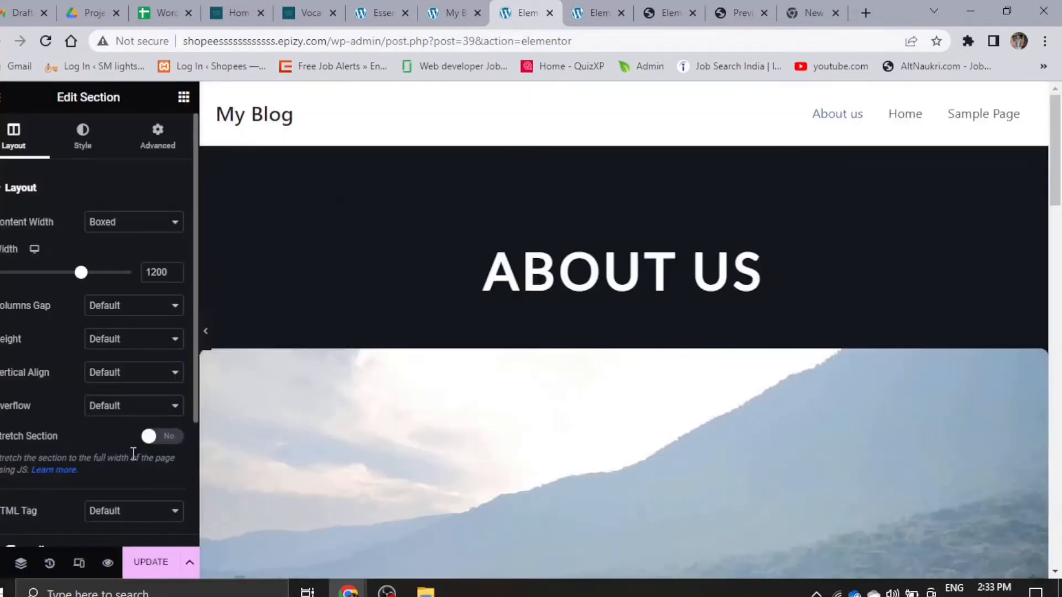
pyautogui.scroll(-5, 612, 354)
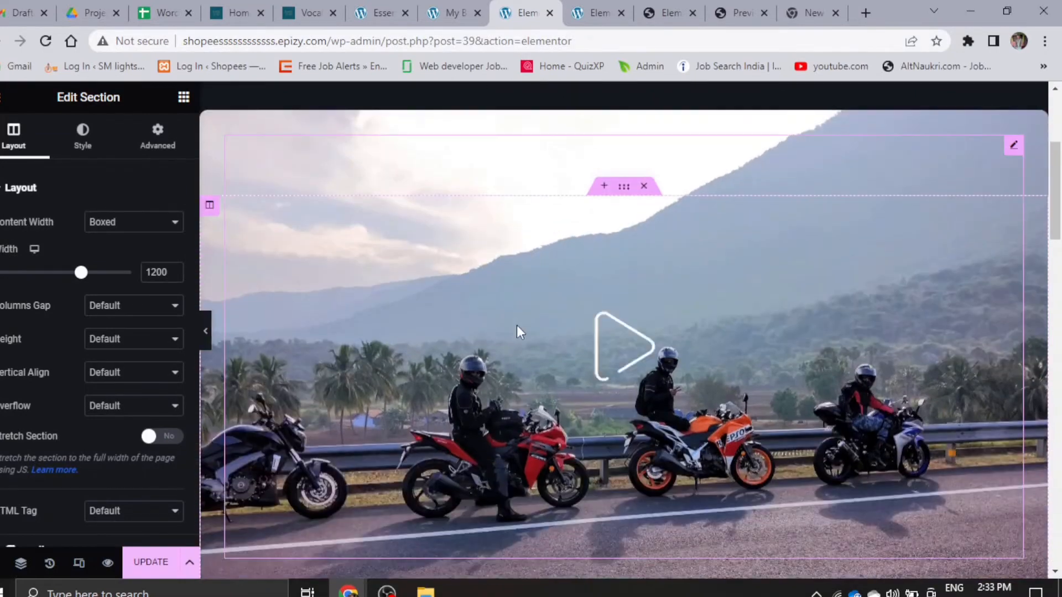
pyautogui.scroll(-2, 534, 421)
pyautogui.scroll(5, 608, 329)
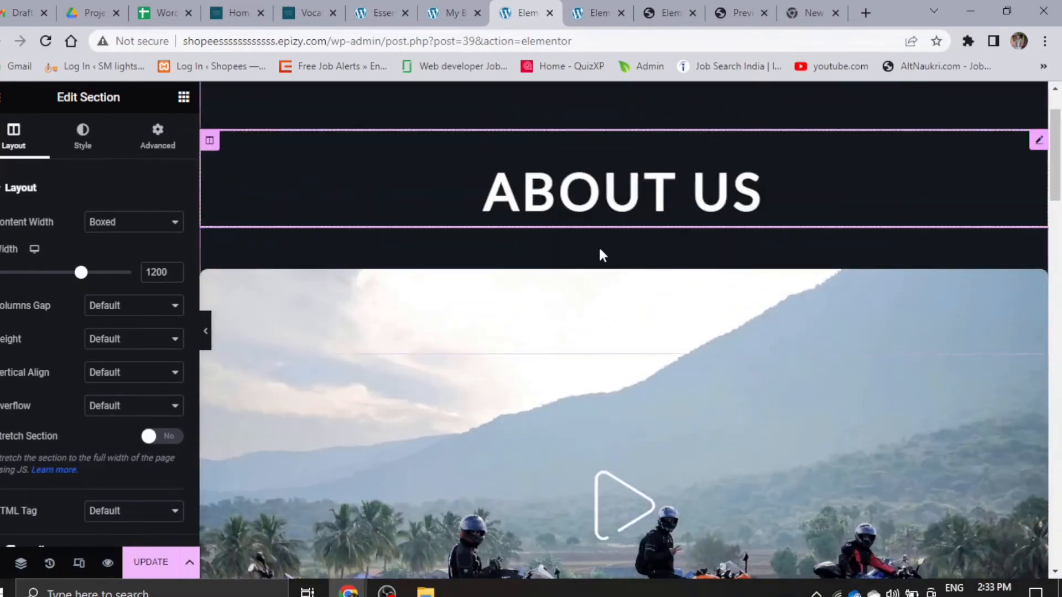
pyautogui.scroll(-3, 599, 254)
pyautogui.scroll(-4, 593, 303)
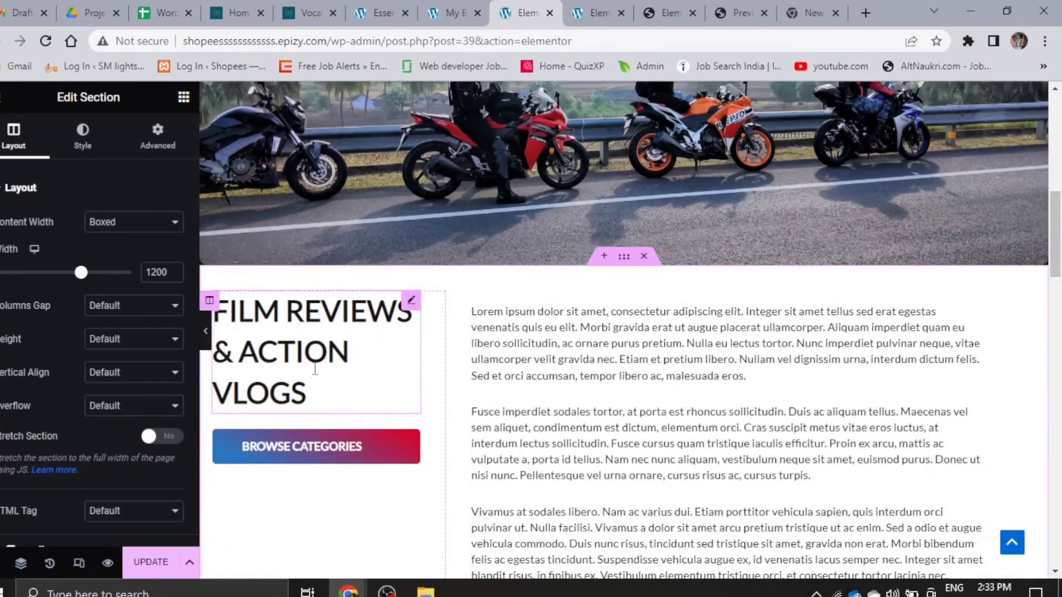
pyautogui.scroll(-5, 533, 389)
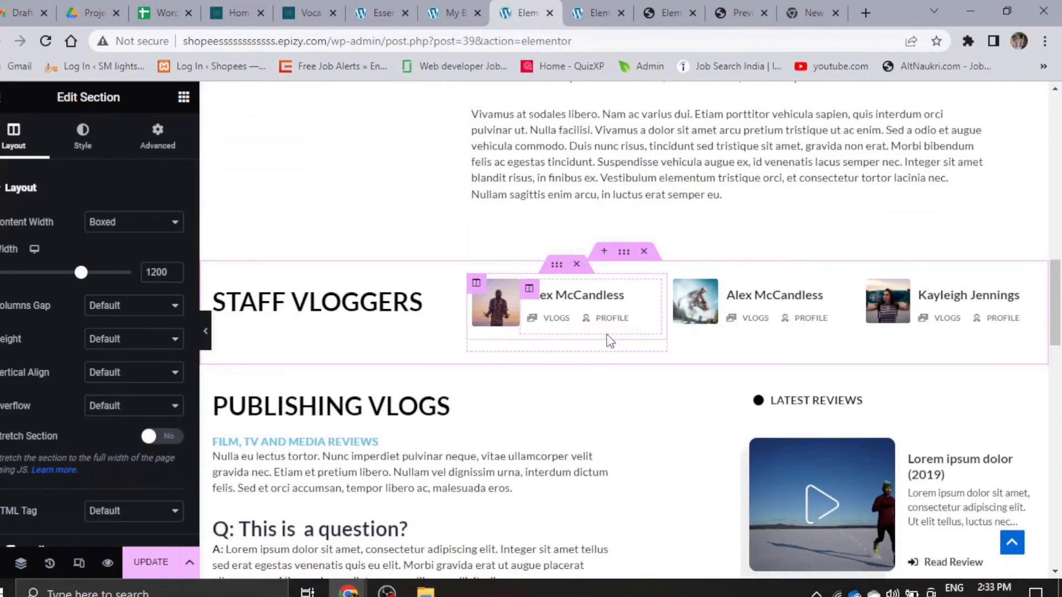
pyautogui.scroll(-6, 606, 343)
pyautogui.scroll(-10, 602, 347)
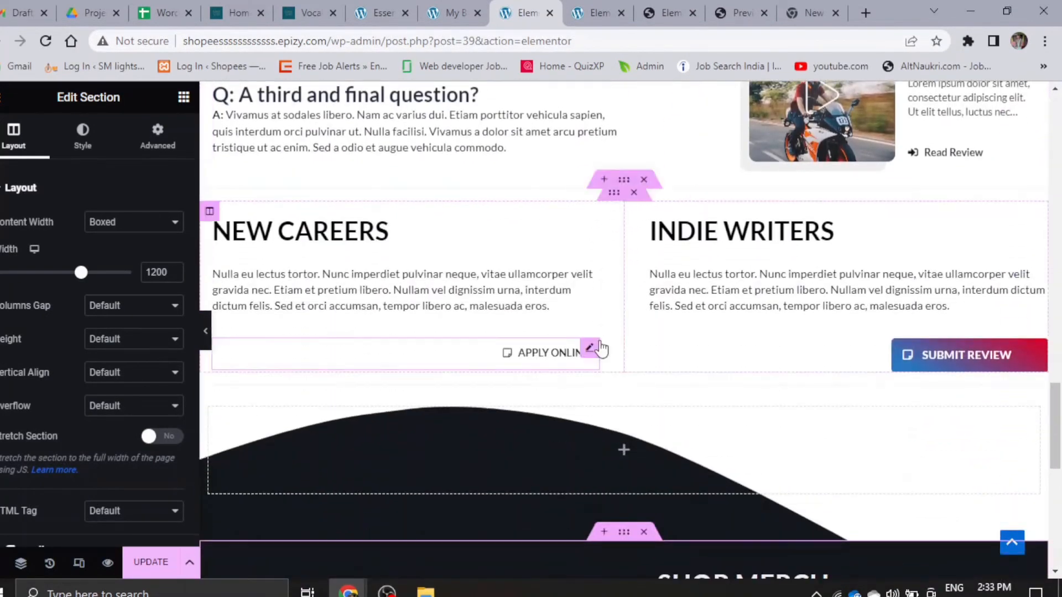
pyautogui.scroll(-4, 601, 348)
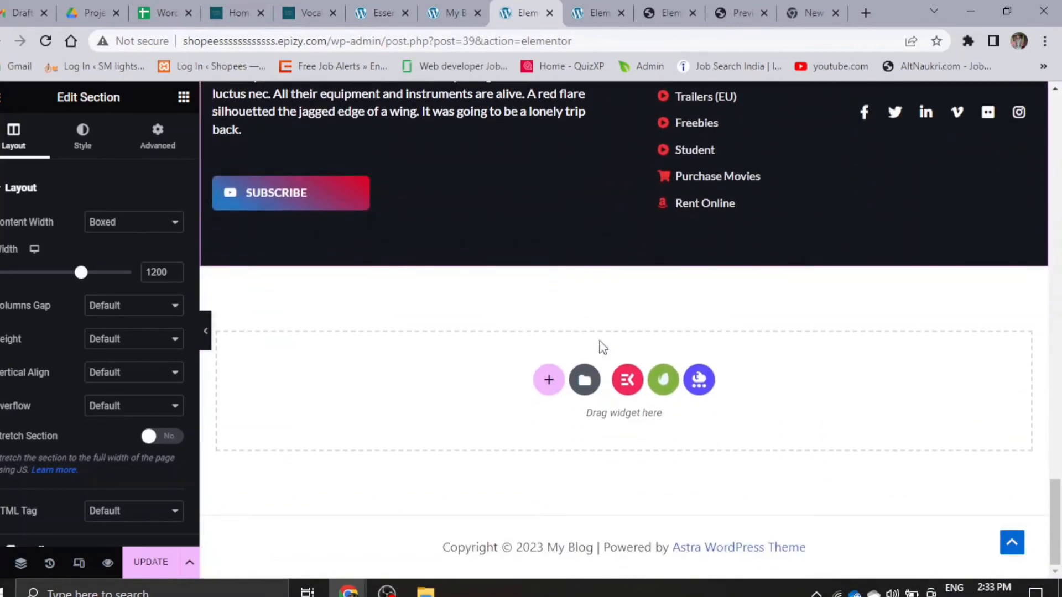
# - Save the About us page update and open the live About us page in the incognito window
pyautogui.click(145, 562)
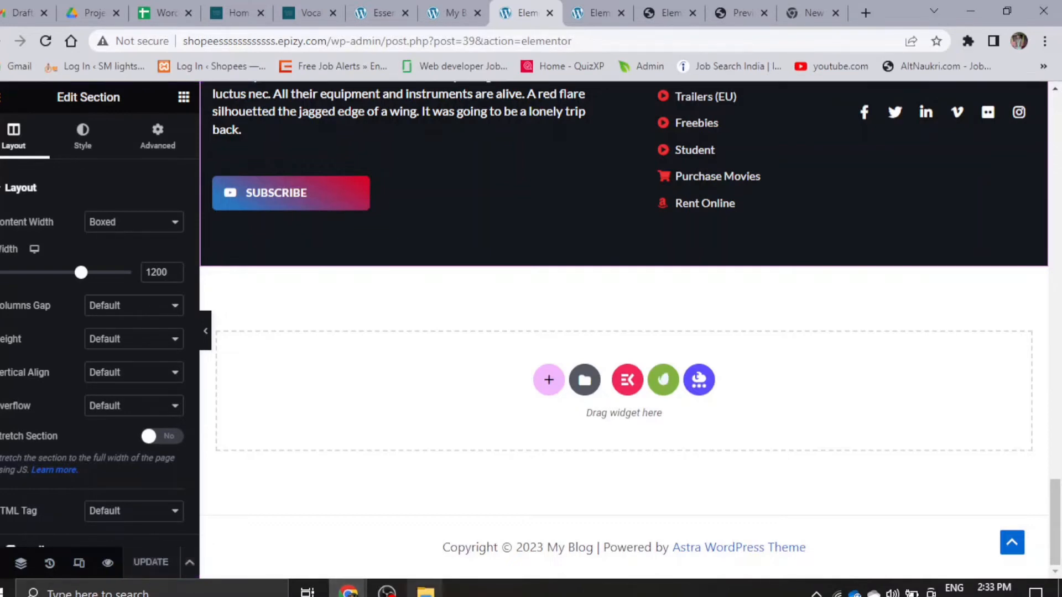
pyautogui.moveTo(346, 591)
pyautogui.click(421, 525)
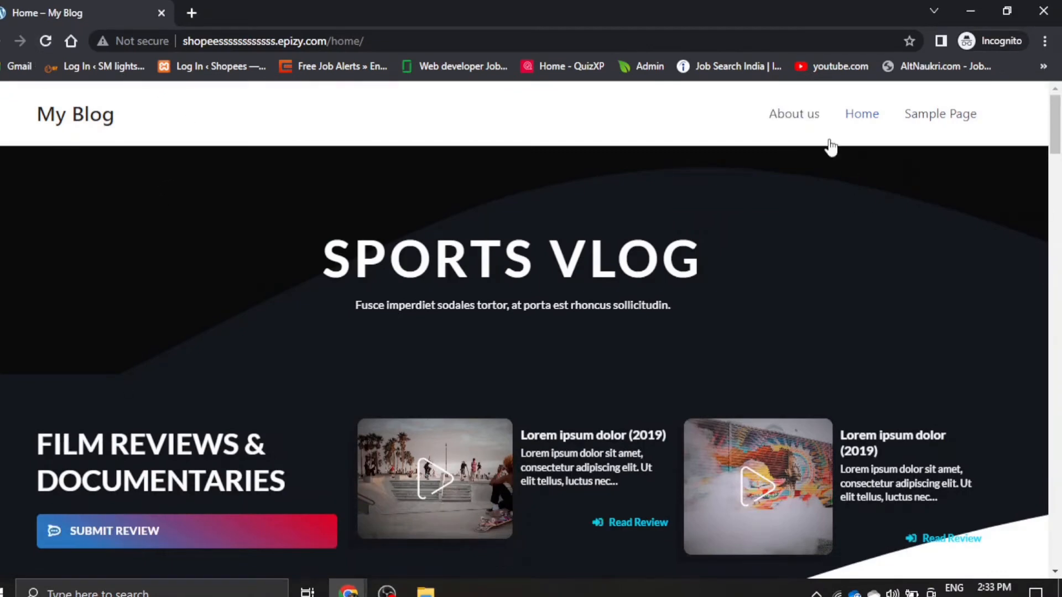
pyautogui.click(804, 118)
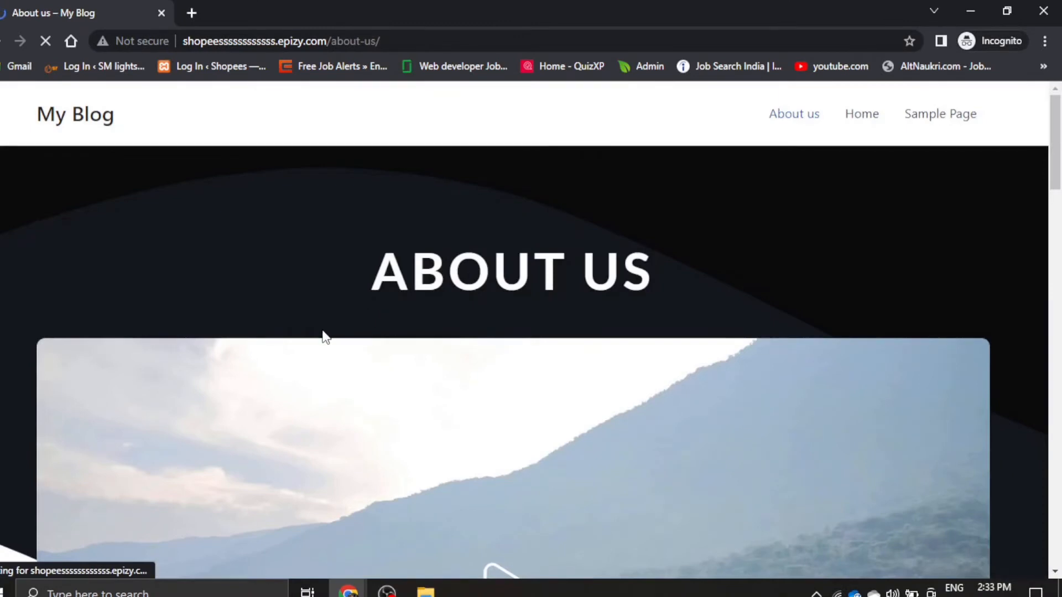
# - Examine the published About us page from its header down to the footer
pyautogui.scroll(-2, 322, 334)
pyautogui.scroll(1, 324, 335)
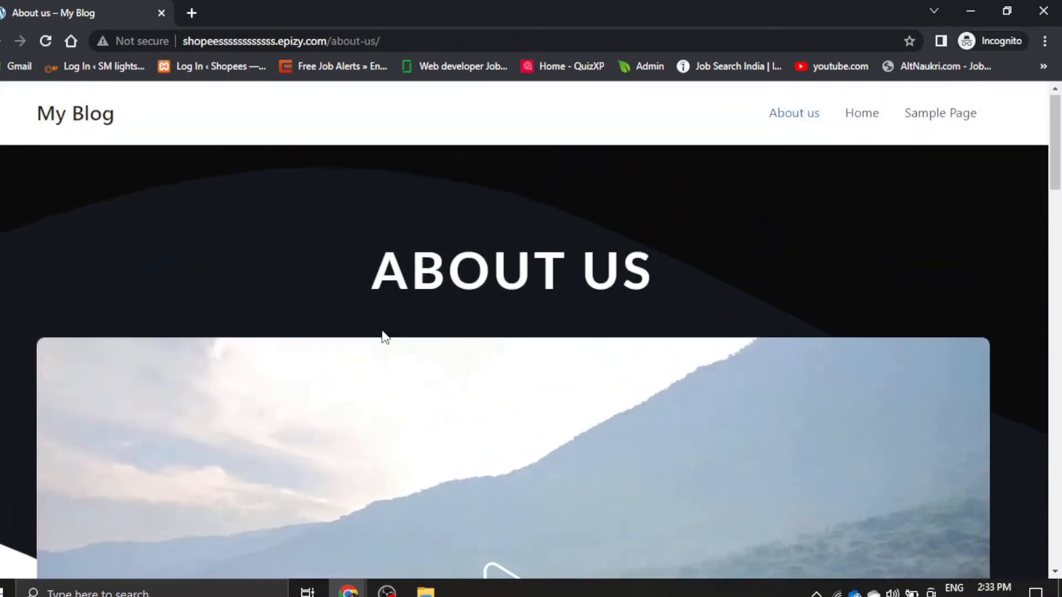
pyautogui.scroll(-6, 382, 332)
pyautogui.scroll(-1, 386, 336)
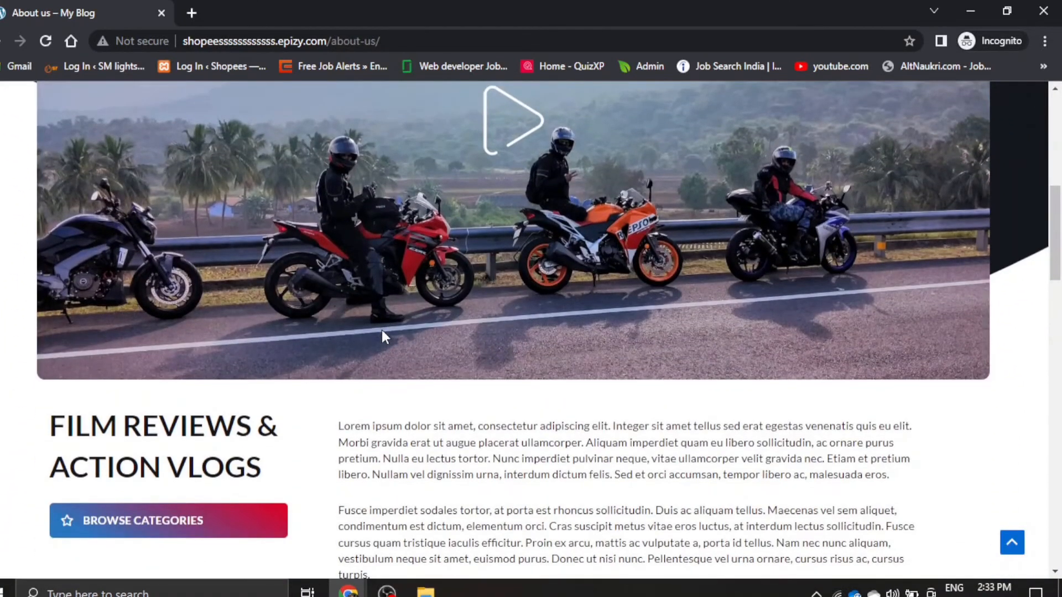
pyautogui.scroll(-9, 382, 331)
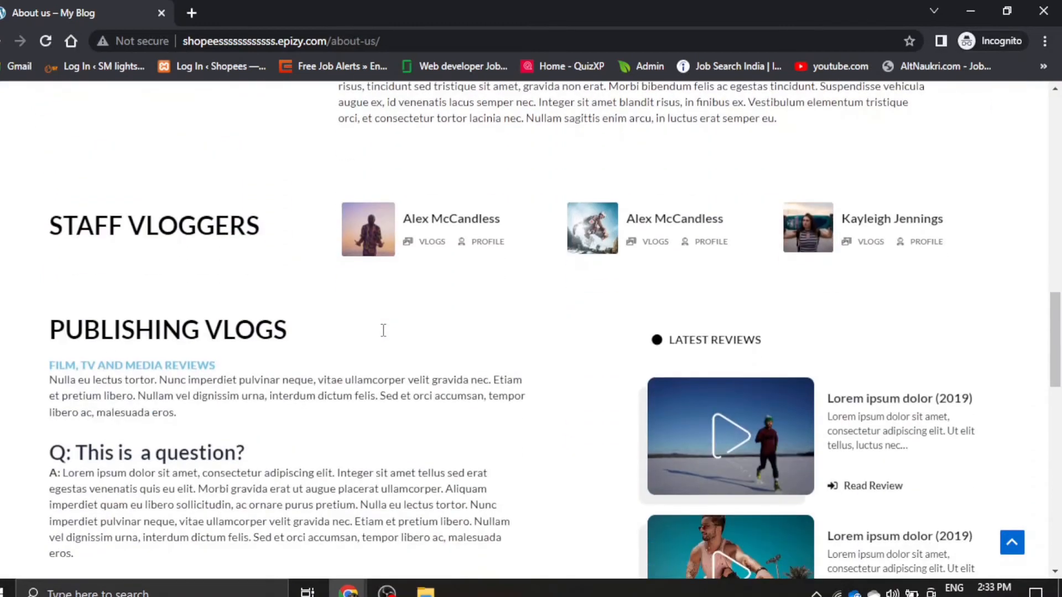
pyautogui.scroll(-8, 385, 337)
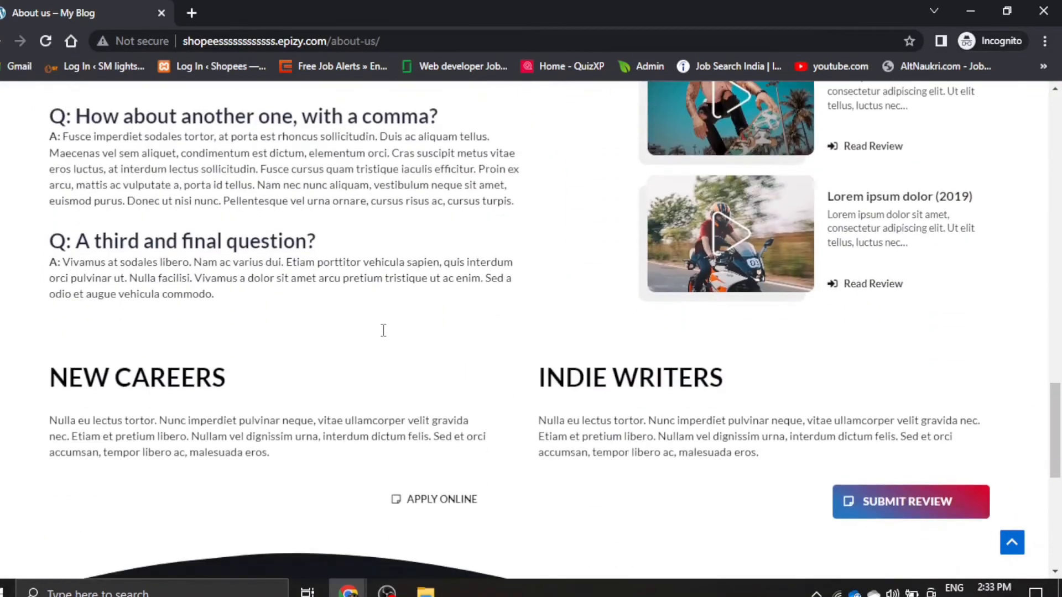
pyautogui.scroll(-8, 386, 337)
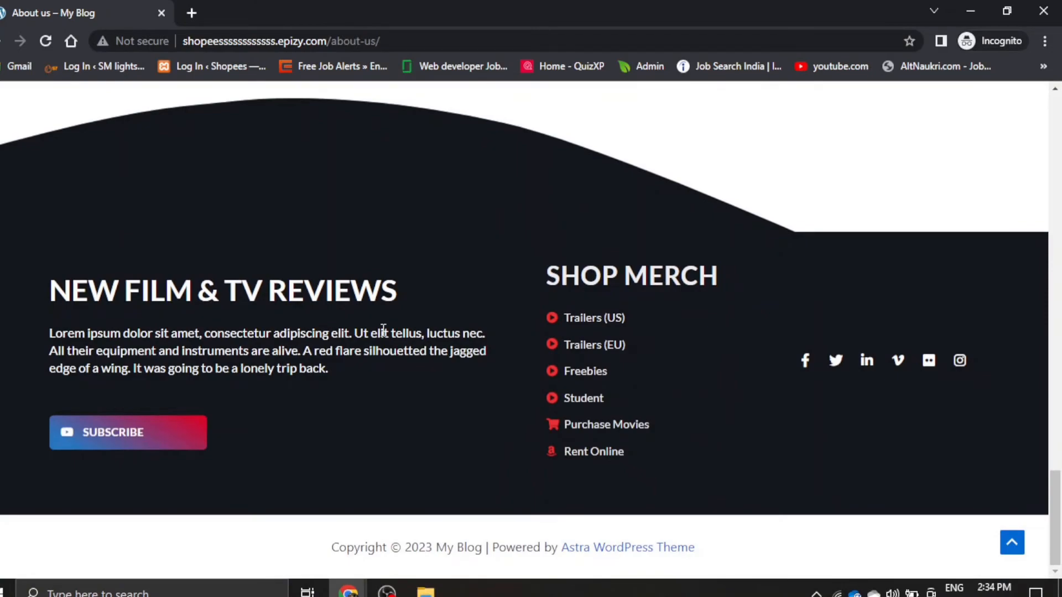
pyautogui.scroll(16, 383, 330)
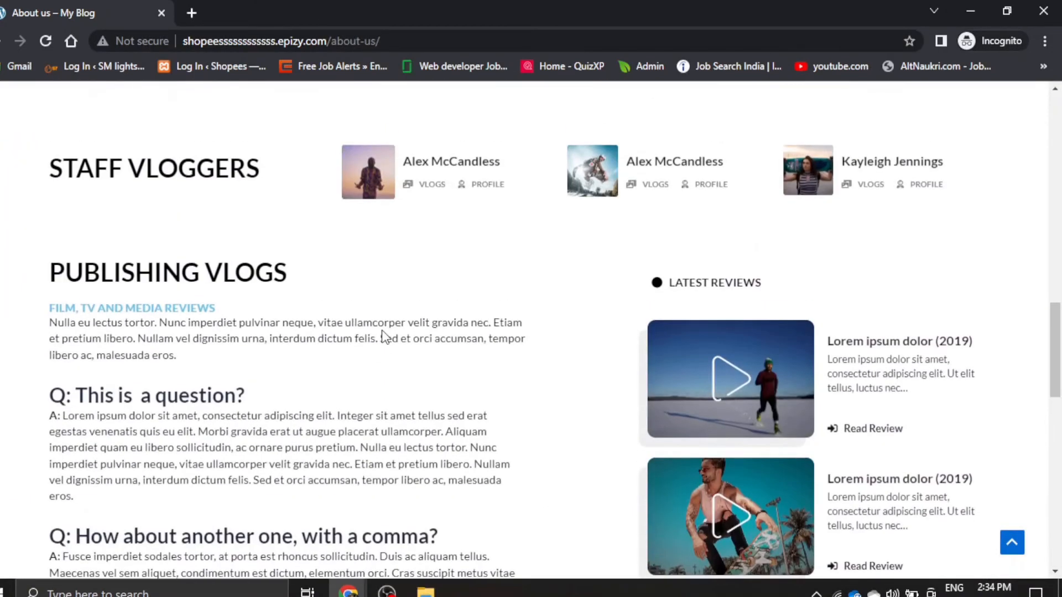
pyautogui.scroll(15, 382, 330)
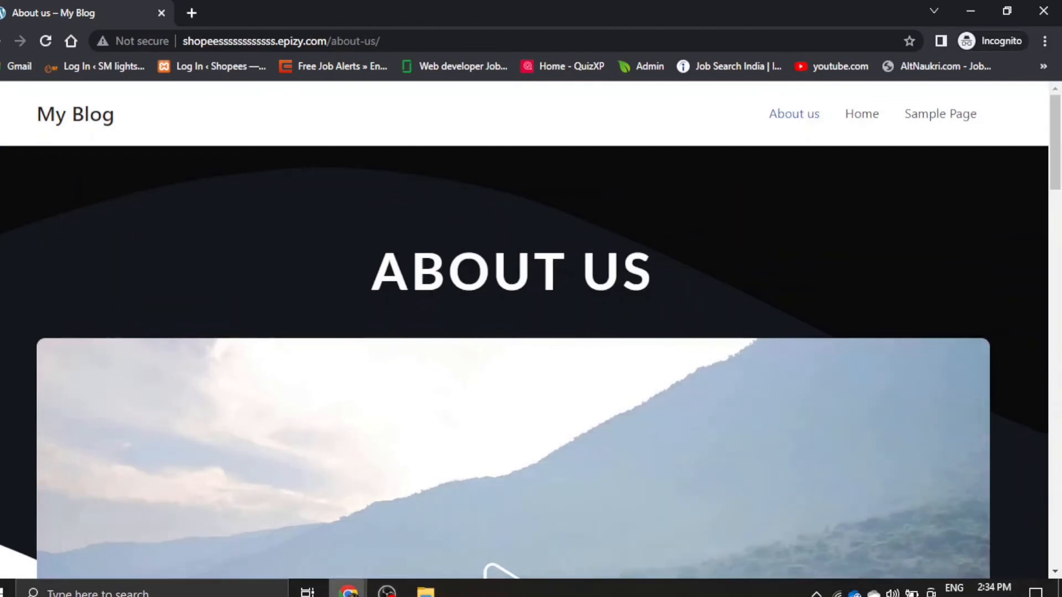
# - Return to the regular browser window, close one of the spare Elementor tabs and open the My Blog admin dashboard
pyautogui.moveTo(349, 590)
pyautogui.click(291, 529)
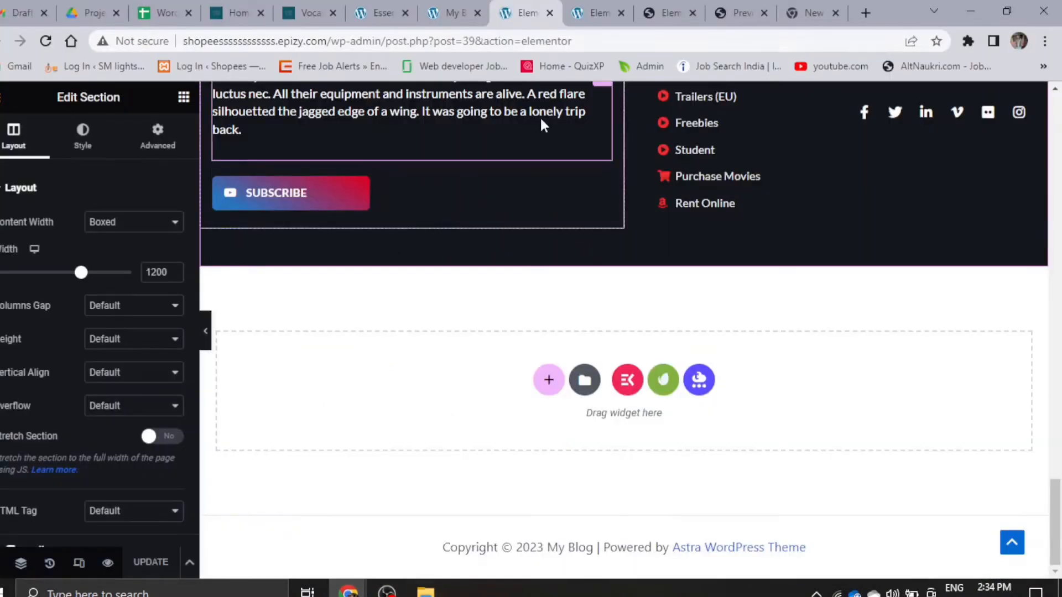
pyautogui.click(459, 11)
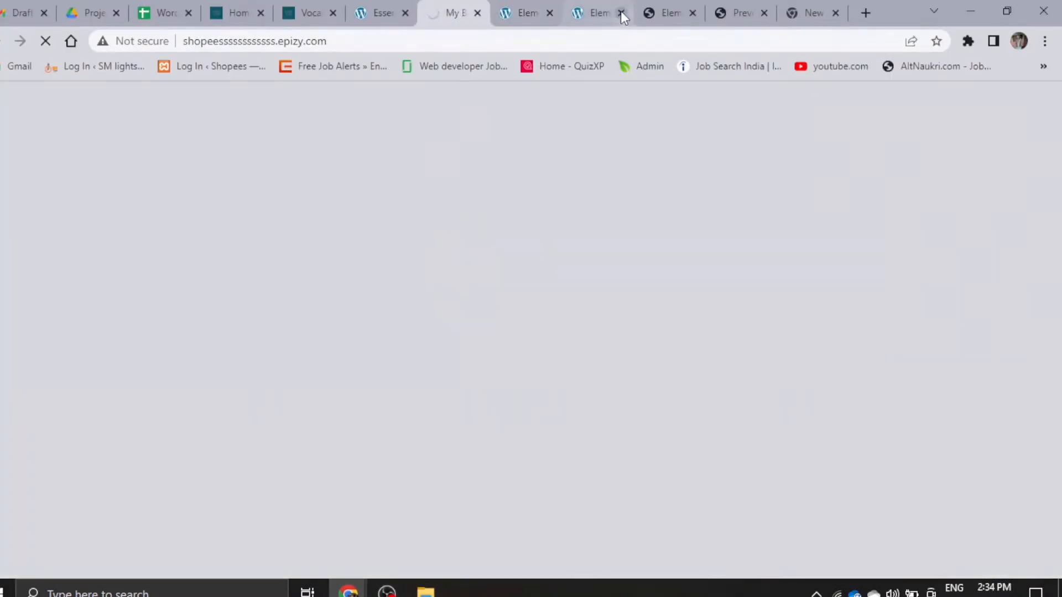
pyautogui.click(622, 13)
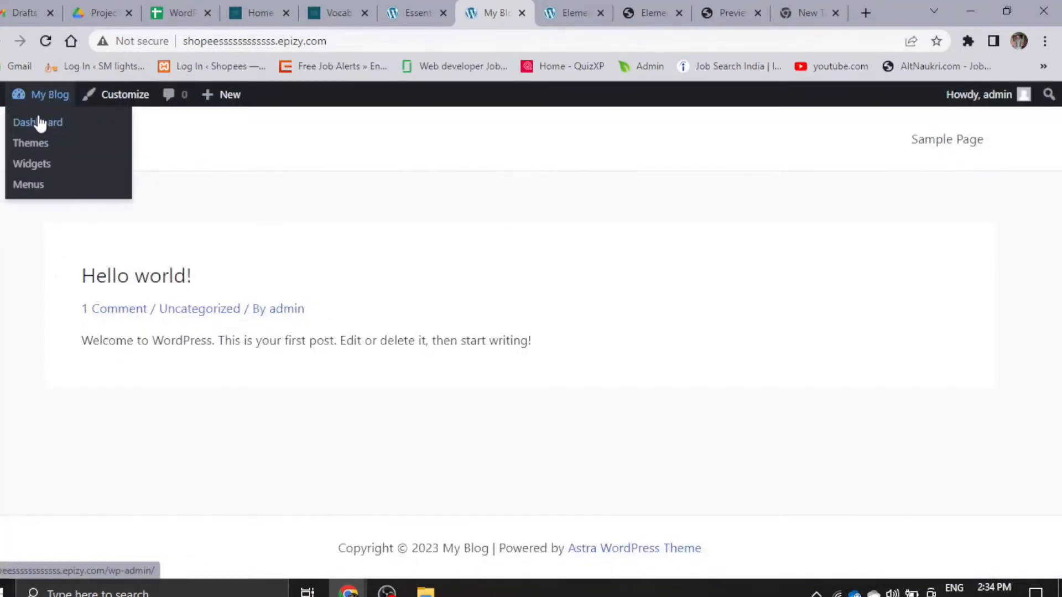
pyautogui.click(38, 126)
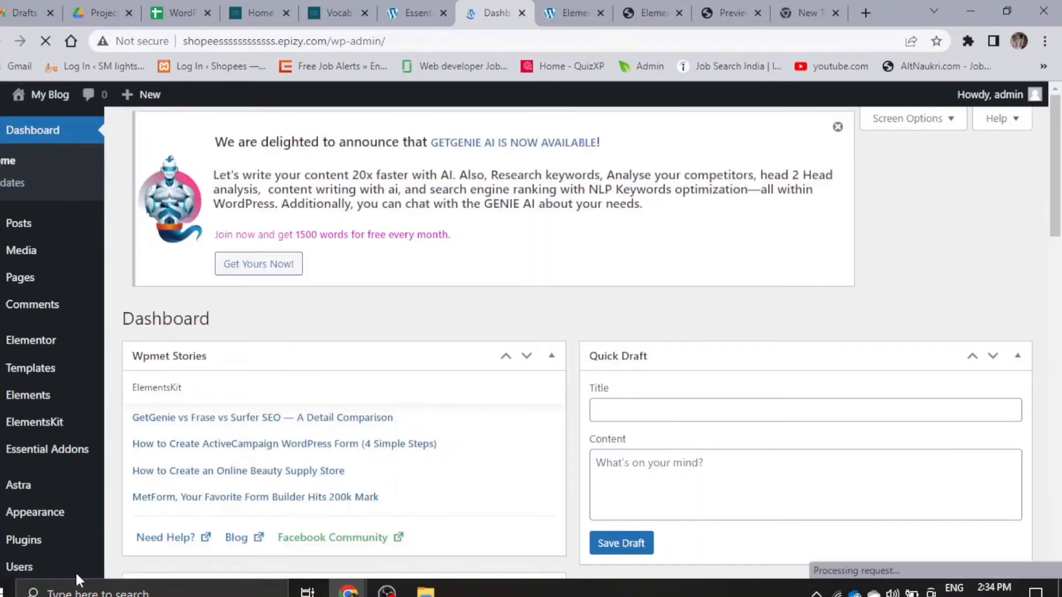
# - Open the list of all pages in a new browser tab and switch to it
pyautogui.moveTo(33, 288)
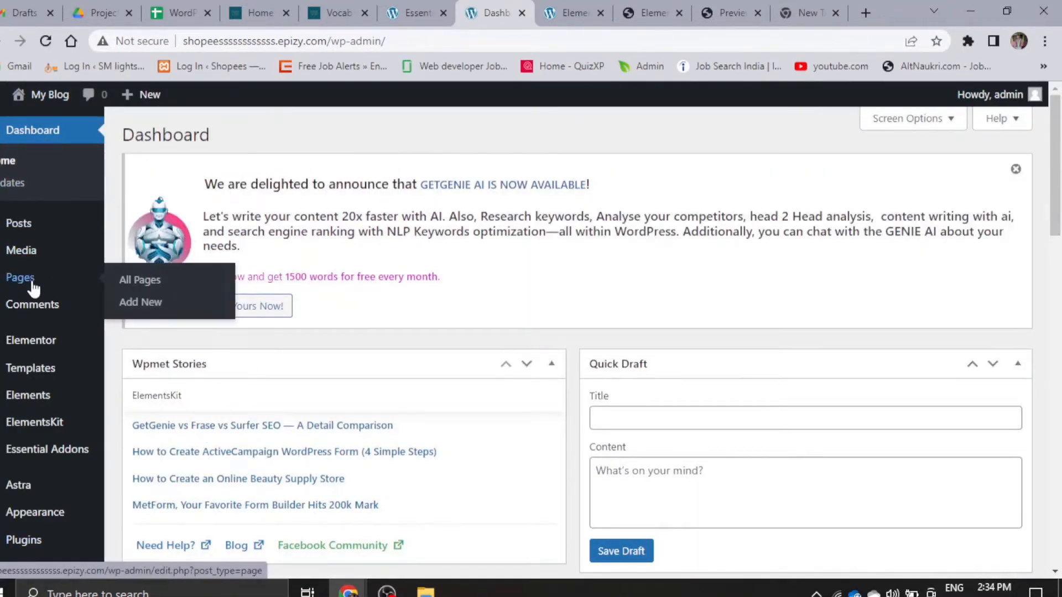
pyautogui.rightClick(151, 274)
pyautogui.click(208, 284)
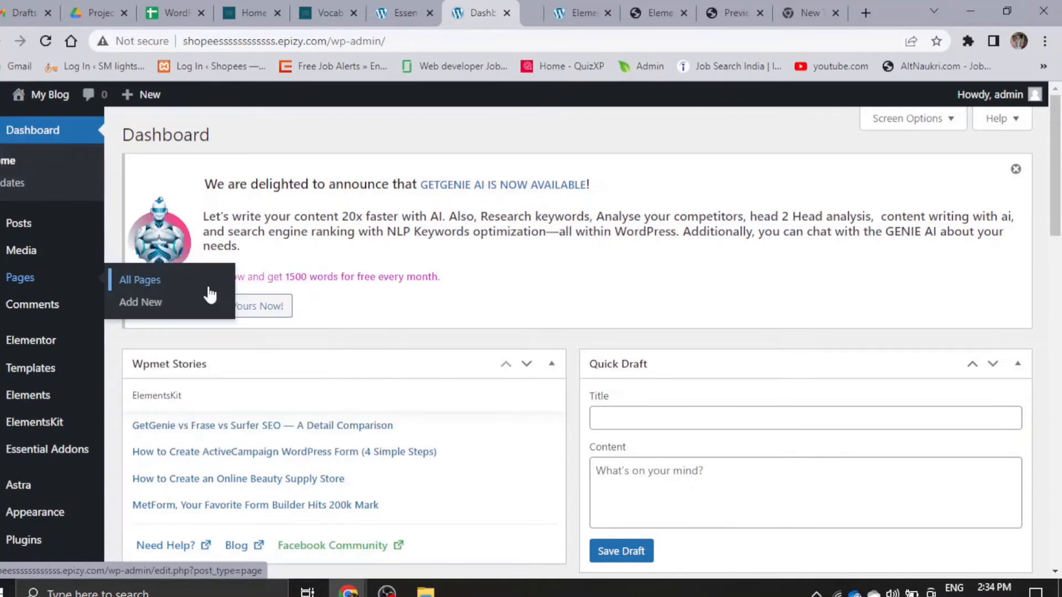
pyautogui.click(514, 7)
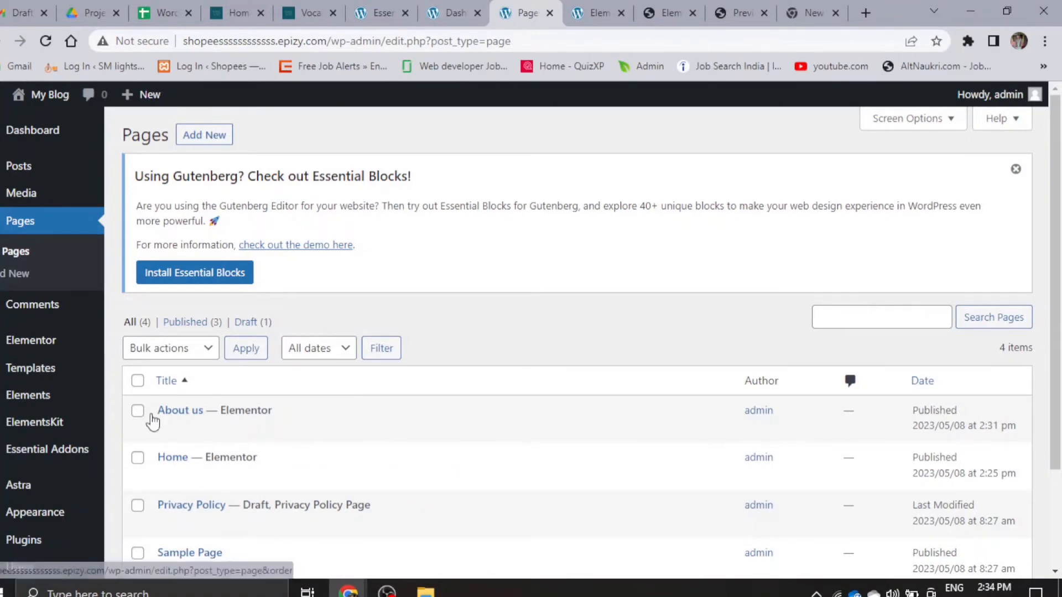
# - Add a new page and title it "Contact us"
pyautogui.click(204, 134)
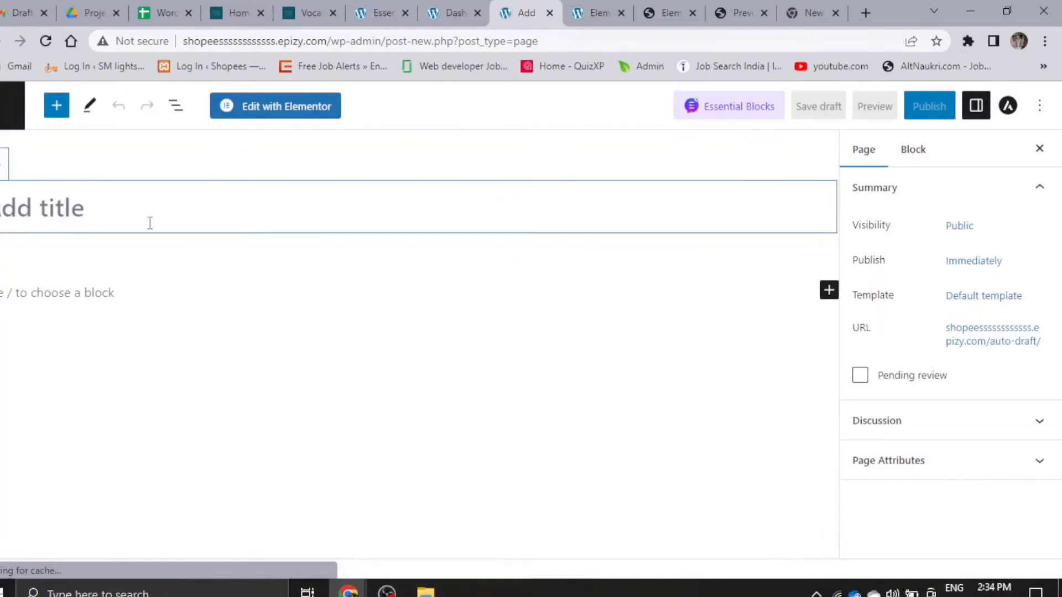
pyautogui.write('p')
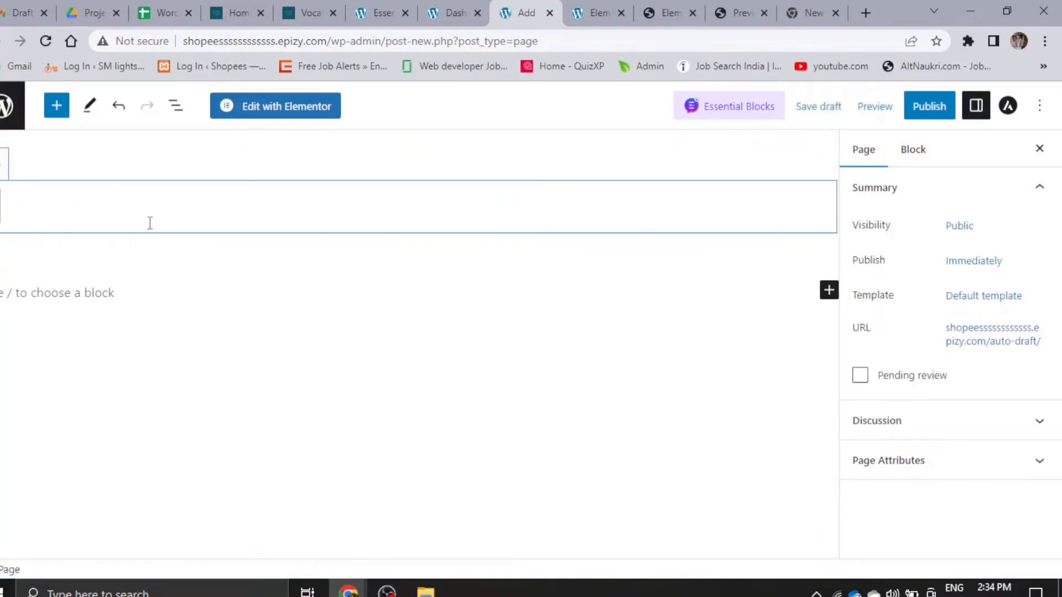
pyautogui.write('onatc')
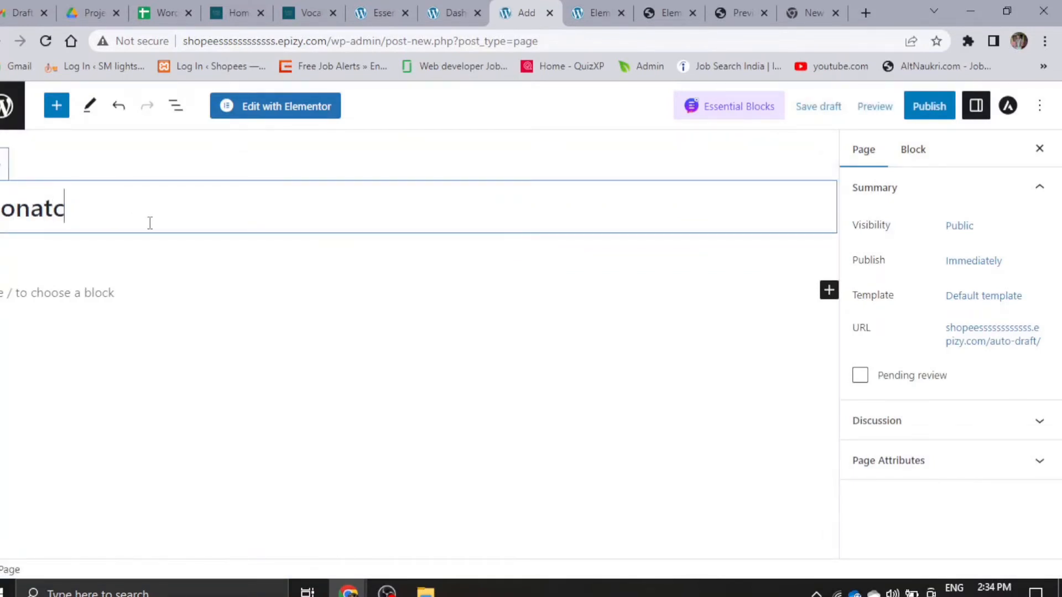
pyautogui.press('BackSpace')
pyautogui.press('BackSpace')
pyautogui.write('act')
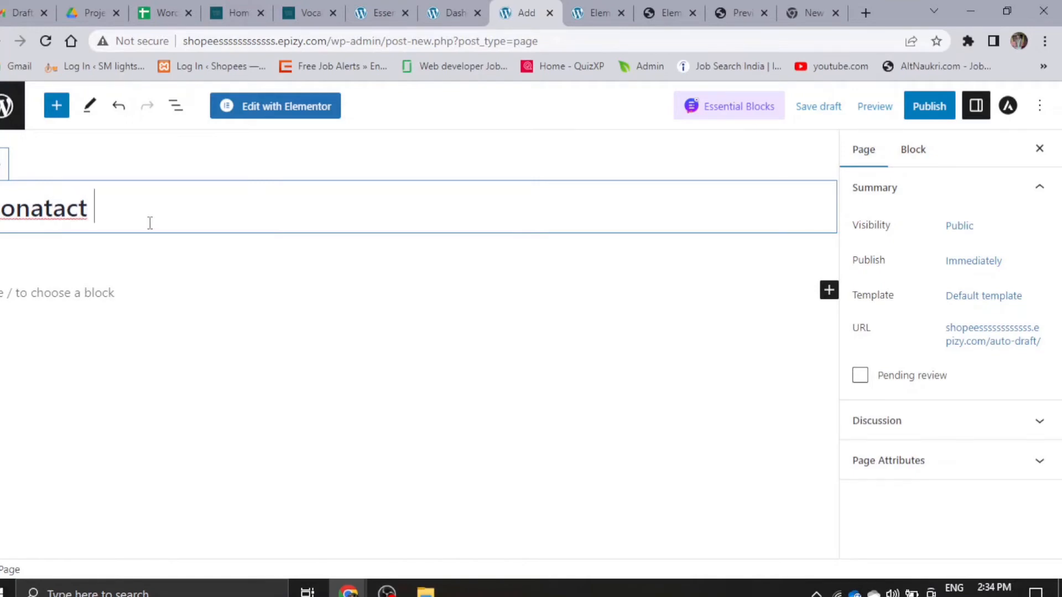
pyautogui.press('BackSpace')
pyautogui.press('BackSpace')
pyautogui.press('BackSpace')
pyautogui.press('BackSpace')
pyautogui.press('BackSpace')
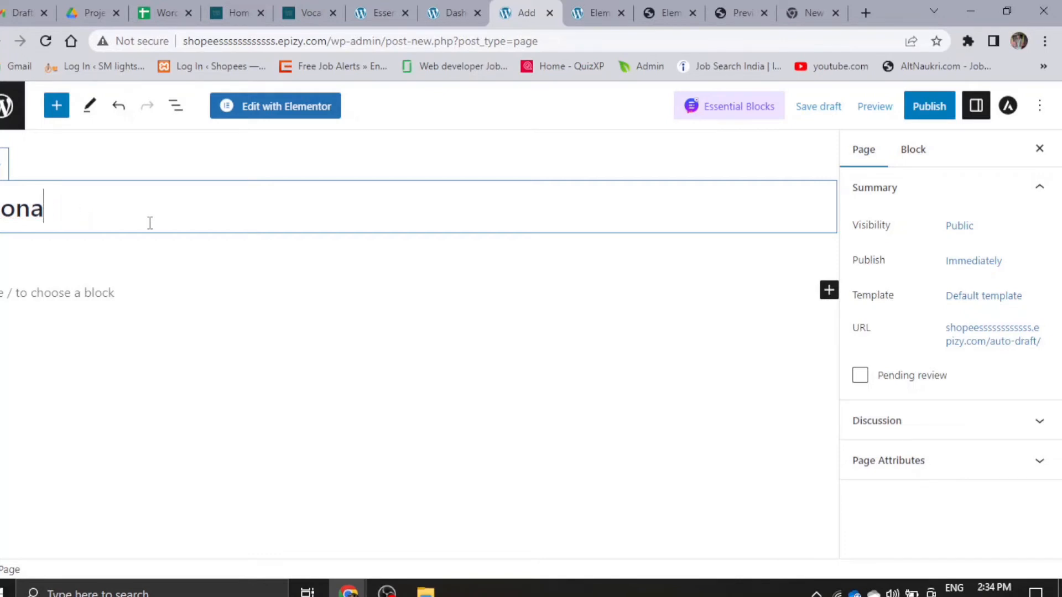
pyautogui.press('BackSpace')
pyautogui.write('tact us')
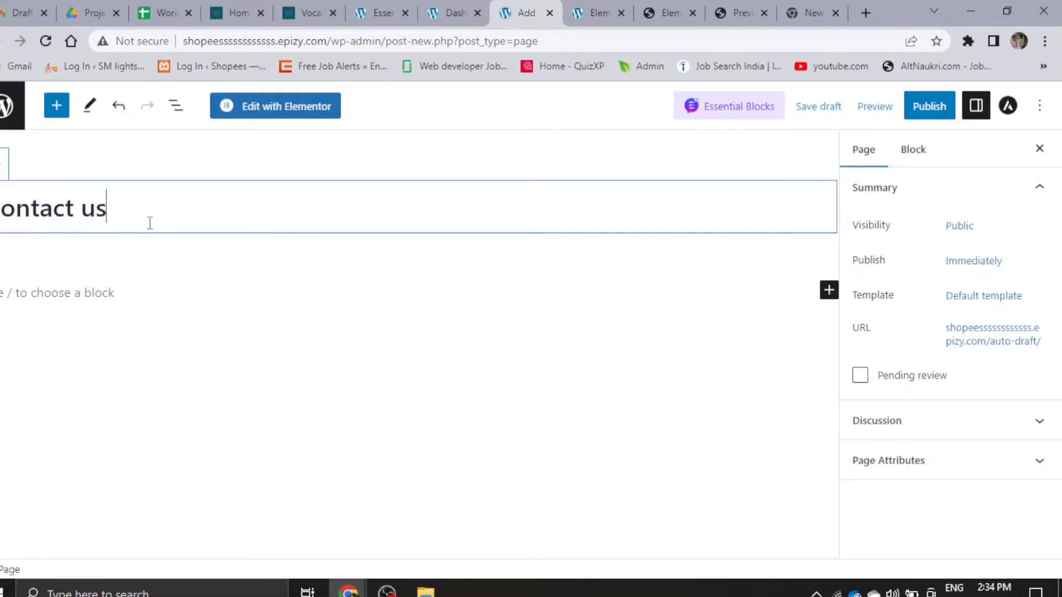
# - Publish the Contact us page and open it for editing with Elementor
pyautogui.click(927, 113)
pyautogui.click(926, 115)
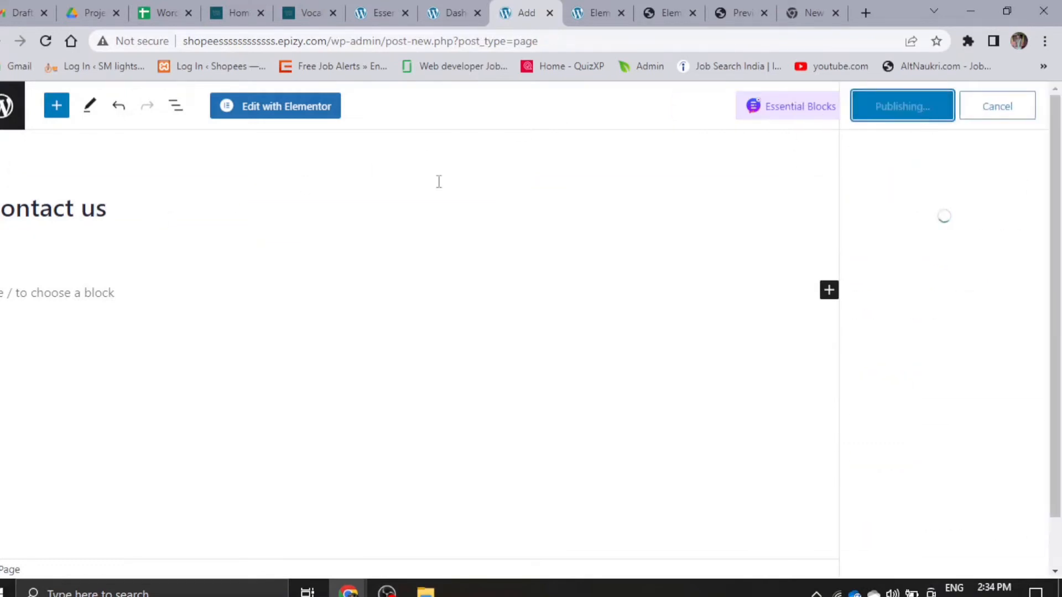
pyautogui.click(284, 105)
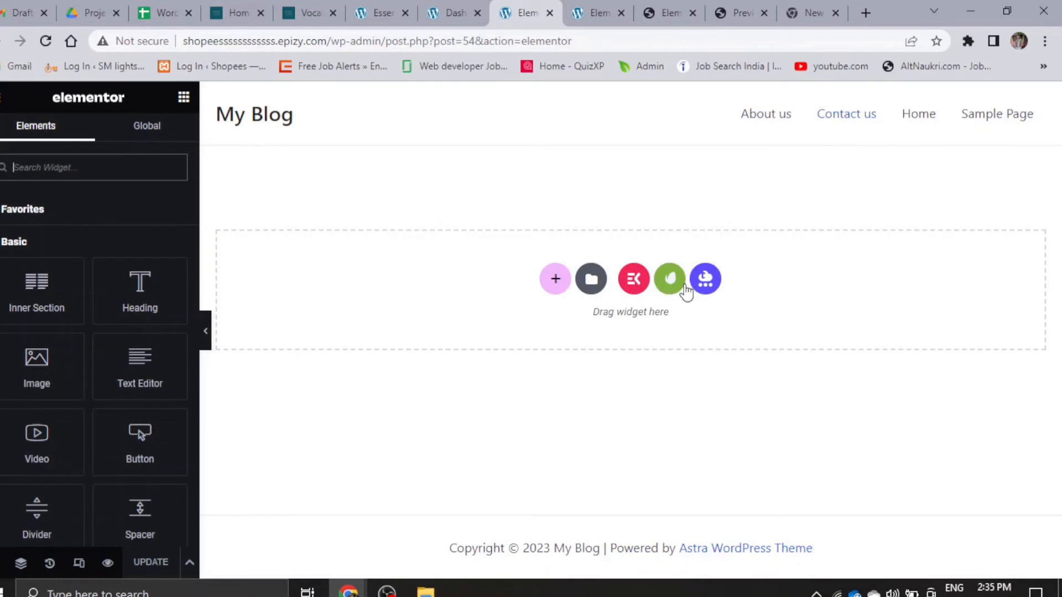
# - Open the installed Video Magazine kit from the Envato template library on the Contact us page
pyautogui.click(669, 285)
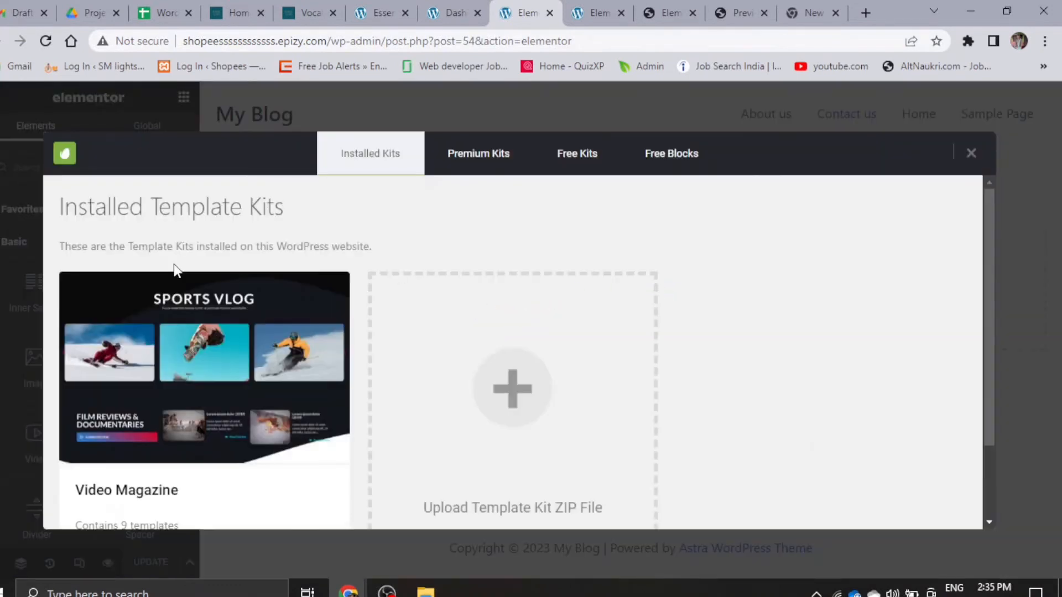
pyautogui.scroll(-2, 162, 468)
pyautogui.click(164, 468)
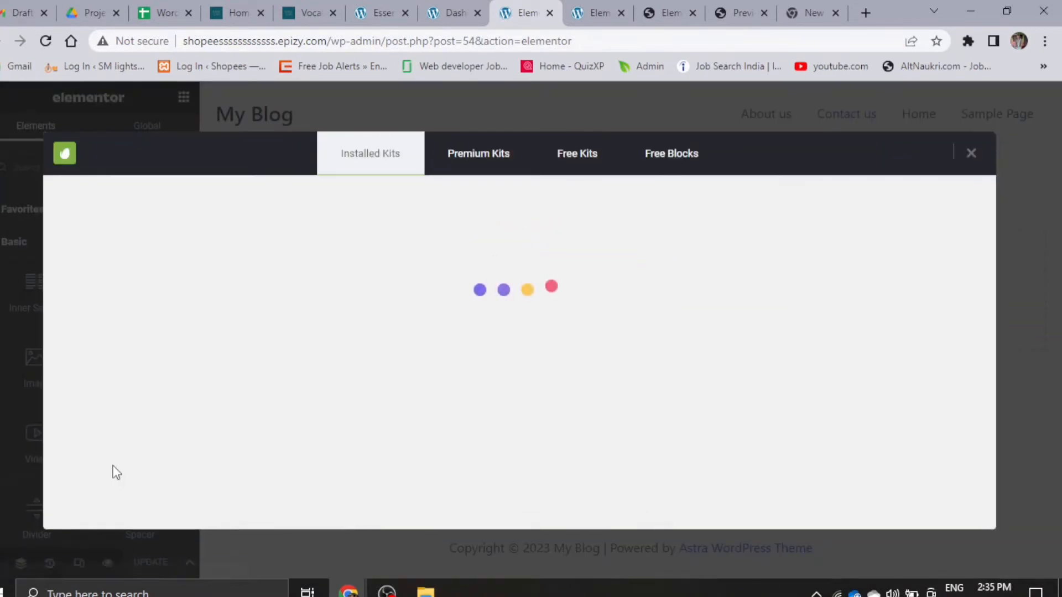
# - Find the kit's free Contact template and insert it into the Contact us page
pyautogui.scroll(-6, 326, 406)
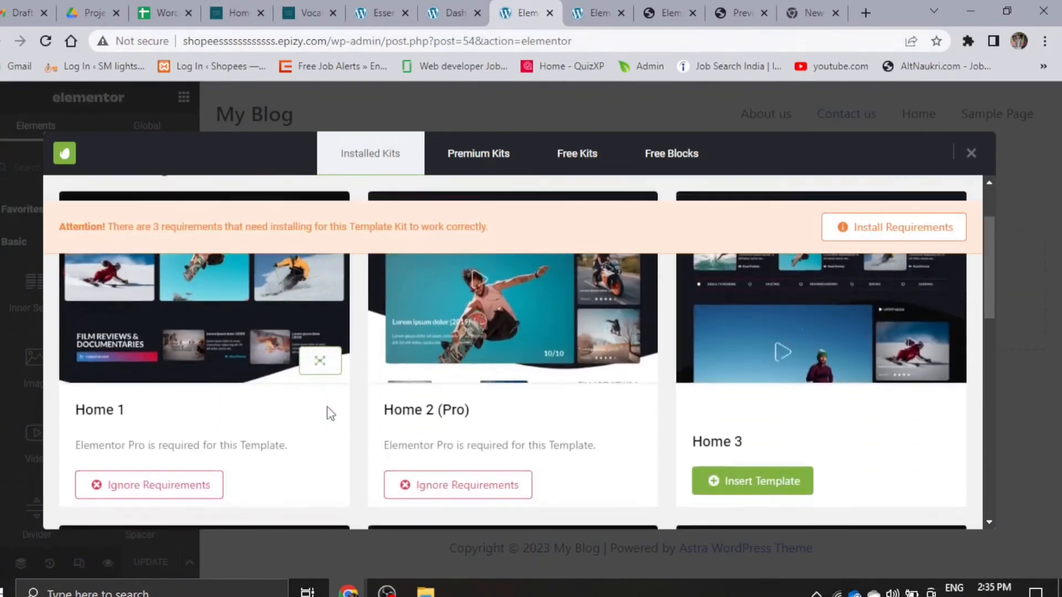
pyautogui.scroll(-2, 506, 469)
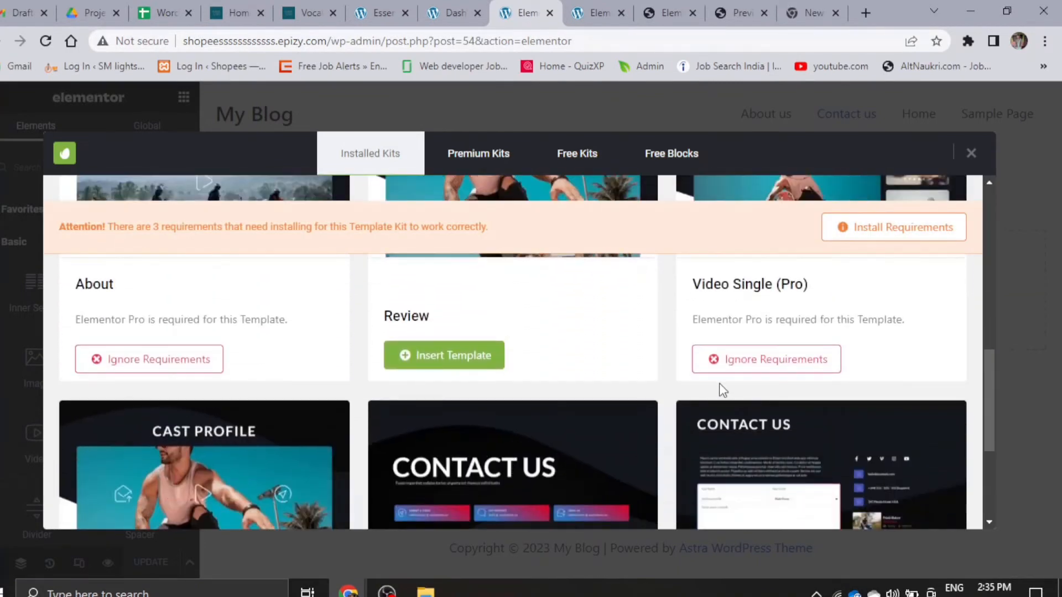
pyautogui.scroll(-4, 722, 390)
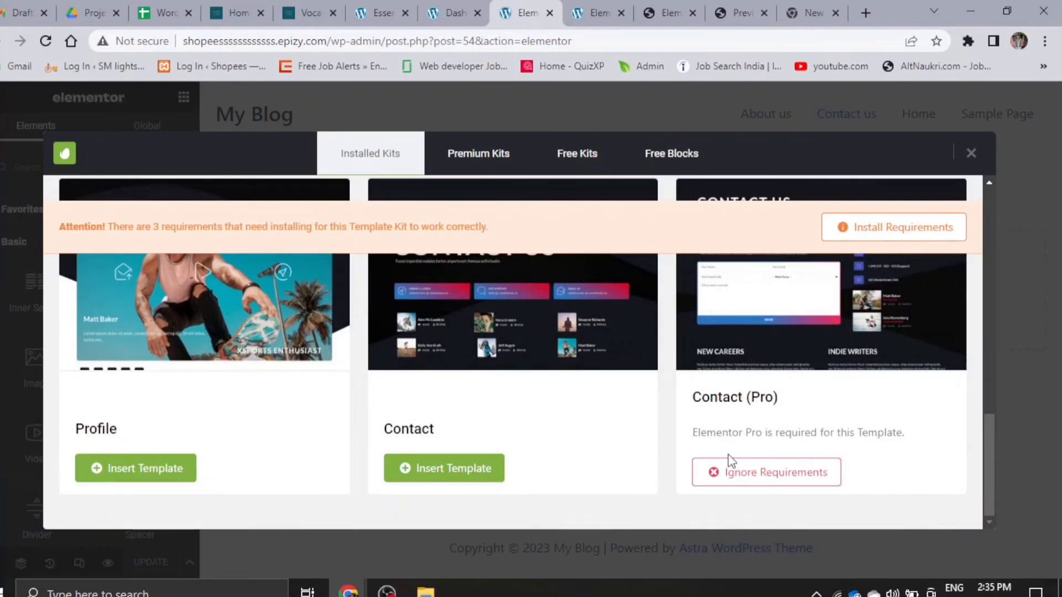
pyautogui.click(439, 470)
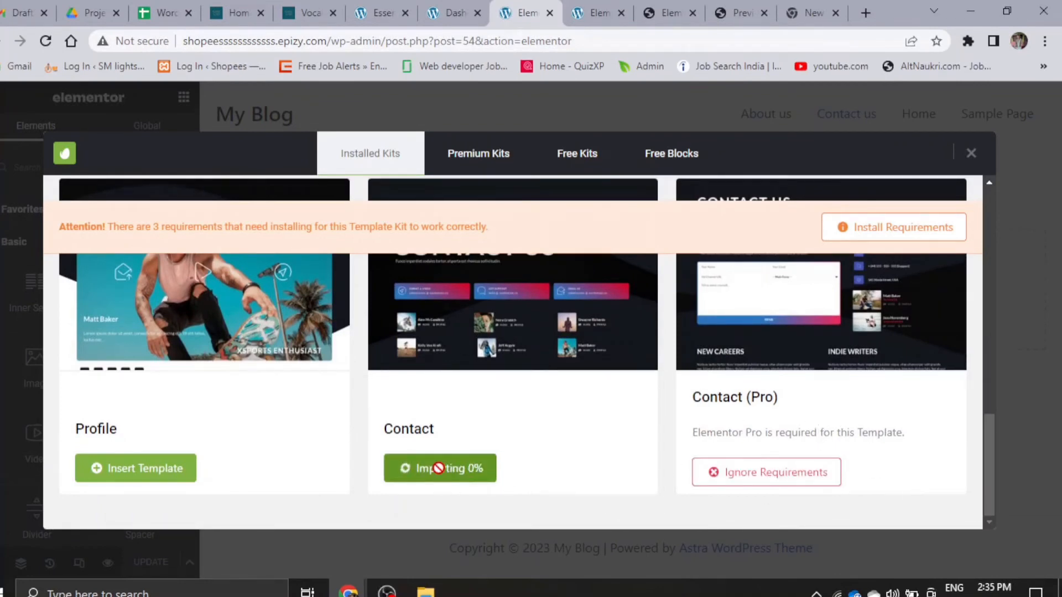
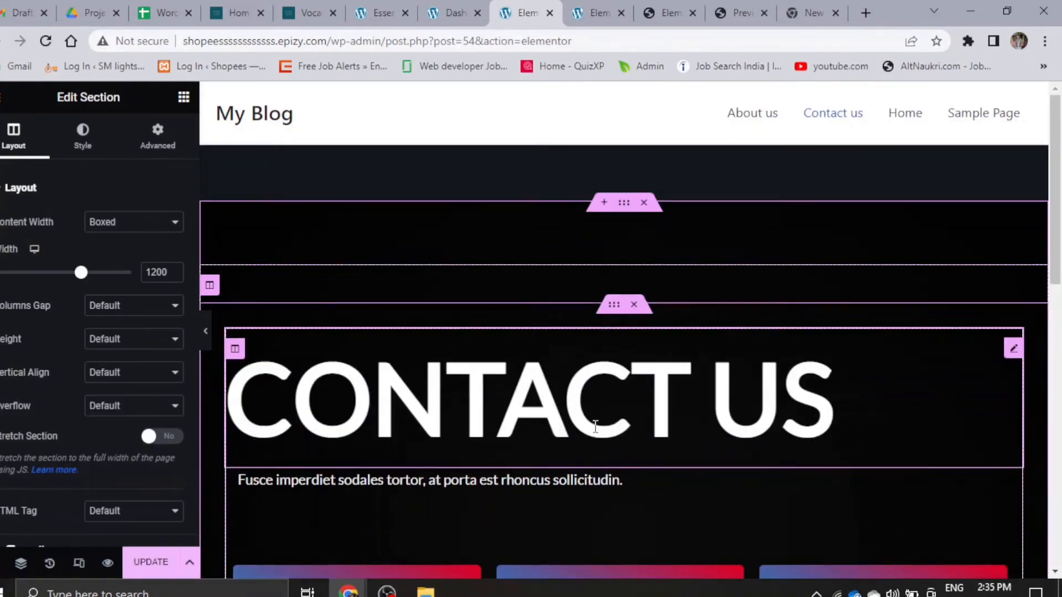
# - Check the inserted Contact template down to its footer section and update the Contact us page
pyautogui.scroll(-5, 387, 421)
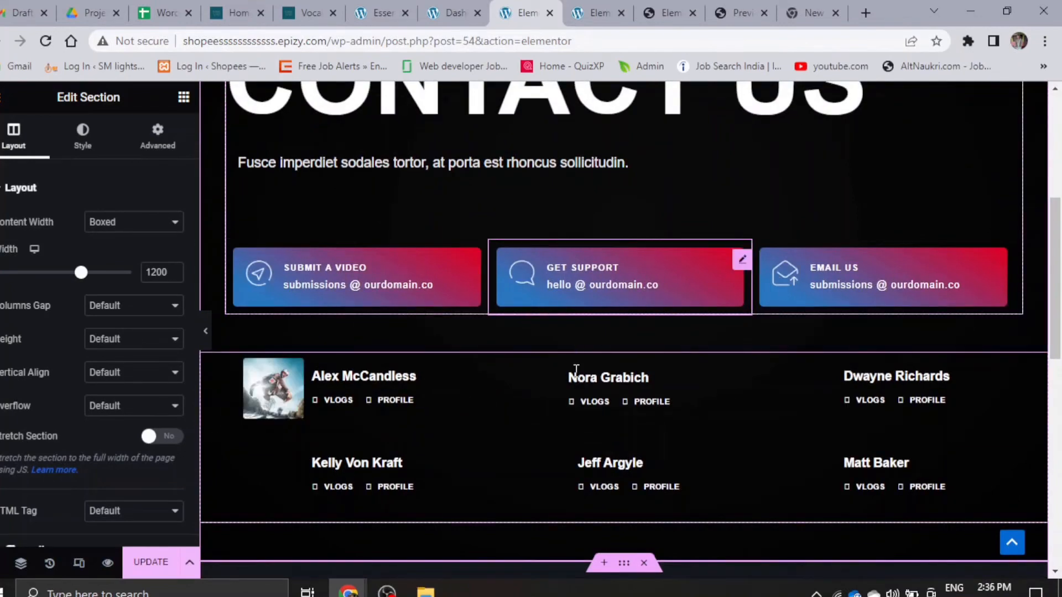
pyautogui.scroll(-6, 563, 439)
pyautogui.scroll(4, 551, 440)
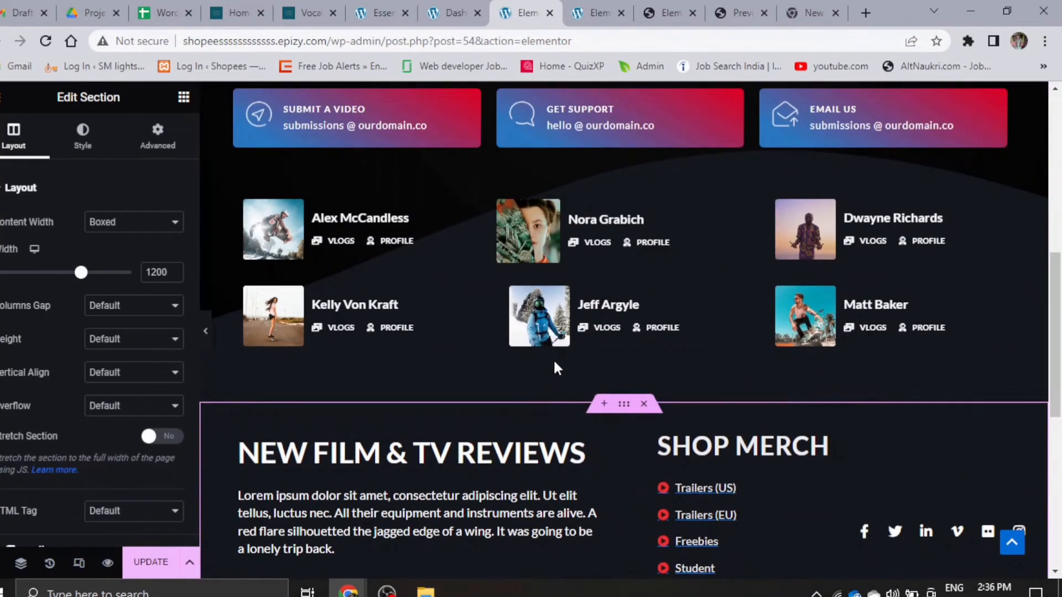
pyautogui.scroll(-5, 451, 448)
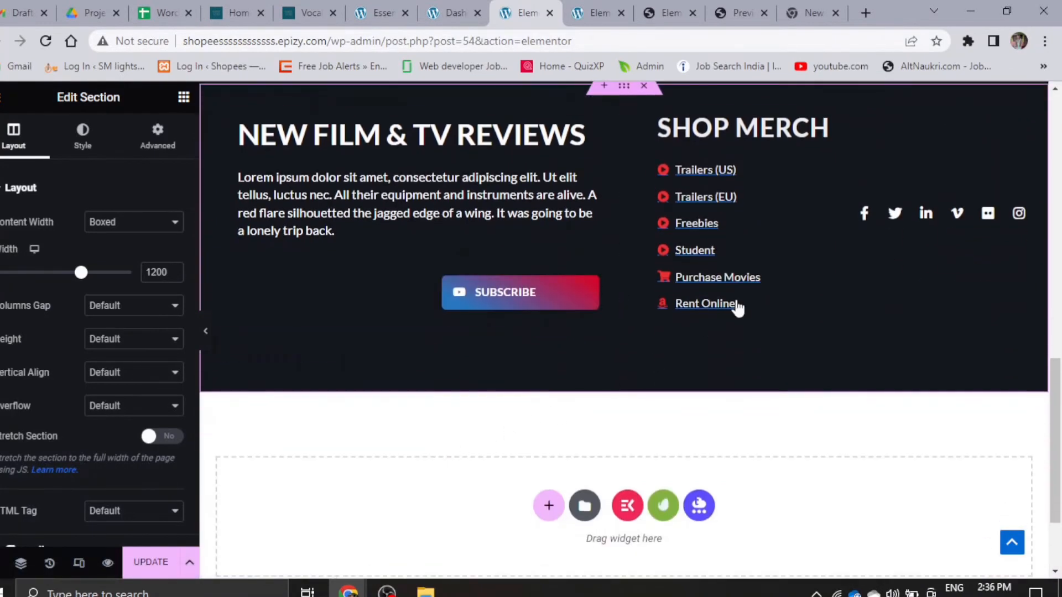
pyautogui.scroll(11, 616, 268)
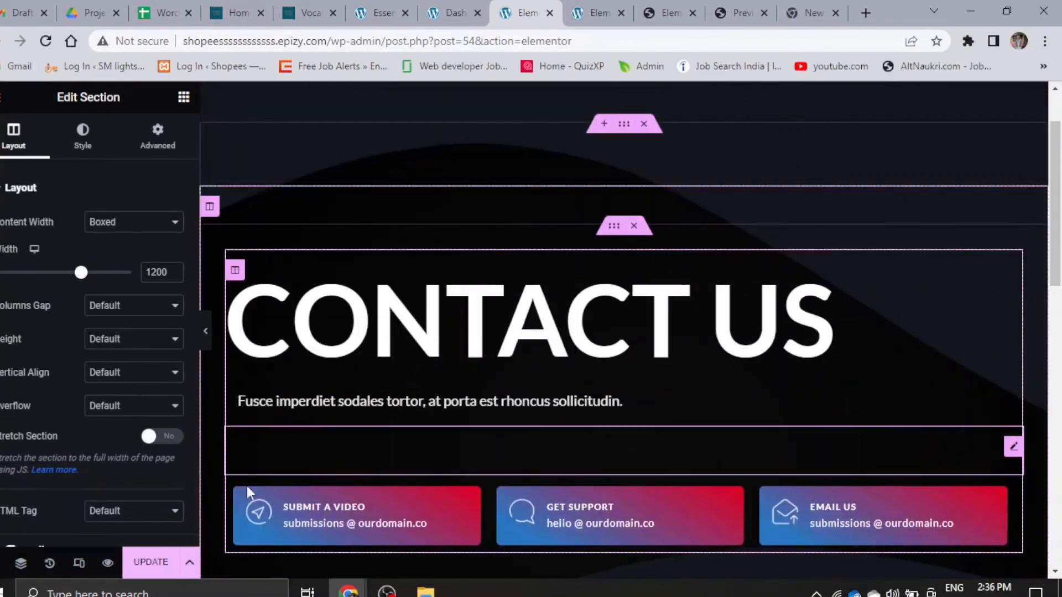
pyautogui.click(157, 564)
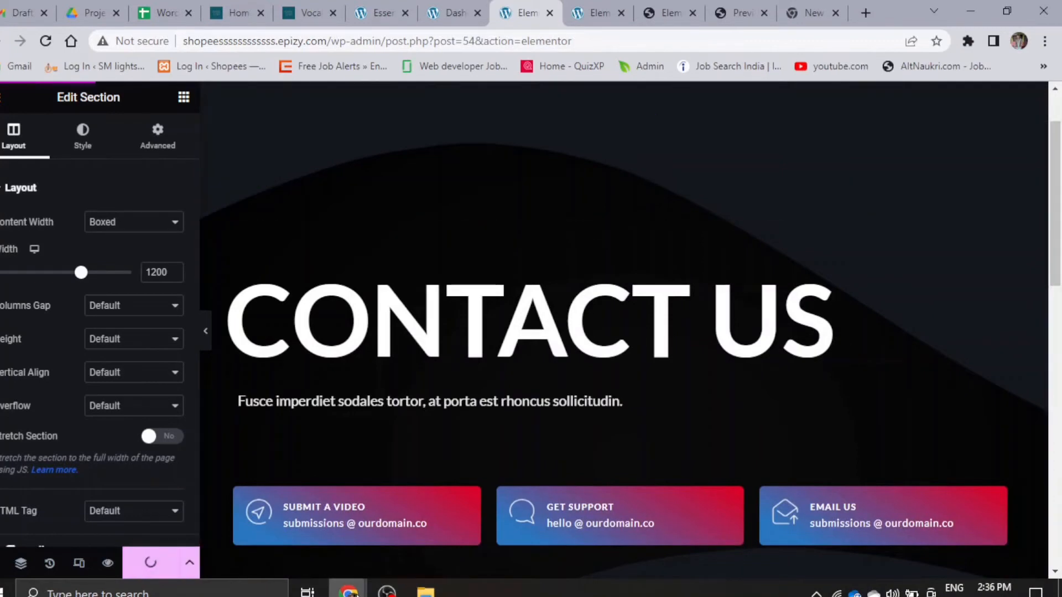
# - Reload the live site in the incognito window and examine the published Contact us page from header to footer
pyautogui.moveTo(349, 591)
pyautogui.click(446, 540)
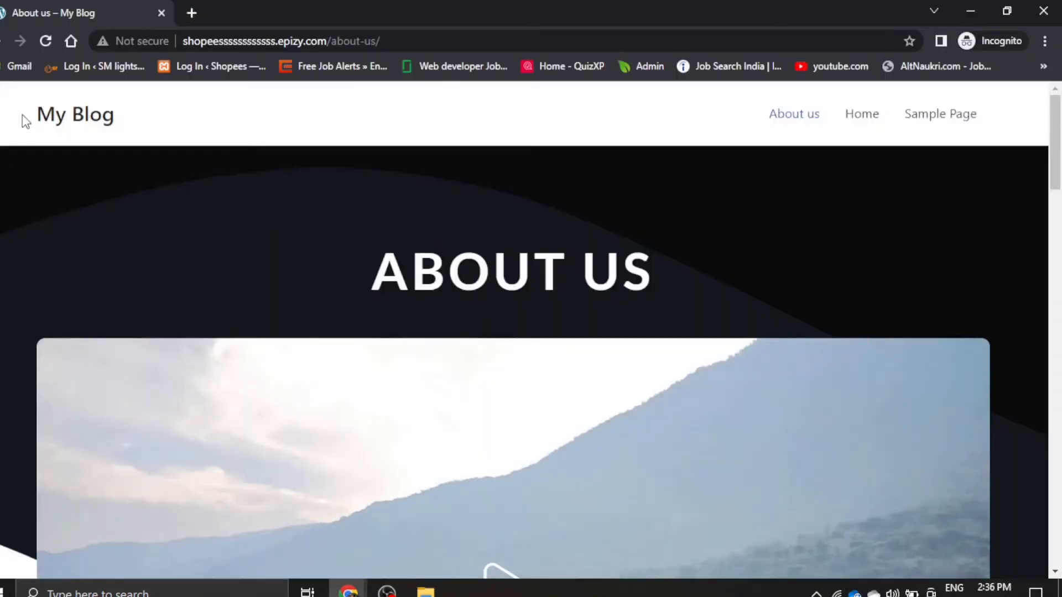
pyautogui.click(47, 38)
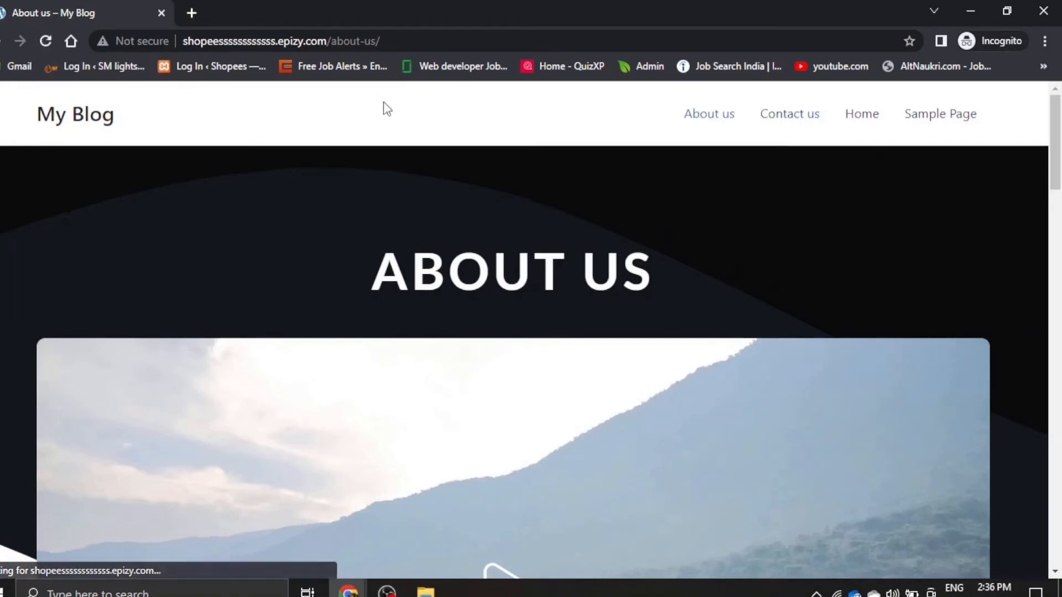
pyautogui.click(774, 116)
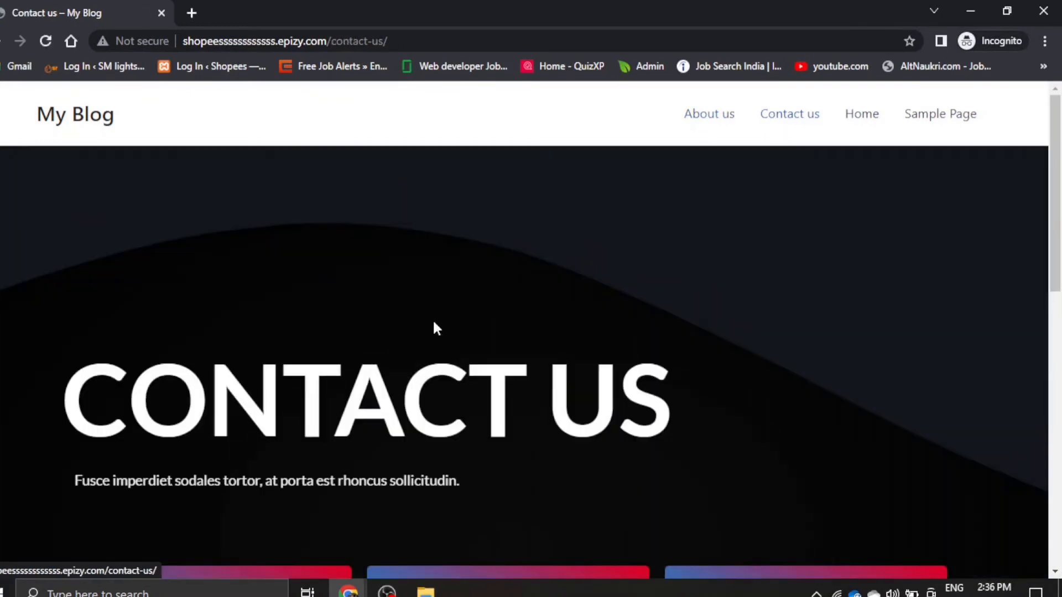
pyautogui.scroll(-3, 809, 279)
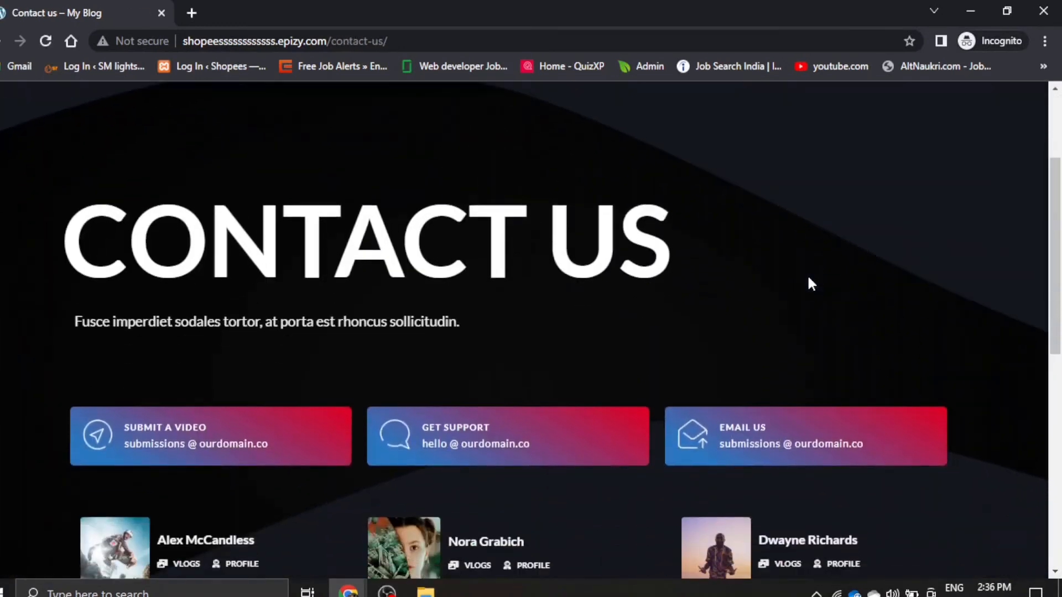
pyautogui.scroll(-3, 808, 279)
pyautogui.scroll(-4, 809, 279)
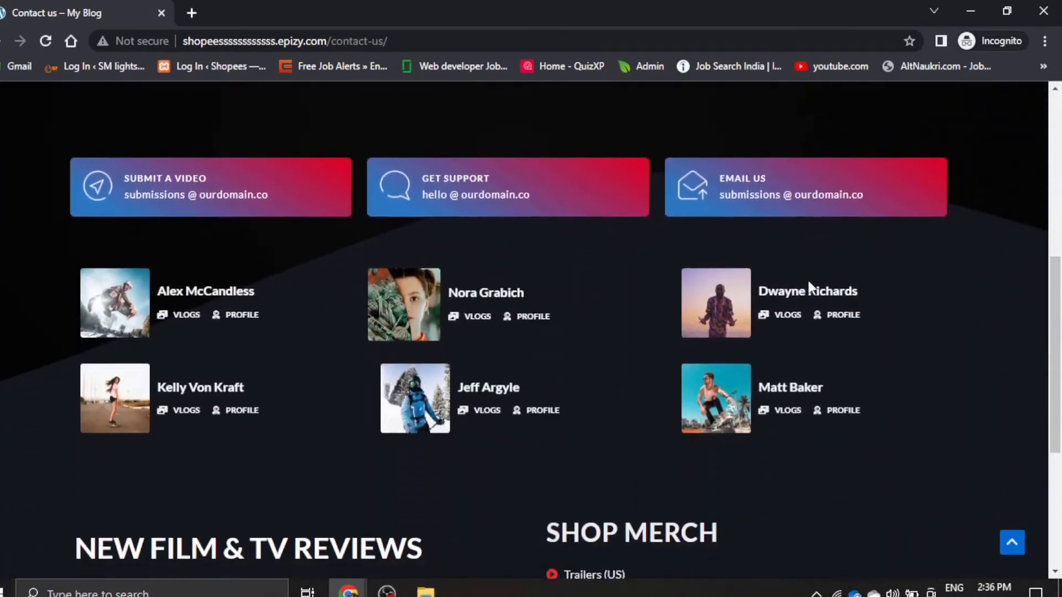
pyautogui.scroll(-3, 809, 285)
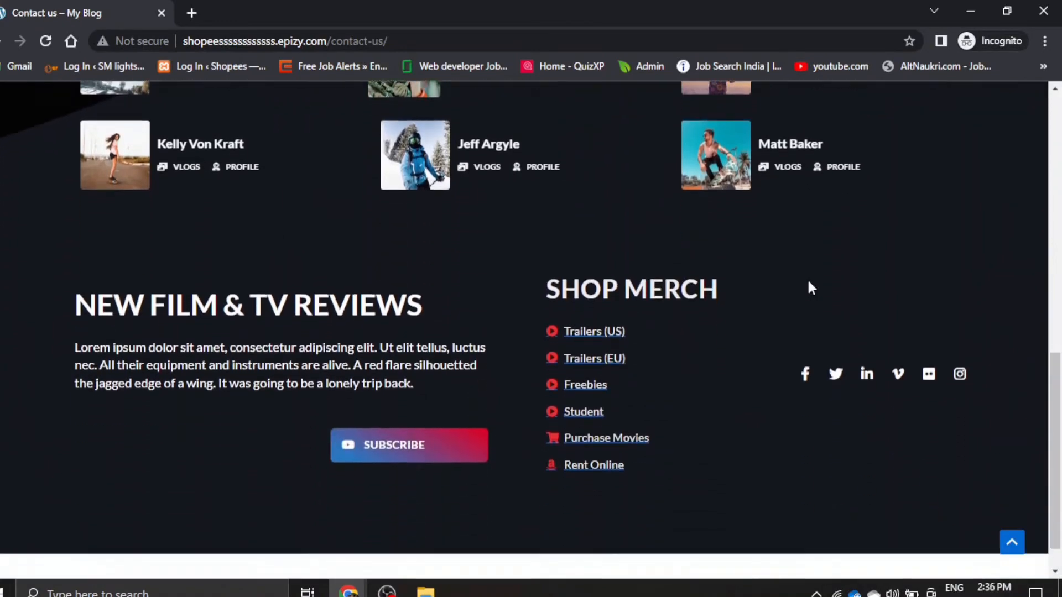
pyautogui.scroll(12, 811, 288)
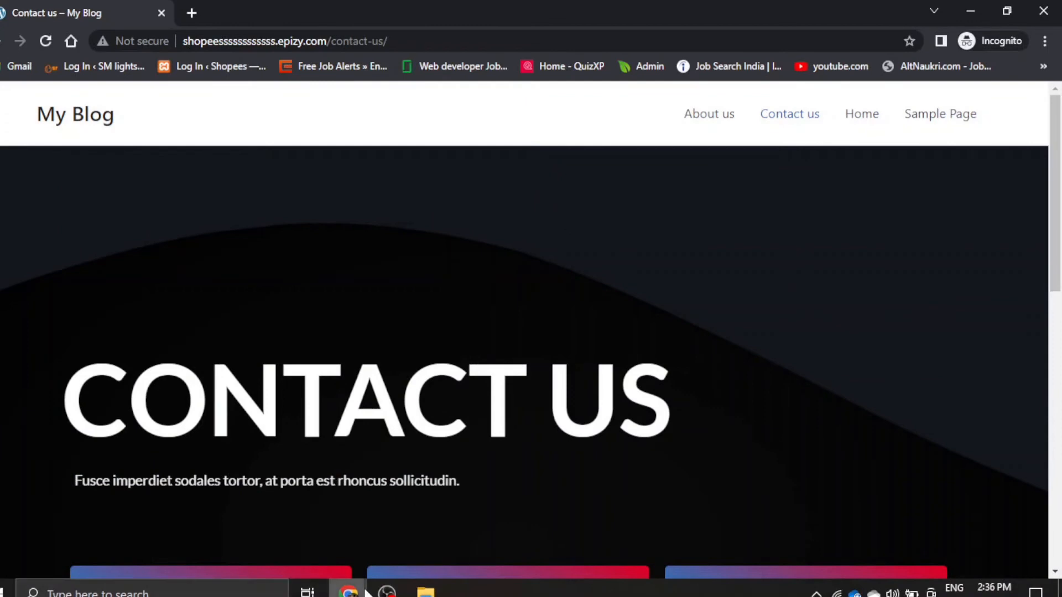
# - Switch from the live-site window back to the WordPress admin dashboard
pyautogui.moveTo(348, 591)
pyautogui.click(283, 539)
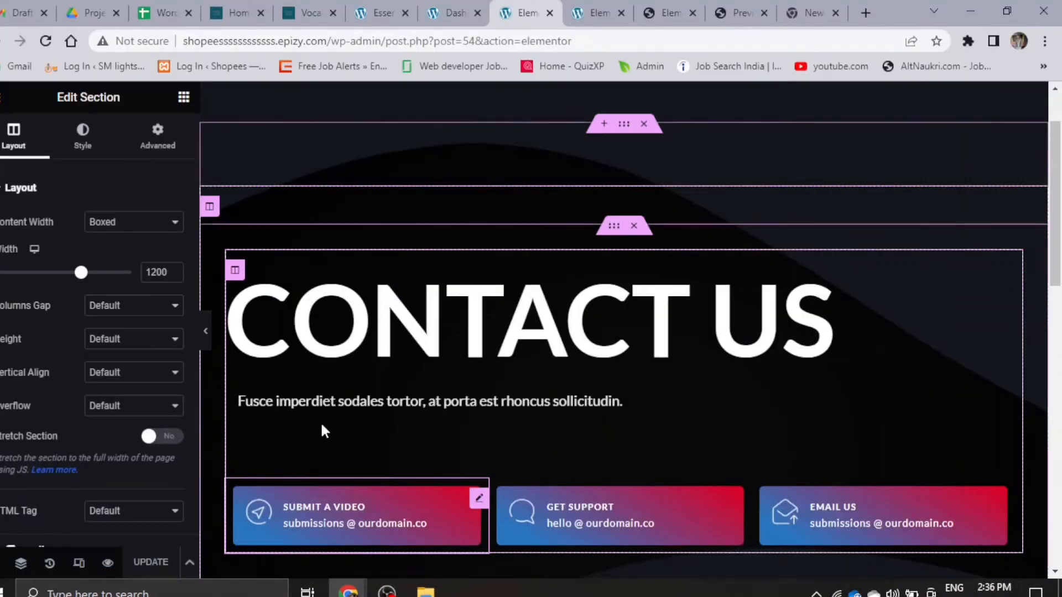
pyautogui.click(360, 14)
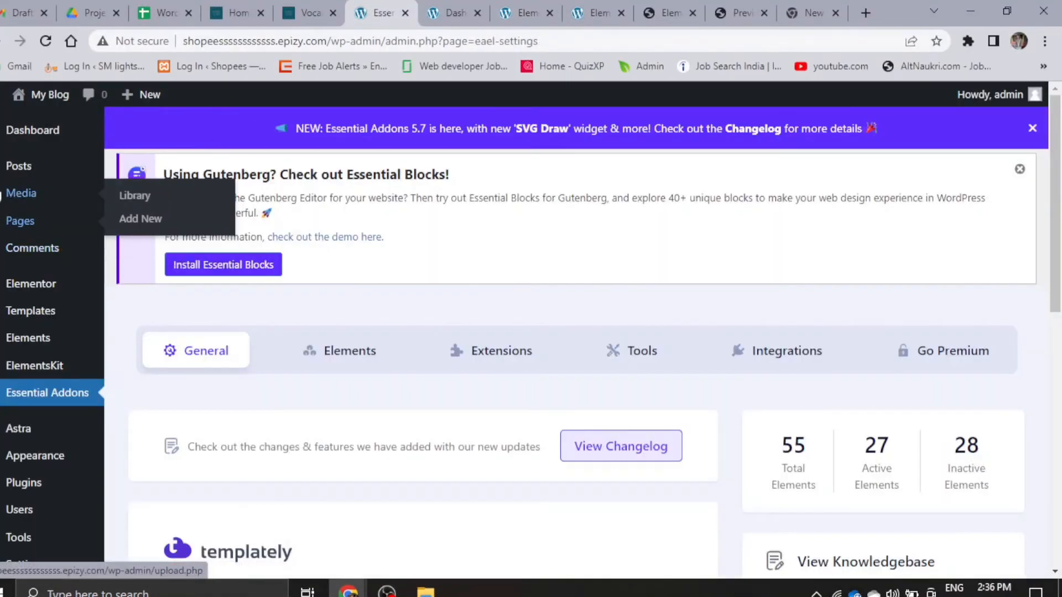
pyautogui.scroll(-4, 25, 426)
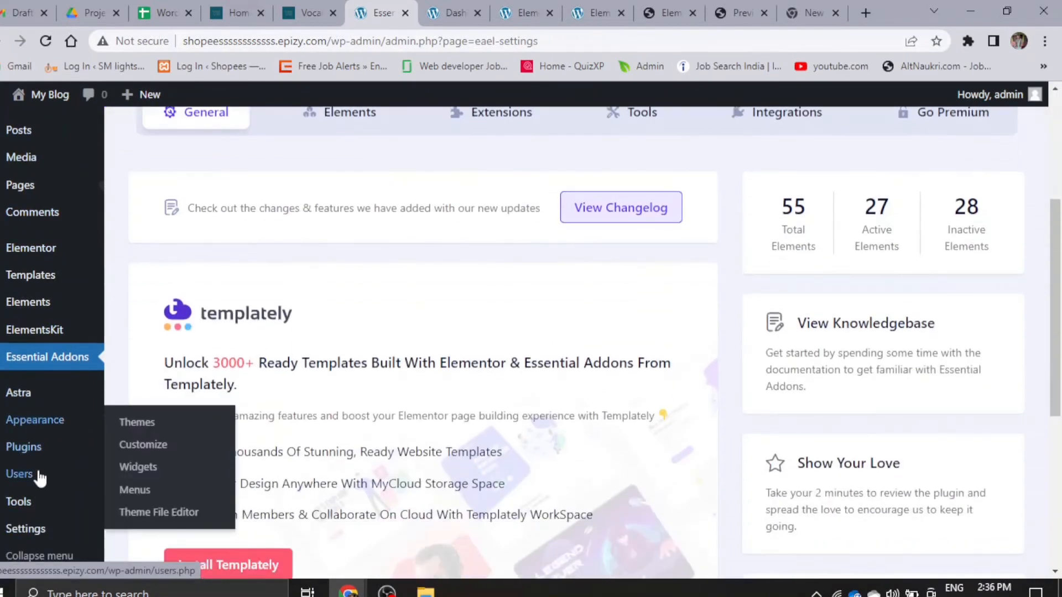
pyautogui.moveTo(83, 427)
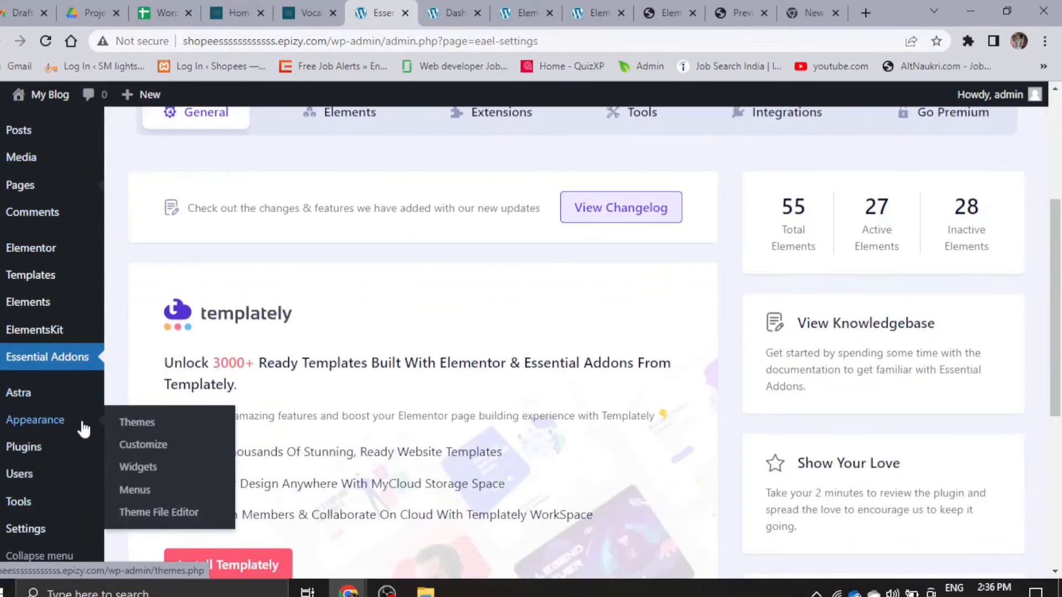
pyautogui.click(150, 451)
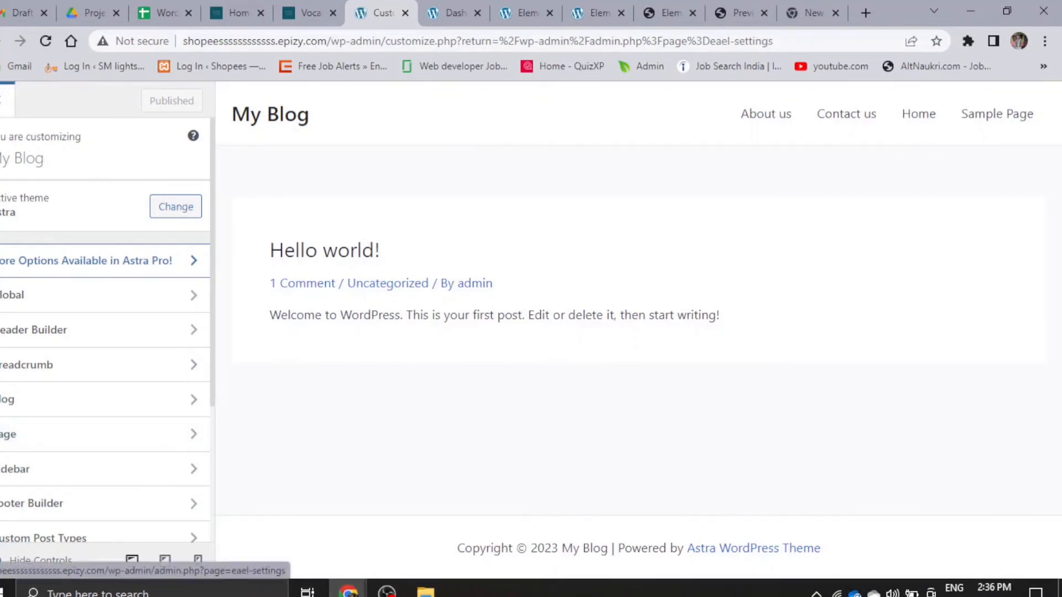
pyautogui.click(6, 100)
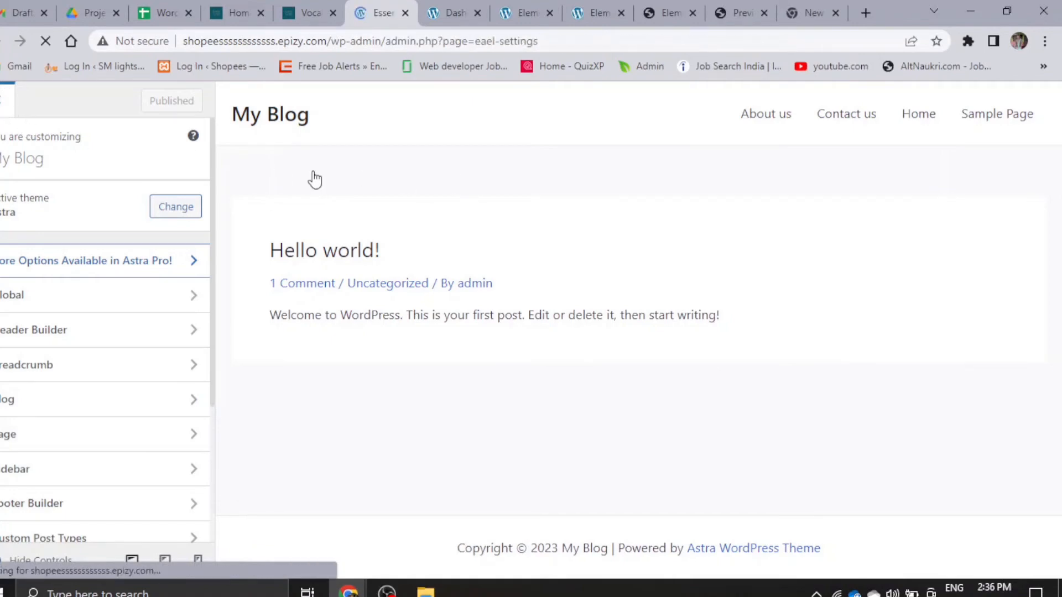
# - Open the Reading settings of the WordPress site
pyautogui.scroll(-7, 22, 462)
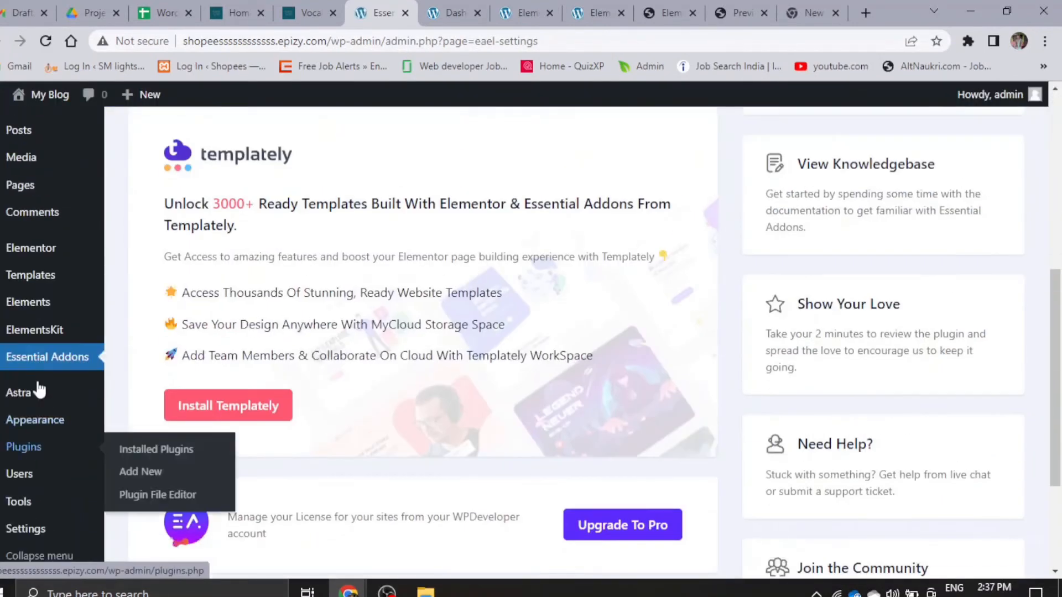
pyautogui.scroll(-3, 22, 476)
pyautogui.moveTo(21, 532)
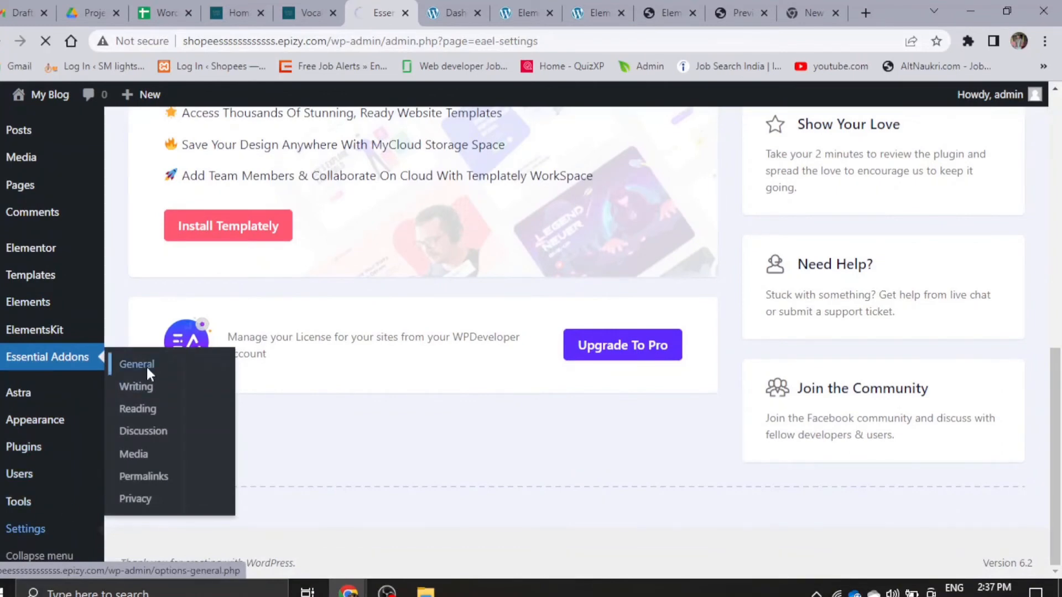
pyautogui.scroll(-4, 36, 507)
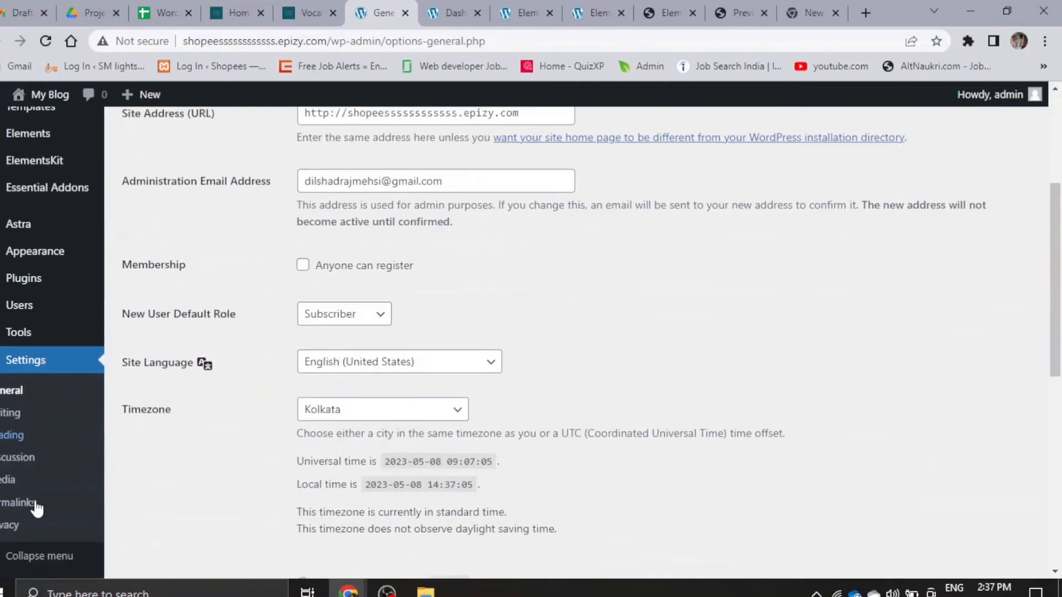
pyautogui.click(5, 435)
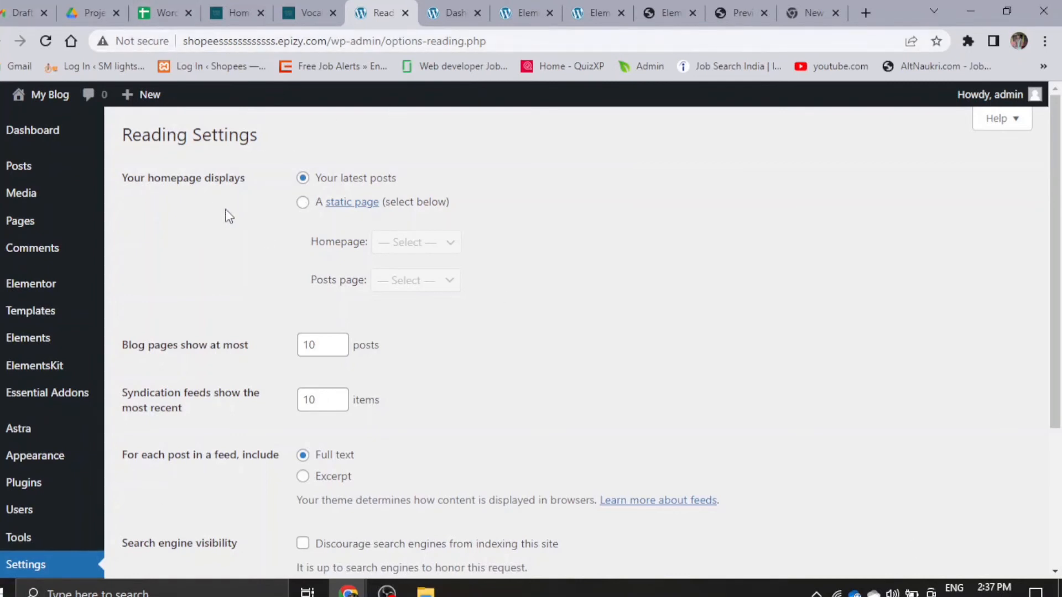
# - Make the homepage display a static page, choose Home as the homepage, and save the settings
pyautogui.click(310, 206)
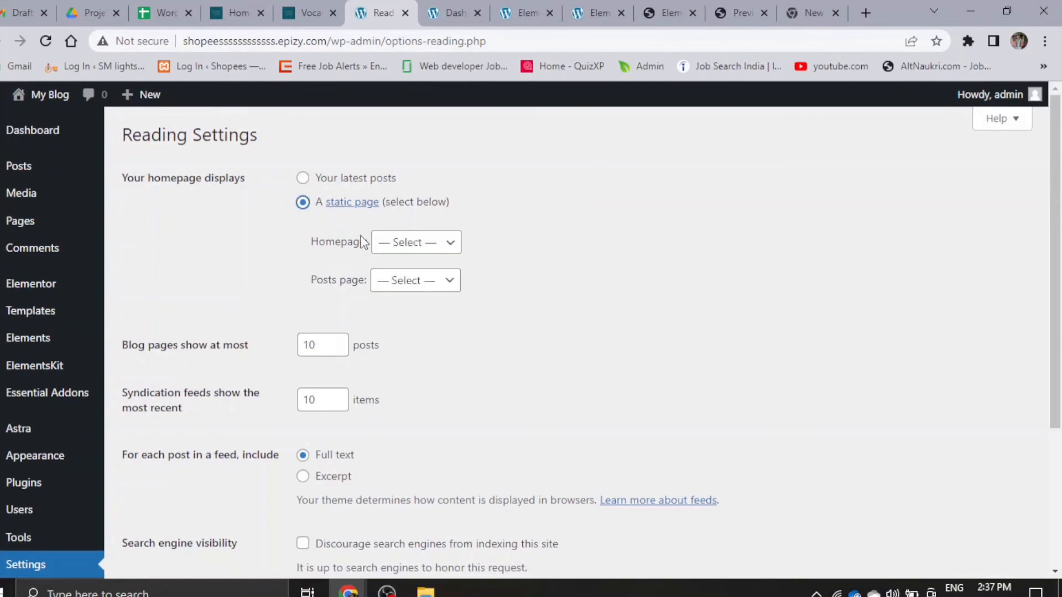
pyautogui.click(403, 244)
pyautogui.click(403, 311)
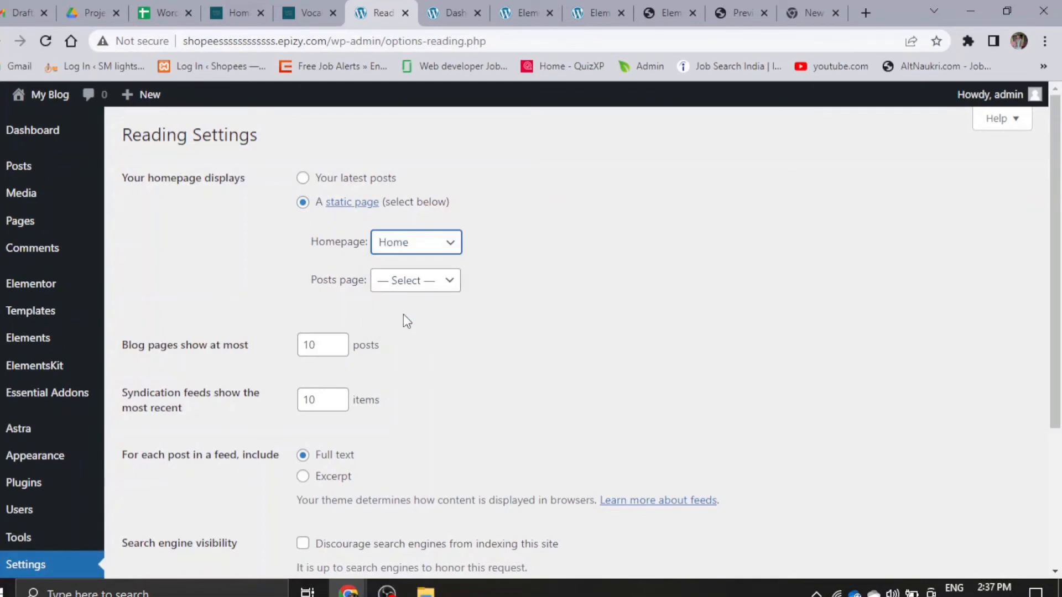
pyautogui.scroll(-3, 403, 318)
pyautogui.click(191, 421)
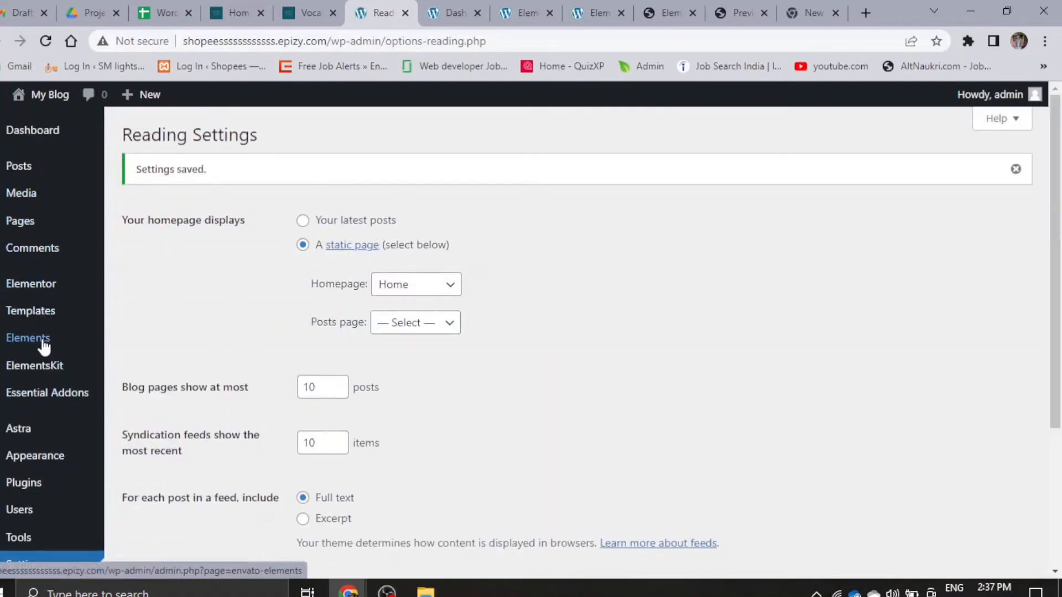
# - Open the Header Builder in the Astra theme customizer
pyautogui.scroll(-1, 38, 408)
pyautogui.moveTo(10, 375)
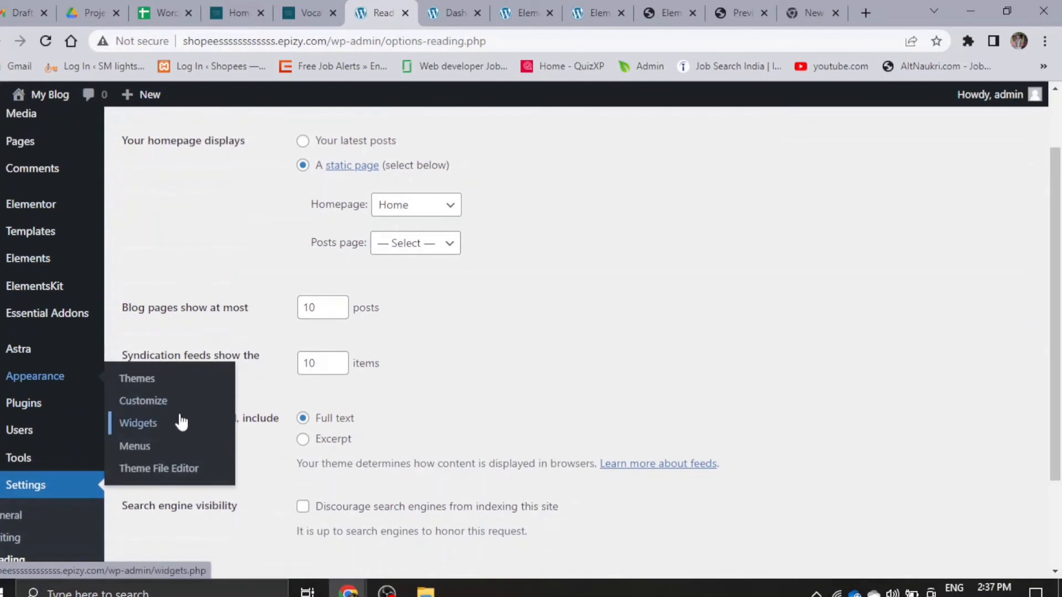
pyautogui.click(155, 405)
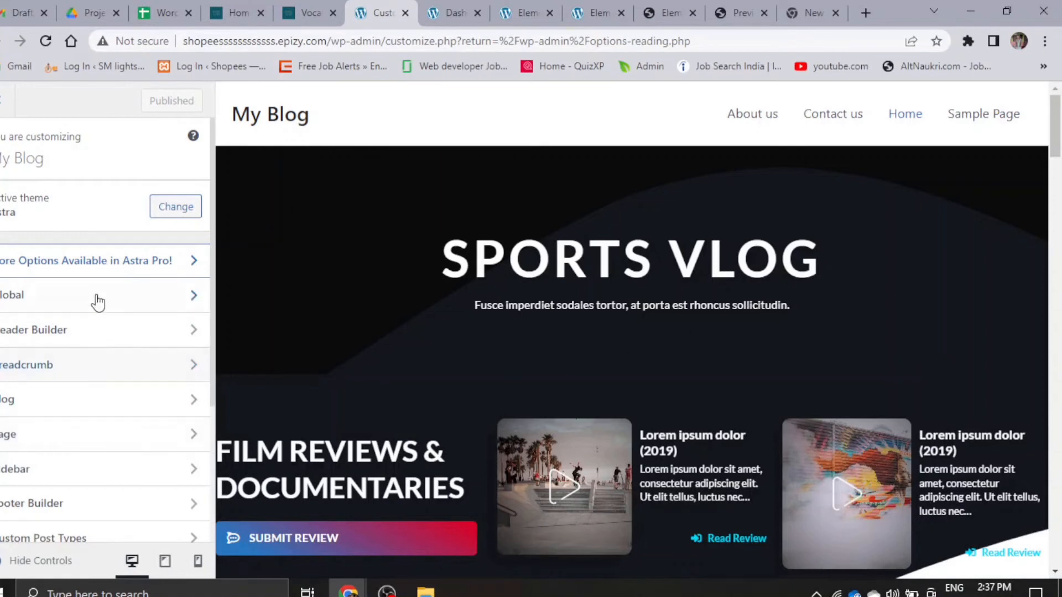
pyautogui.click(37, 335)
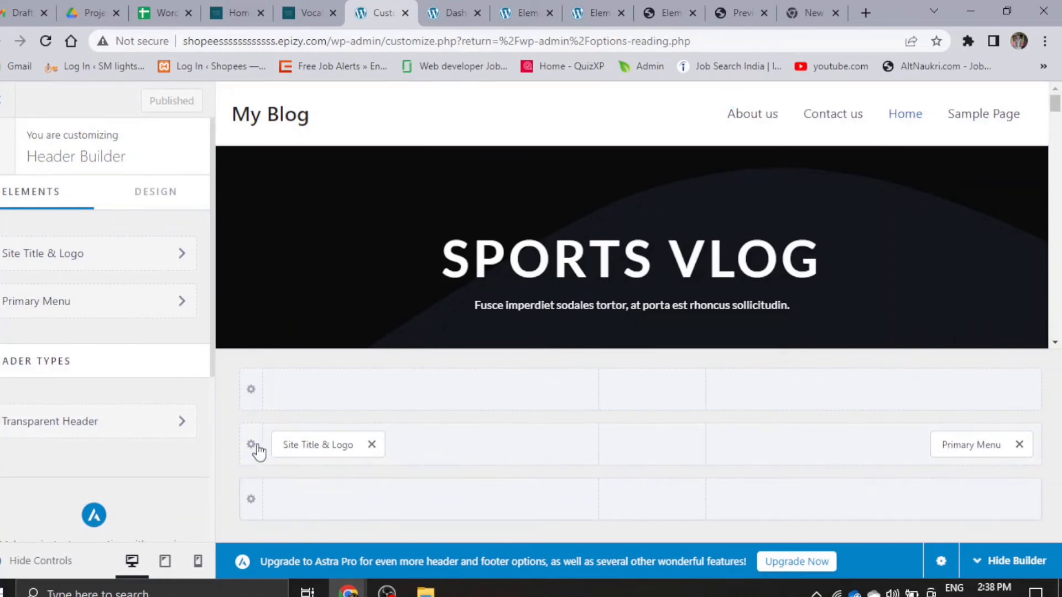
# - Look through the Header Builder's width and margin design options and its header elements
pyautogui.click(157, 193)
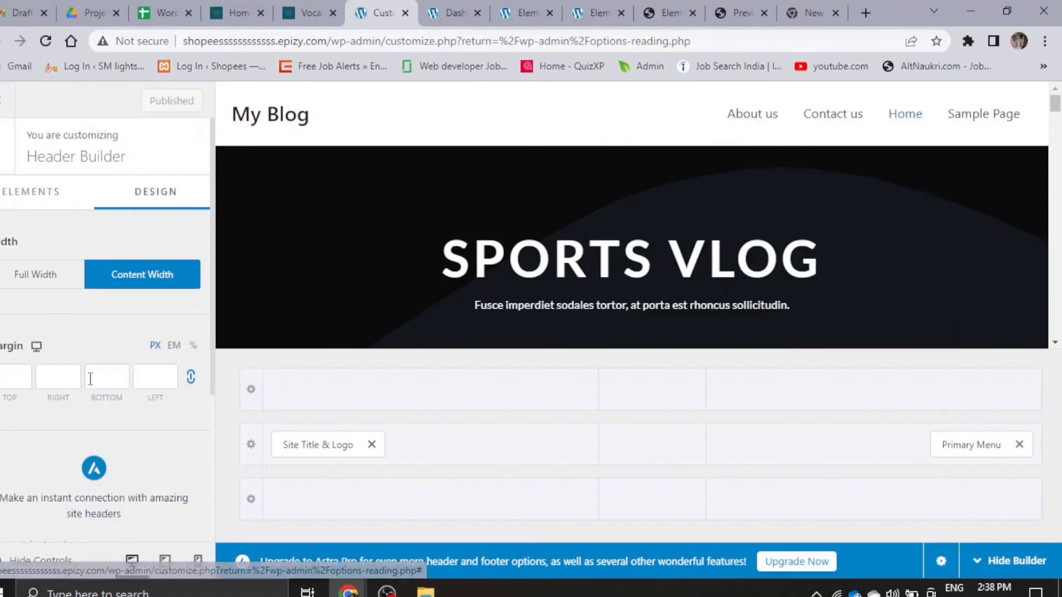
pyautogui.scroll(-4, 94, 509)
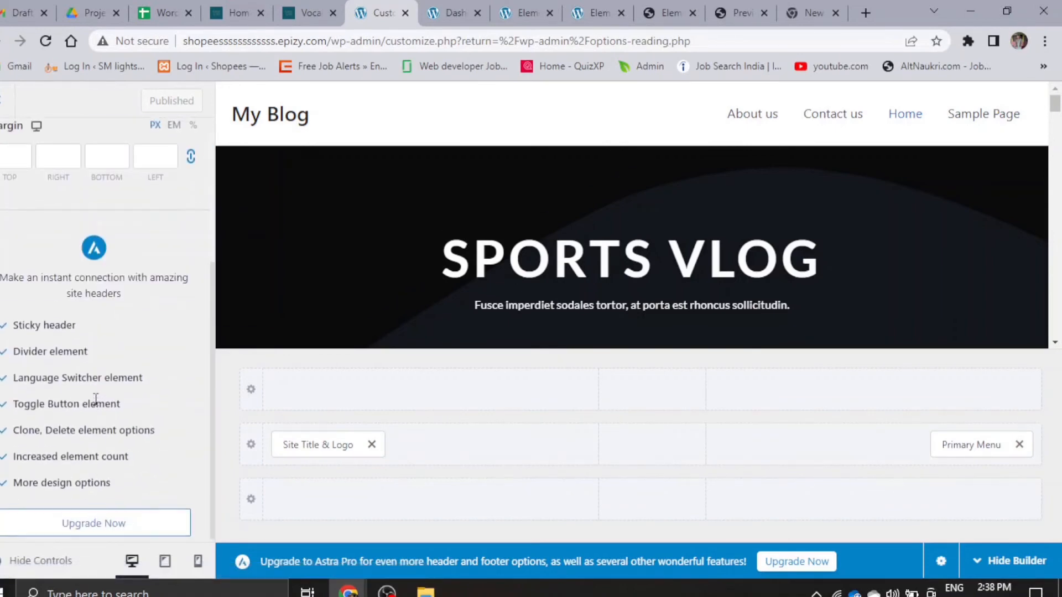
pyautogui.scroll(4, 127, 331)
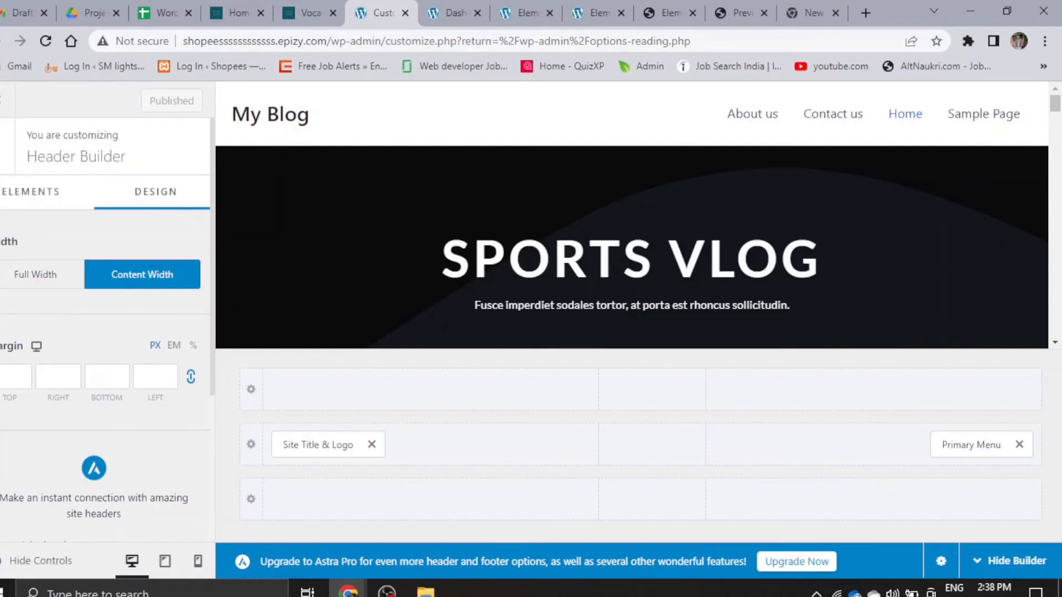
pyautogui.click(29, 193)
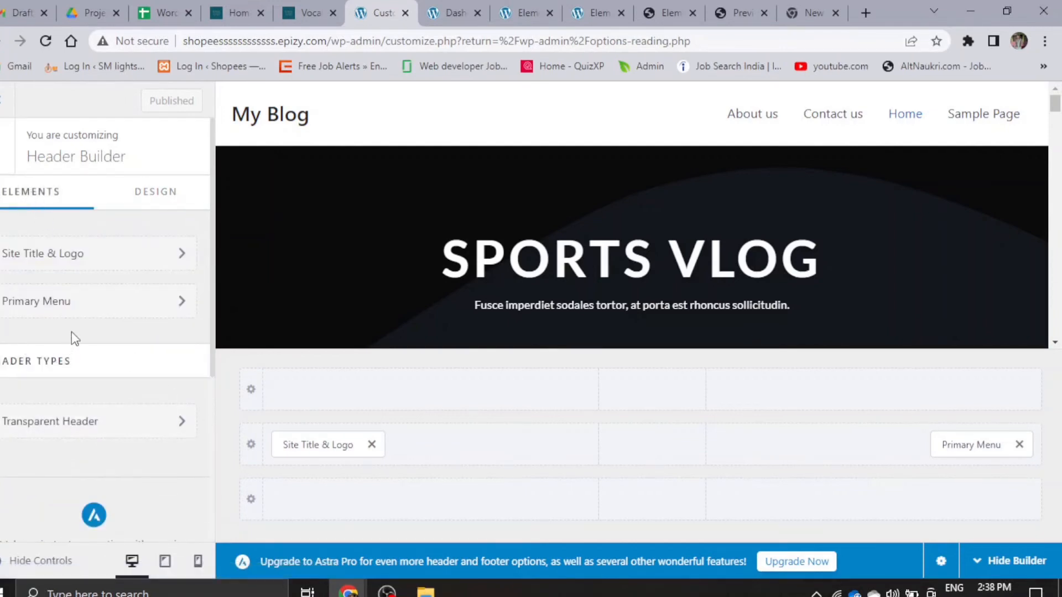
pyautogui.scroll(-5, 69, 343)
pyautogui.scroll(5, 72, 357)
# - Set the background color of the Primary Header row to black
pyautogui.click(251, 444)
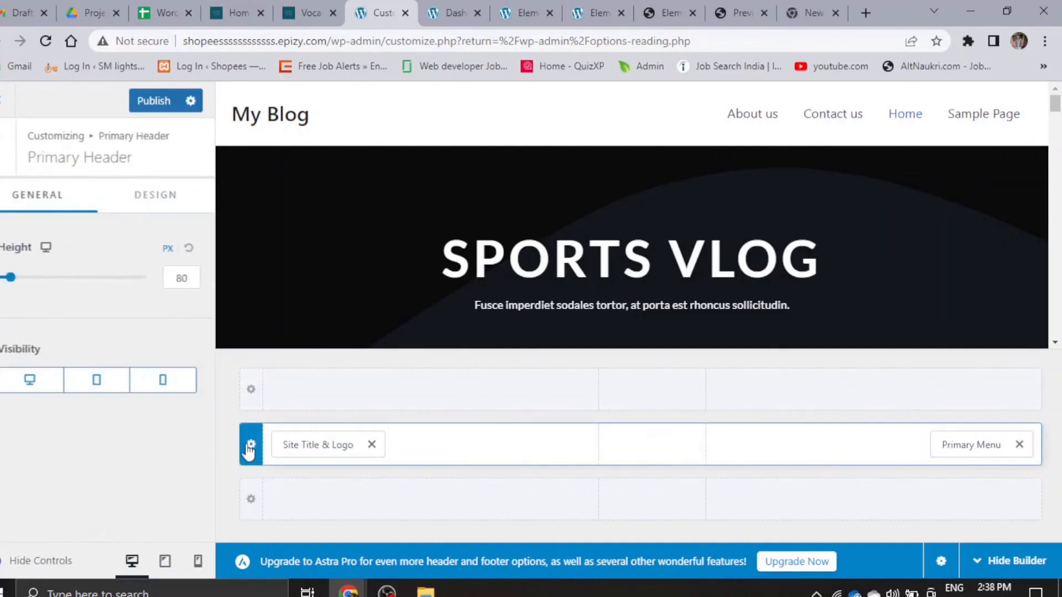
pyautogui.click(158, 192)
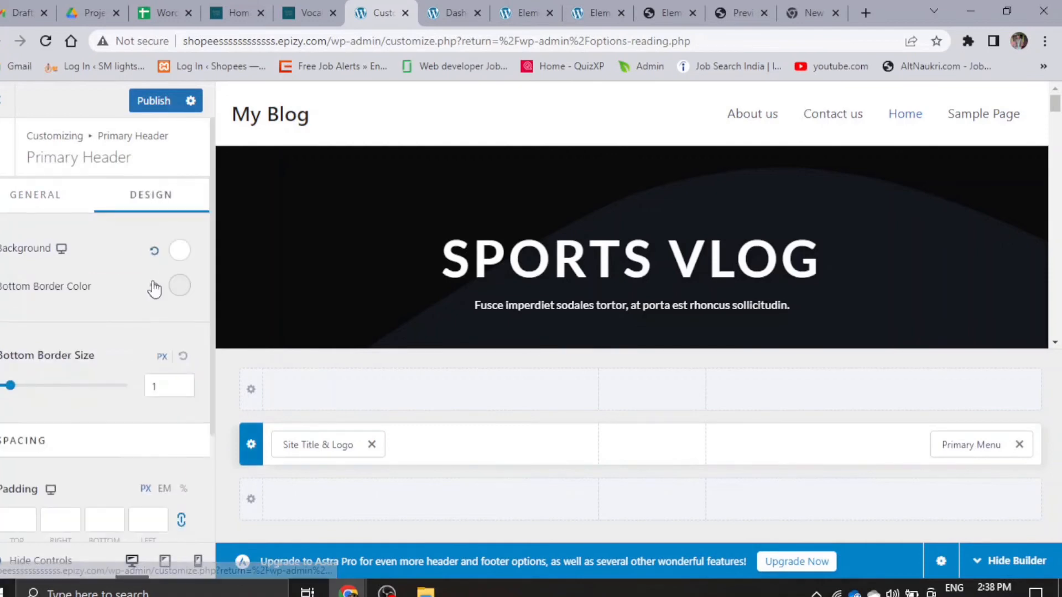
pyautogui.click(180, 250)
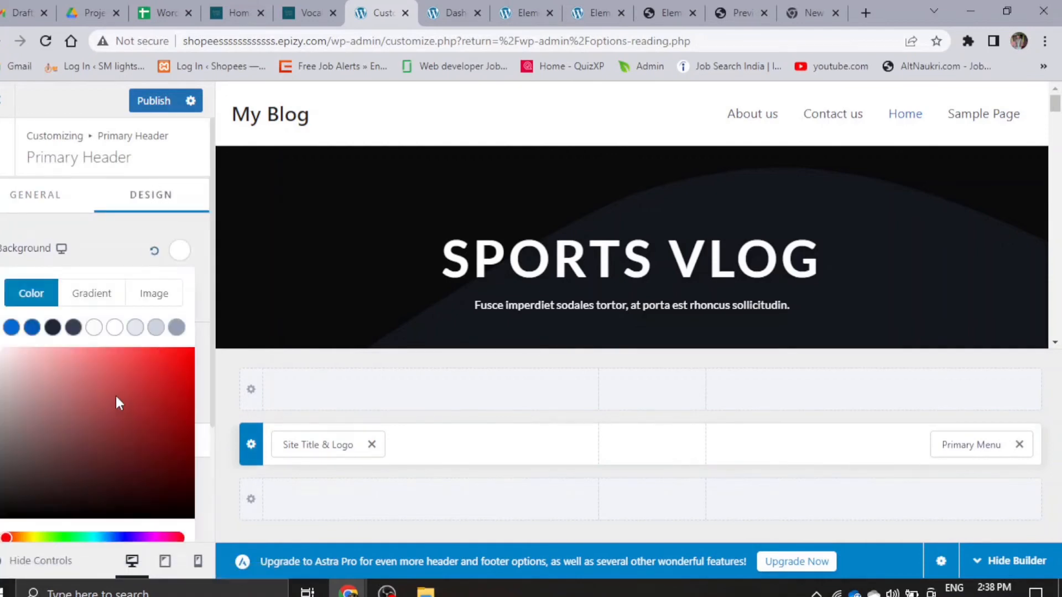
pyautogui.moveTo(115, 394); pyautogui.dragTo(17, 396)
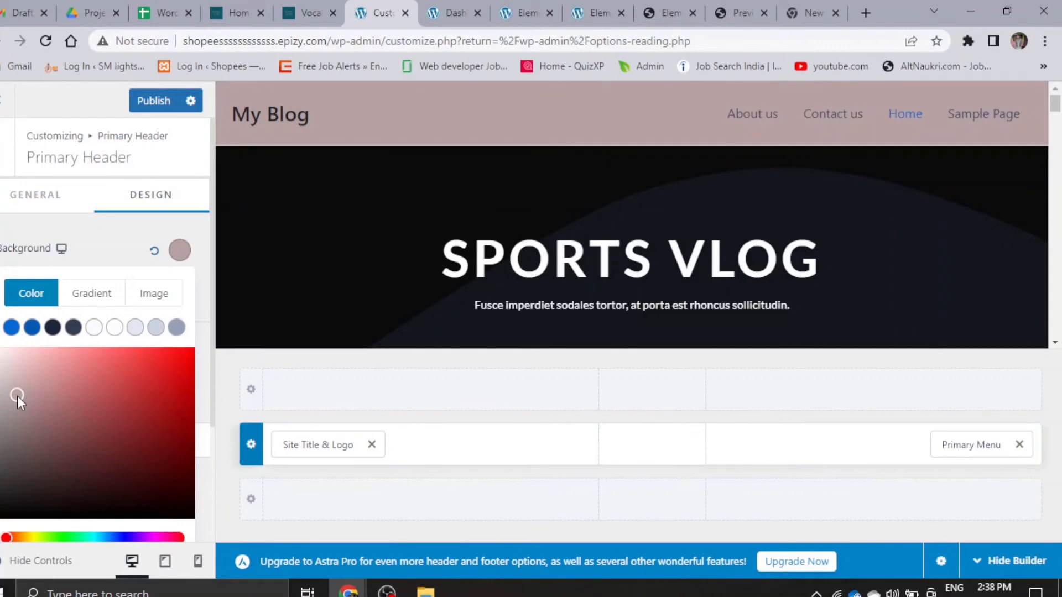
pyautogui.moveTo(18, 396); pyautogui.dragTo(3, 500)
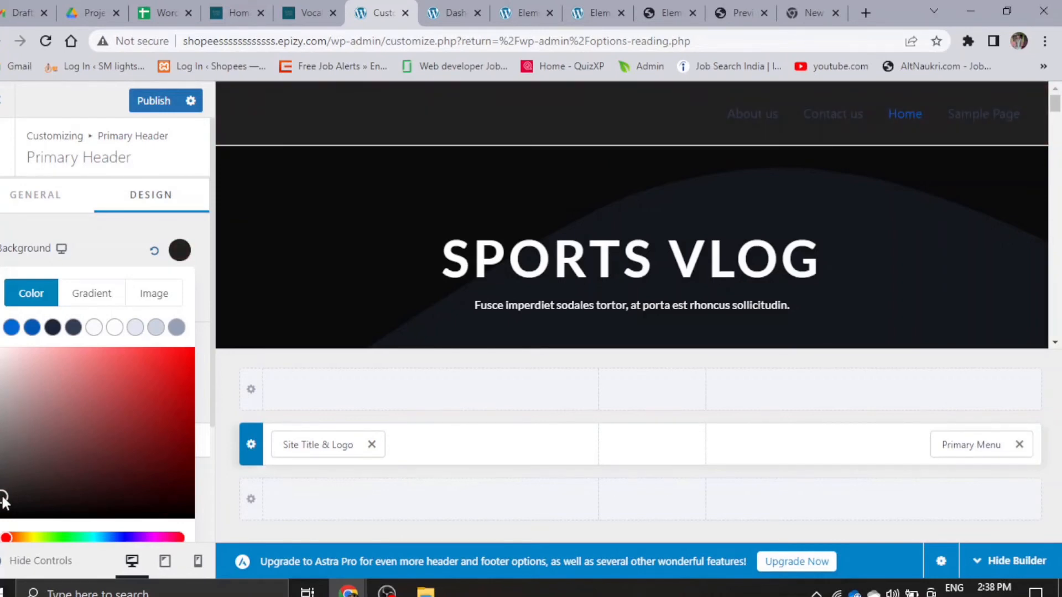
pyautogui.moveTo(14, 461); pyautogui.dragTo(32, 397)
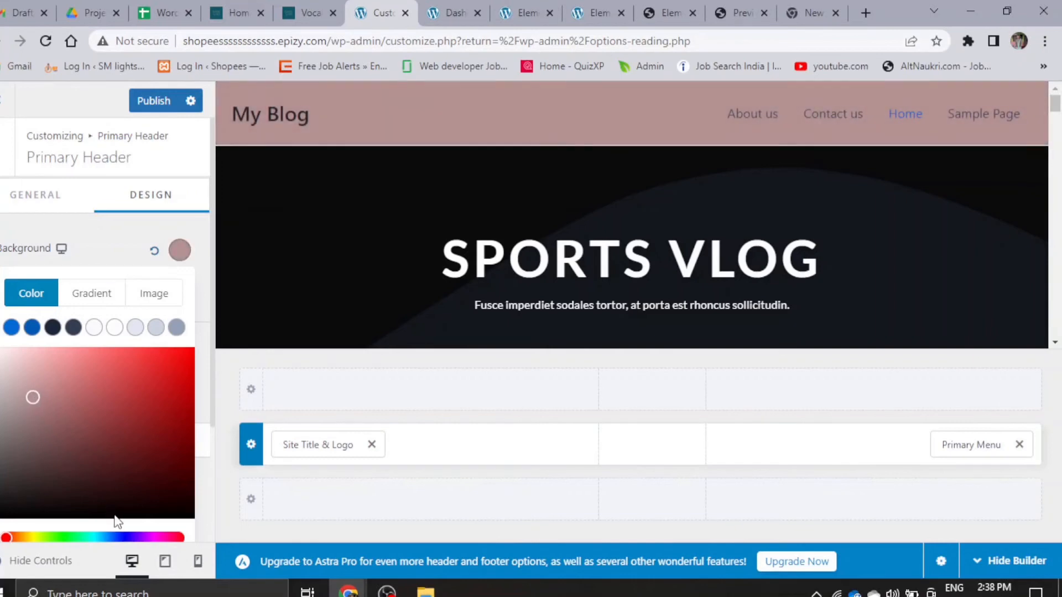
pyautogui.moveTo(61, 537); pyautogui.dragTo(2, 540)
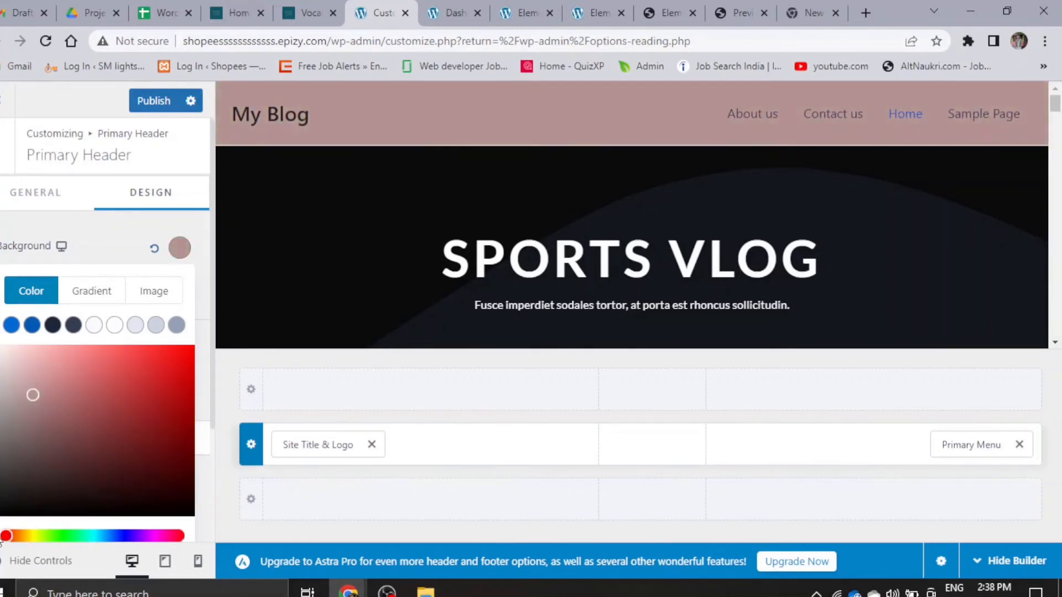
pyautogui.click(1, 526)
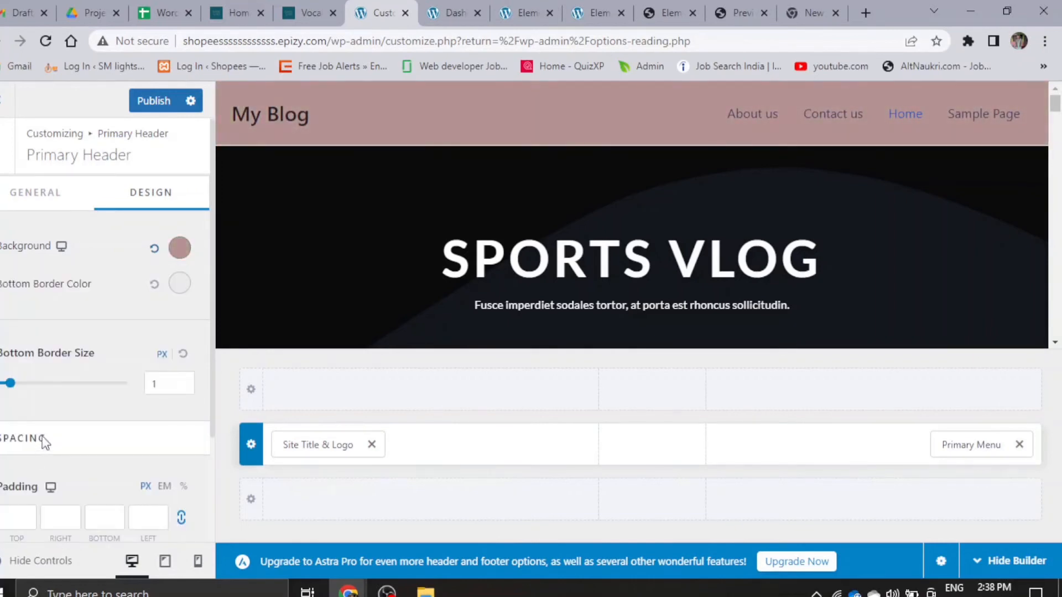
pyautogui.click(180, 248)
pyautogui.moveTo(30, 402); pyautogui.dragTo(7, 539)
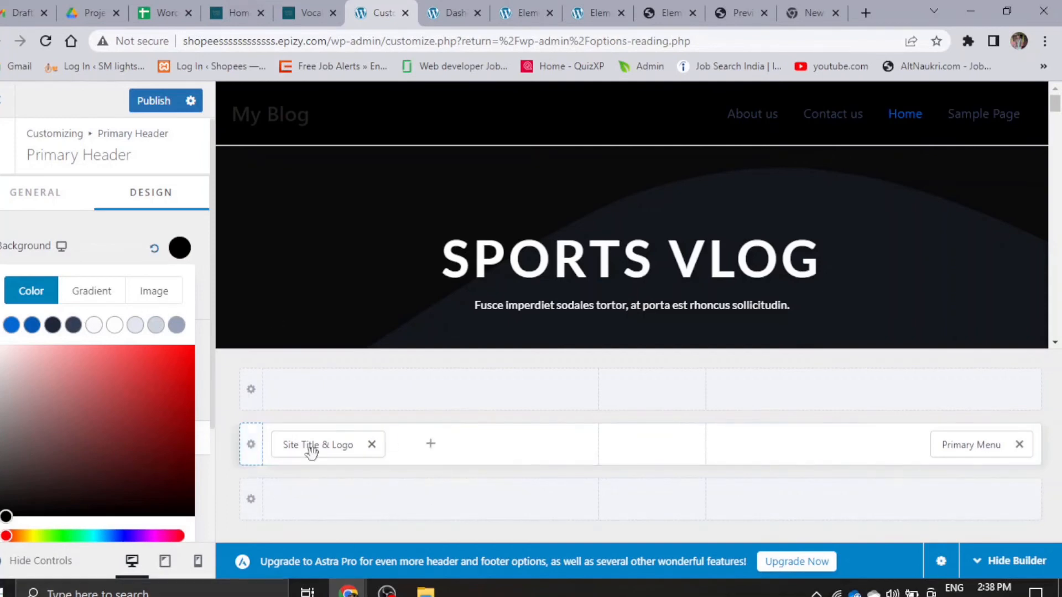
# - Set the normal title color of the Site Title & Logo element to white
pyautogui.click(290, 450)
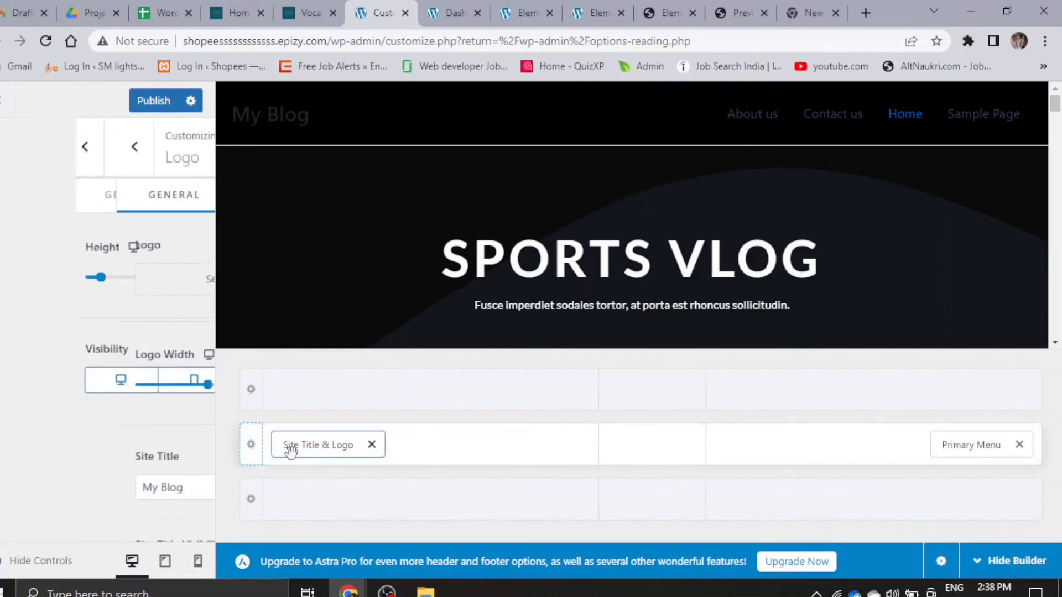
pyautogui.scroll(-9, 131, 221)
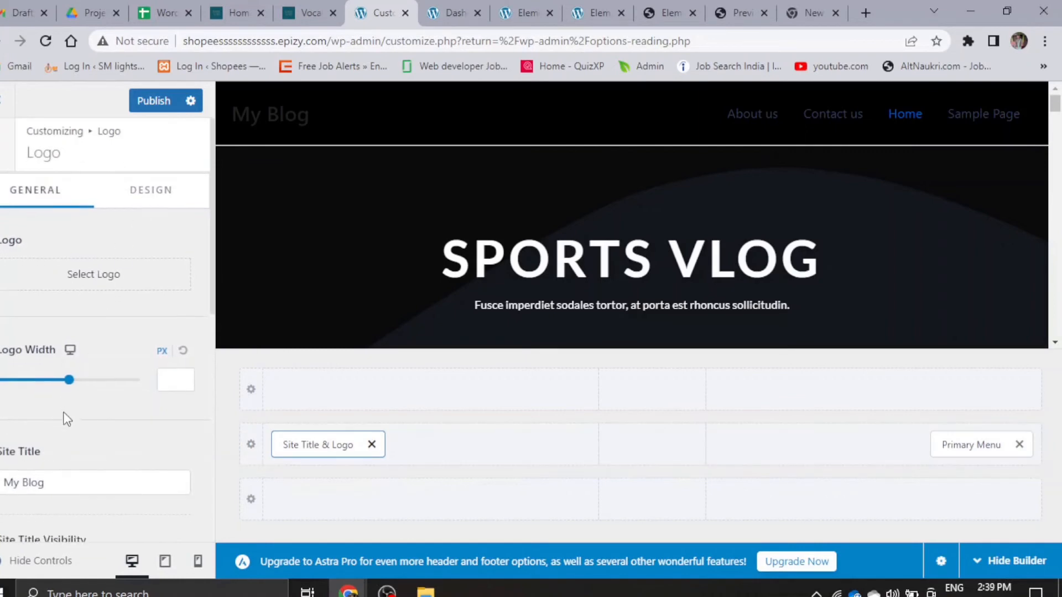
pyautogui.scroll(9, 98, 387)
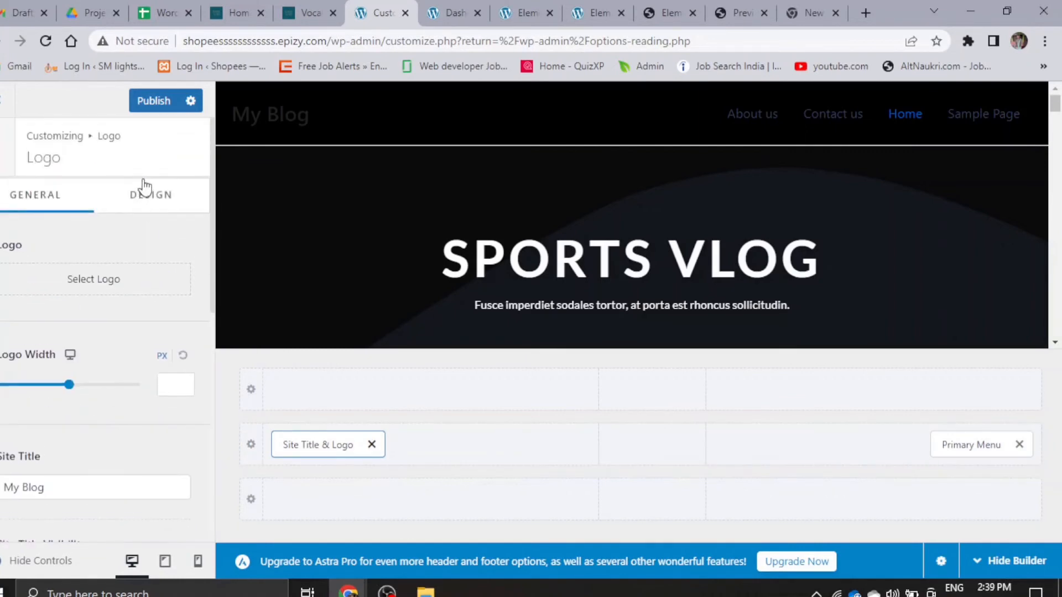
pyautogui.click(144, 194)
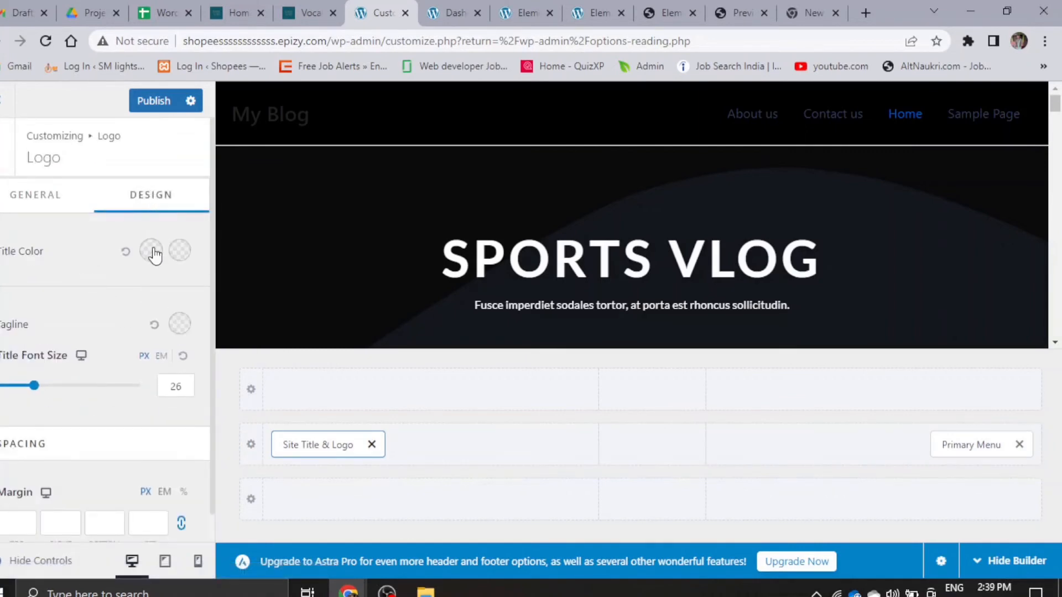
pyautogui.click(150, 250)
pyautogui.click(115, 287)
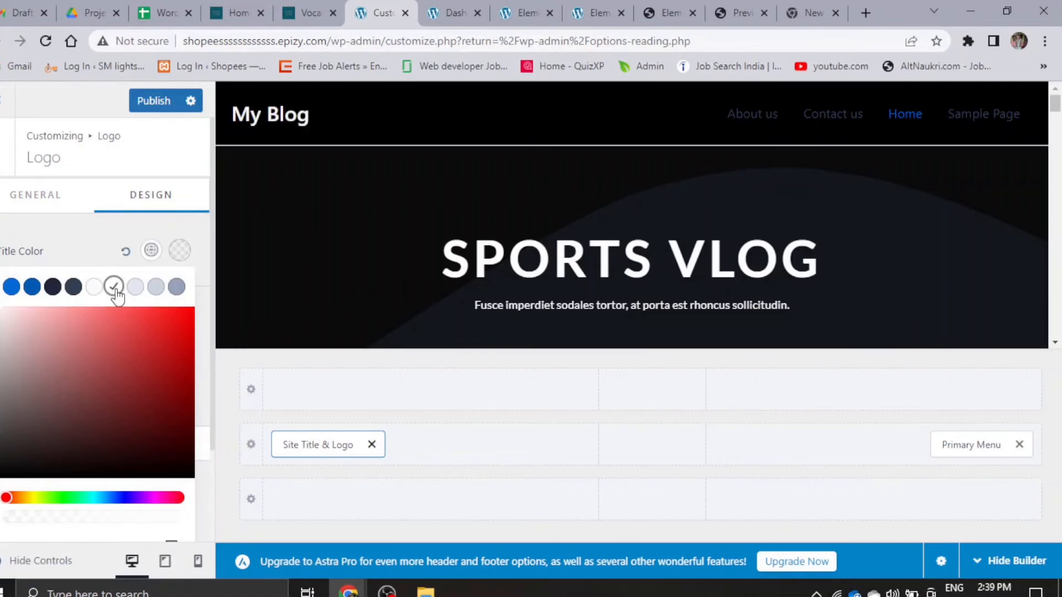
pyautogui.click(96, 242)
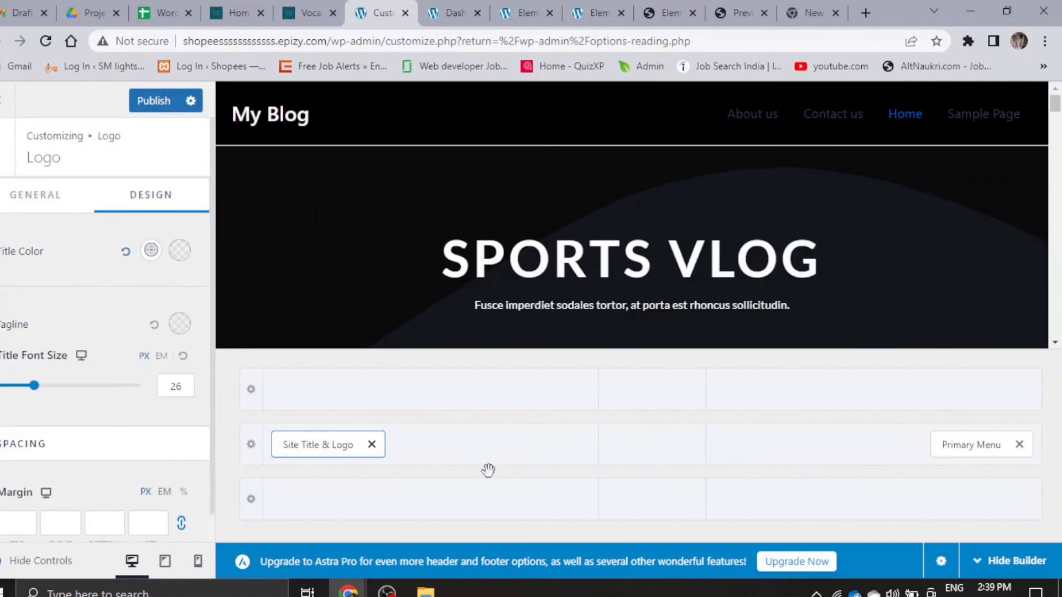
# - Set the normal text/link color of the Primary Menu in the header to white
pyautogui.click(951, 444)
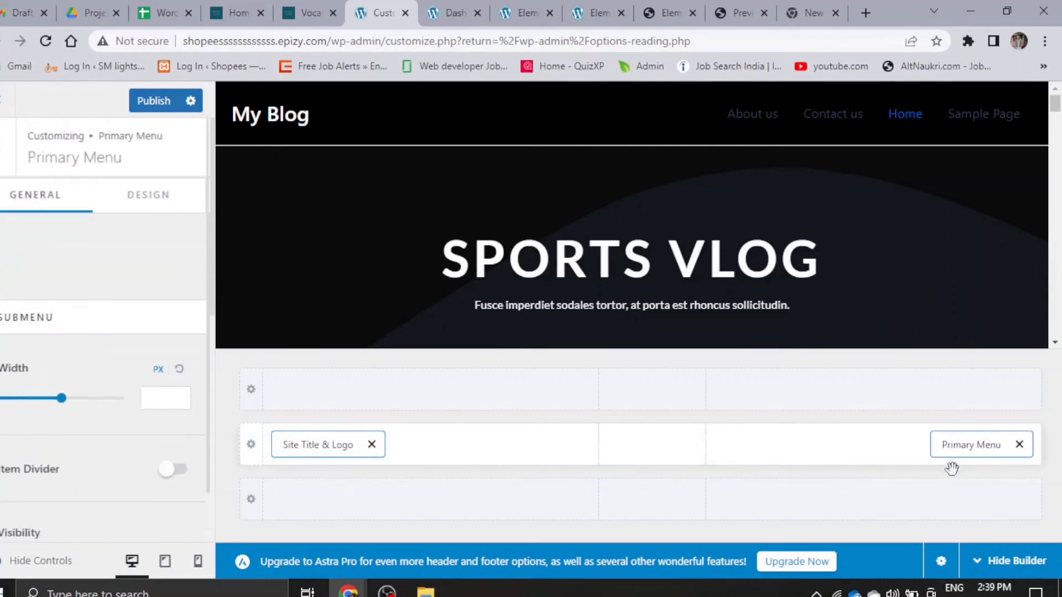
pyautogui.click(144, 193)
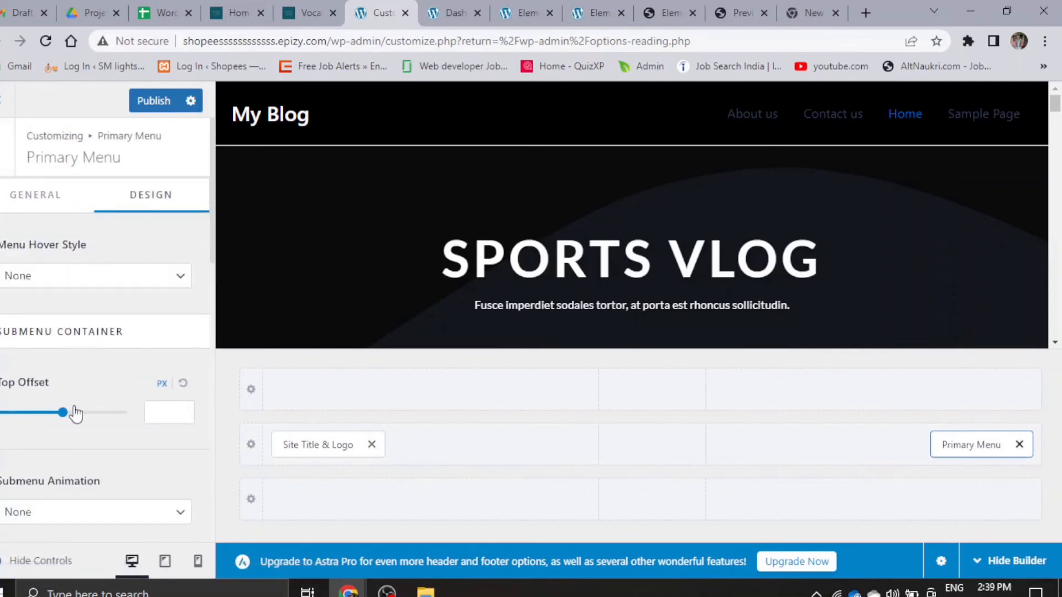
pyautogui.scroll(-8, 76, 413)
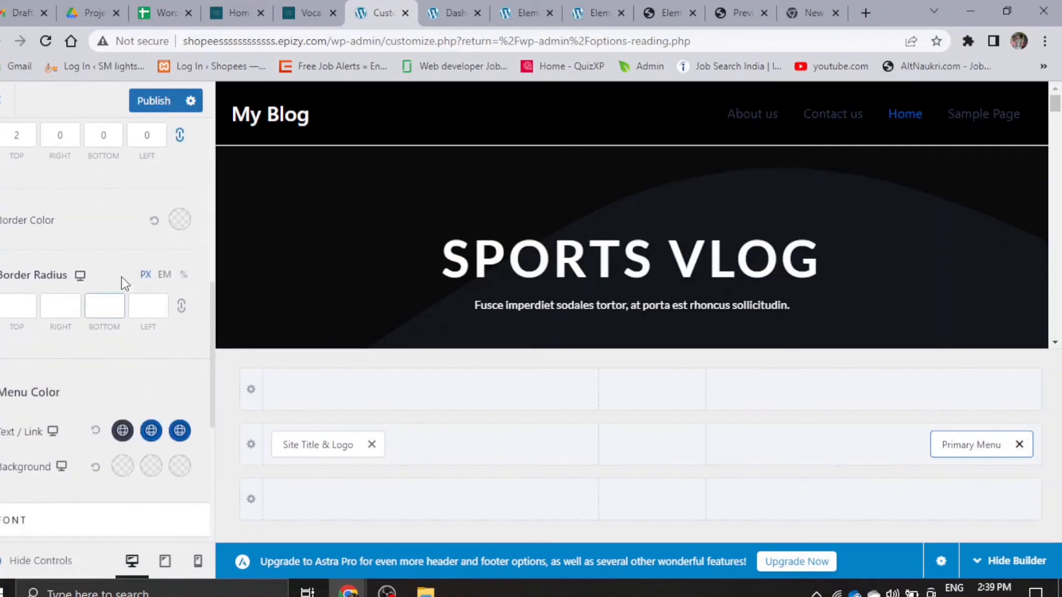
pyautogui.click(123, 431)
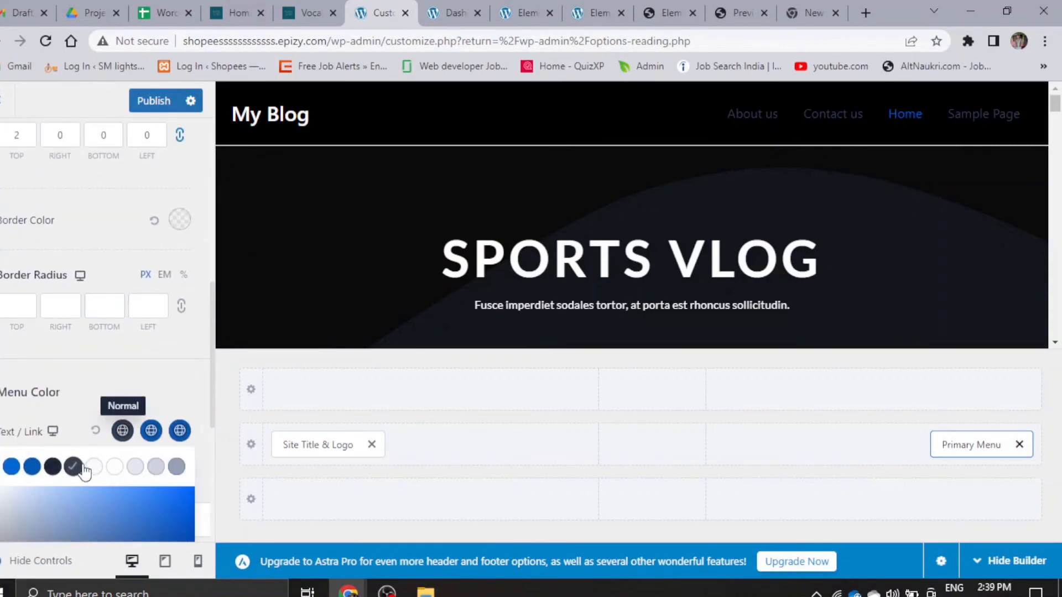
pyautogui.click(114, 467)
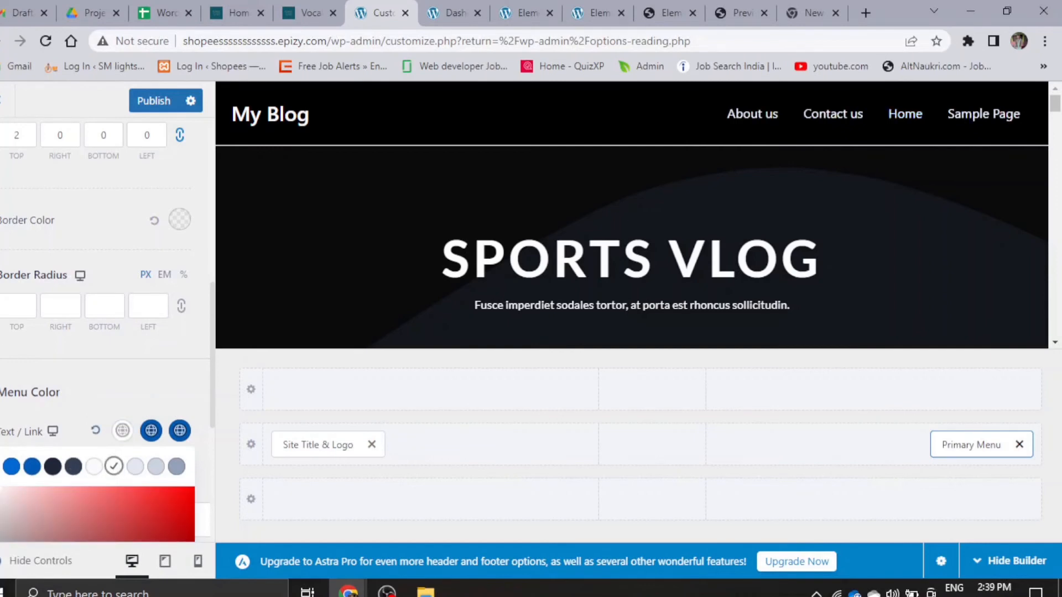
pyautogui.click(38, 373)
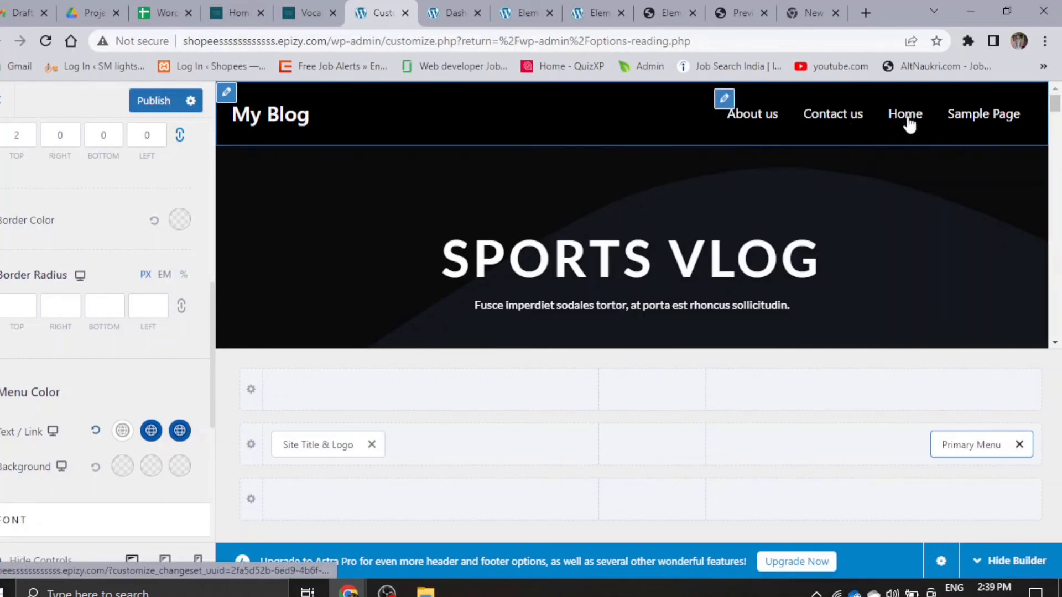
# - Publish the header changes and close the theme customizer
pyautogui.scroll(7, 99, 336)
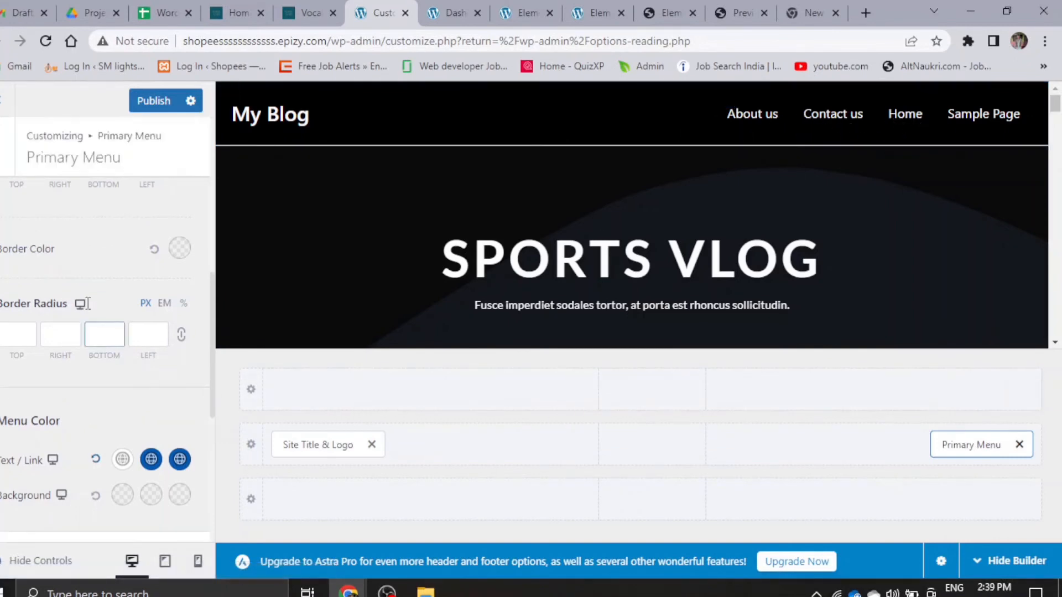
pyautogui.click(150, 105)
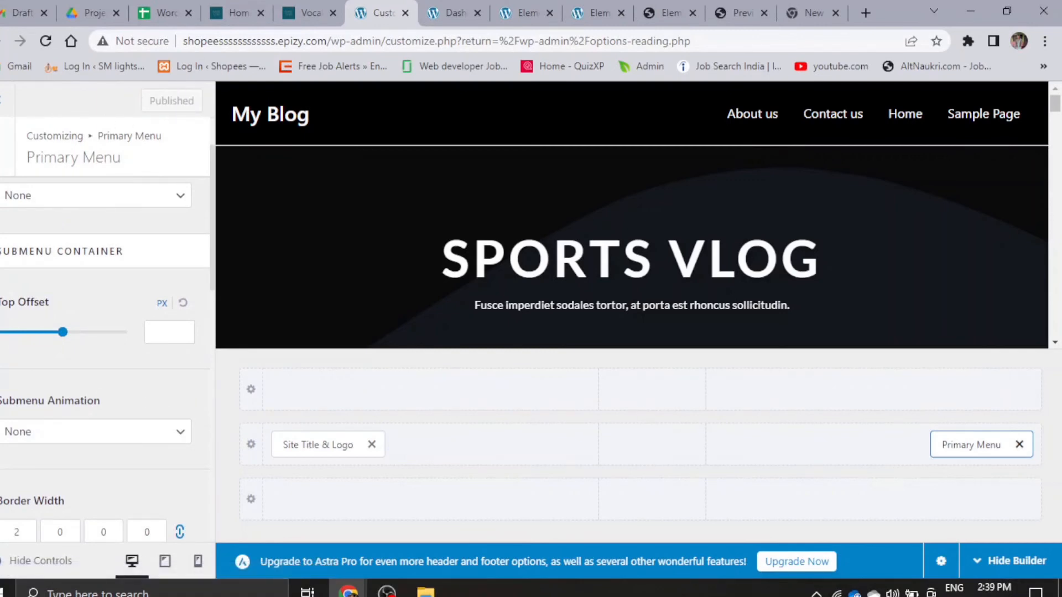
pyautogui.click(5, 100)
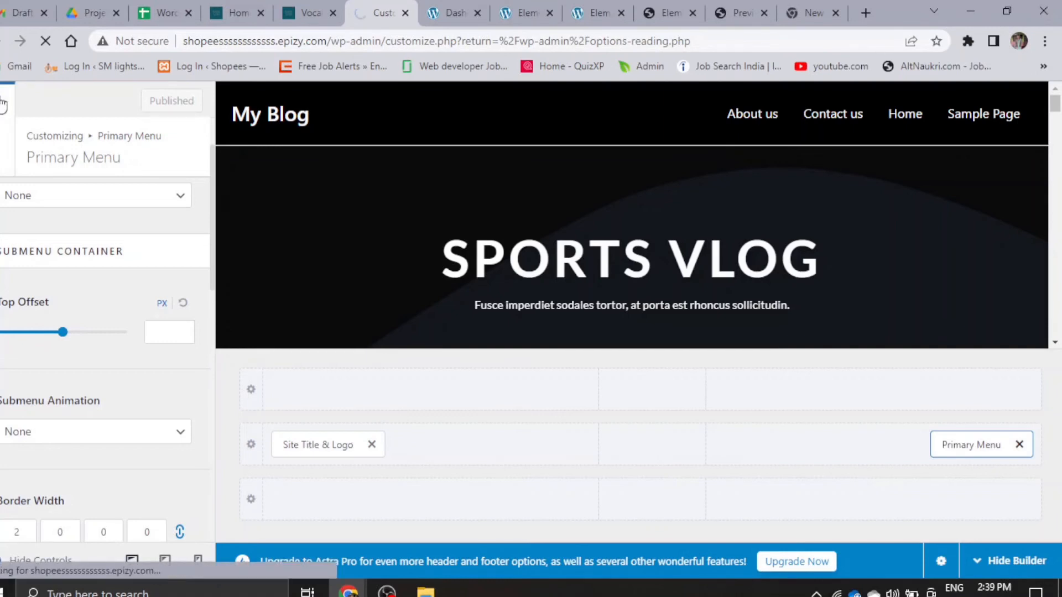
# - Create a new WordPress navigation menu named Main Menu in the Appearance settings
pyautogui.scroll(-1, 11, 279)
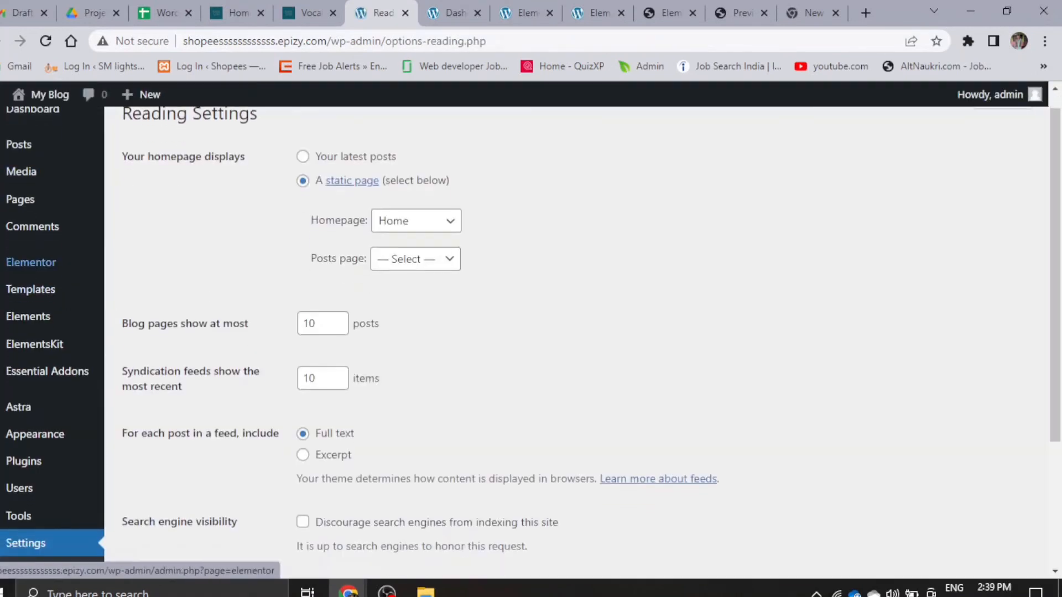
pyautogui.scroll(-2, 22, 282)
pyautogui.scroll(3, 35, 332)
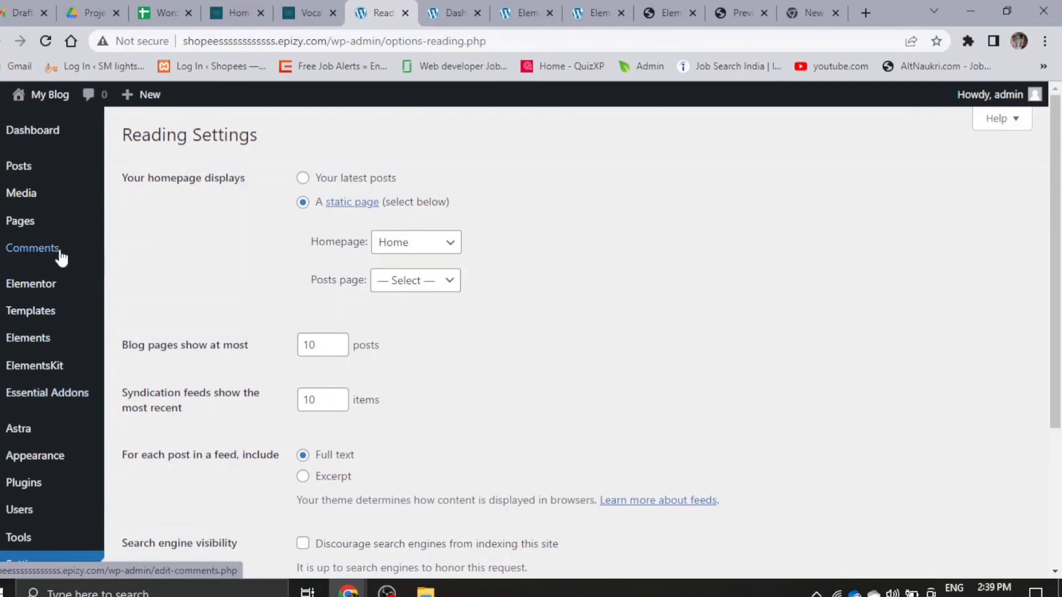
pyautogui.scroll(-3, 48, 367)
pyautogui.moveTo(52, 304)
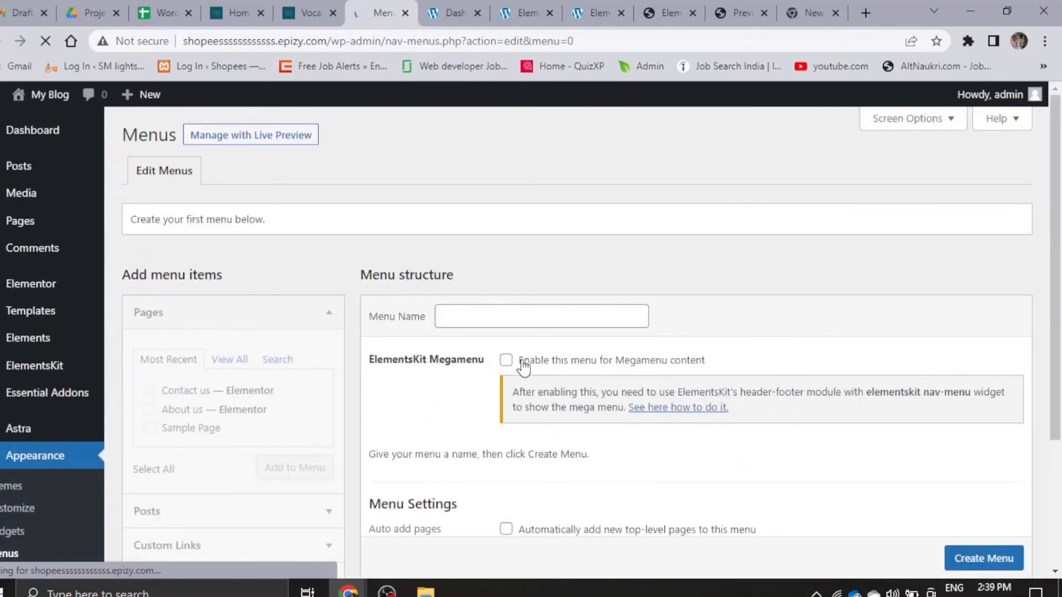
pyautogui.scroll(-4, 525, 351)
pyautogui.scroll(4, 586, 367)
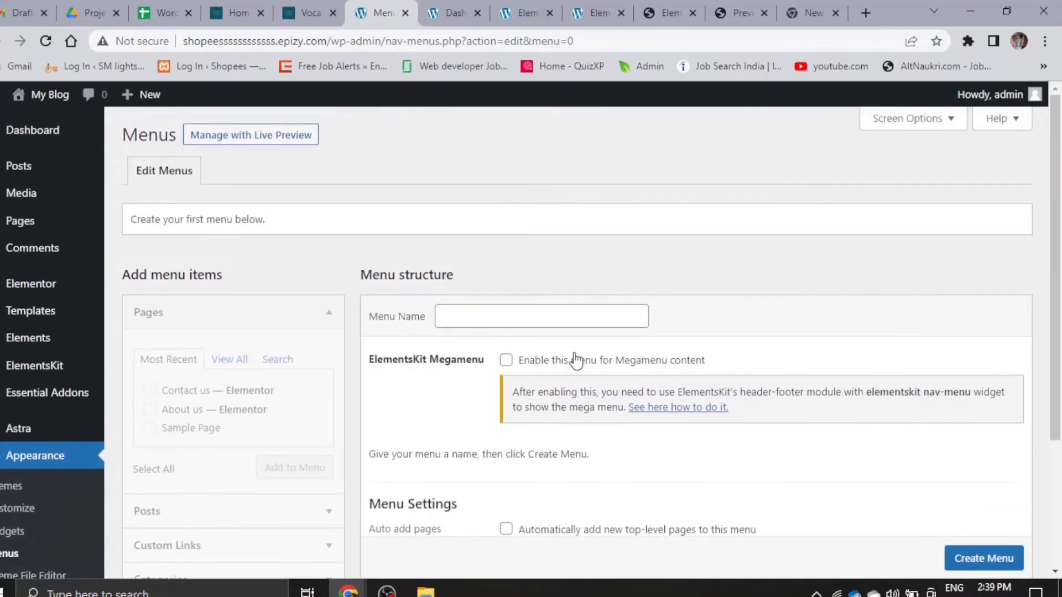
pyautogui.click(544, 320)
pyautogui.click(535, 358)
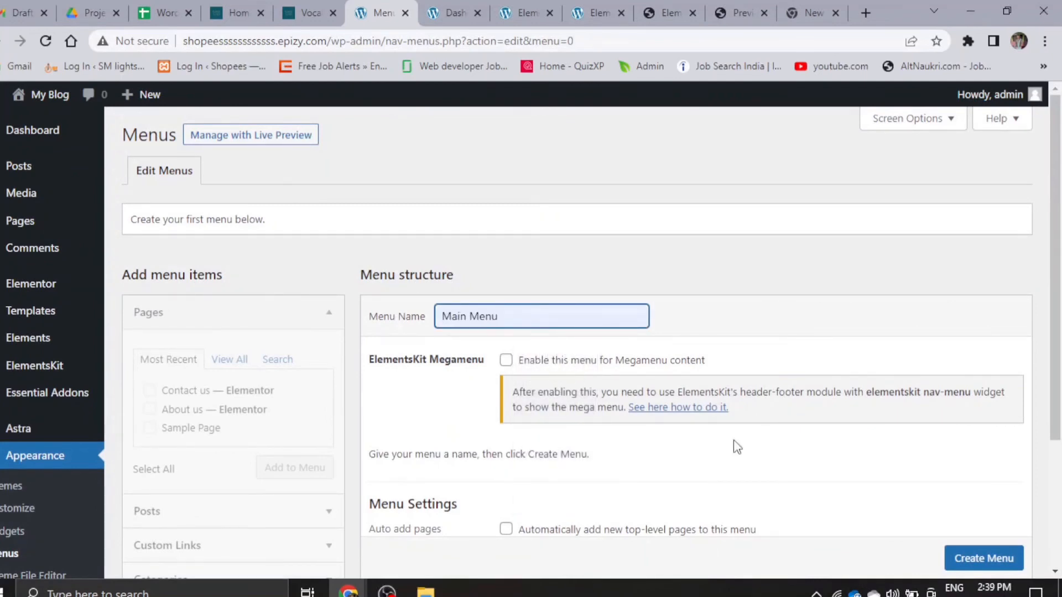
pyautogui.scroll(-3, 737, 447)
pyautogui.click(953, 489)
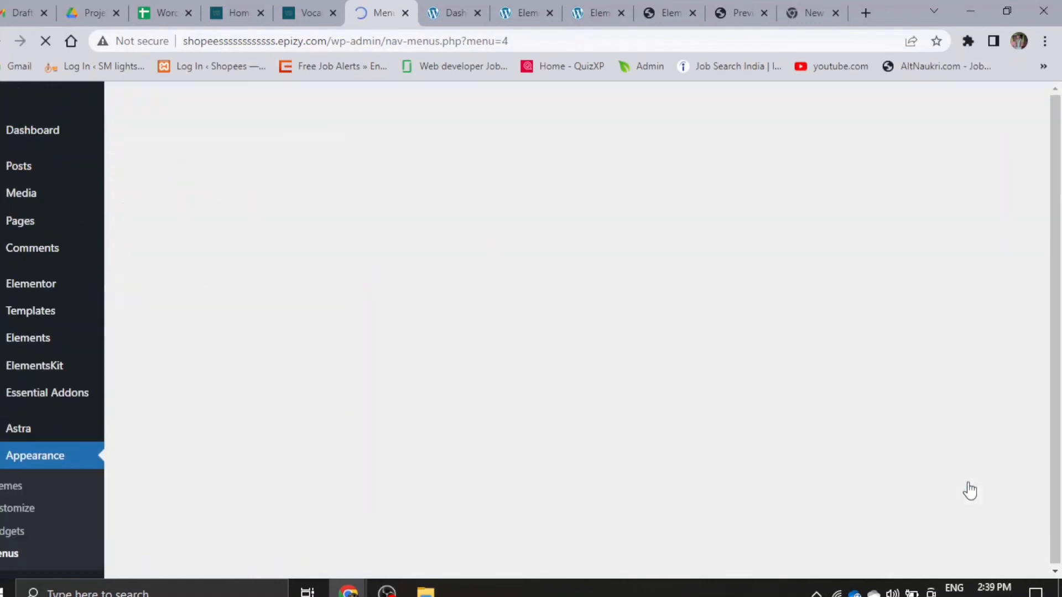
# - Assign Main Menu to the Primary Menu location and add the Home, About us and Contact us pages to it
pyautogui.scroll(-3, 547, 416)
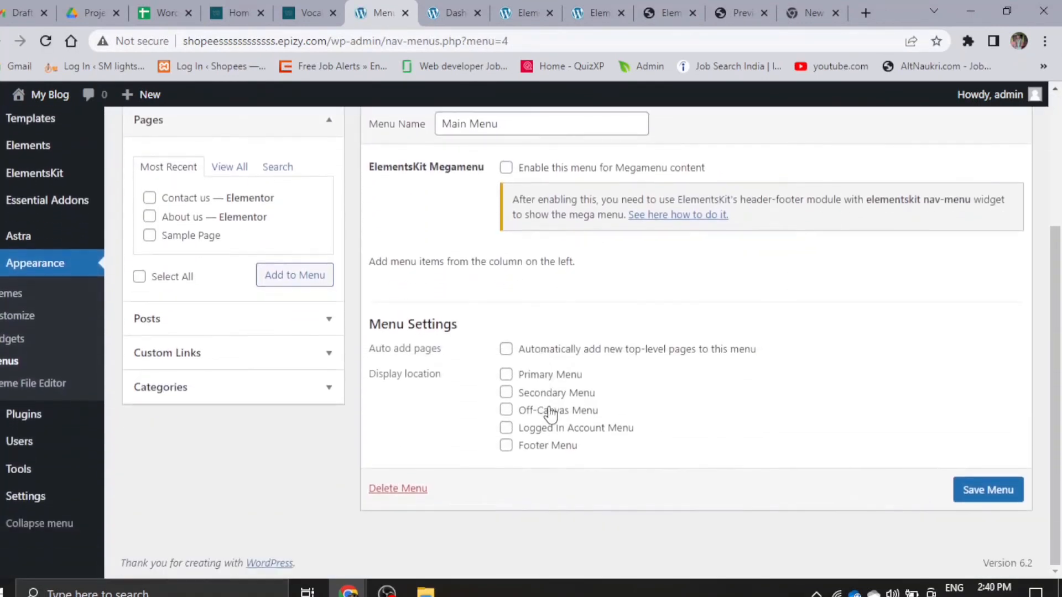
pyautogui.click(511, 375)
pyautogui.scroll(2, 257, 268)
pyautogui.click(226, 248)
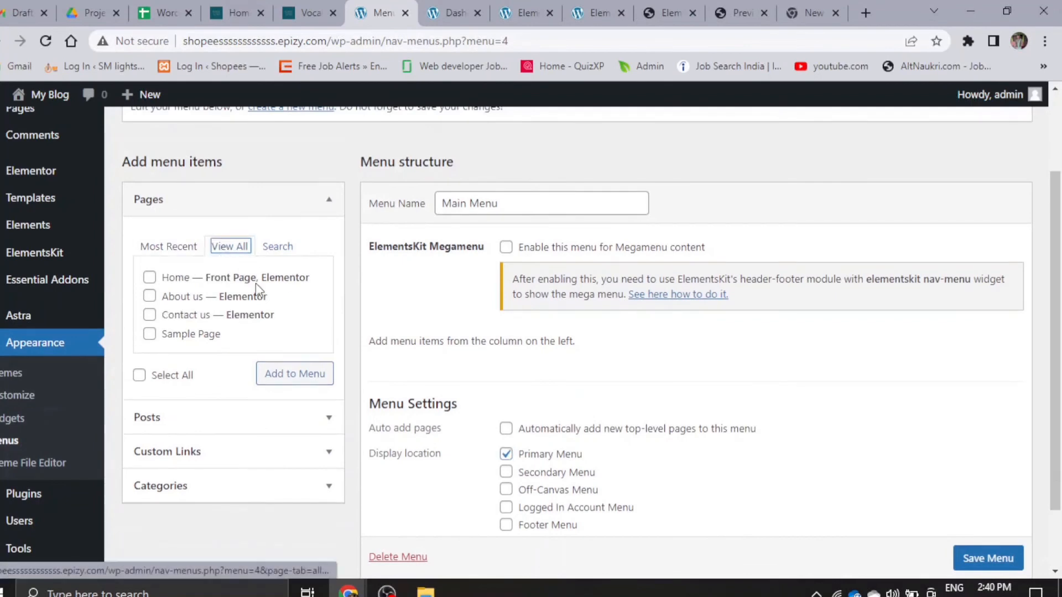
pyautogui.scroll(-2, 226, 262)
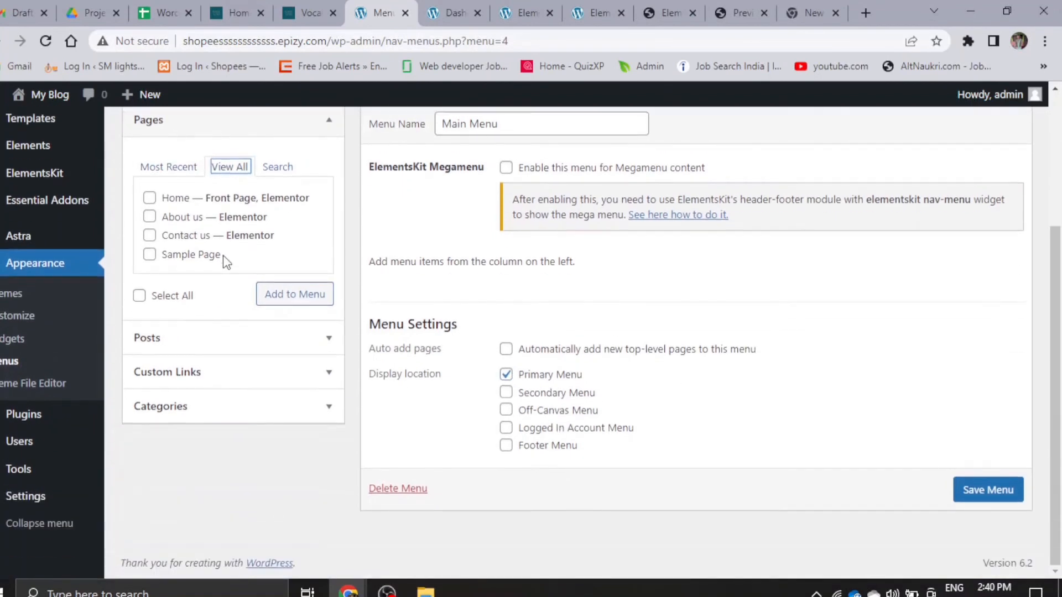
pyautogui.click(149, 199)
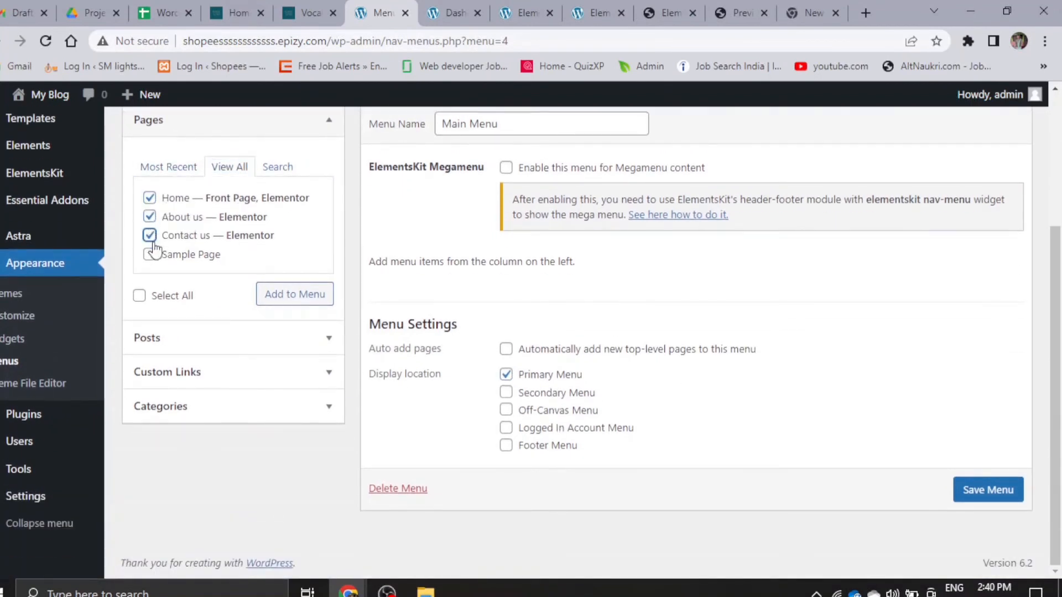
pyautogui.click(283, 301)
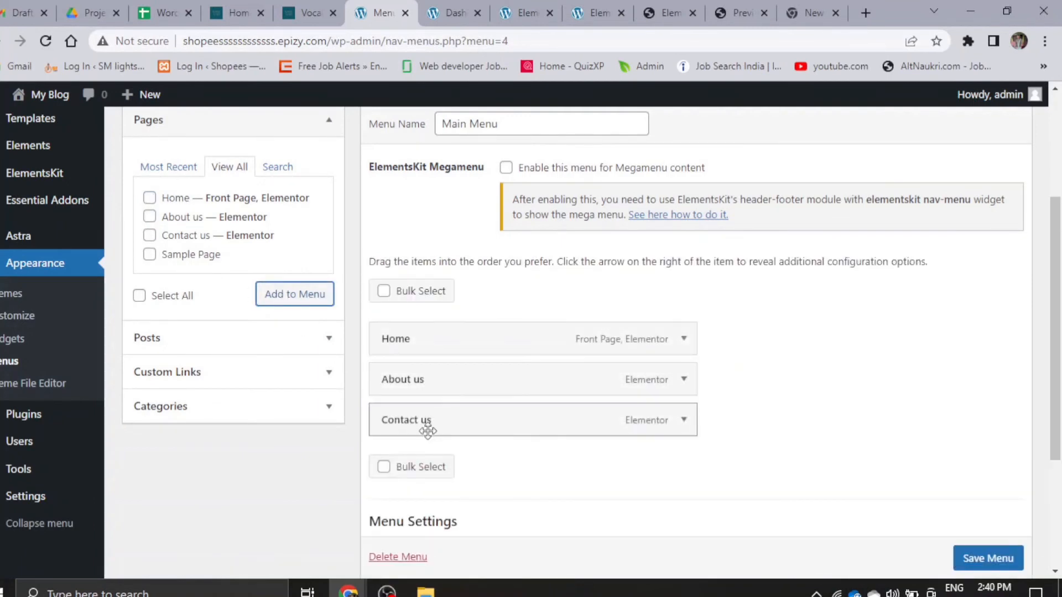
# - Save Main Menu, switch to the incognito window, reload the live site and review its homepage with the new navigation
pyautogui.scroll(-1, 989, 559)
pyautogui.click(988, 559)
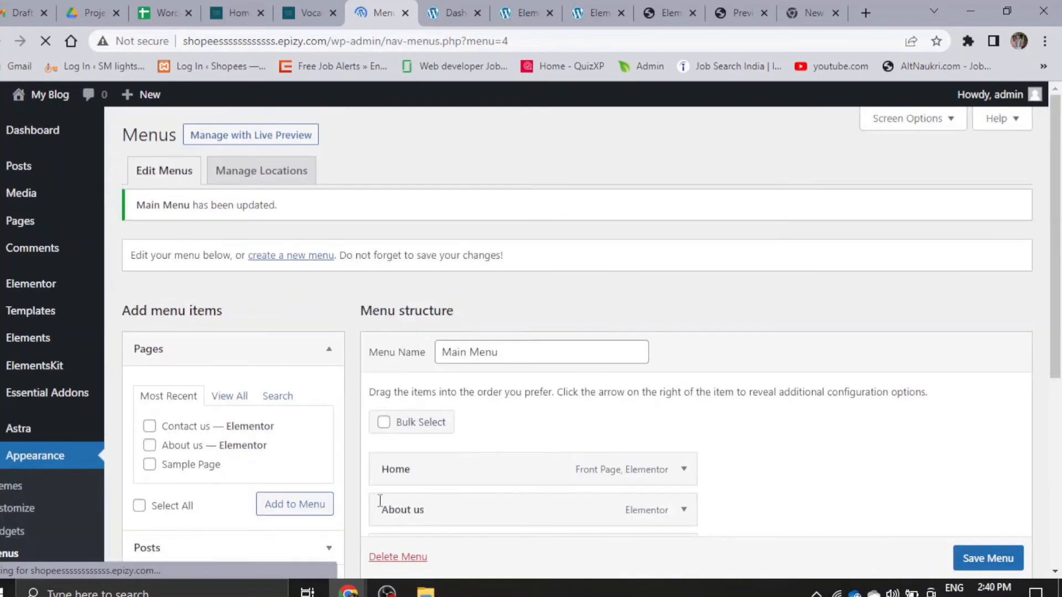
pyautogui.moveTo(348, 591)
pyautogui.click(459, 517)
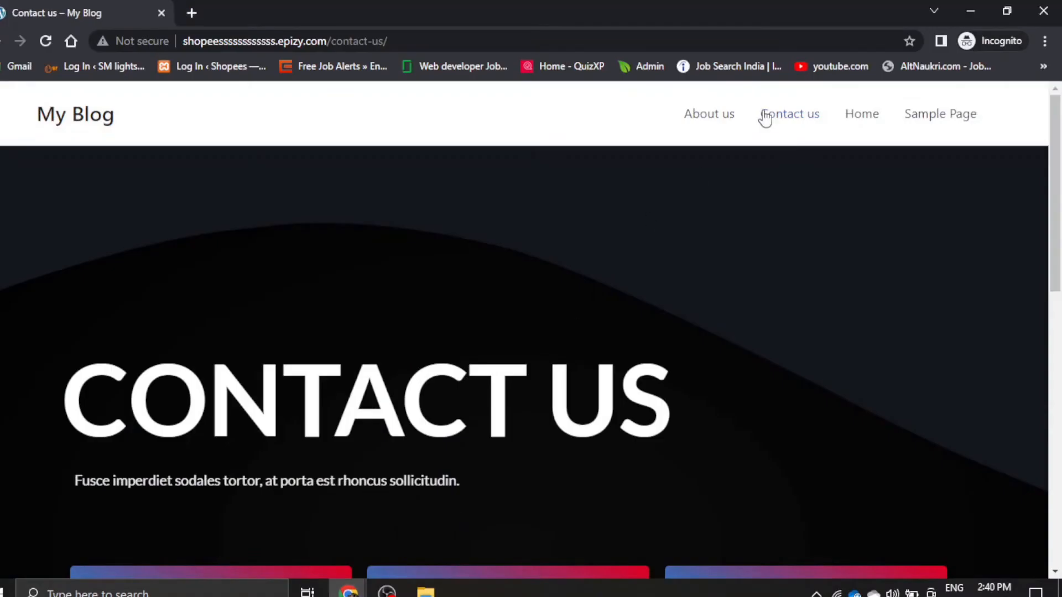
pyautogui.click(45, 41)
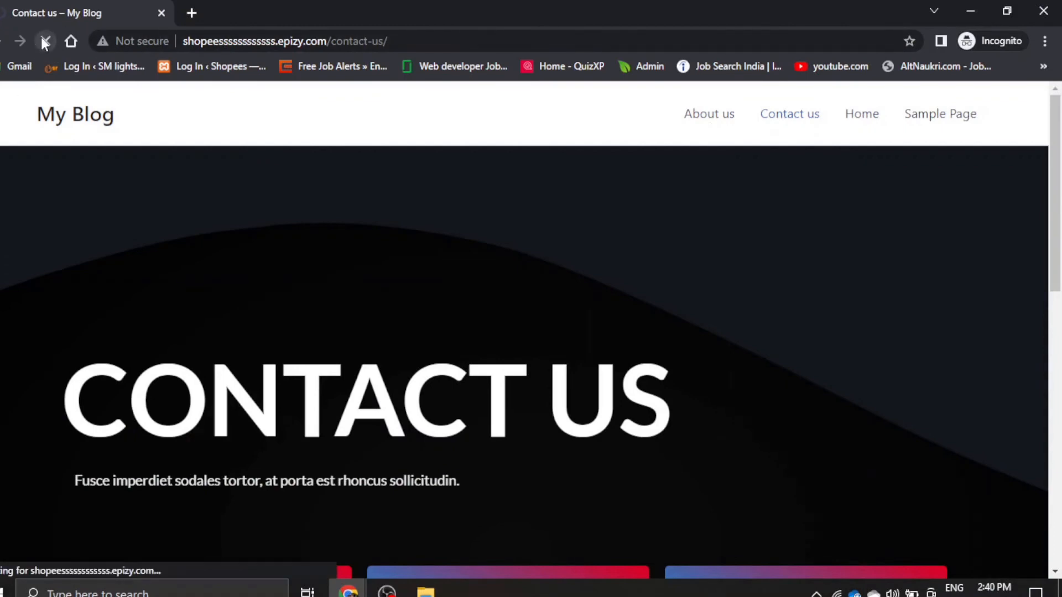
pyautogui.click(80, 122)
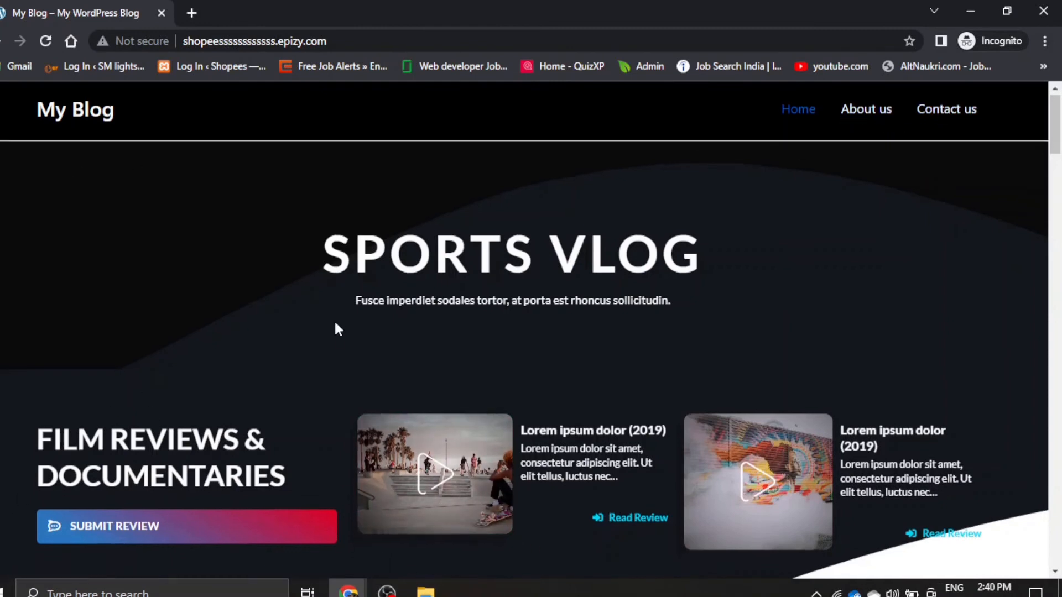
pyautogui.scroll(-6, 335, 325)
pyautogui.scroll(6, 334, 324)
pyautogui.scroll(-20, 336, 323)
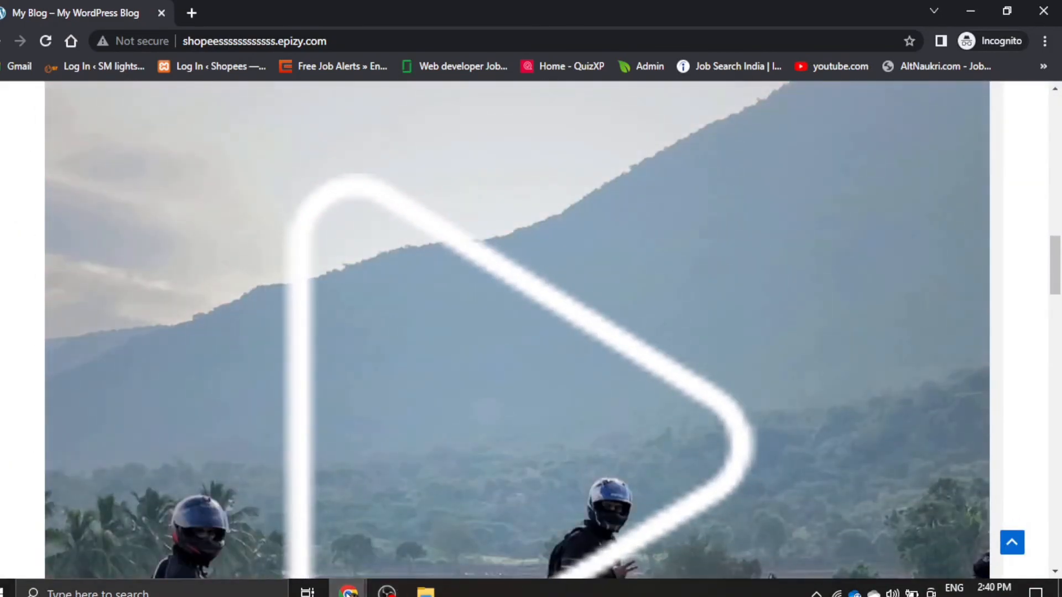
# - Switch back to the WordPress admin window and open the Footer Builder in the theme customizer
pyautogui.moveTo(349, 591)
pyautogui.click(292, 519)
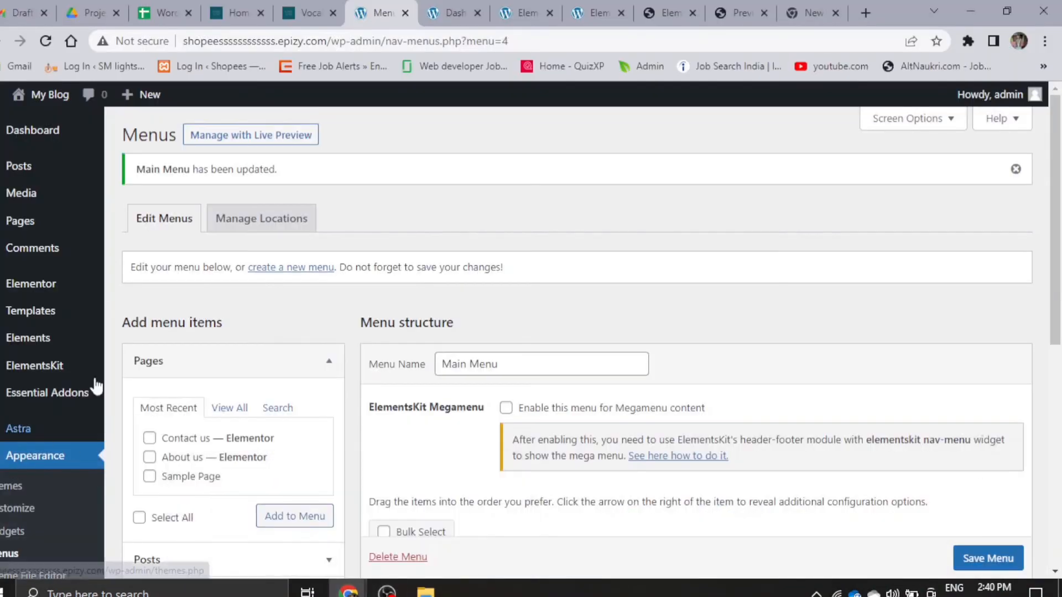
pyautogui.scroll(-1, 94, 384)
pyautogui.scroll(1, 578, 363)
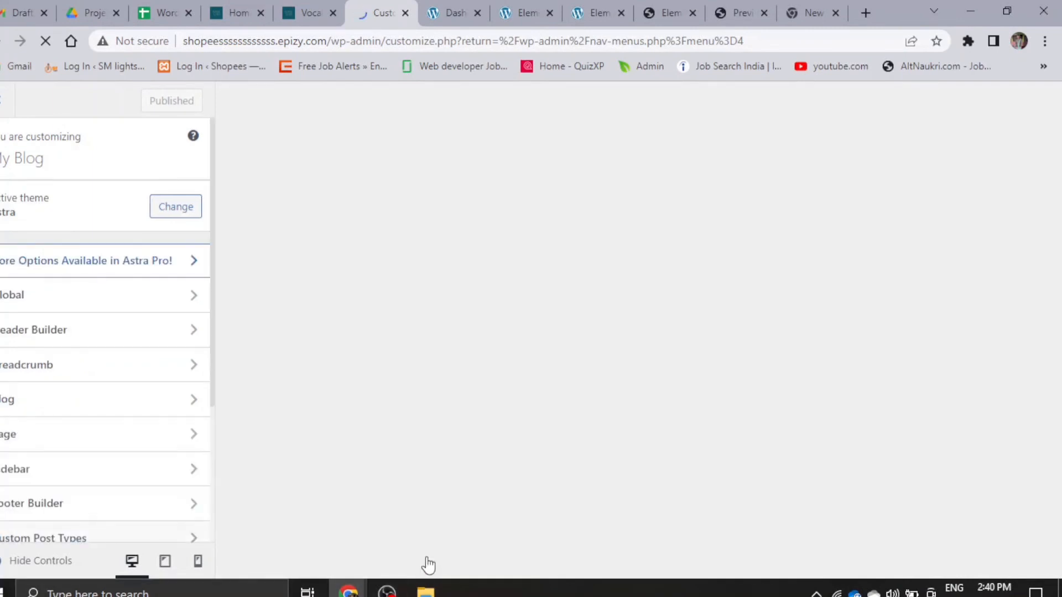
pyautogui.scroll(-3, 33, 357)
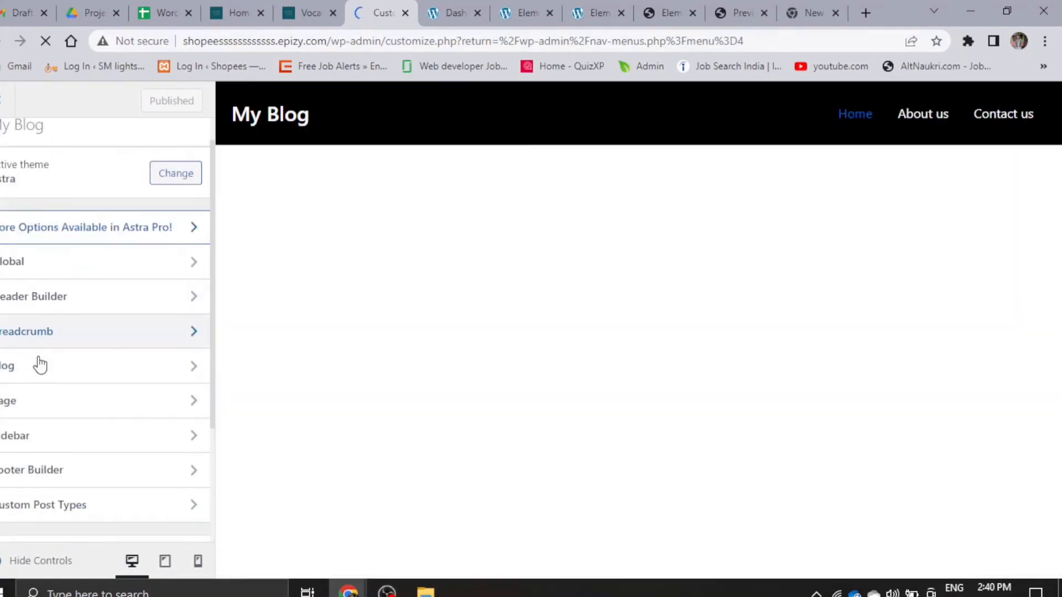
pyautogui.scroll(-15, 564, 293)
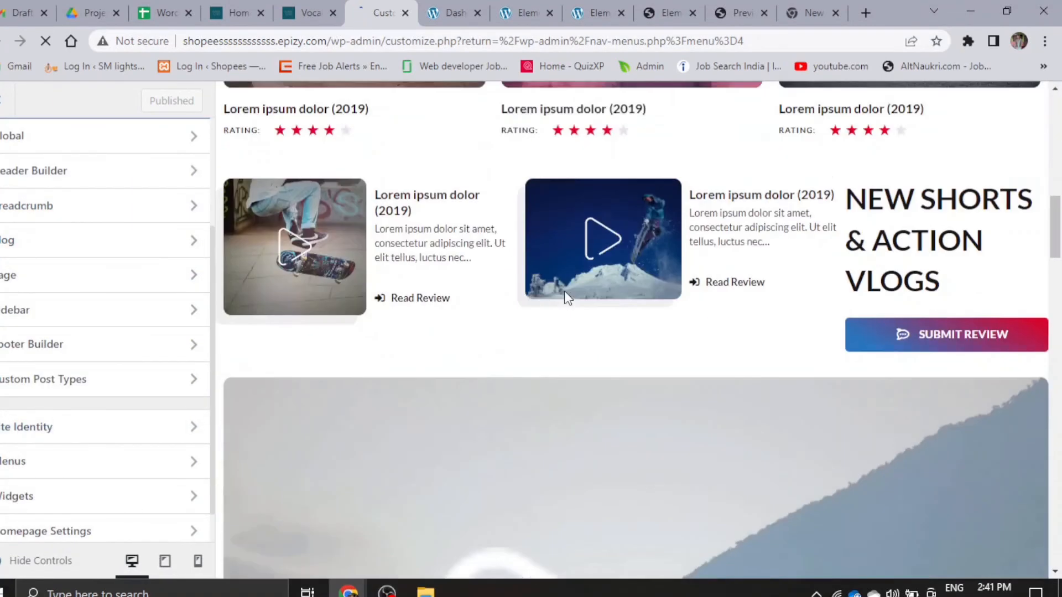
pyautogui.scroll(-10, 564, 297)
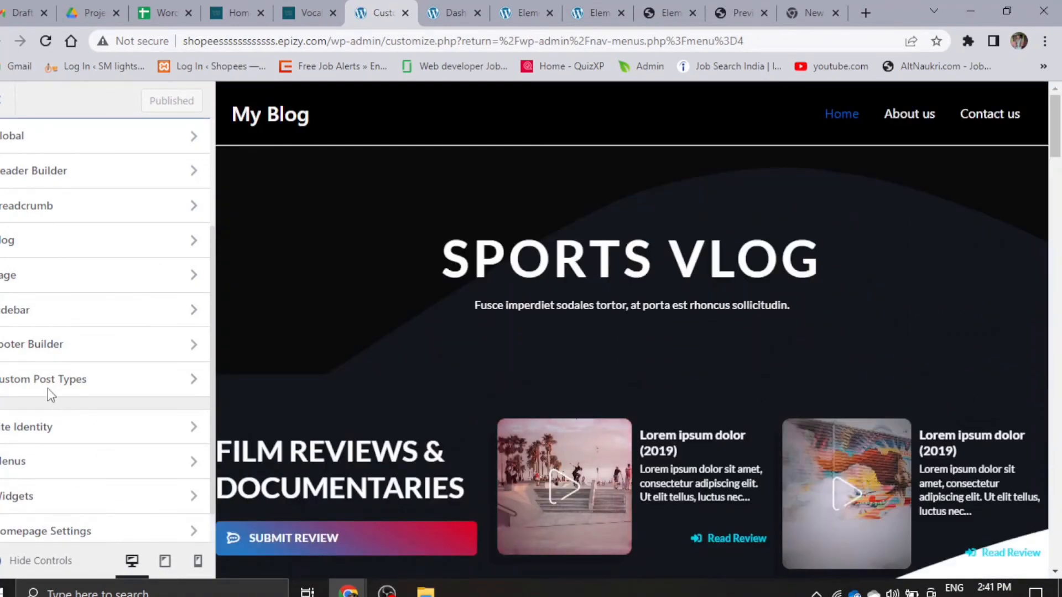
pyautogui.scroll(-10, 637, 444)
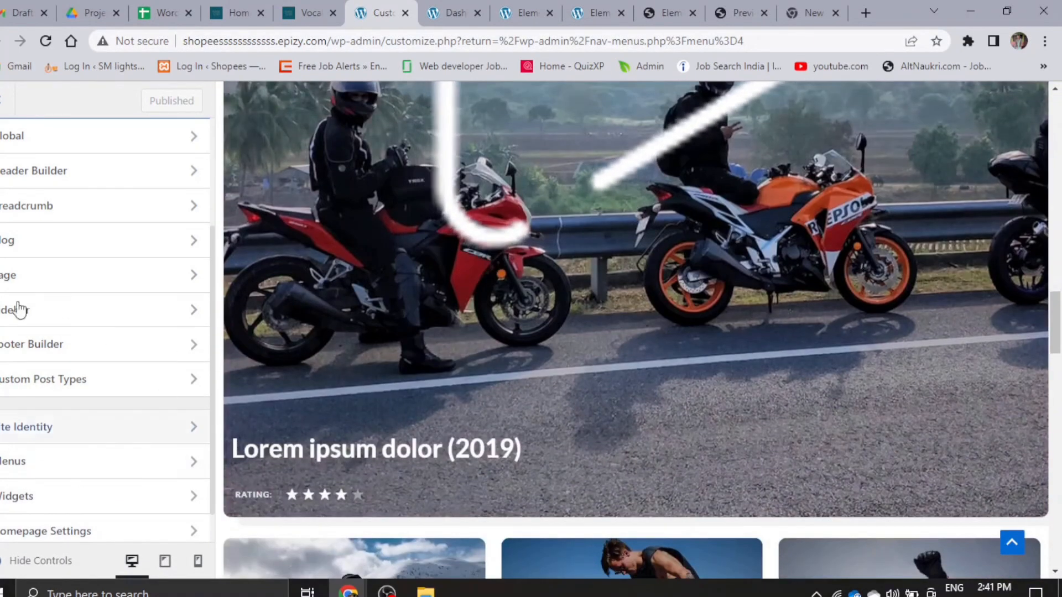
pyautogui.click(42, 354)
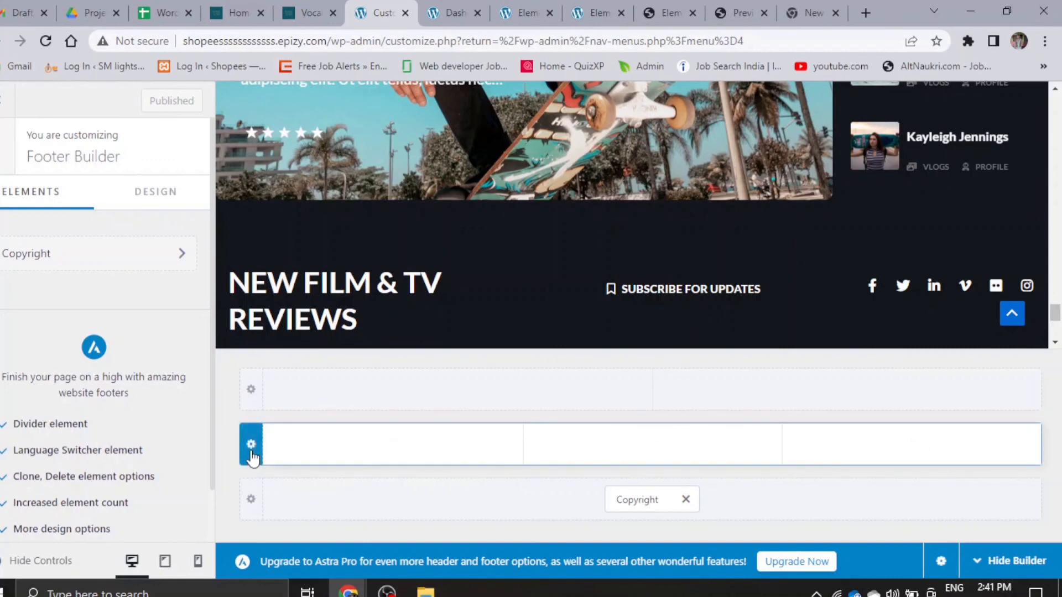
# - Add Widget 1, Widget 2 and Widget 3 to the three columns of the footer's middle row, one per column
pyautogui.click(393, 447)
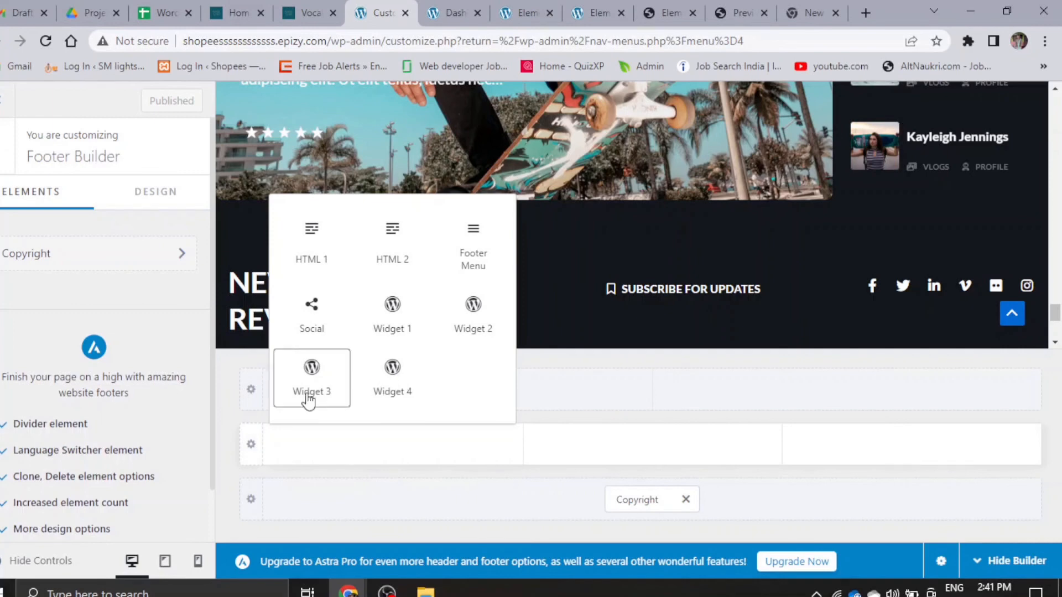
pyautogui.click(407, 323)
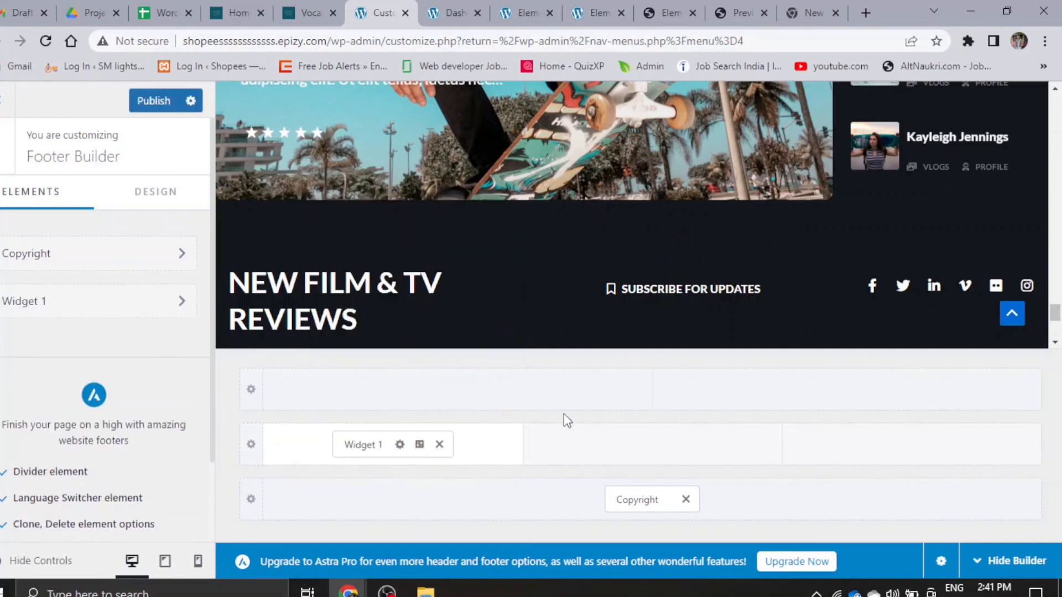
pyautogui.click(651, 447)
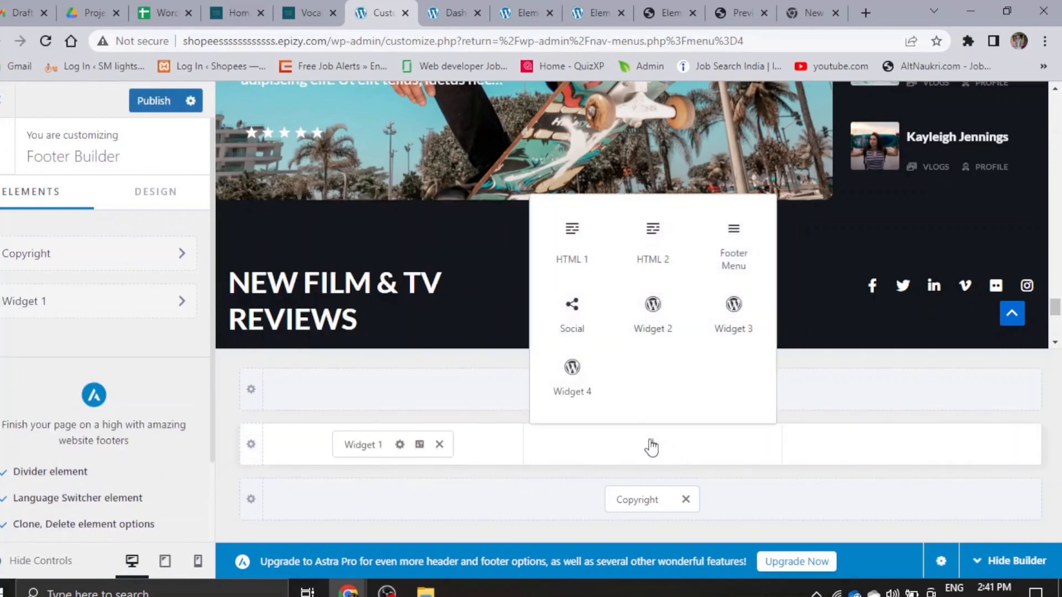
pyautogui.click(652, 324)
pyautogui.click(898, 450)
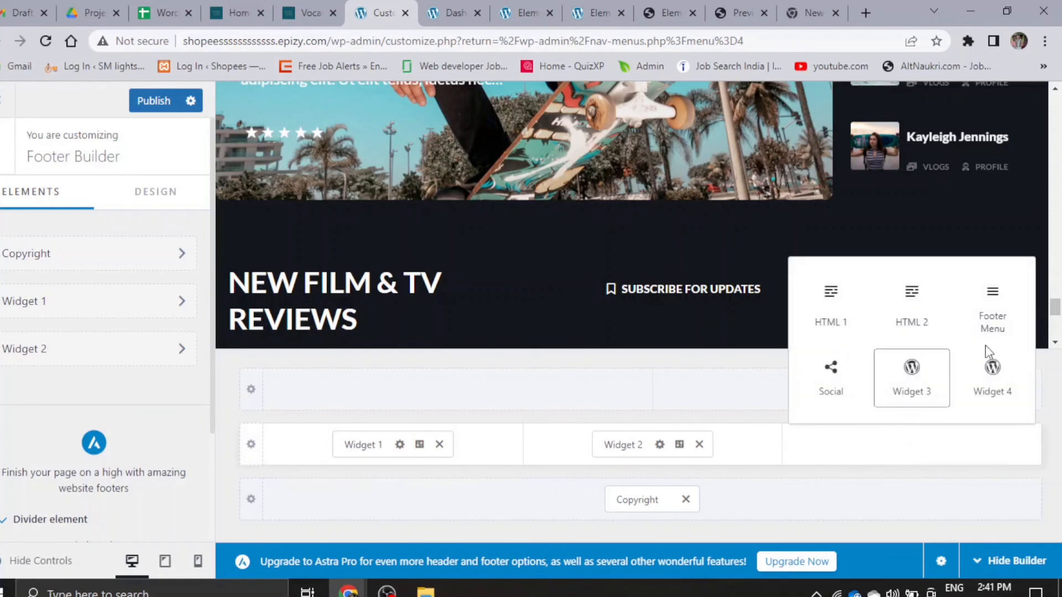
pyautogui.click(891, 396)
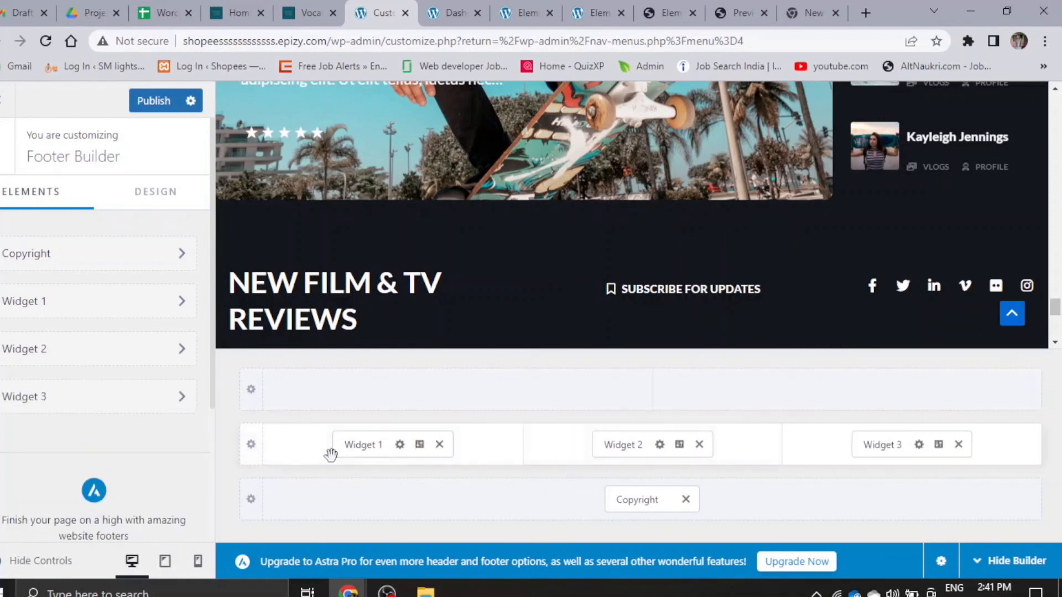
# - Open footer Widget 1 for editing, dismiss the block widgets introduction and view the blocks available for it
pyautogui.click(378, 437)
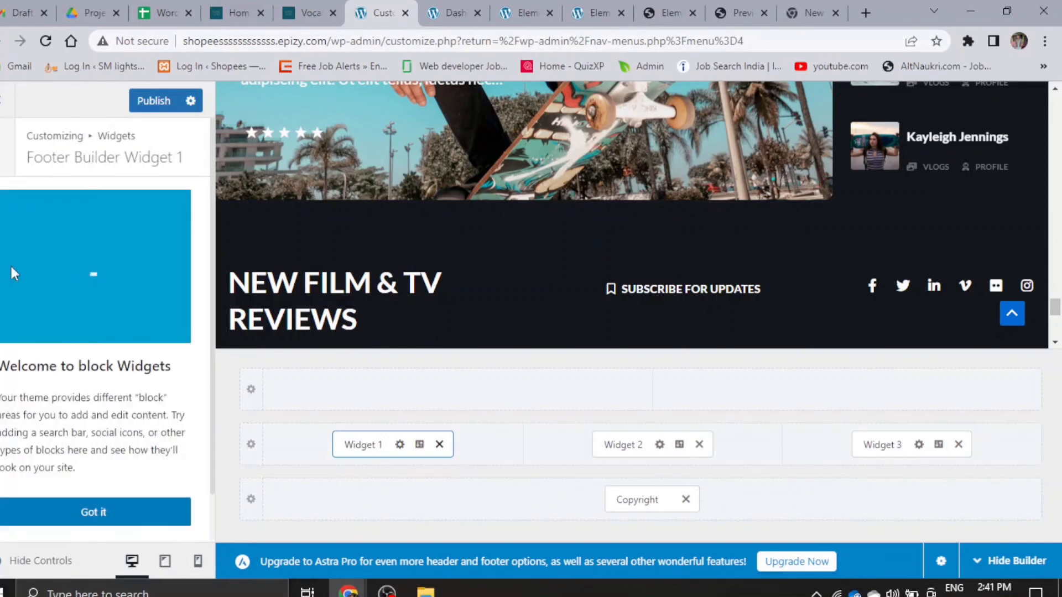
pyautogui.click(100, 511)
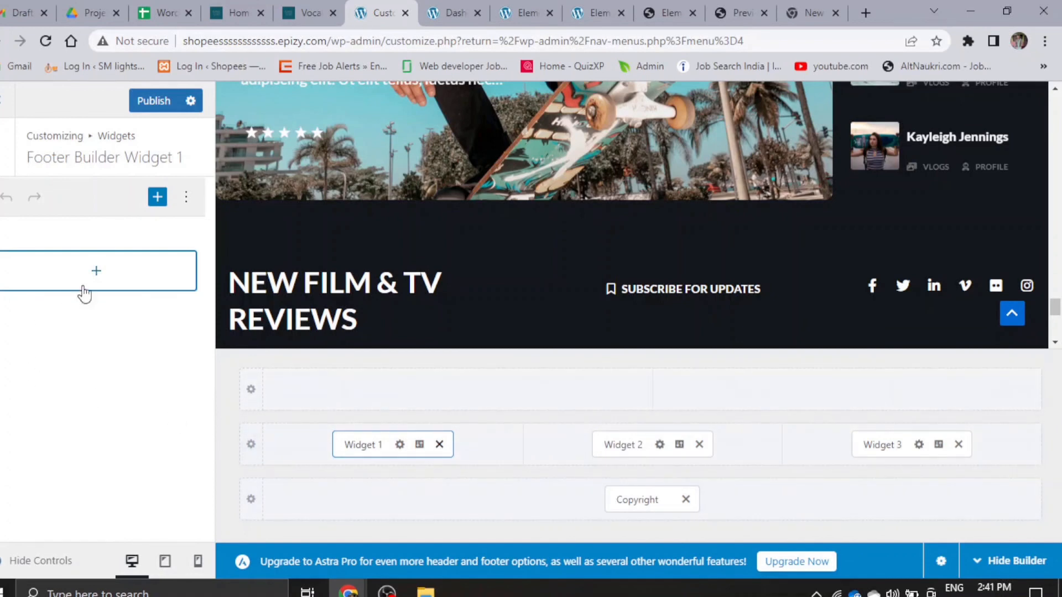
pyautogui.click(98, 274)
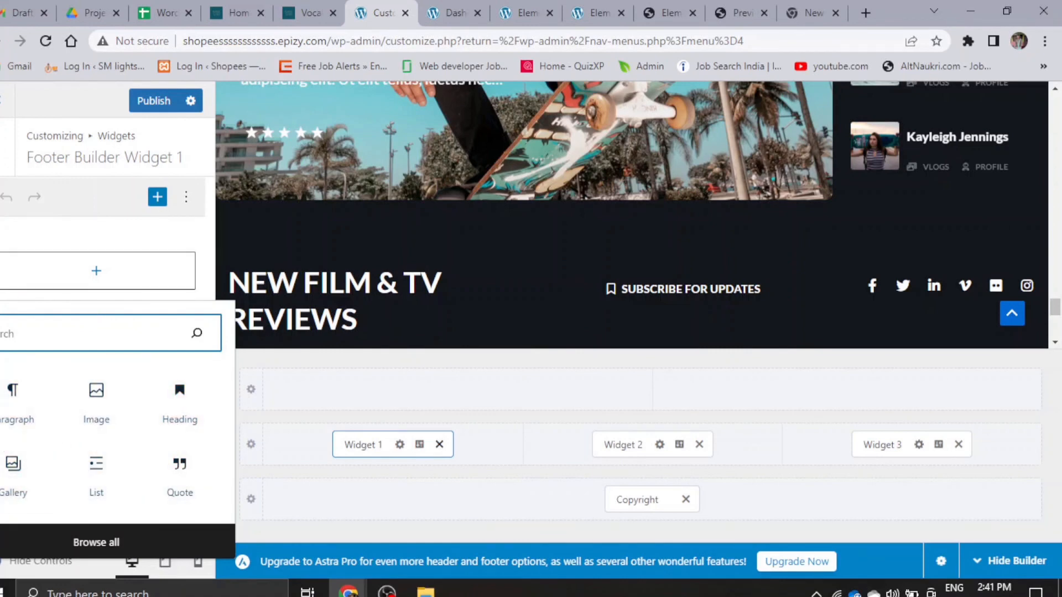
pyautogui.click(115, 243)
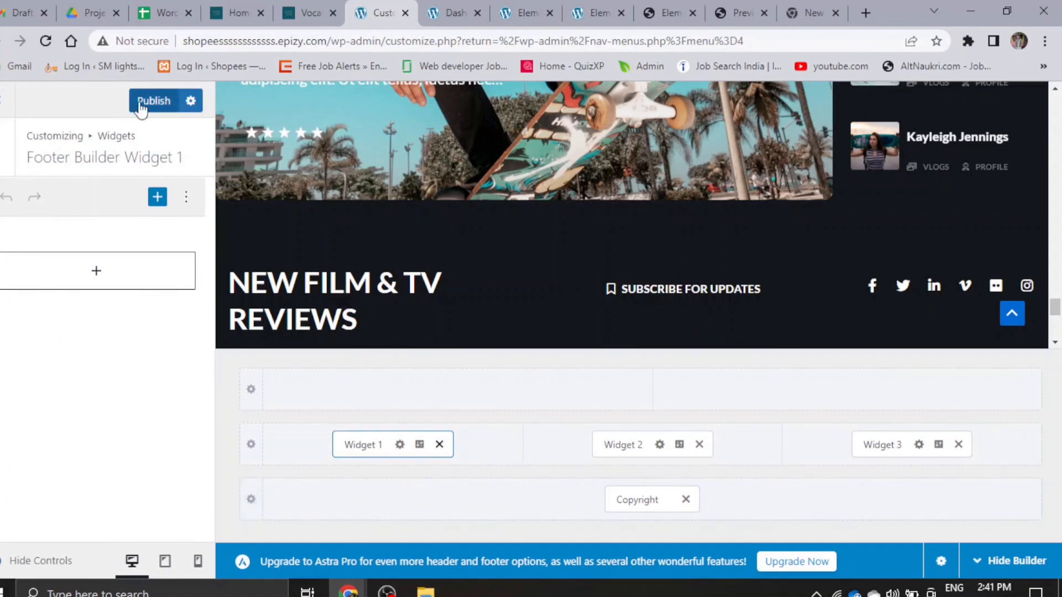
# - Publish the footer changes and examine the reloaded live homepage down to its footer in the incognito window
pyautogui.click(166, 106)
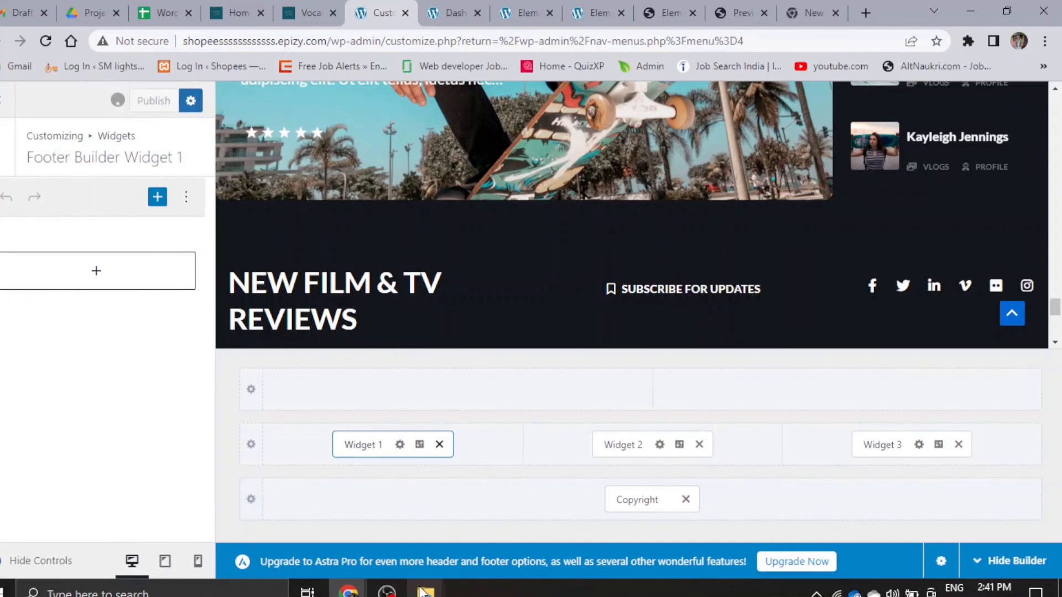
pyautogui.moveTo(348, 591)
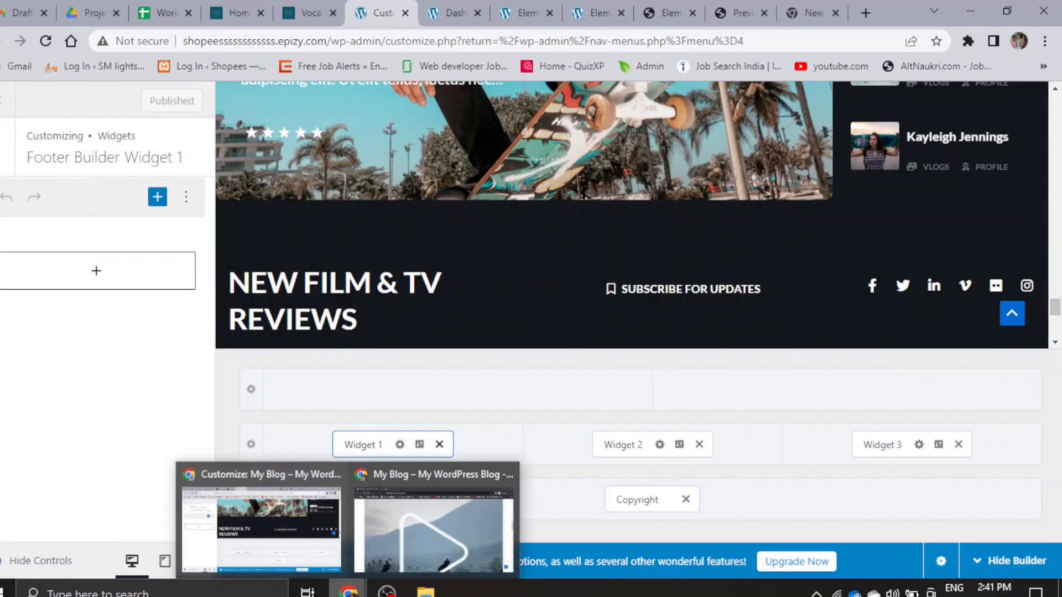
pyautogui.click(435, 517)
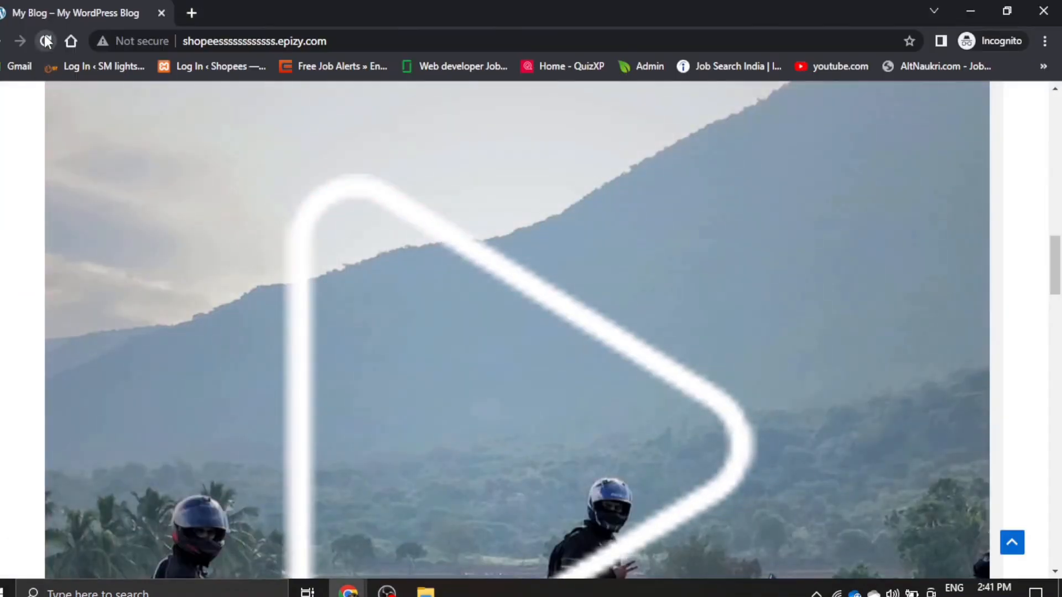
pyautogui.click(46, 40)
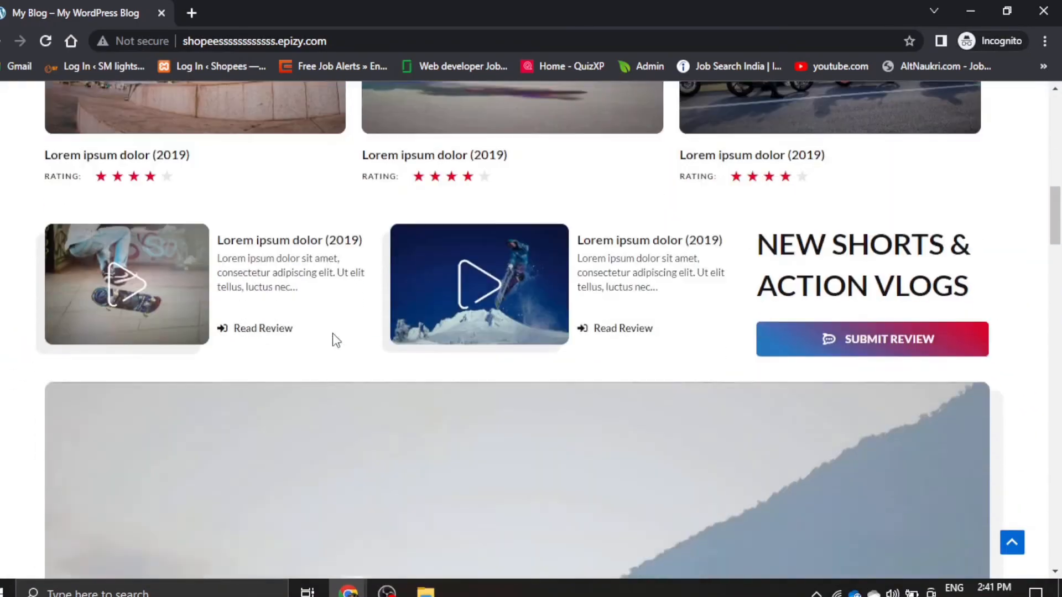
pyautogui.scroll(-15, 334, 336)
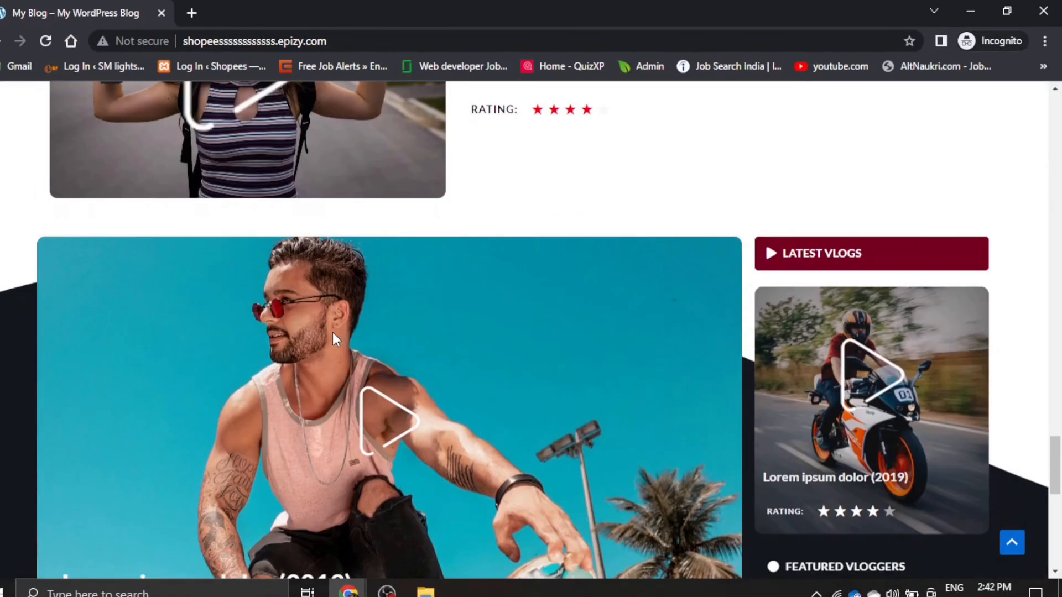
pyautogui.scroll(-9, 333, 335)
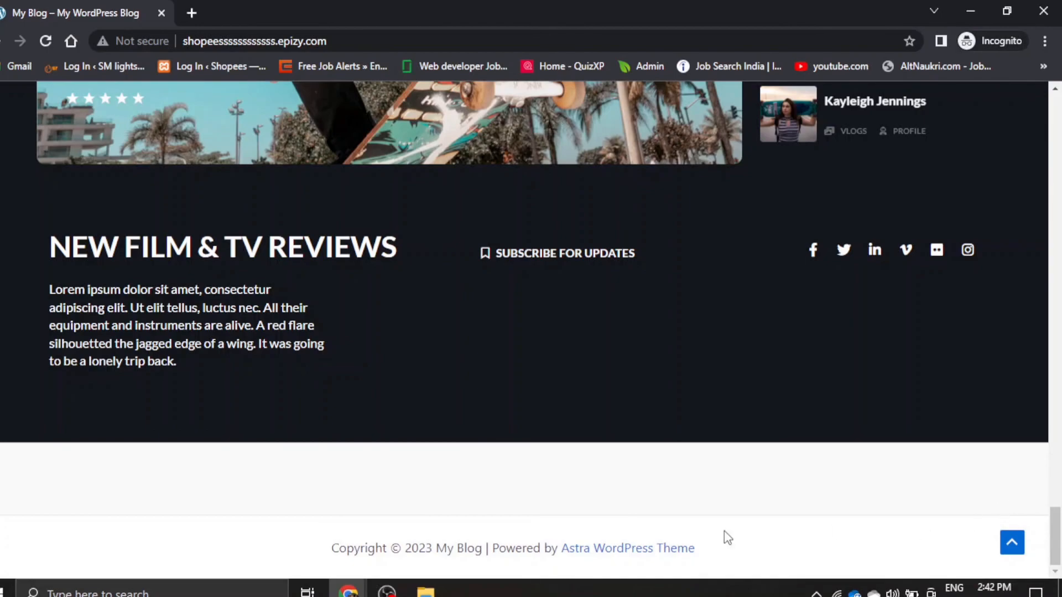
pyautogui.scroll(20, 185, 467)
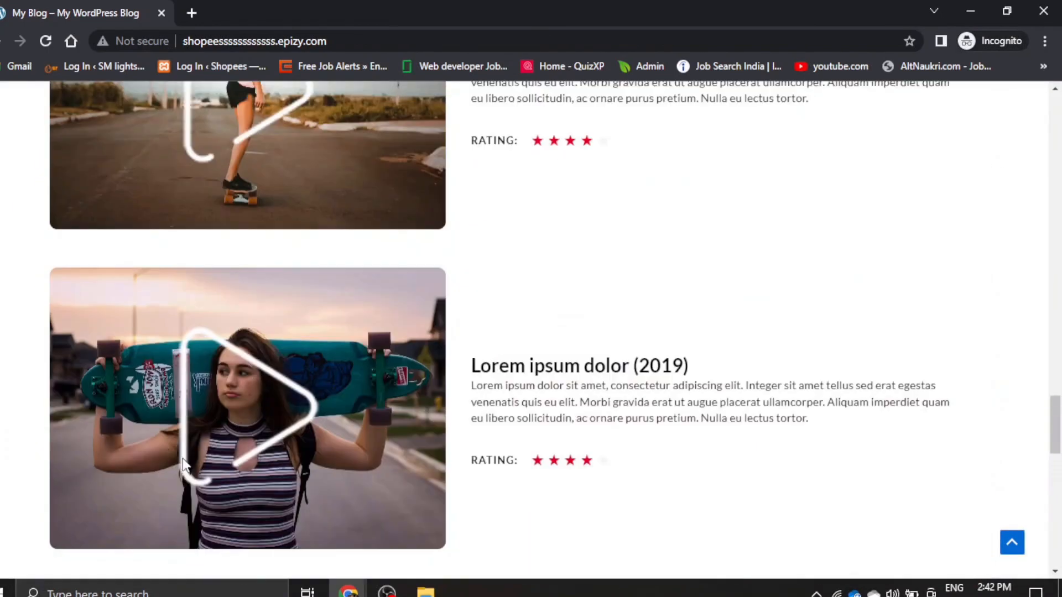
pyautogui.scroll(20, 194, 454)
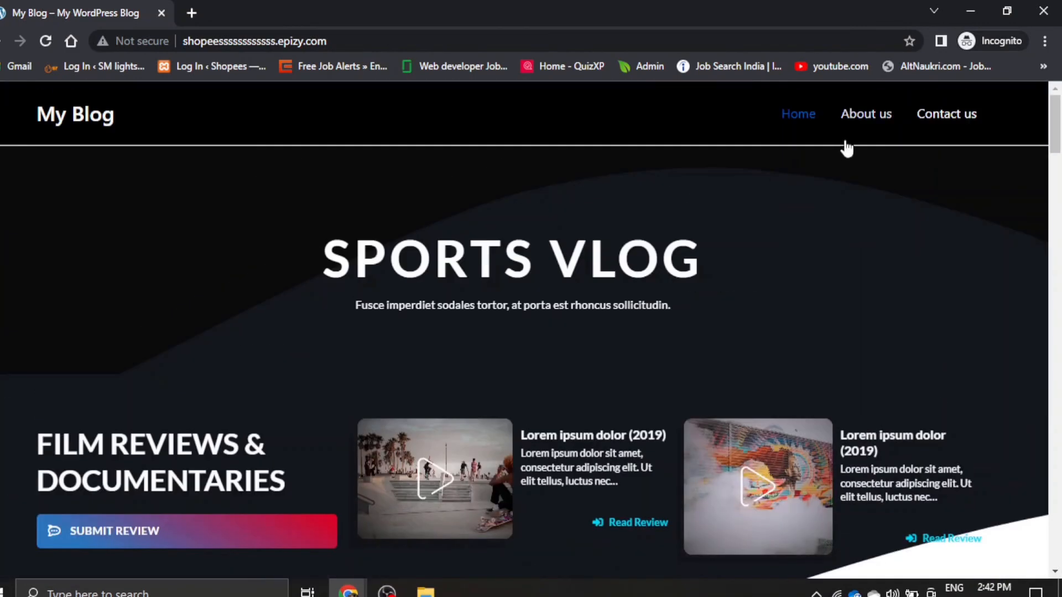
# - Open the live About us page, review it down to the footer, and return to the site's homepage
pyautogui.click(874, 113)
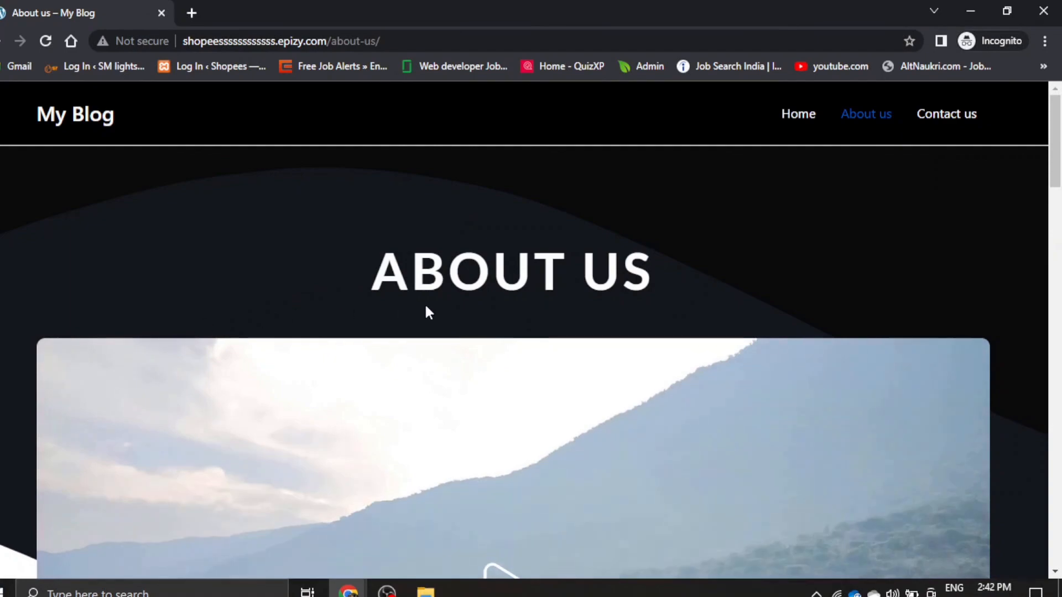
pyautogui.scroll(-10, 487, 309)
pyautogui.scroll(-8, 194, 391)
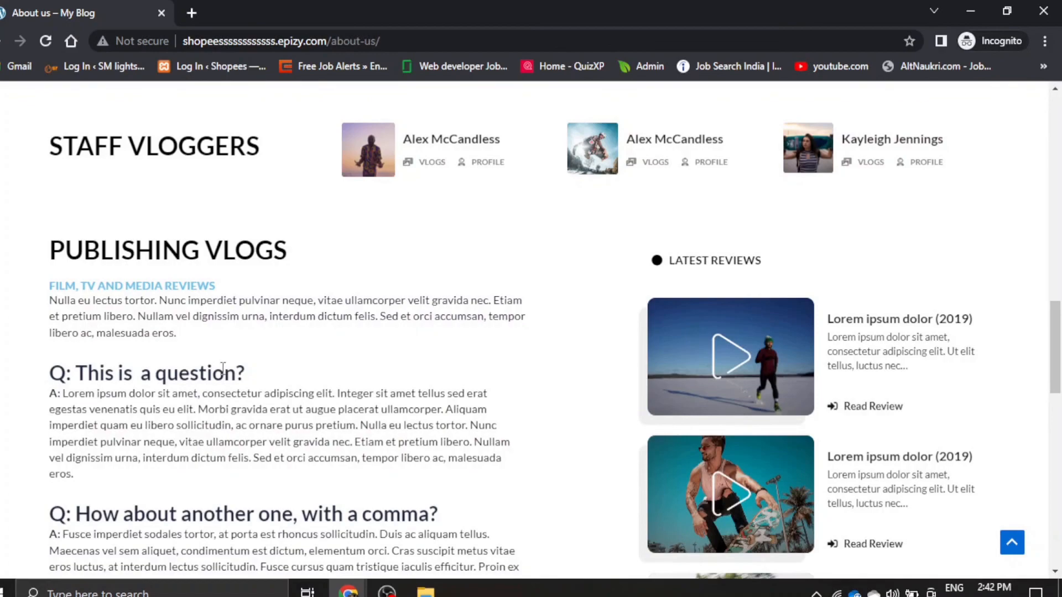
pyautogui.scroll(-15, 223, 368)
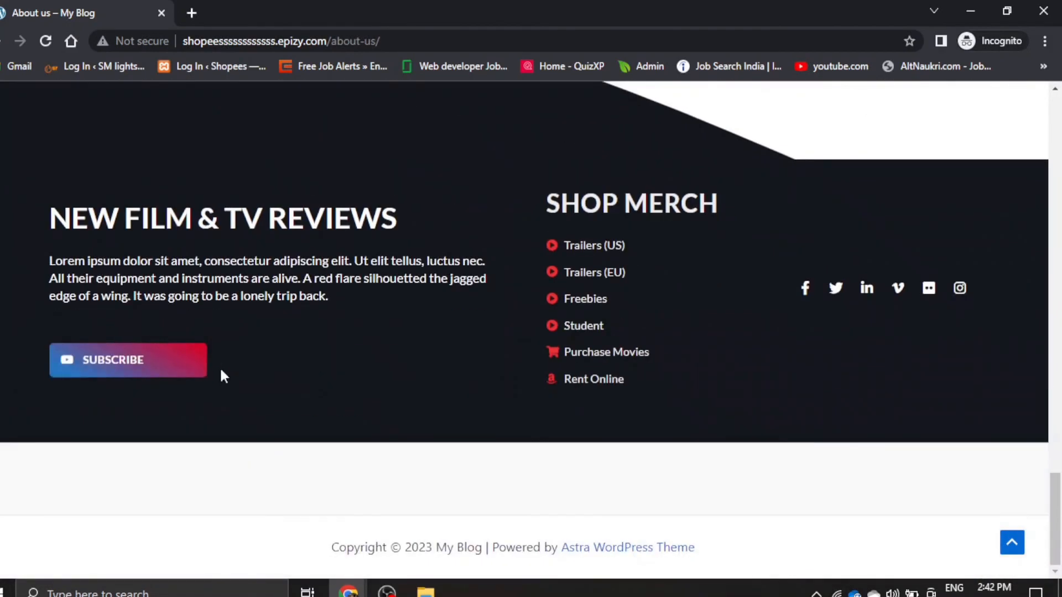
pyautogui.scroll(20, 221, 372)
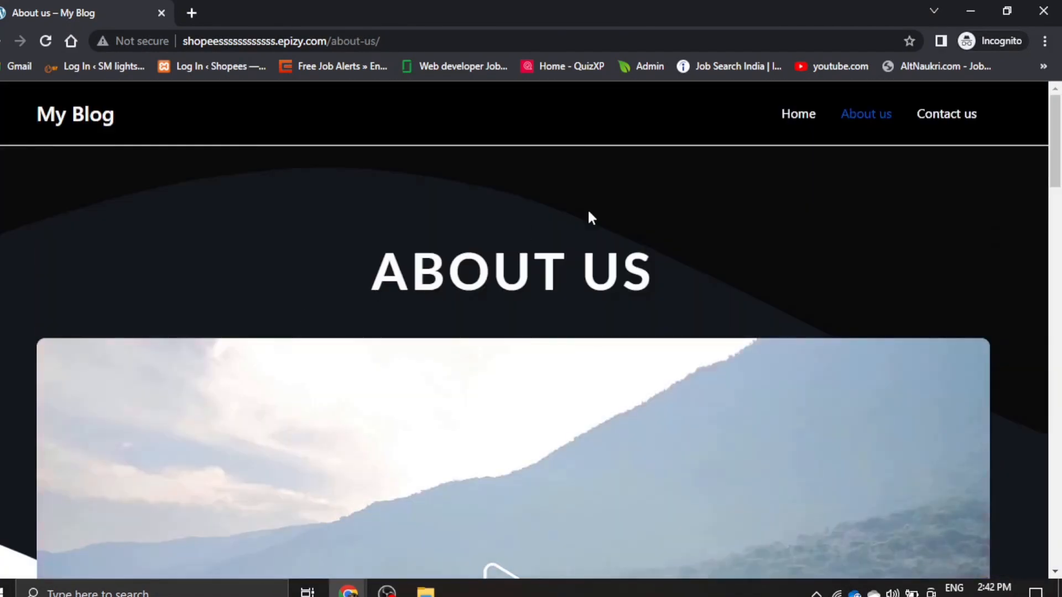
pyautogui.click(54, 125)
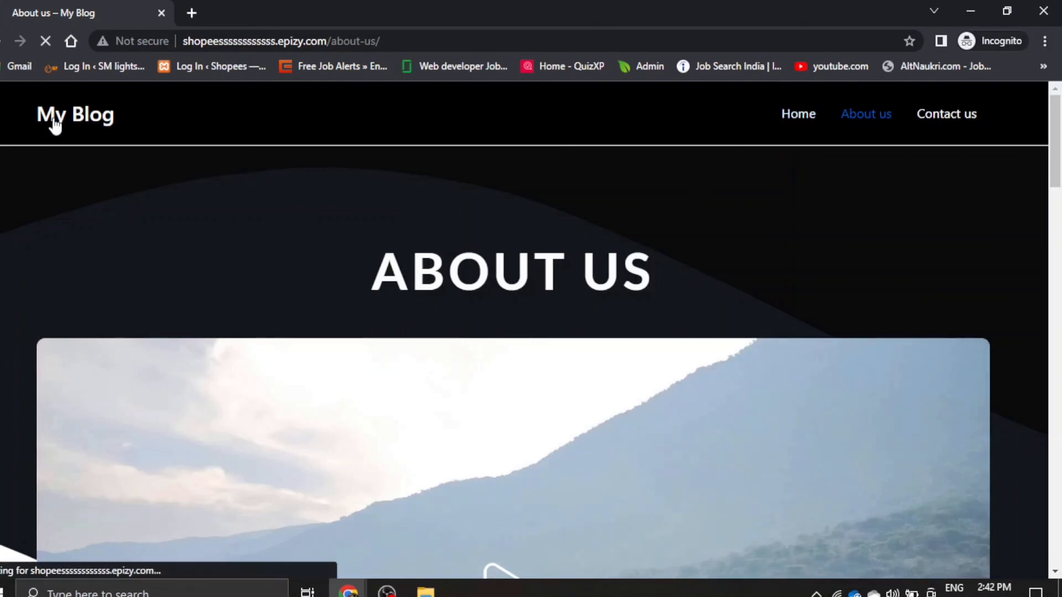